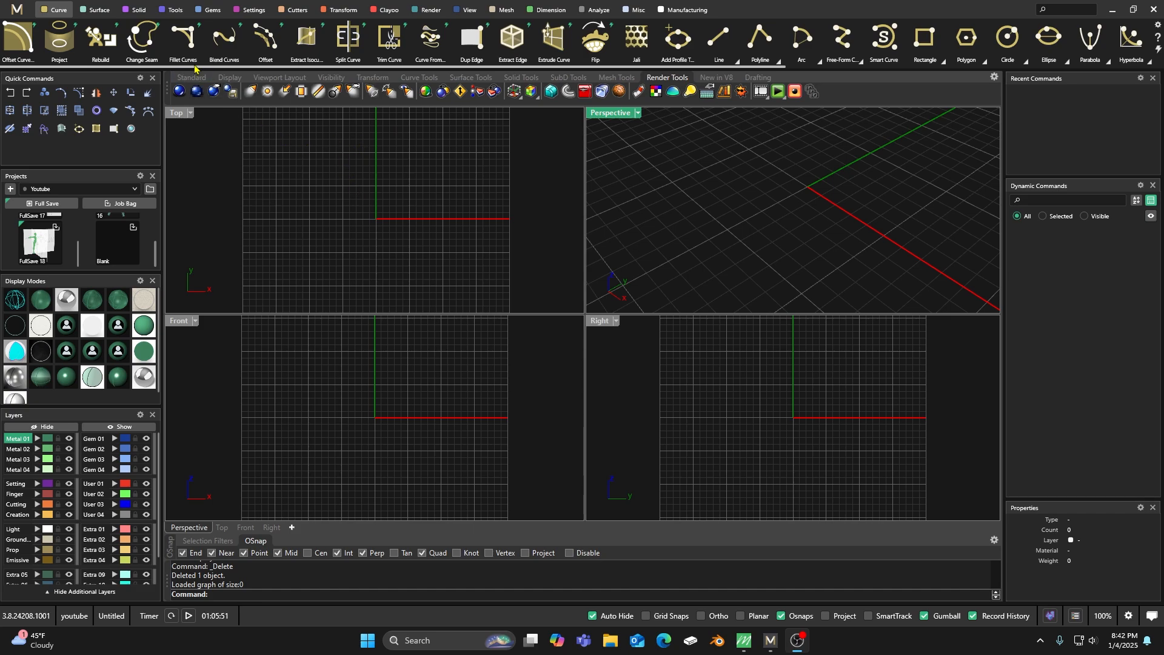
Create the four-letter name as grouped text curves in bold Impact, 4 mm high, and place it near the origin in the Top view.
left_click(138, 10)
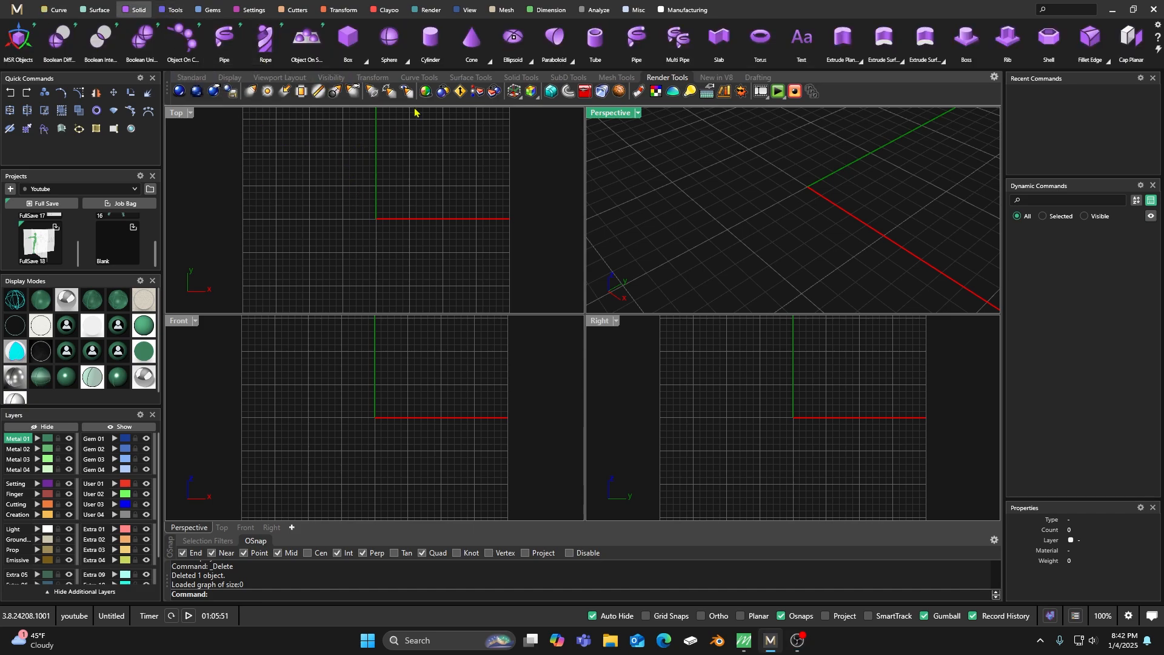
left_click(800, 48)
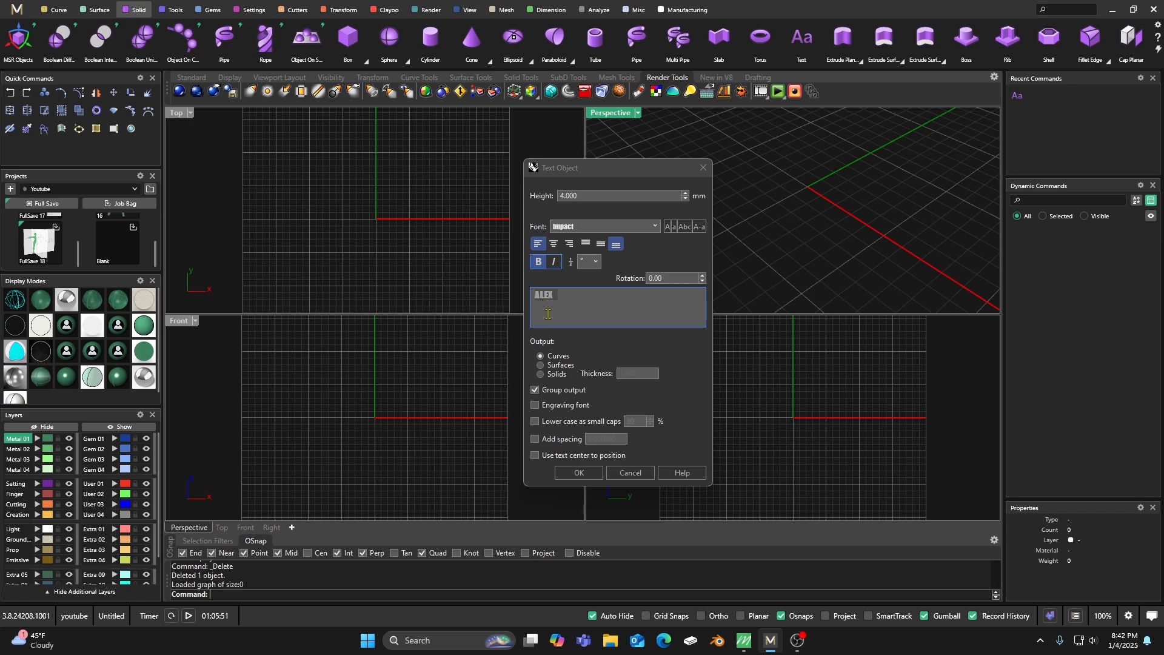
left_click(576, 472)
left_click(331, 216)
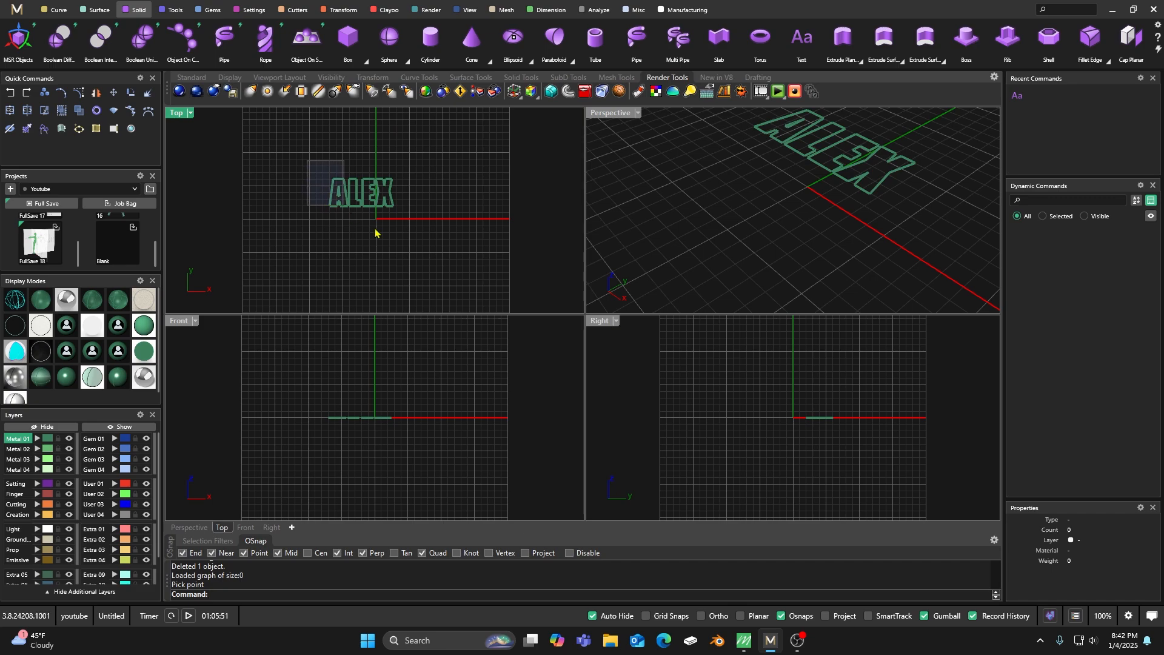
Assign the text curves to the Creation layer and centre them on the origin along all axes with Center Objects.
left_click(37, 514)
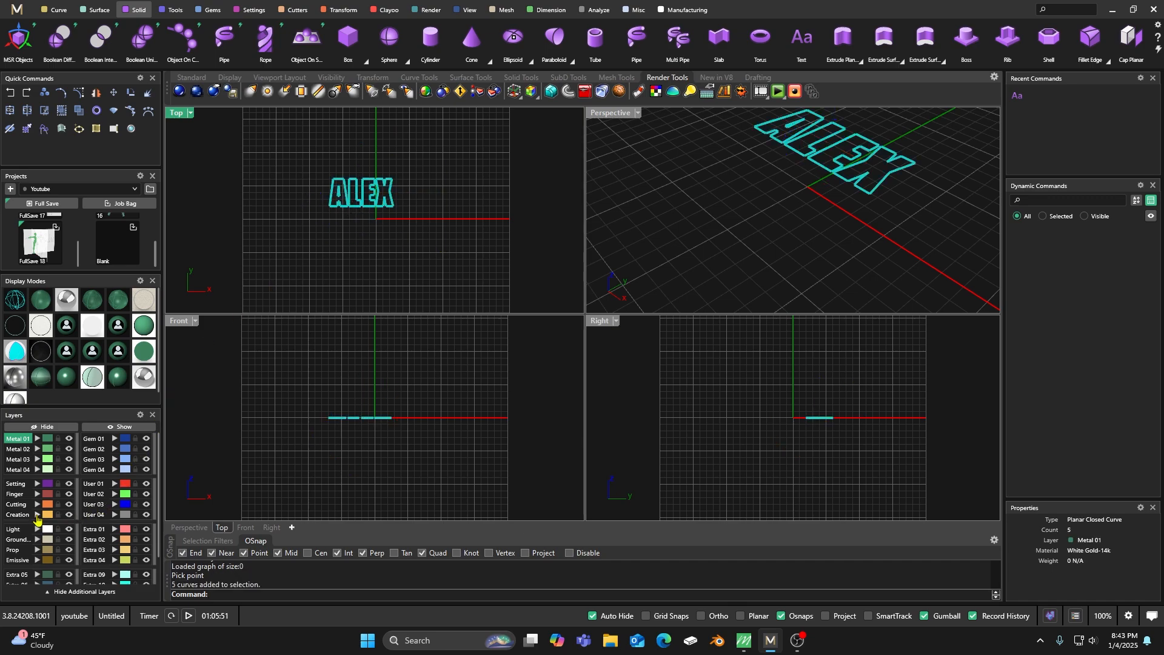
left_click(340, 9)
left_click(599, 38)
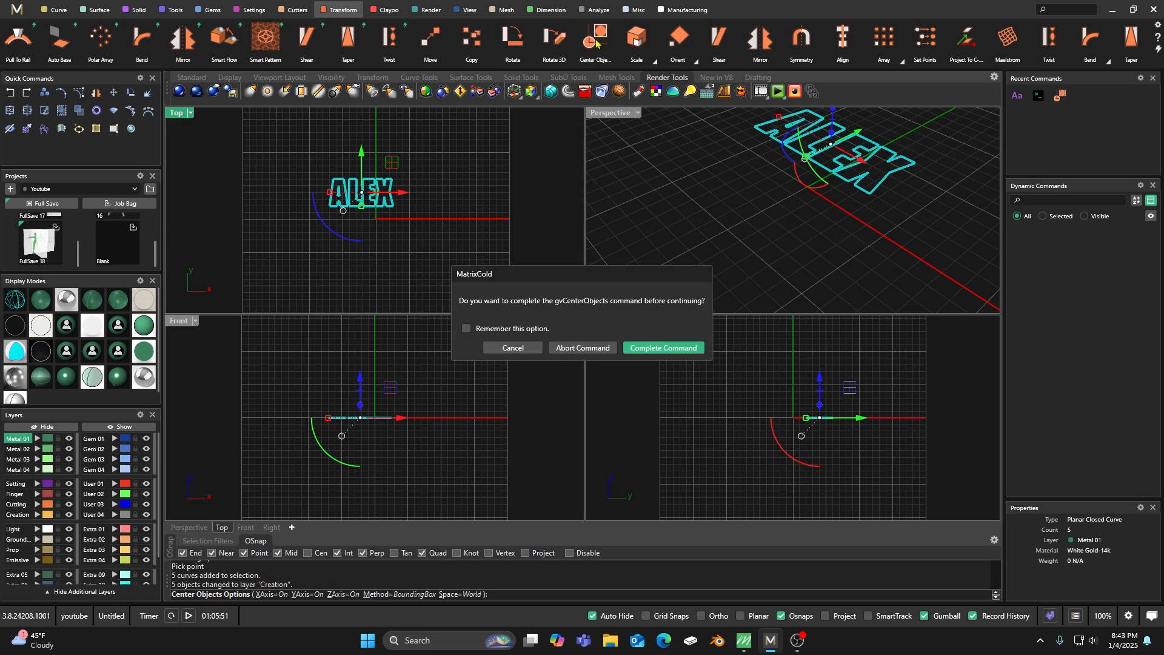
left_click(654, 348)
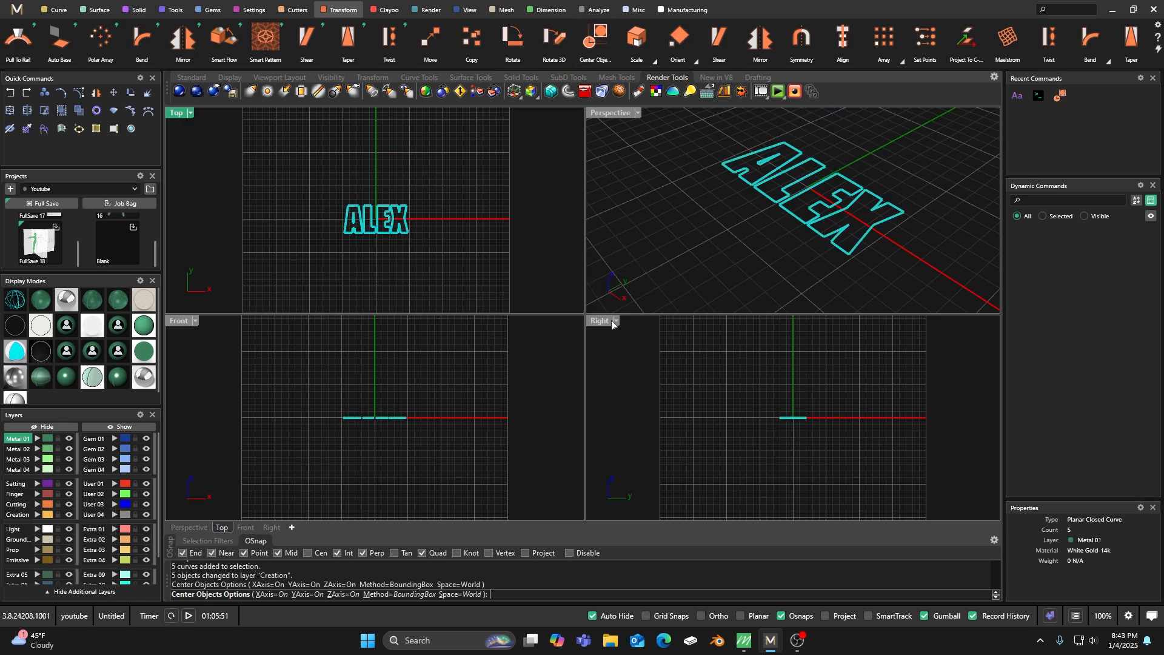
right_click(513, 199)
left_click(487, 218)
Ungroup the text curves and check that each letter can be selected separately.
scroll(399, 248, "up", 8)
scroll(366, 227, "up", 3)
scroll(352, 211, "down", 3)
scroll(358, 206, "up", 4)
scroll(358, 206, "up", 2)
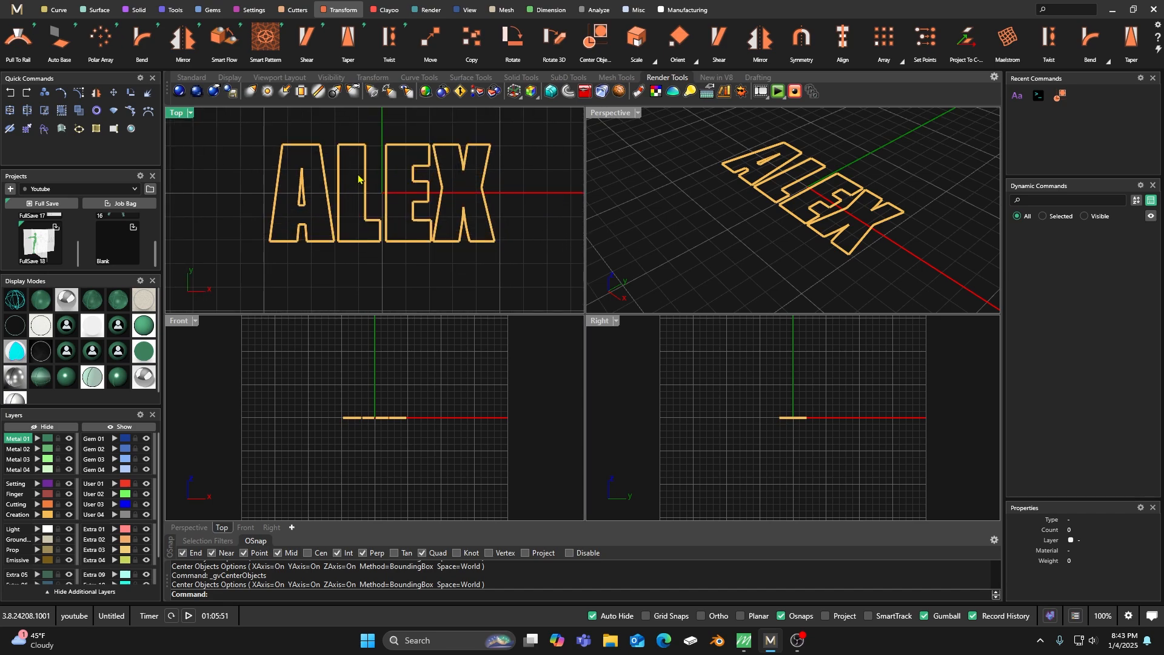
key("ctrl+a")
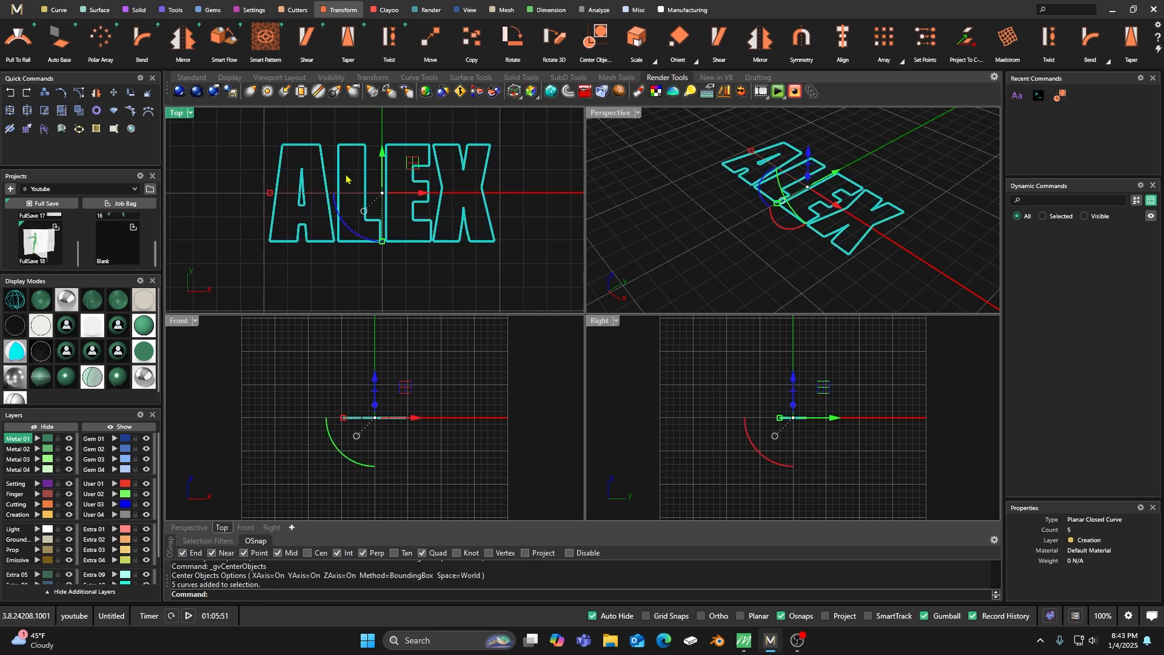
left_click(80, 110)
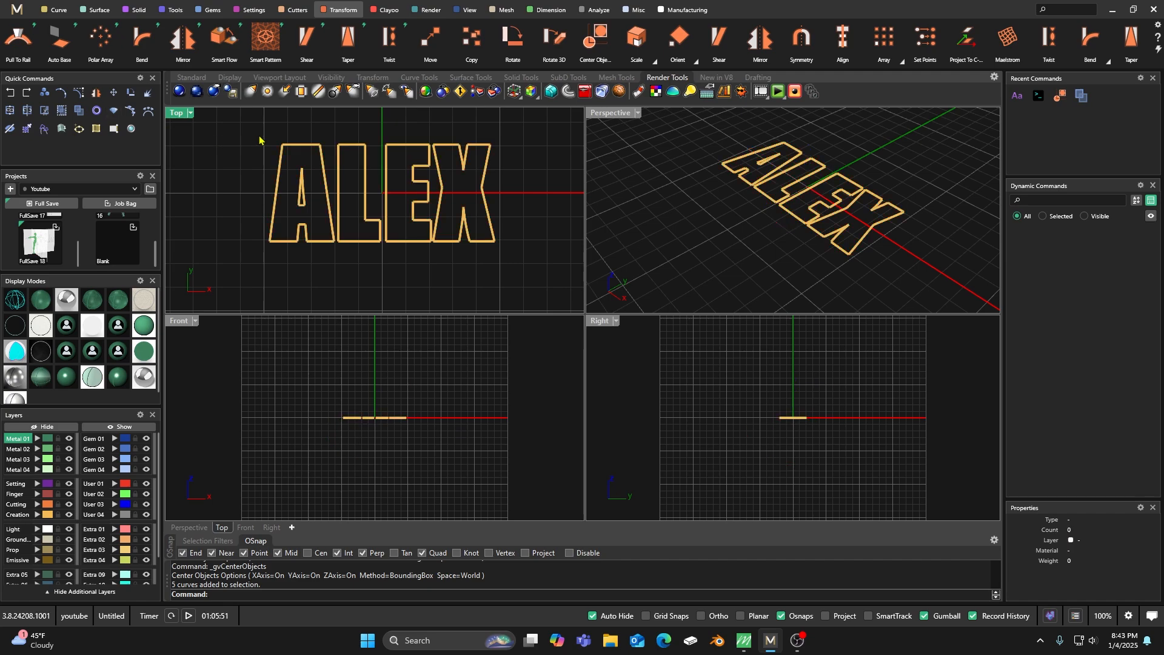
left_click(318, 149)
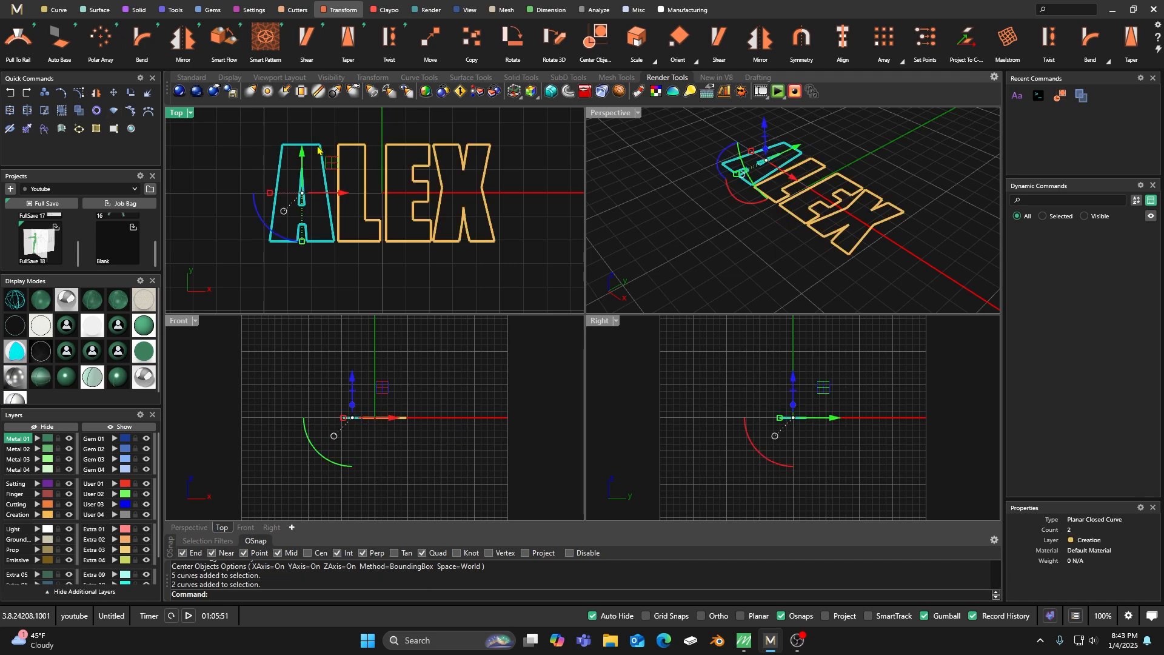
left_click(349, 146)
left_click(396, 148)
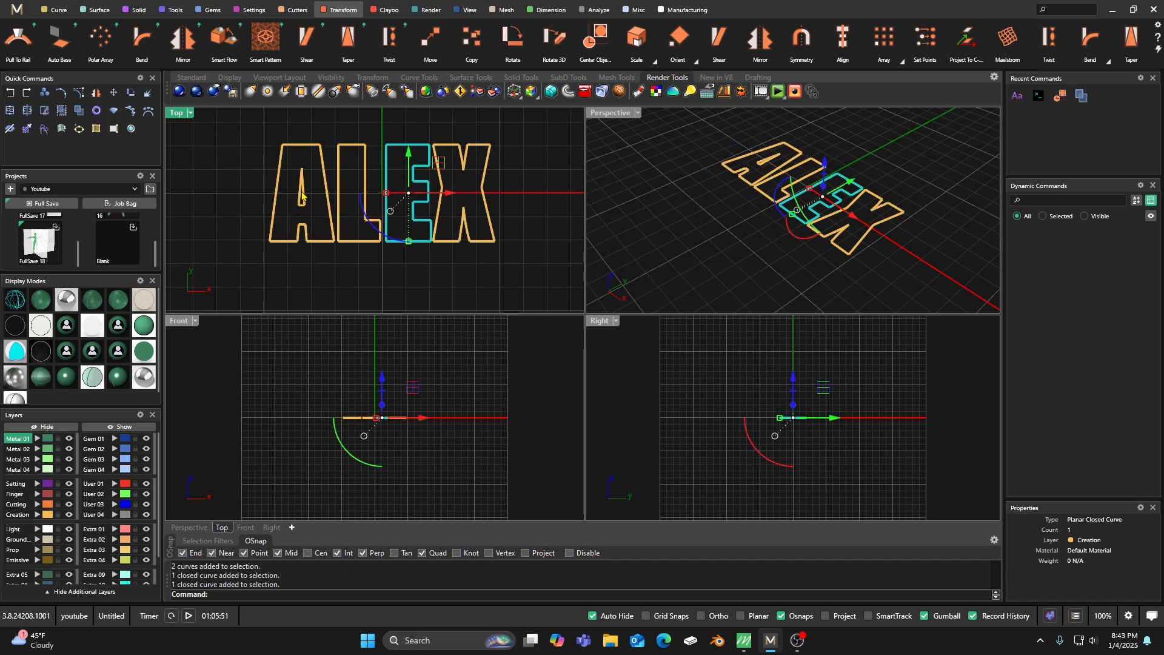
left_click(326, 182)
left_click(330, 137)
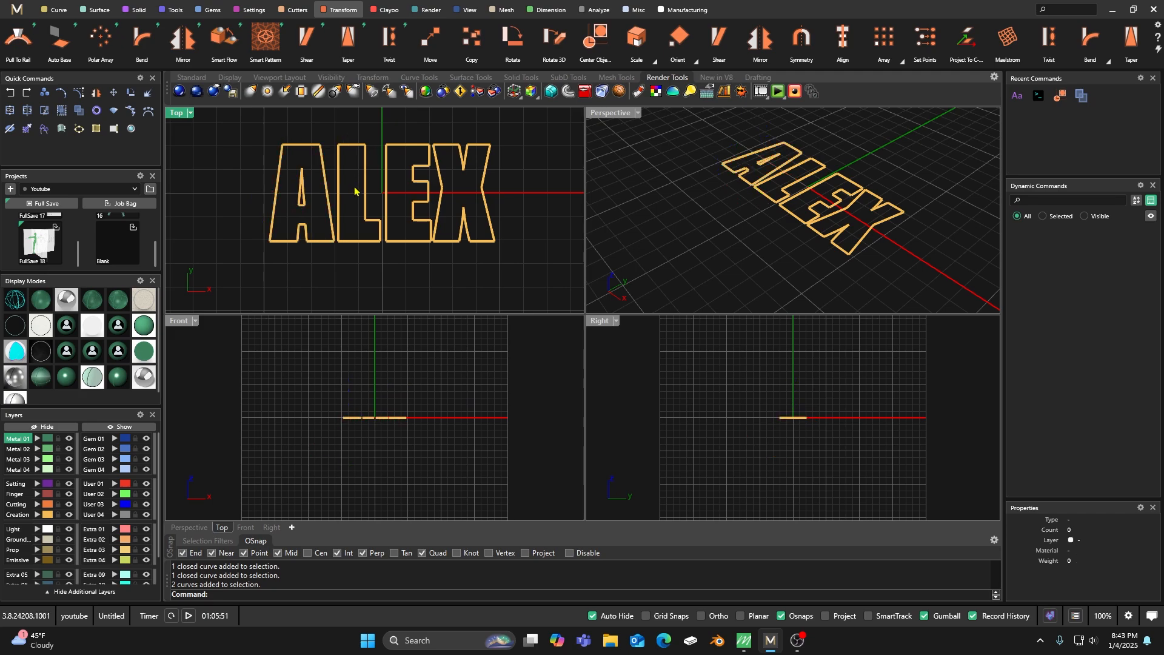
Try to widen the letter L by scaling it horizontally with the gumball.
scroll(357, 230, "up", 2)
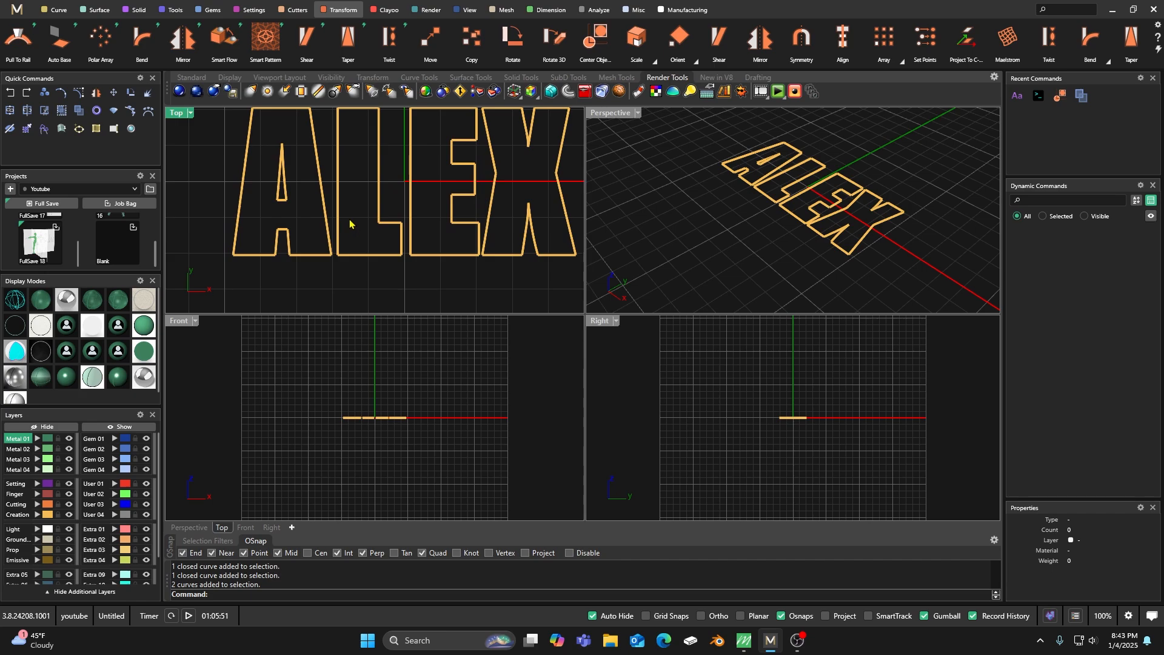
left_click(401, 239)
left_click_drag(339, 182, 334, 182)
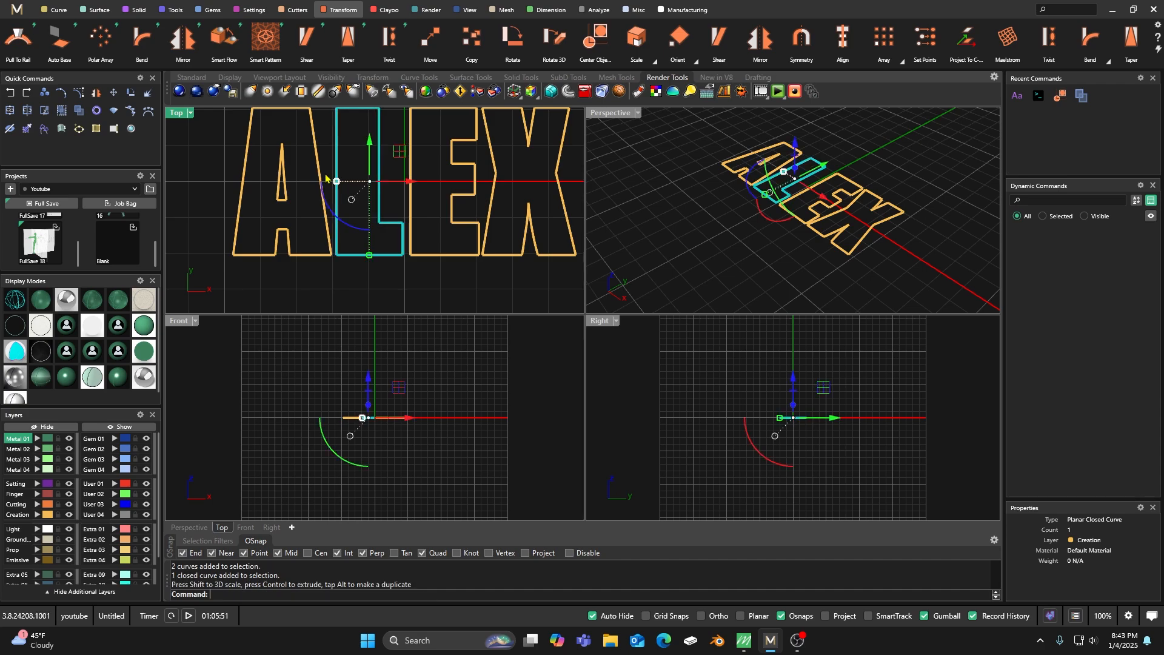
key("ctrl+z")
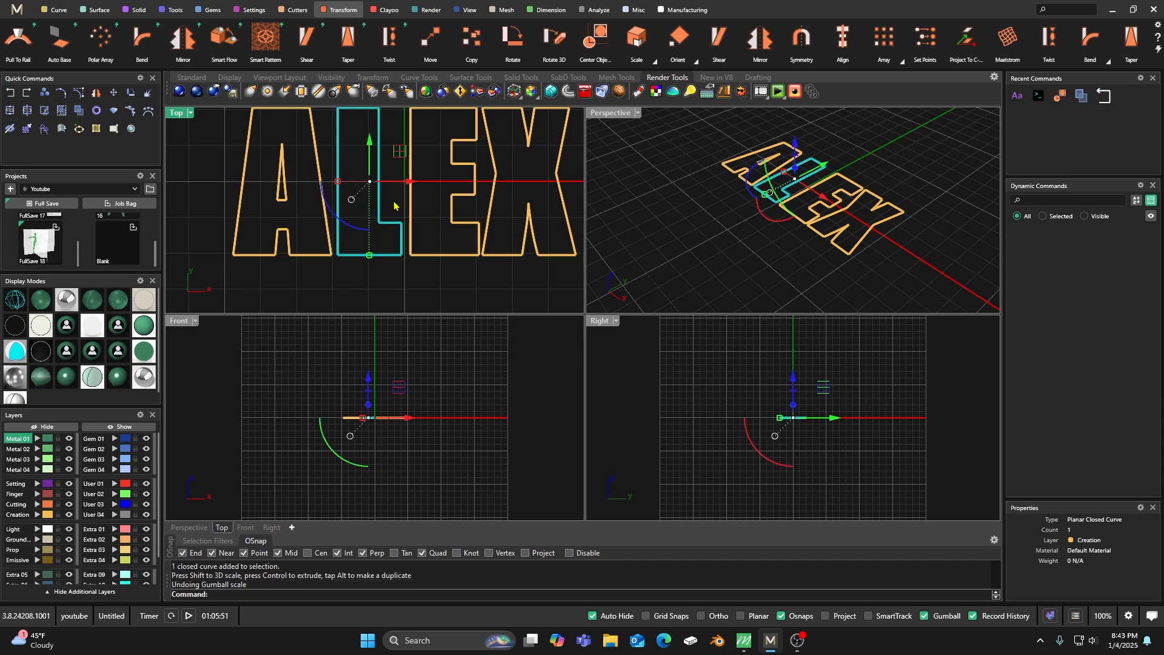
key("Escape")
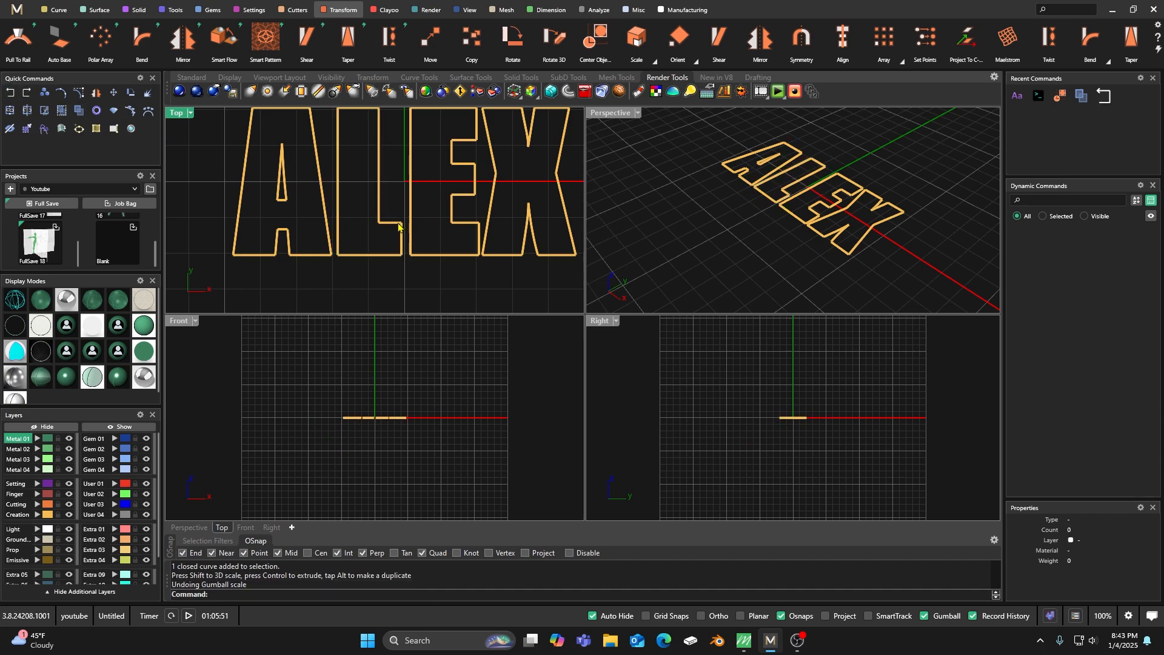
Explode the letter L's outline into segments and ungroup them so each one can be selected individually.
scroll(401, 234, "up", 3)
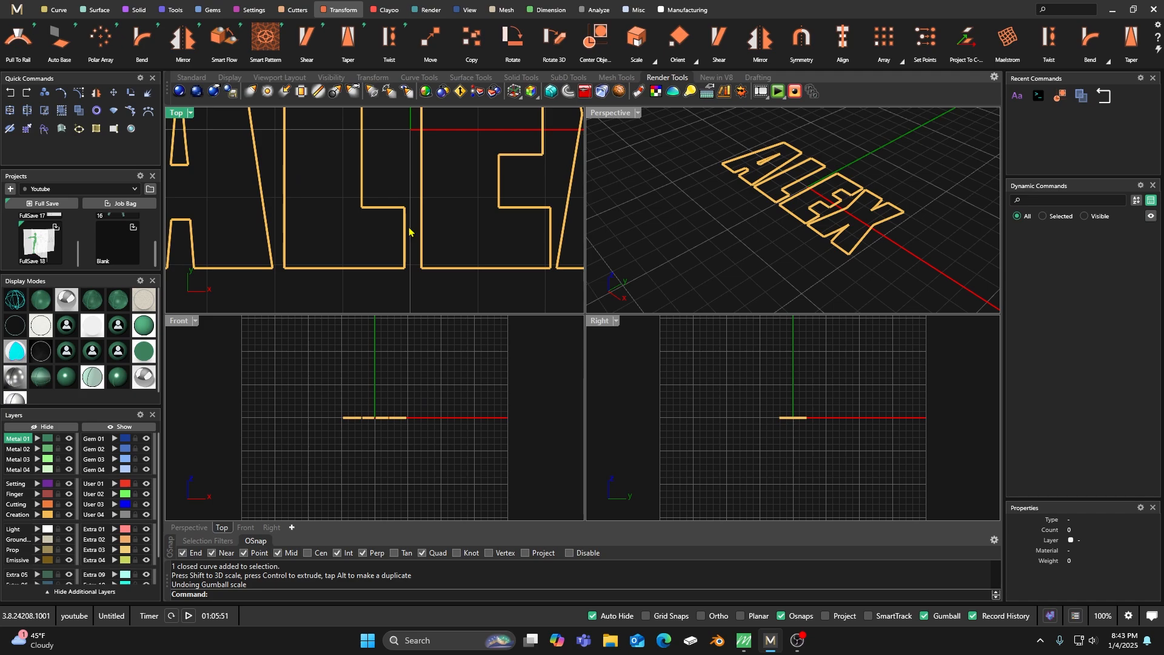
left_click(403, 233)
left_click(148, 92)
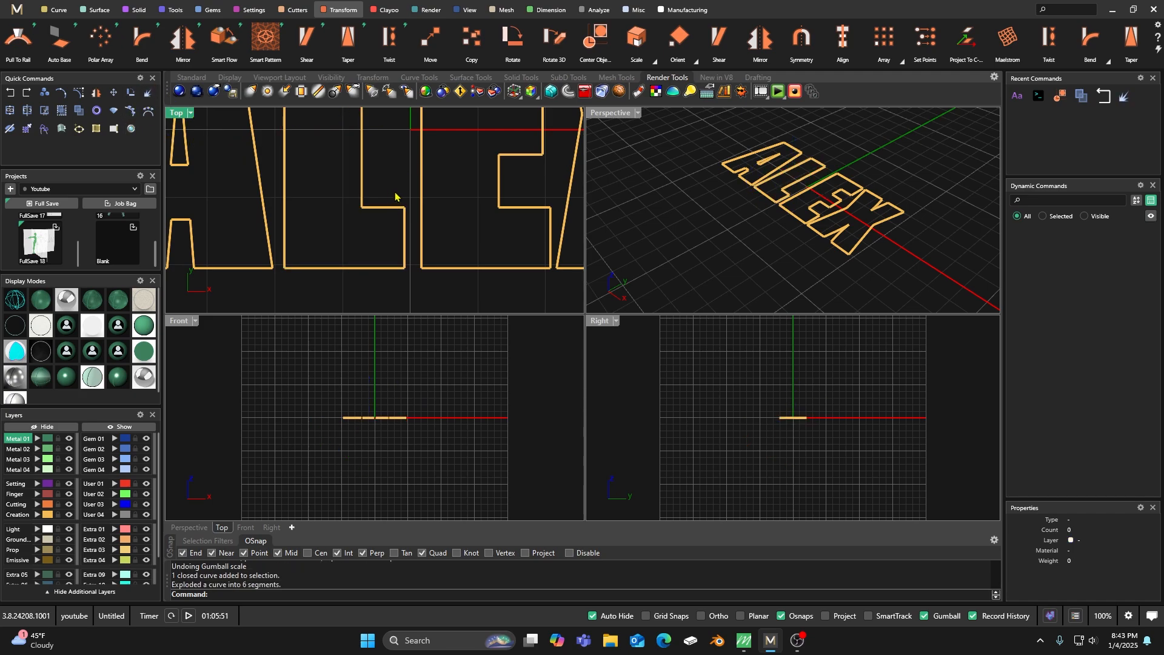
left_click_drag(406, 289, 276, 182)
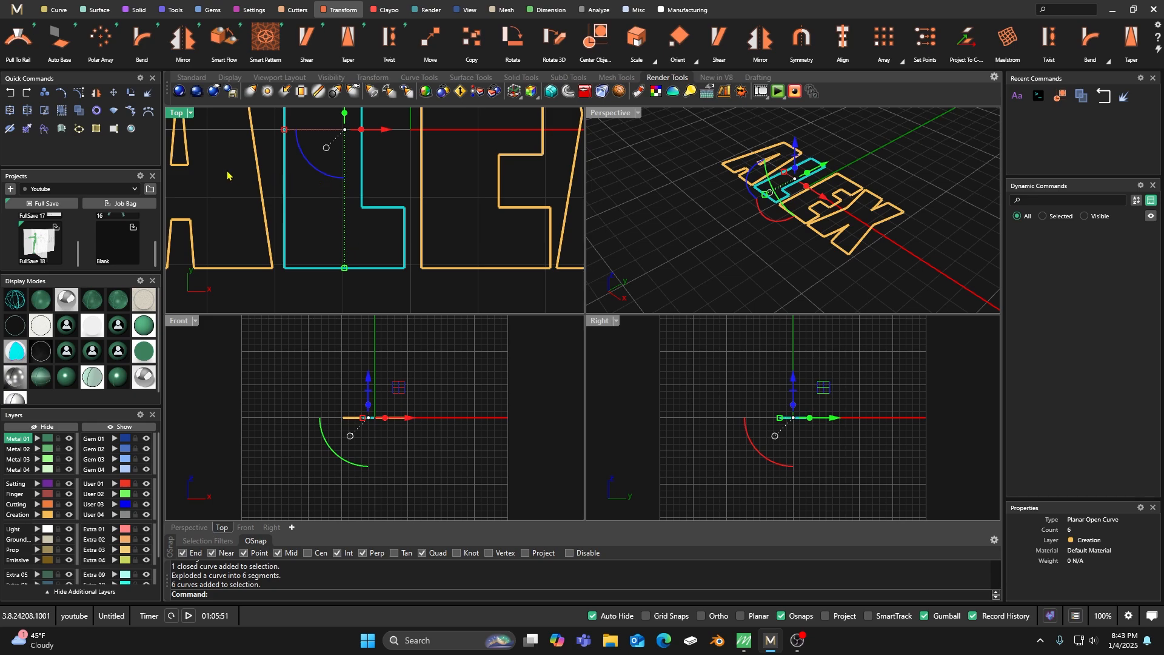
left_click(313, 201)
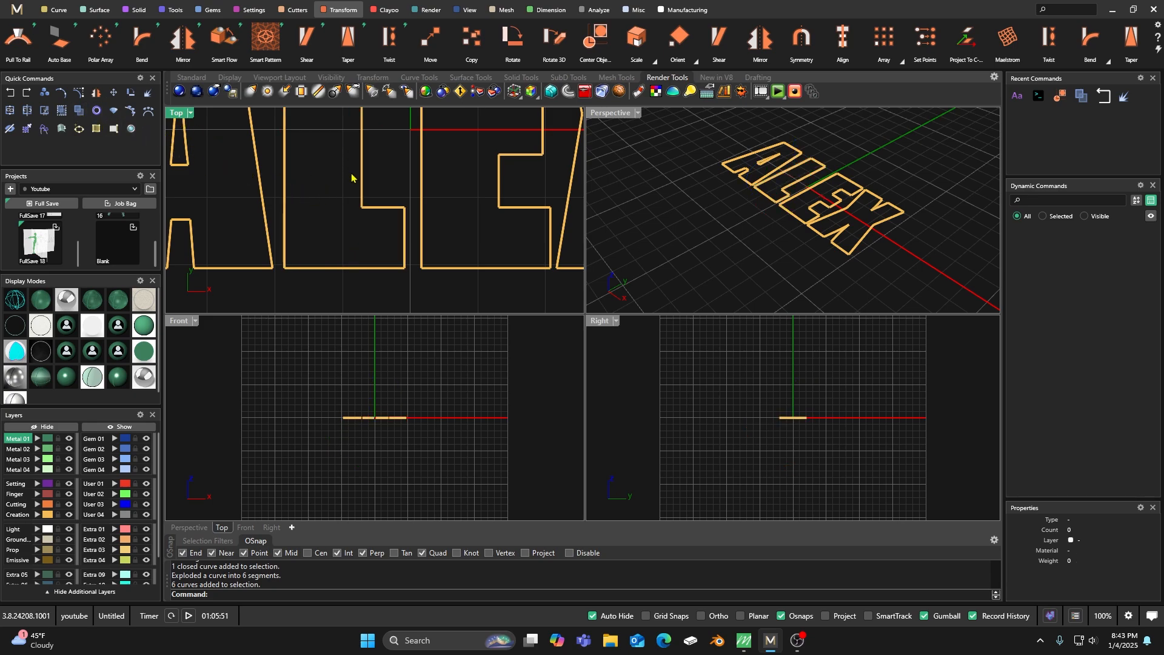
left_click(362, 173)
left_click(78, 111)
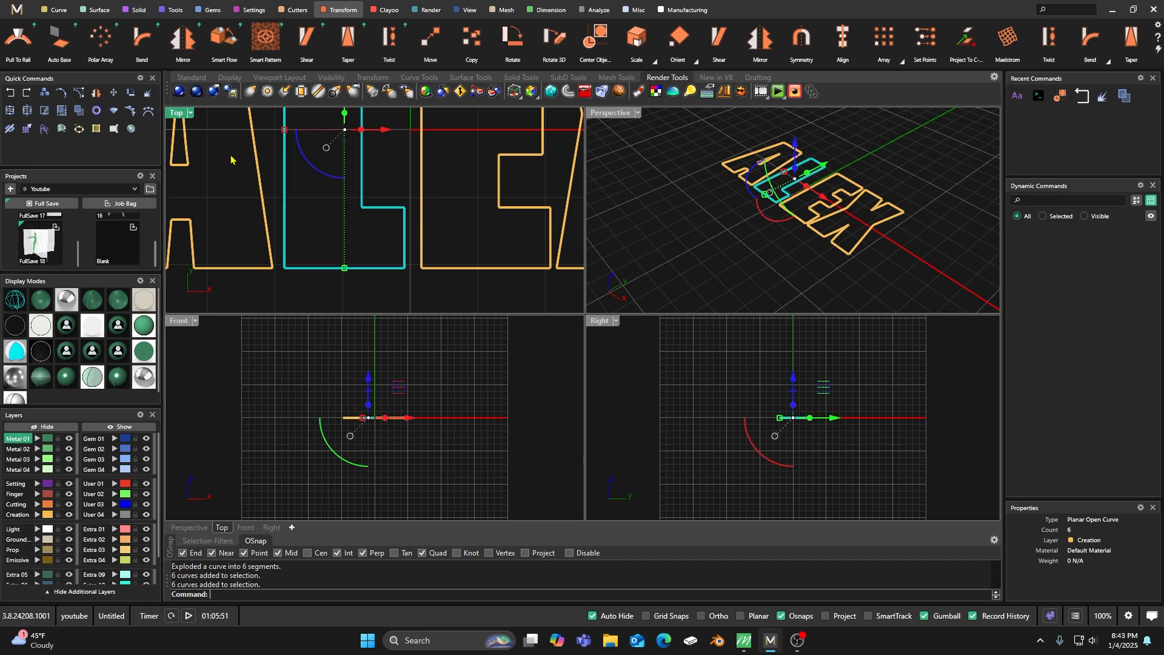
left_click(328, 193)
left_click(361, 172)
key("Escape")
left_click(385, 207)
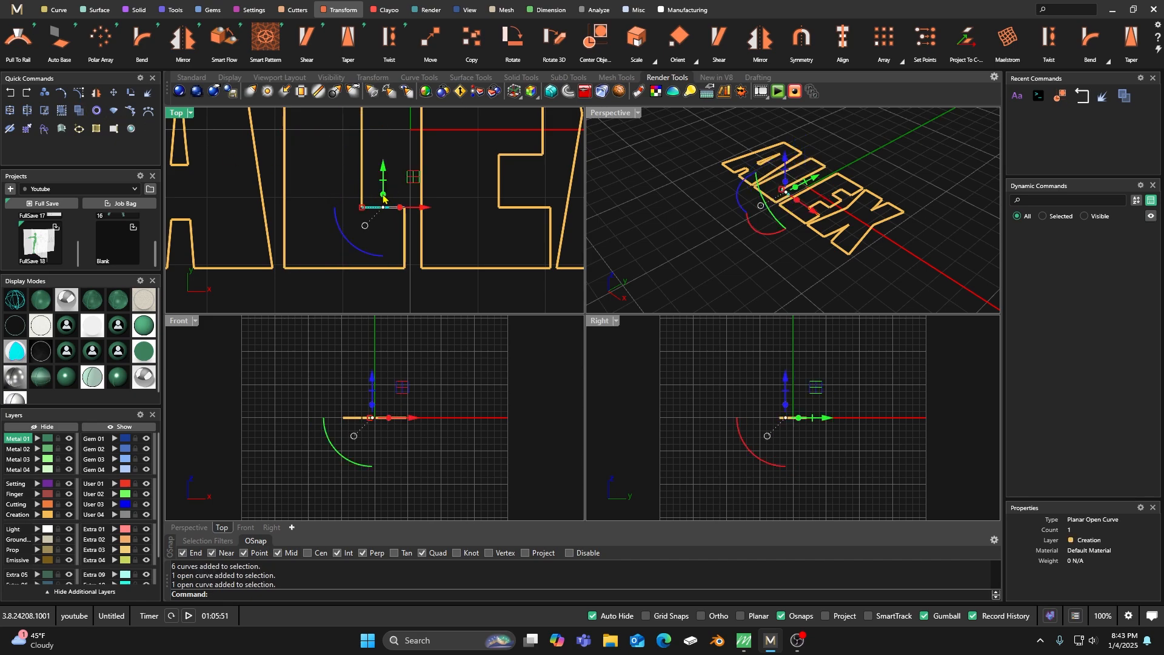
key("Escape")
Turn on control points for the L's foot segments and move the foot's end edge toward the E to lengthen it.
left_click_drag(409, 283, 375, 191)
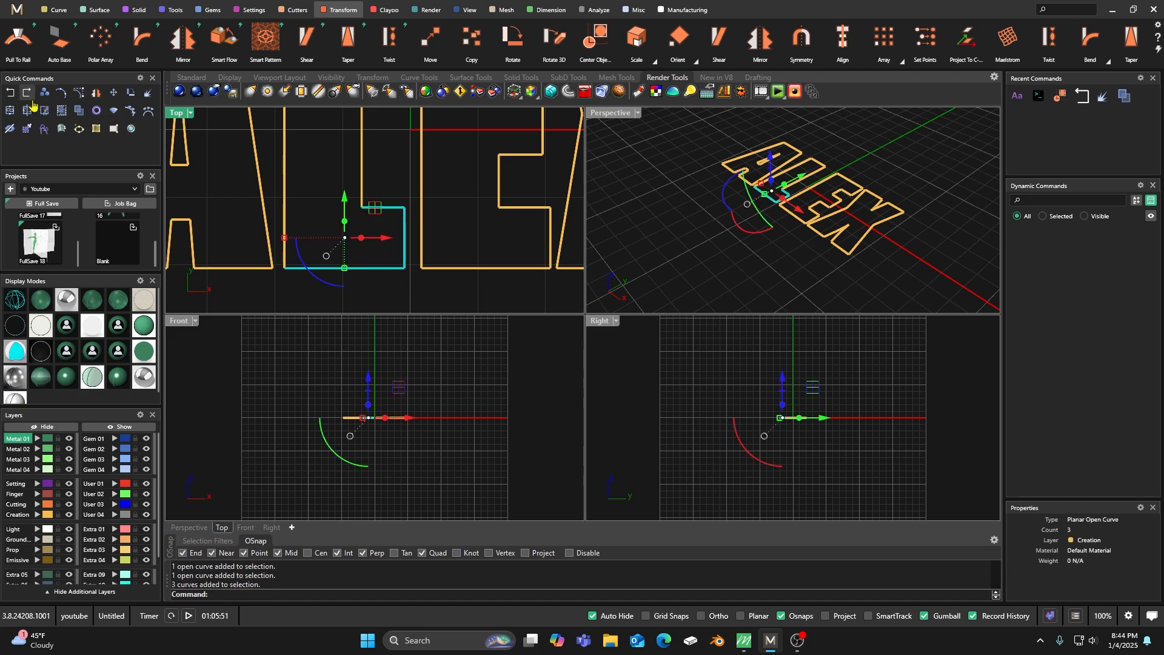
left_click(77, 97)
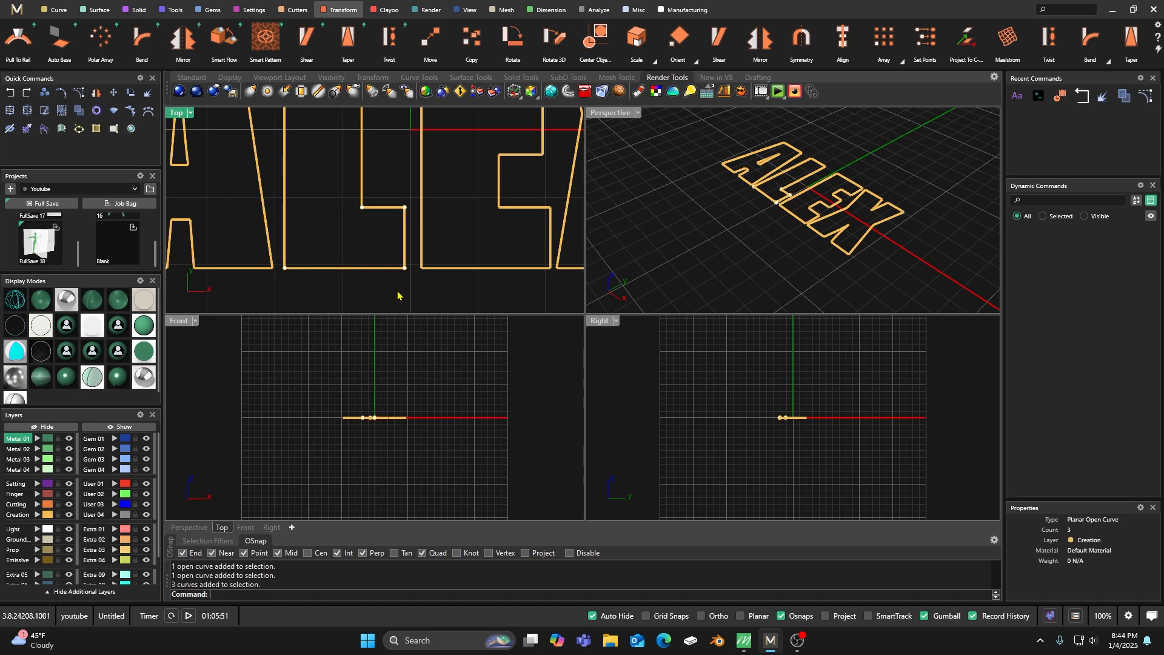
left_click_drag(390, 277, 423, 195)
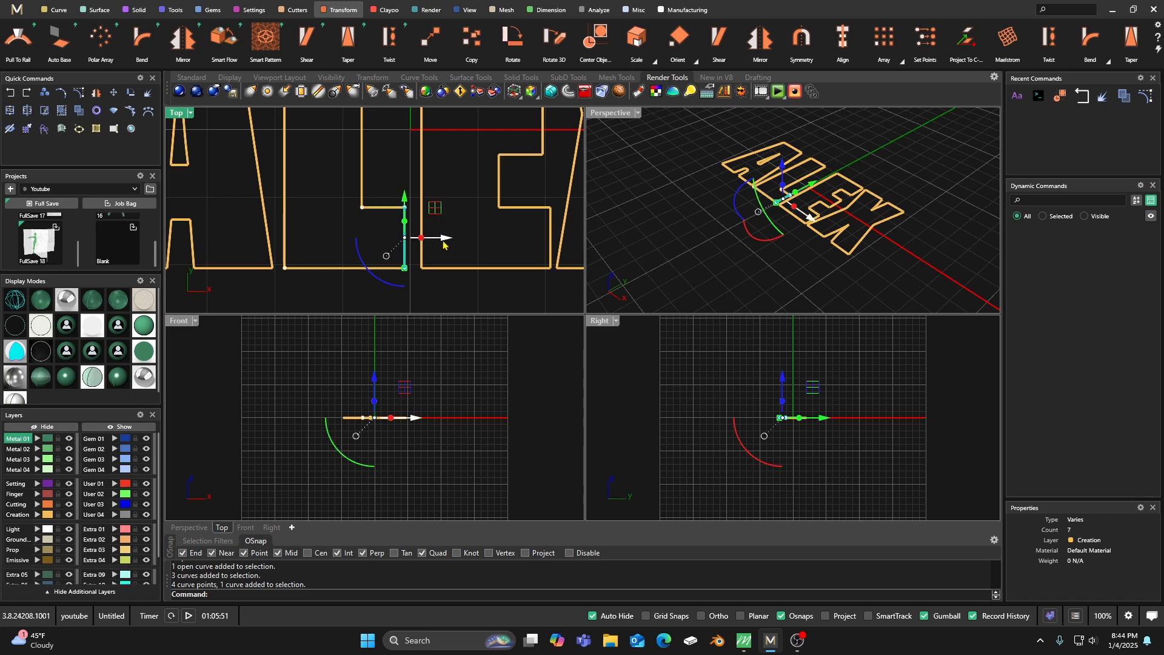
left_click_drag(449, 239, 467, 249)
left_click(462, 193)
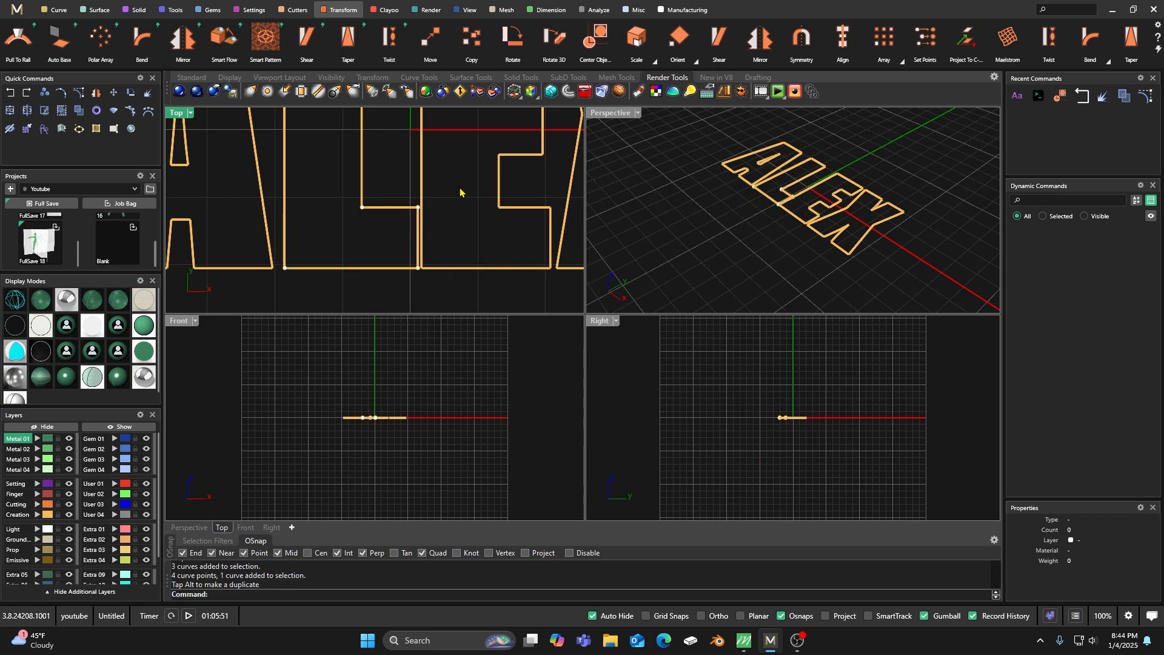
scroll(414, 240, "down", 3)
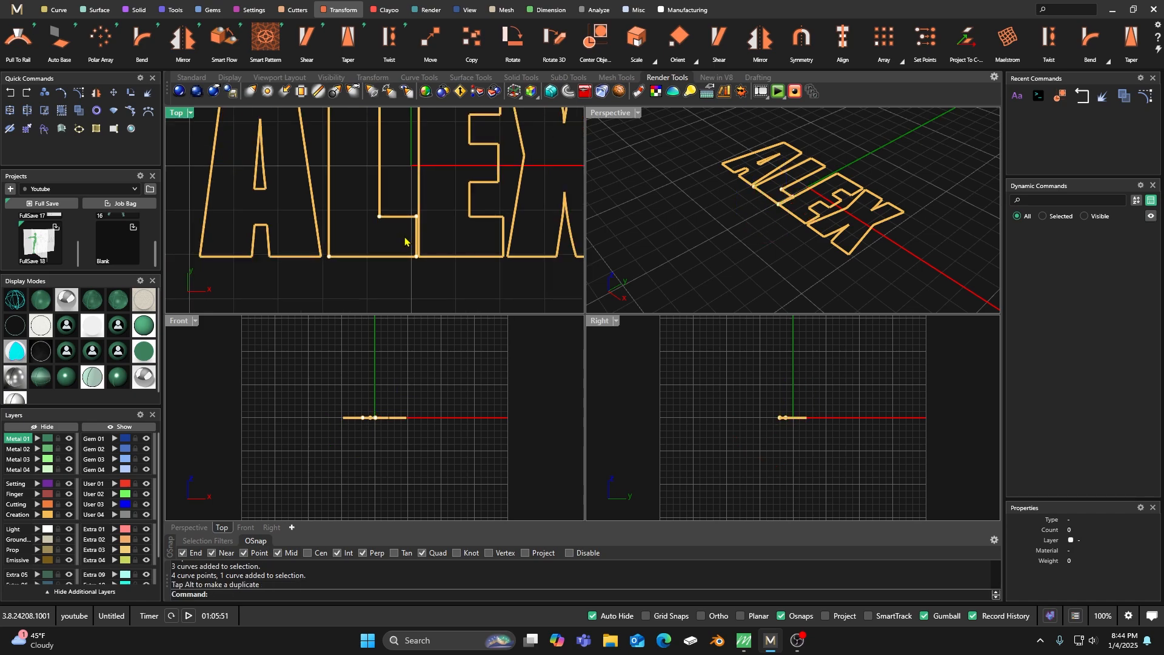
key("Escape")
Join all segments of the letter L into one closed curve.
scroll(387, 247, "down", 2)
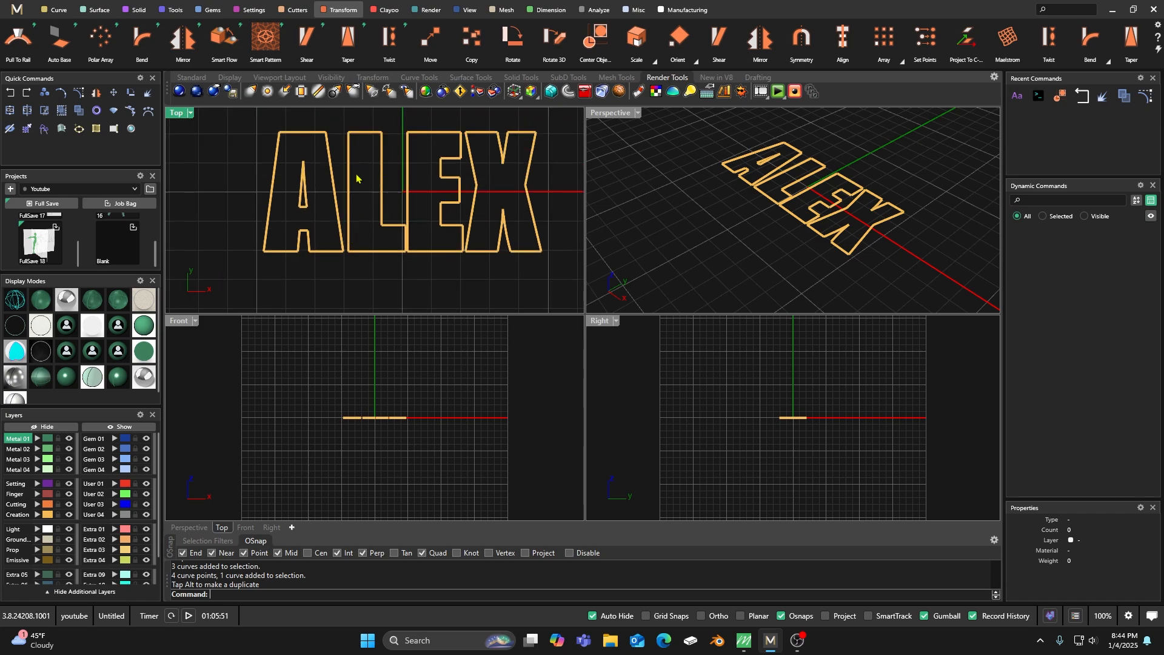
left_click_drag(338, 125, 421, 287)
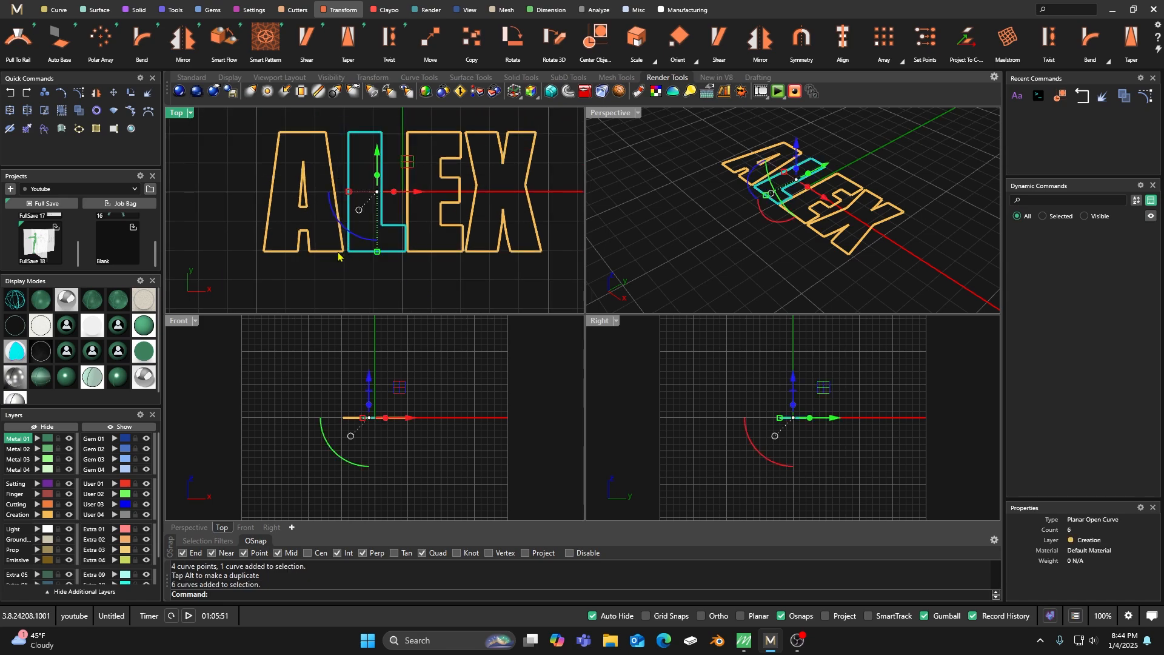
left_click(10, 111)
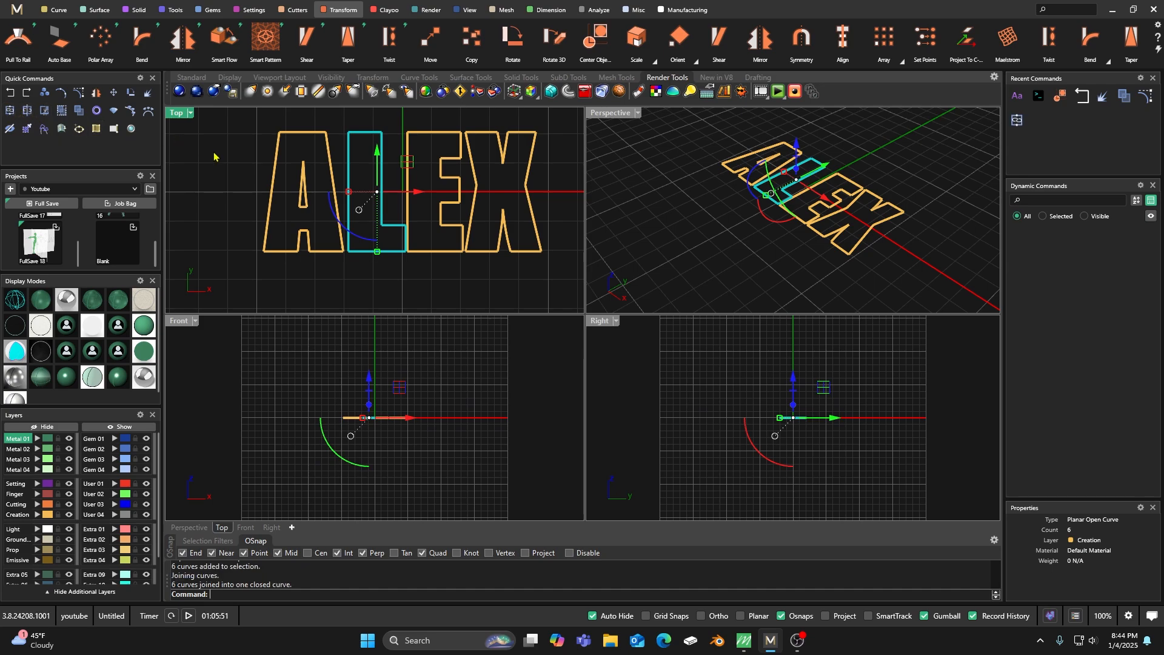
scroll(346, 243, "up", 1)
scroll(348, 249, "down", 3)
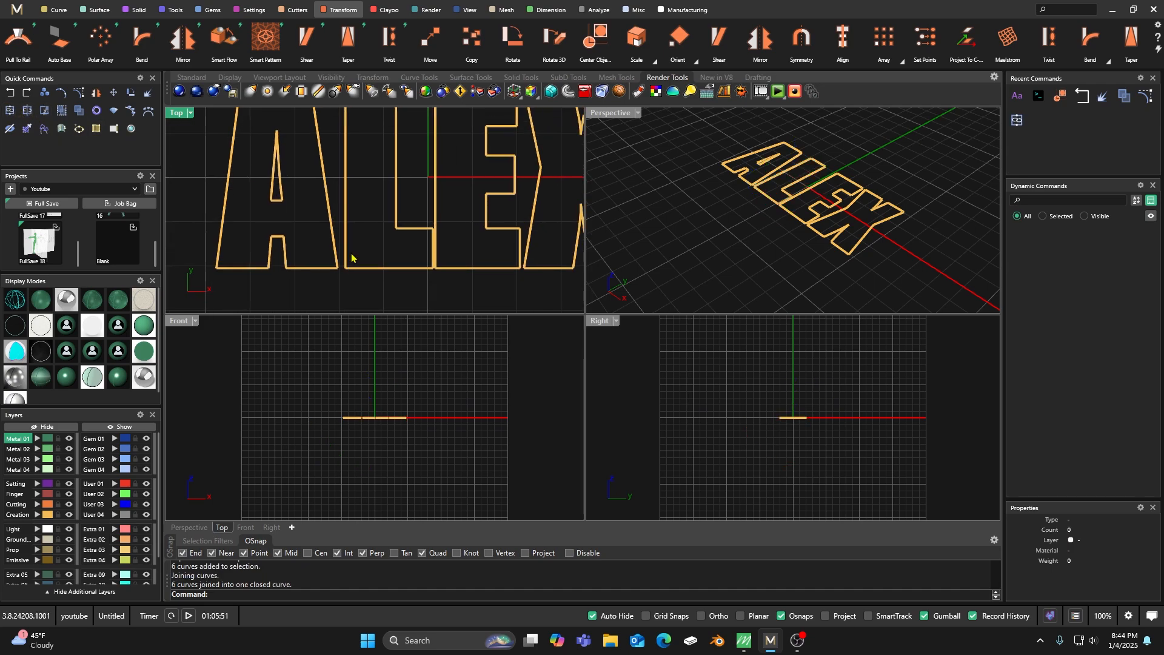
left_click(381, 215)
left_click(329, 159)
left_click(330, 164)
left_click(405, 167)
left_click(504, 125)
left_click(492, 145)
left_click(485, 129)
Move the letter A along the X axis toward the L until its lower corner overlaps the L's outline.
left_click(335, 213)
left_click_drag(344, 204, 354, 208)
scroll(355, 249, "up", 3)
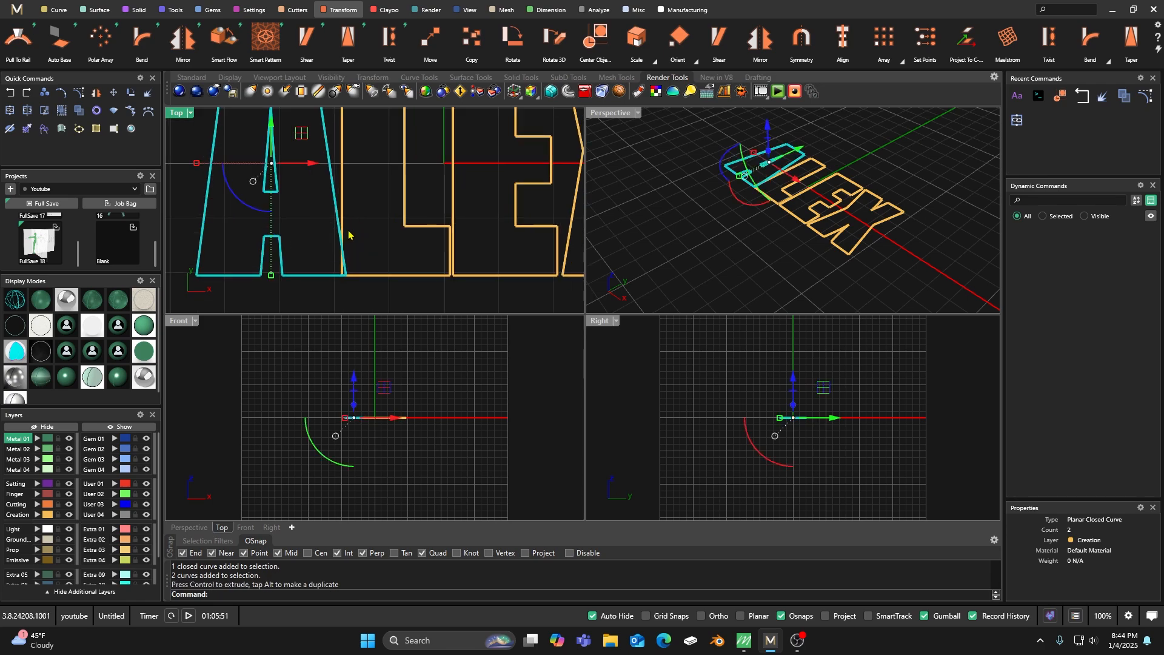
left_click_drag(316, 164, 319, 164)
left_click(380, 198)
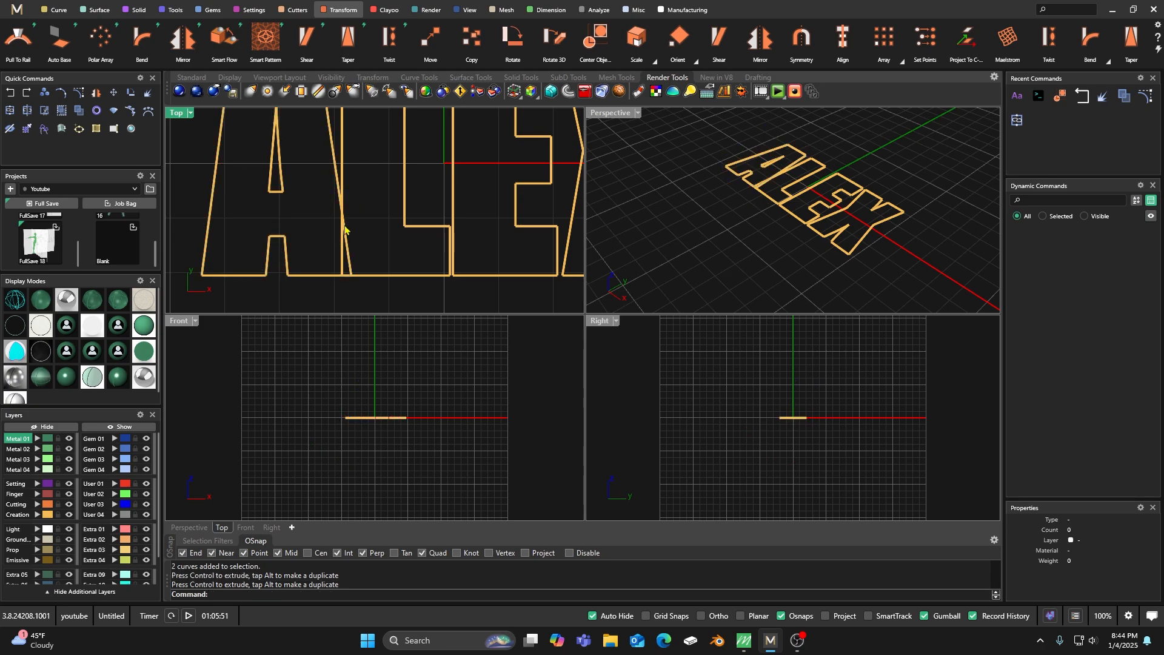
scroll(365, 237, "down", 2)
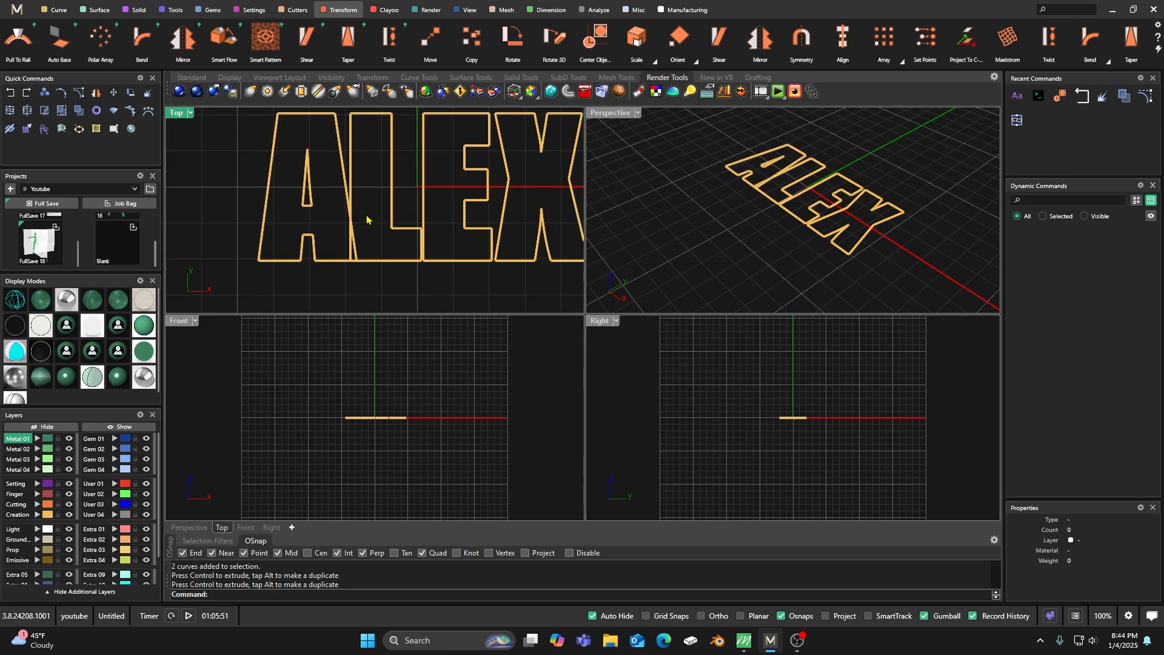
Move the letter E along the X axis toward the L so its stem overlaps the end of the L's foot.
scroll(364, 219, "up", 3)
left_click(381, 191)
left_click_drag(456, 180, 450, 181)
left_click(363, 189)
left_click(360, 211)
scroll(362, 210, "up", 6)
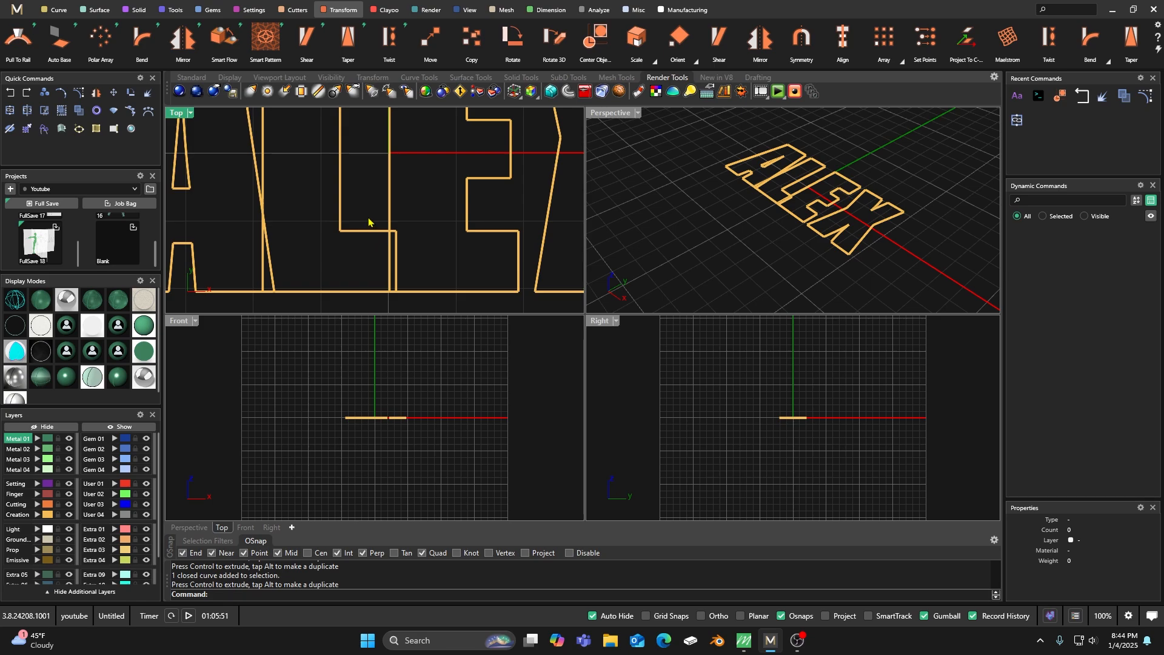
Explode the closed curve of the letter L into separate segments.
scroll(369, 222, "down", 2)
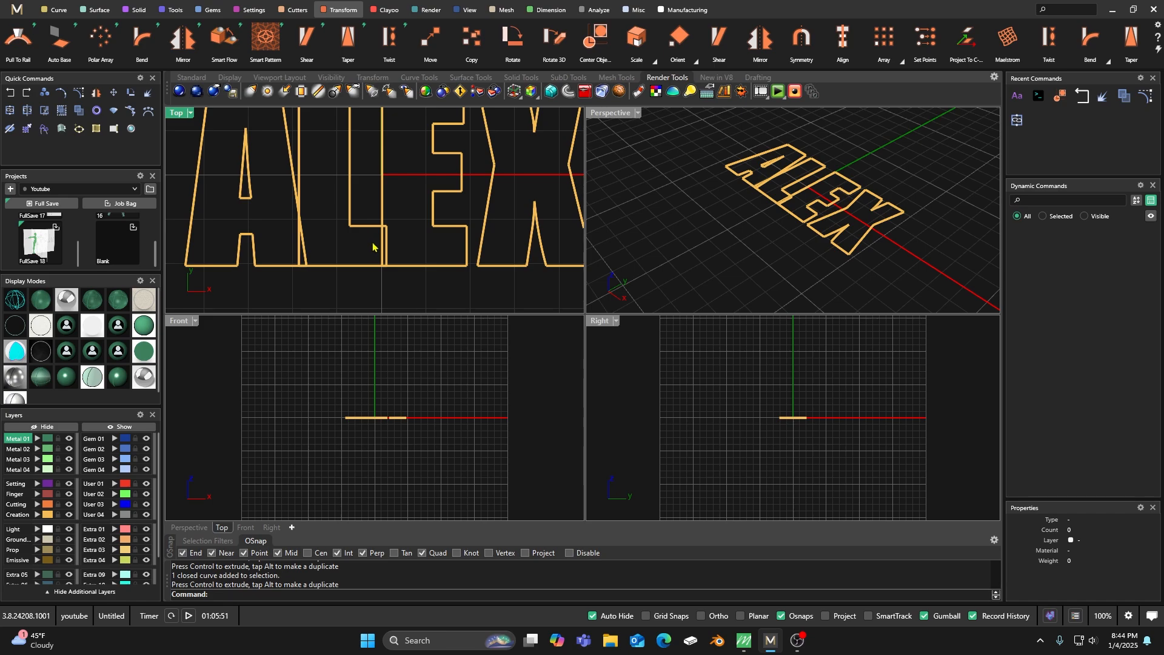
scroll(375, 243, "down", 2)
left_click(361, 262)
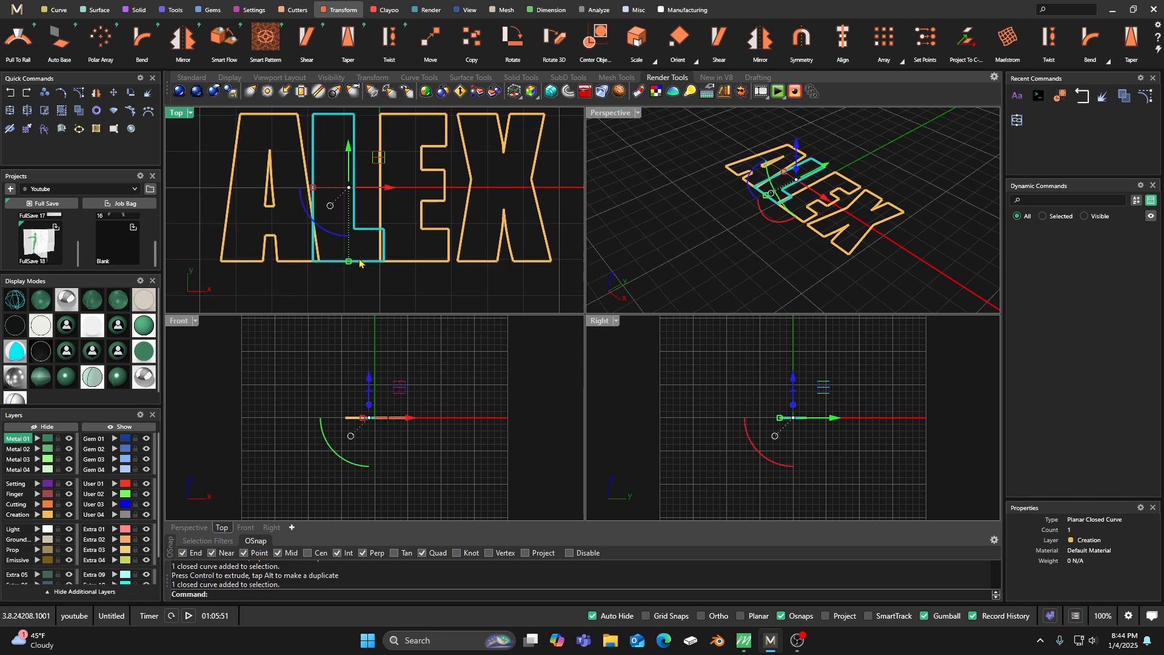
left_click(148, 92)
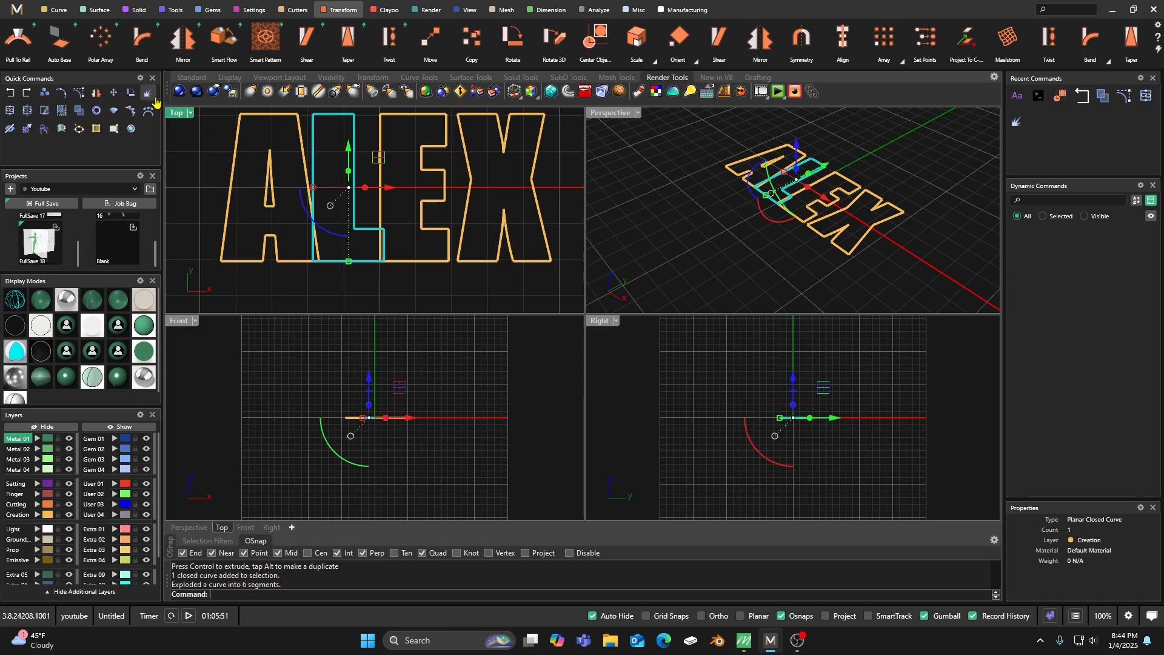
key("Escape")
left_click(352, 210)
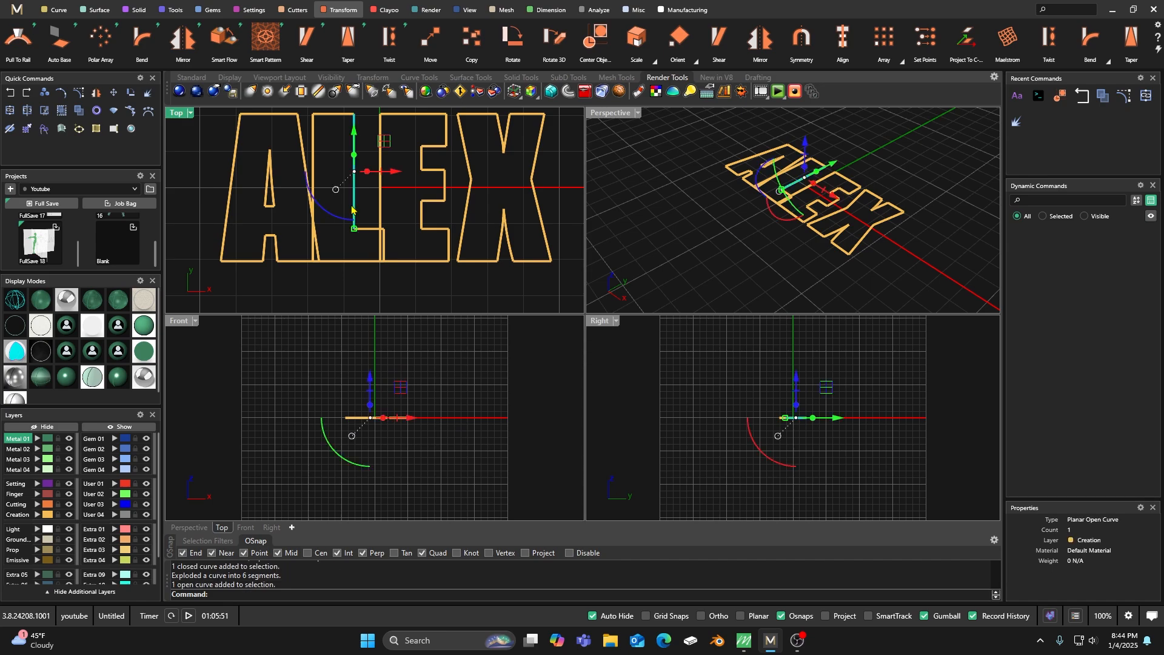
key("Delete")
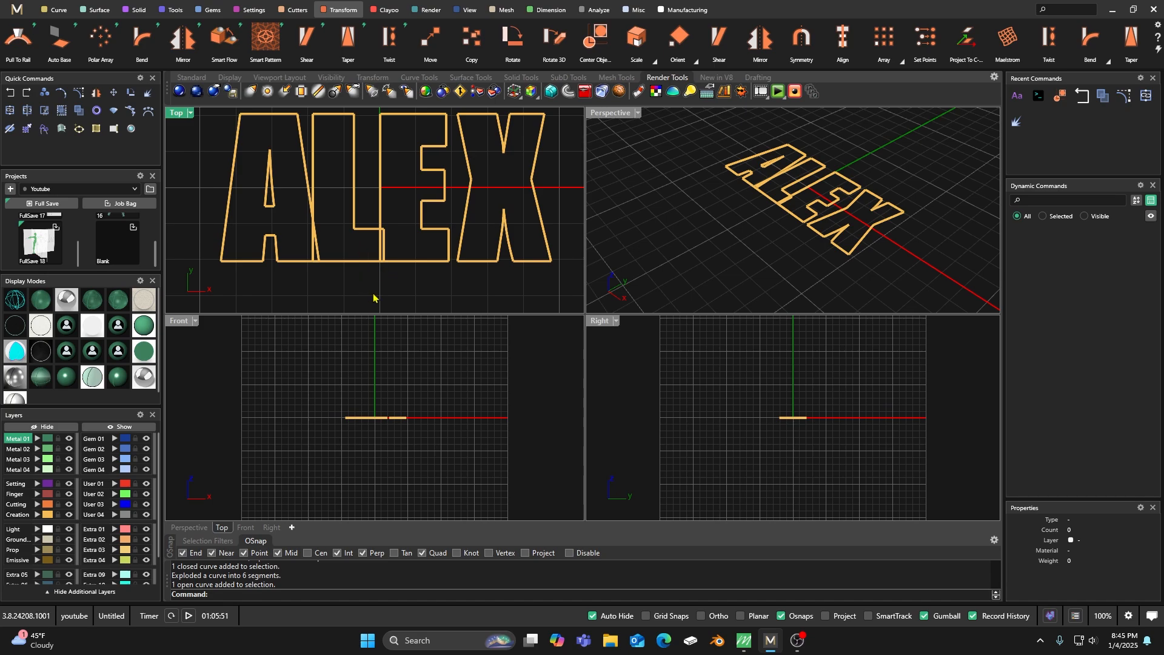
Turn on control points for the L's foot and inner stem segments and raise the foot's top edge to thicken it.
left_click_drag(390, 288, 342, 217)
left_click_drag(349, 290, 393, 218)
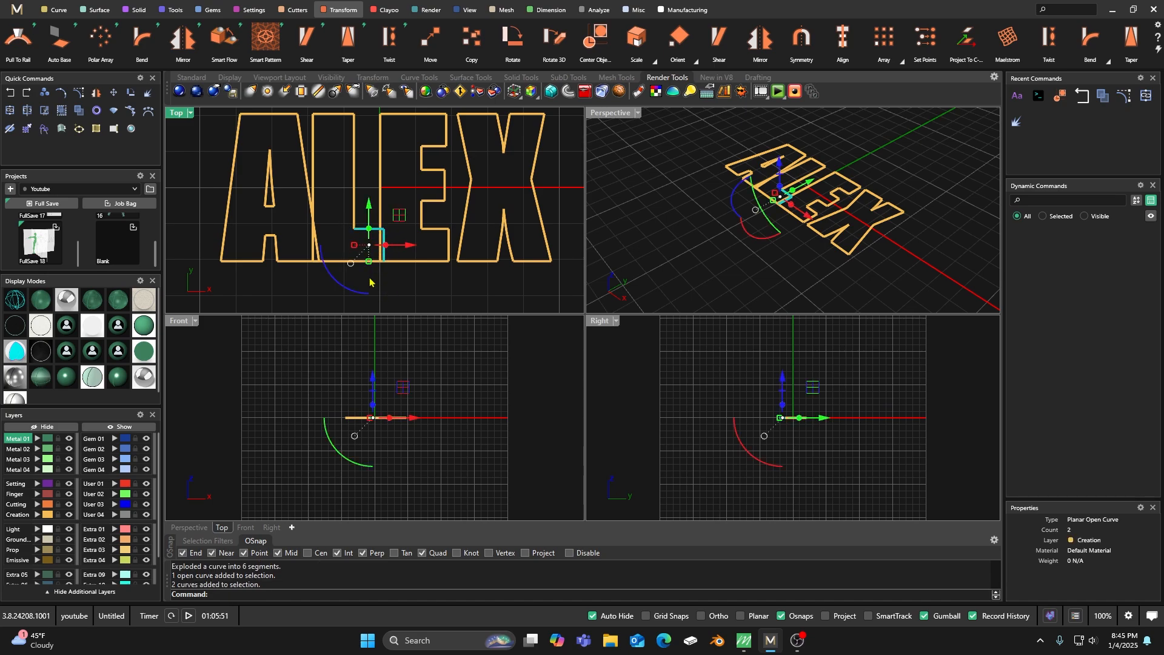
scroll(370, 280, "up", 3)
left_click(311, 248, "shift")
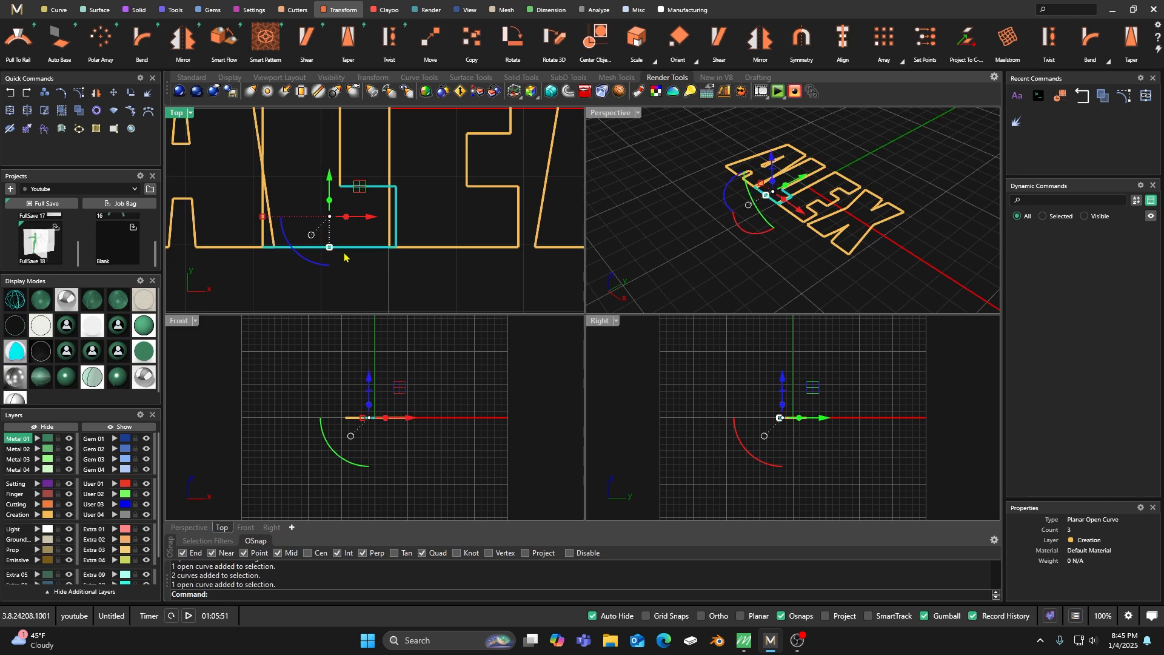
scroll(361, 265, "down", 1)
left_click(345, 175, "shift")
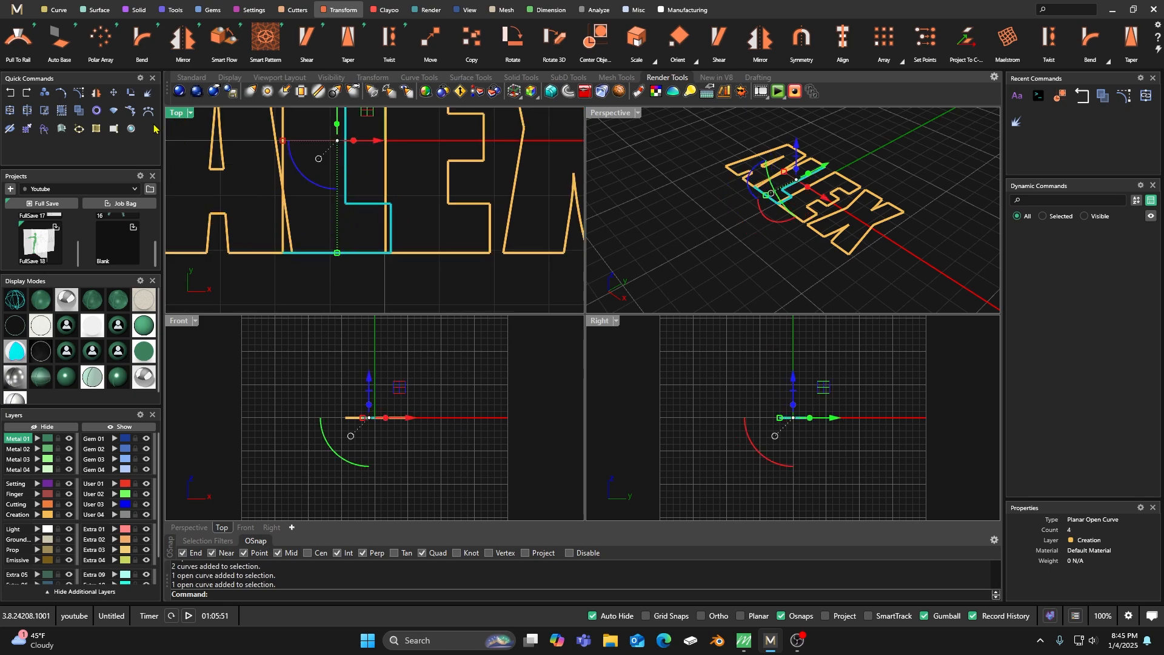
left_click(79, 93)
left_click_drag(390, 213, 393, 216)
left_click_drag(368, 159, 368, 152)
key("Escape")
Join the six segments of the L into one closed curve and check that it selects as a single object.
scroll(362, 222, "down", 3)
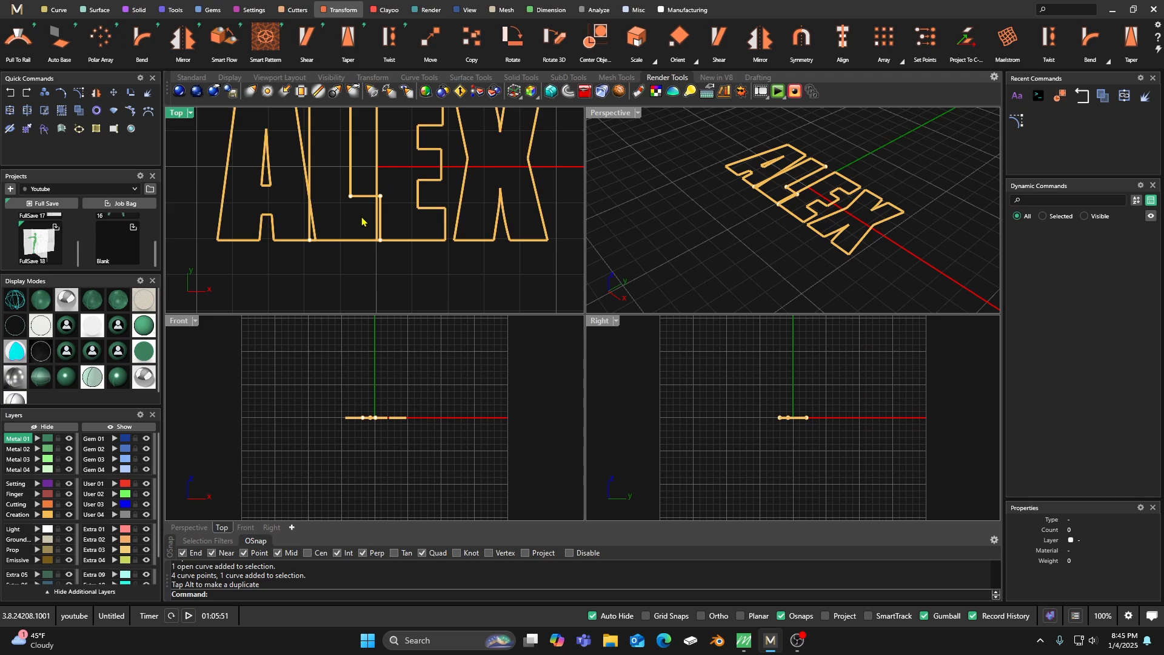
scroll(367, 227, "down", 3)
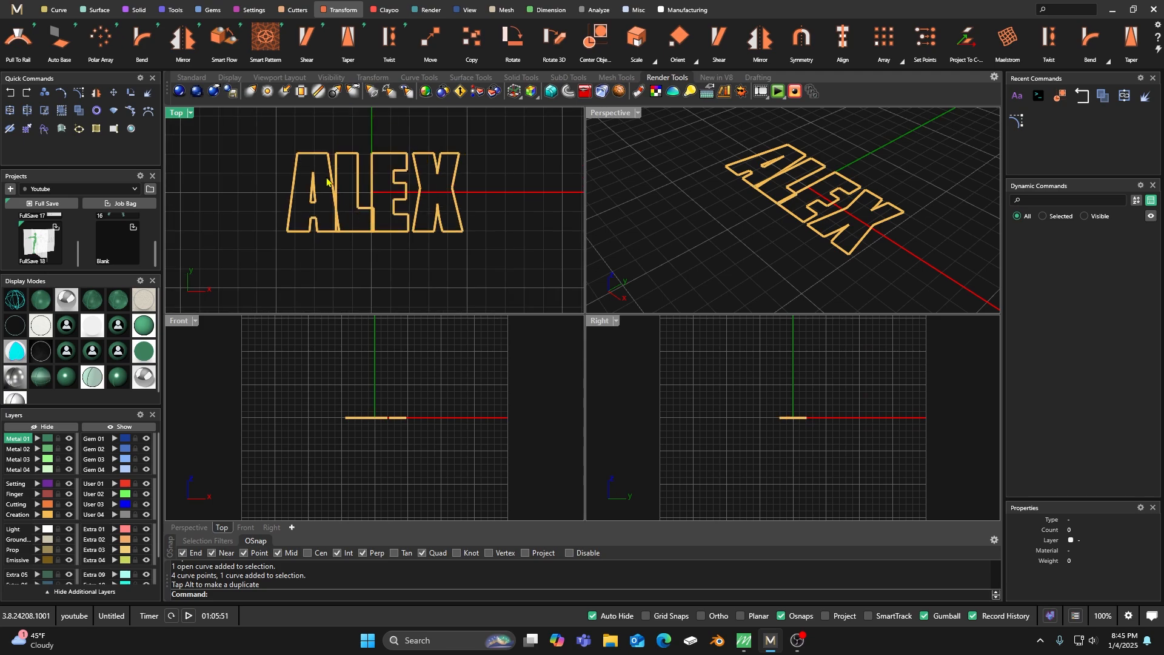
left_click_drag(325, 143, 383, 247)
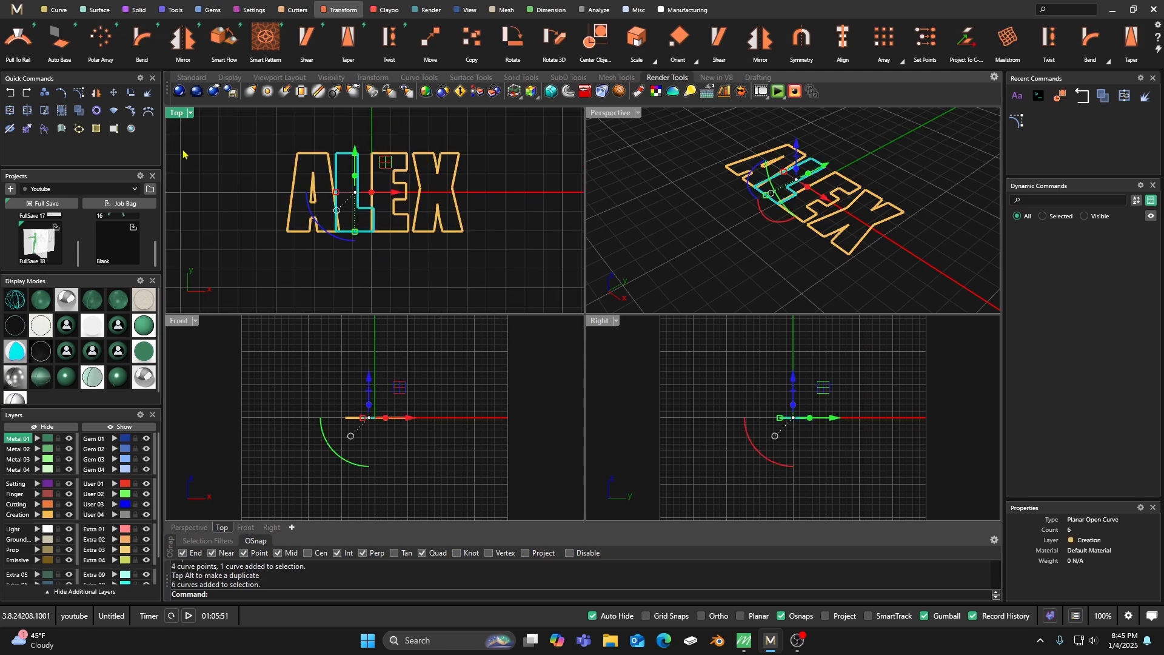
left_click(61, 112)
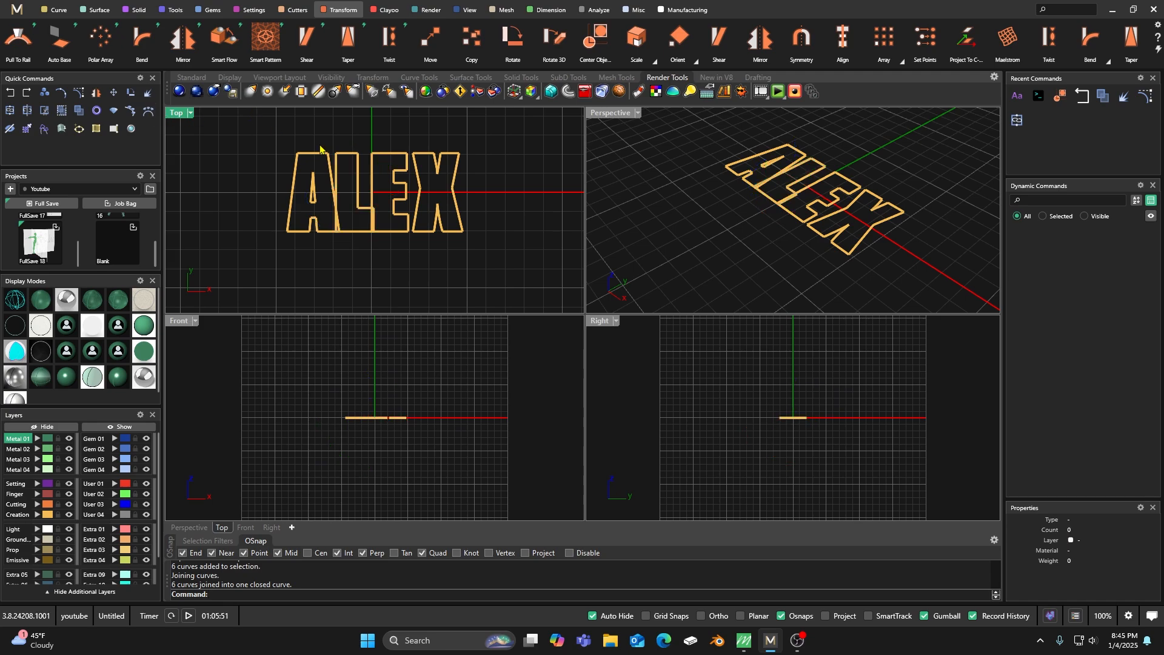
left_click(356, 153)
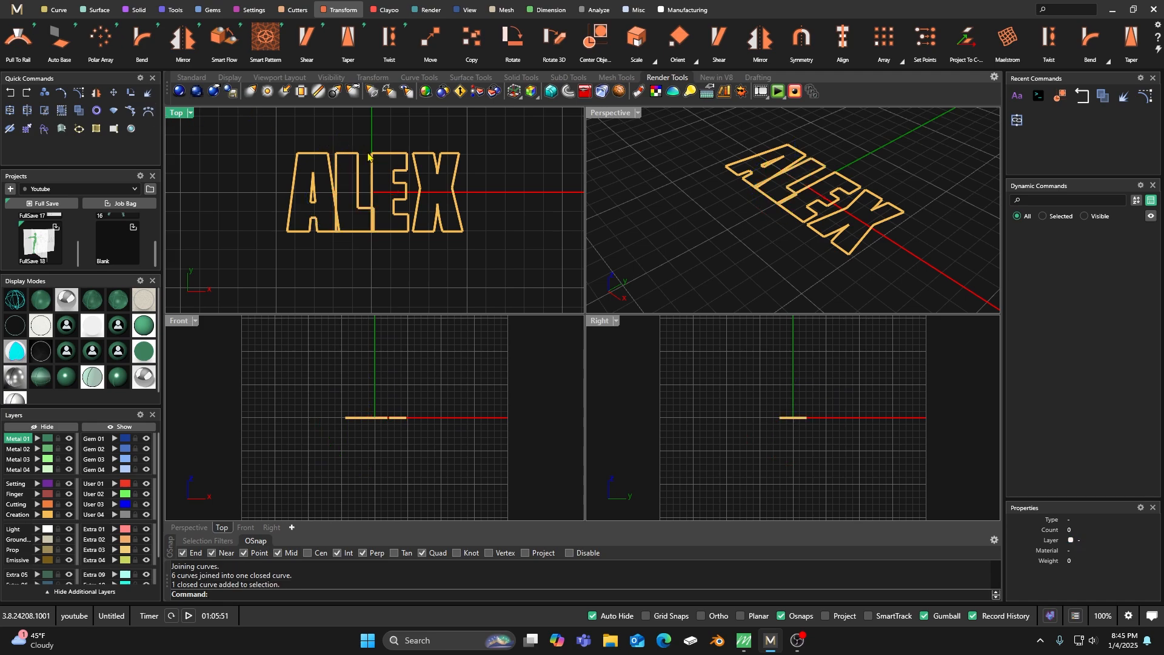
left_click(349, 159)
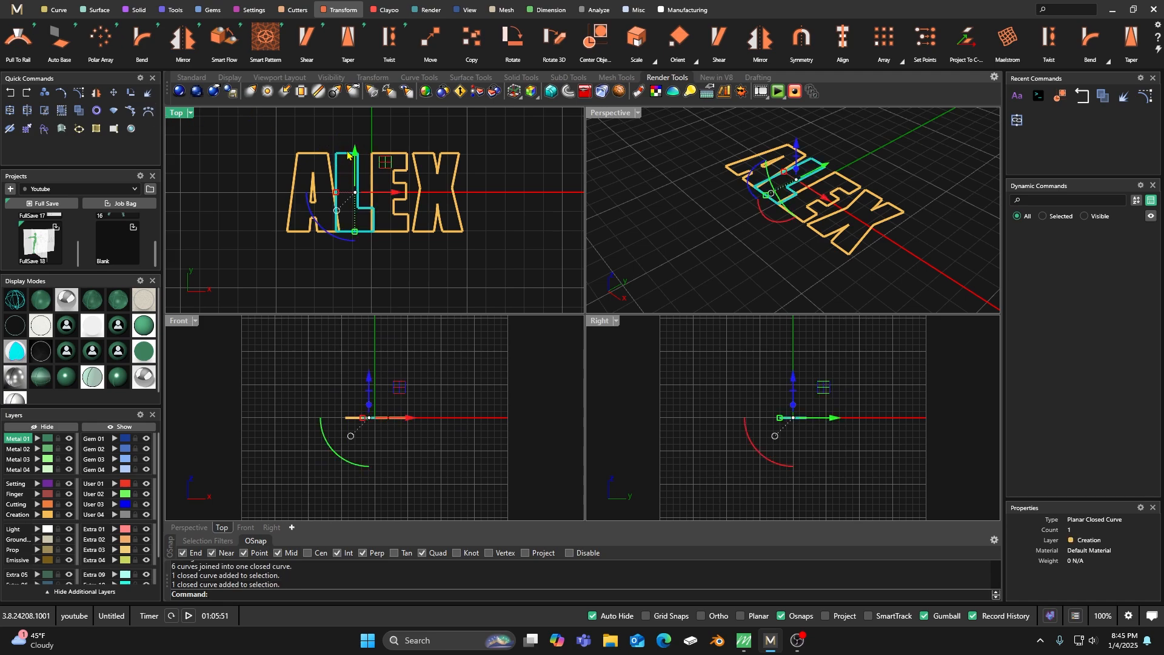
key("Escape")
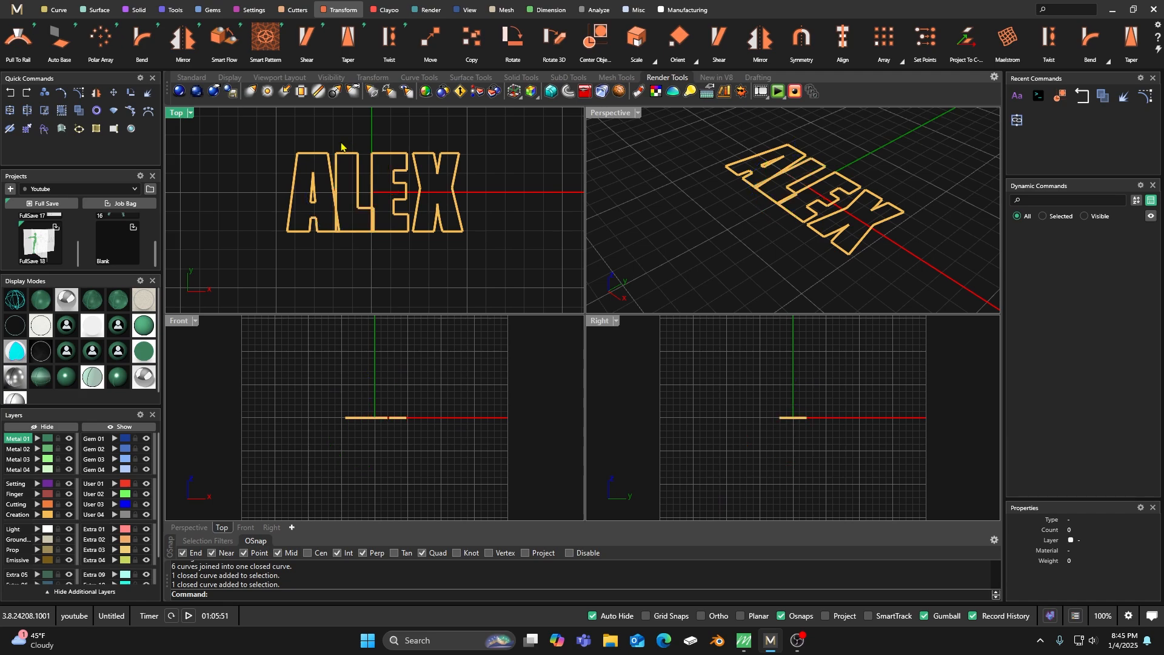
scroll(343, 202, "up", 3)
left_click(326, 186)
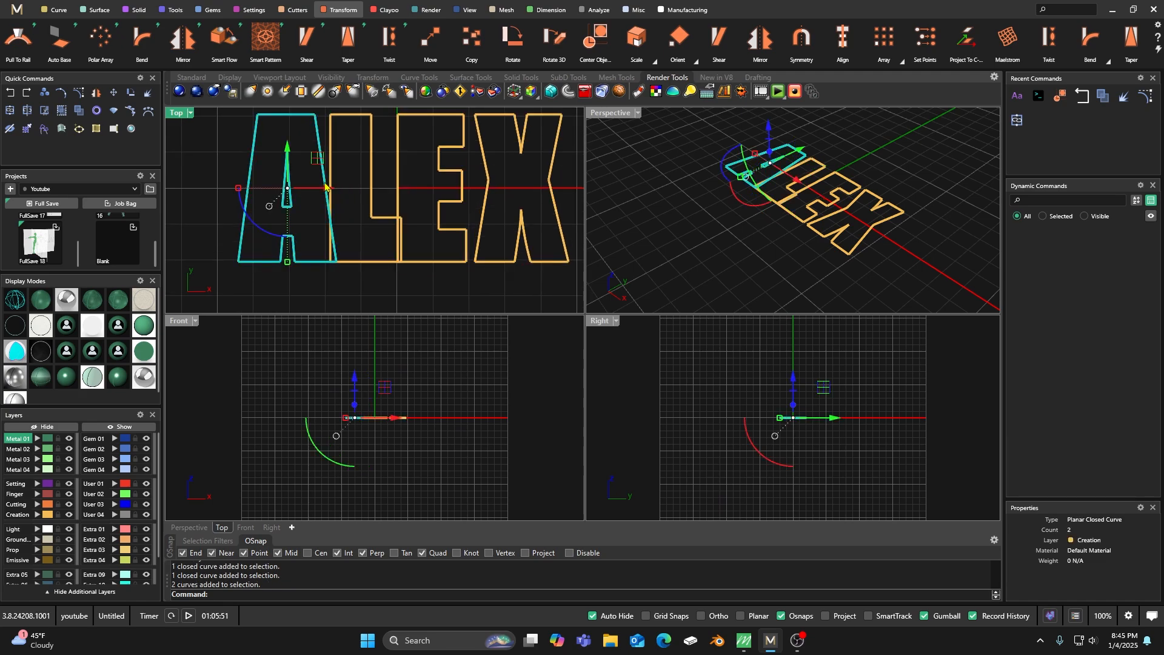
left_click(370, 181)
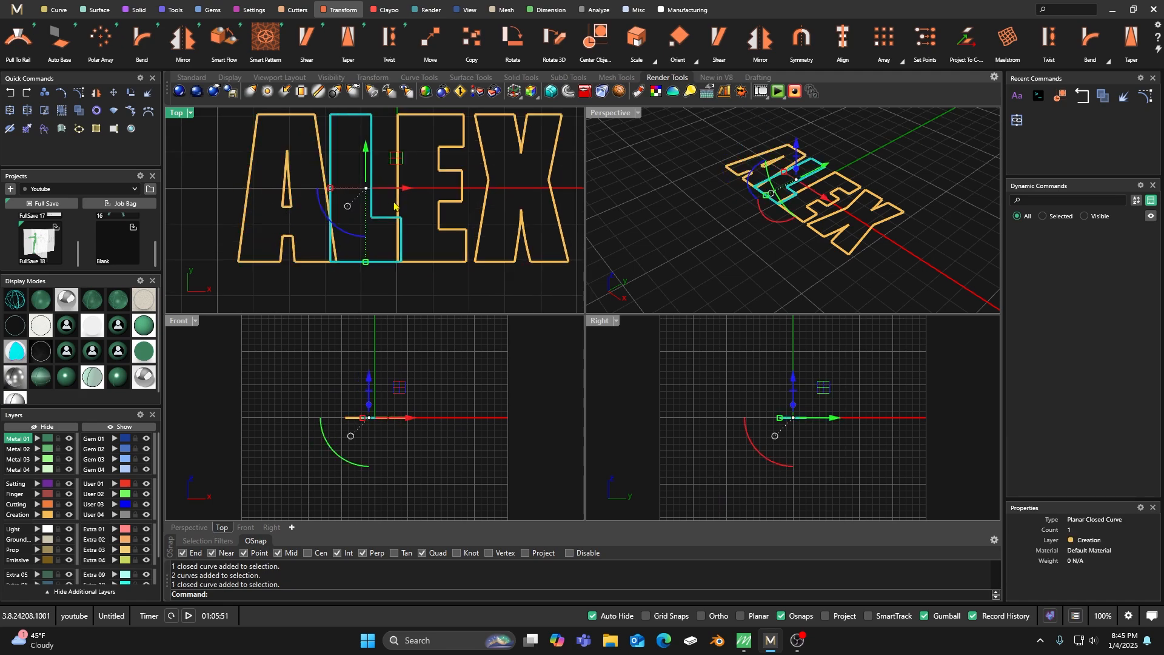
key("Escape")
Move the letter X along the X axis toward the E until their outlines overlap.
right_click_drag(418, 210, 384, 205)
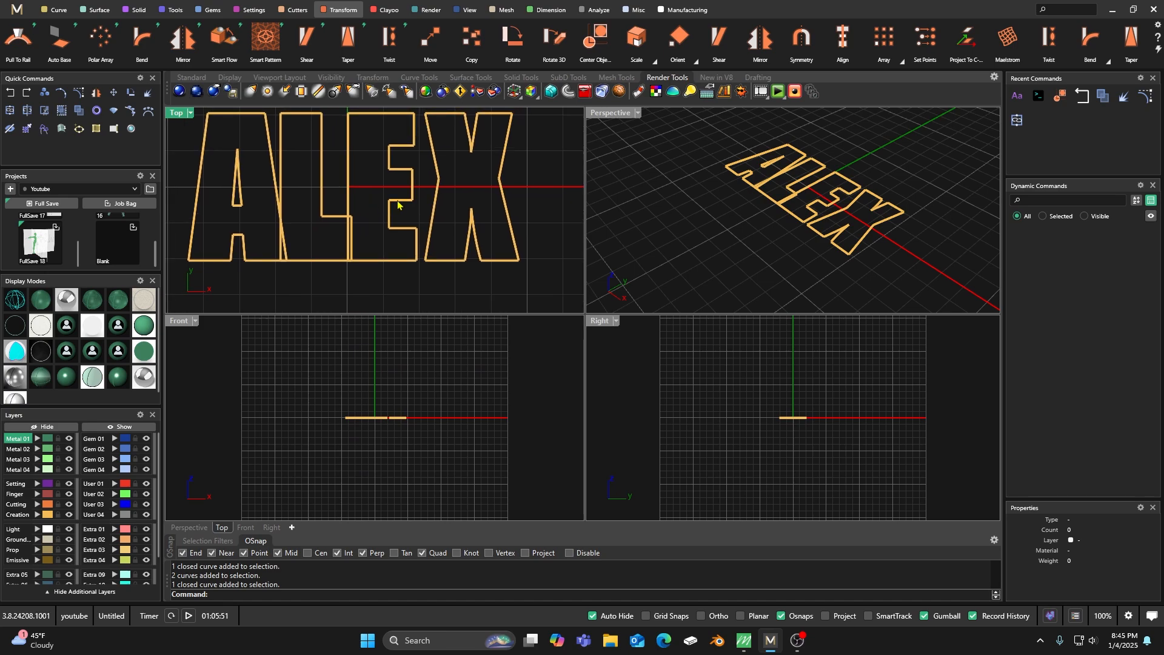
left_click(437, 207)
left_click_drag(510, 187, 499, 189)
left_click(450, 176)
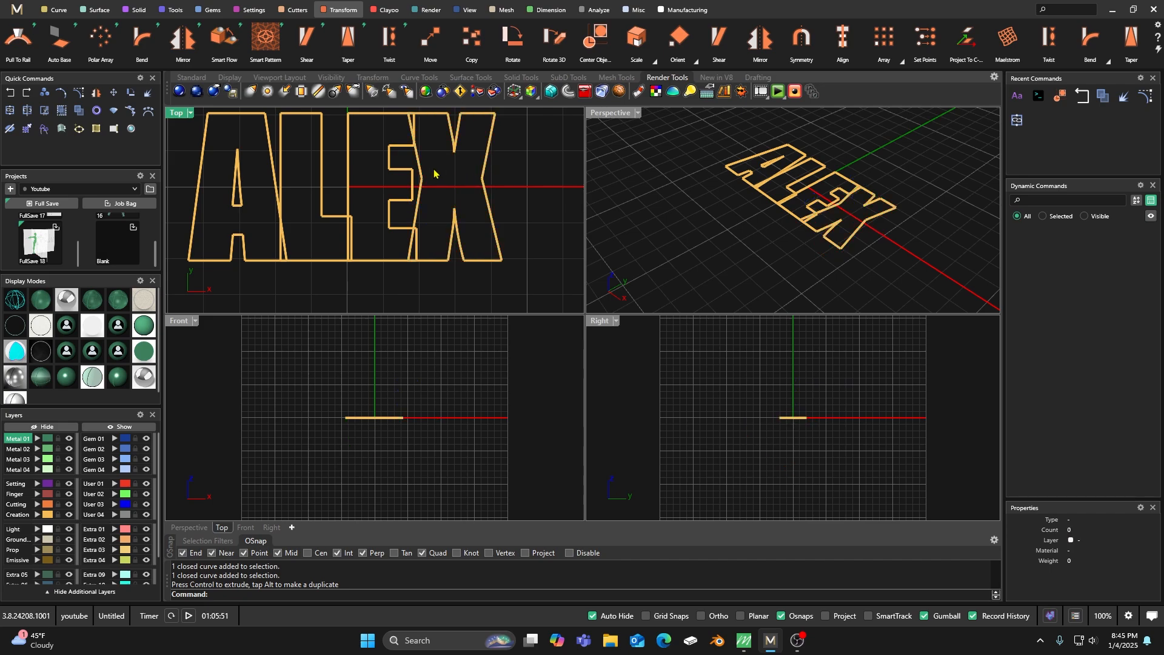
Examine the overlaps between neighbouring letters, especially where the A's lower corner crosses the L.
scroll(421, 142, "up", 3)
scroll(410, 145, "down", 5)
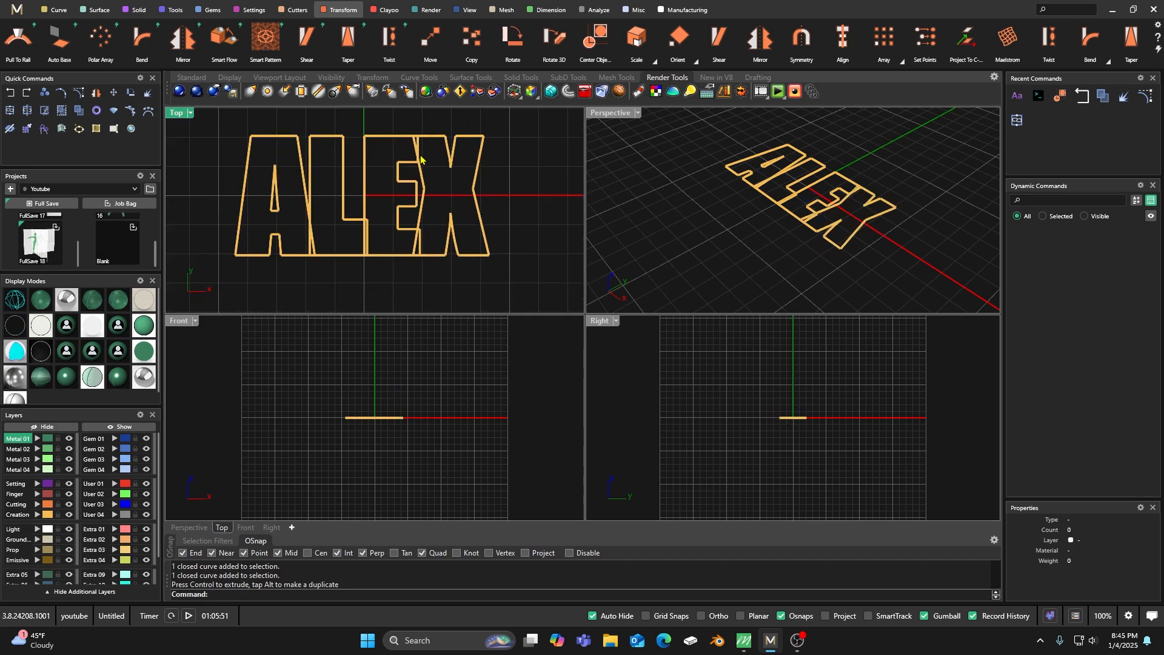
scroll(320, 259, "up", 5)
left_click(300, 239)
left_click(314, 237)
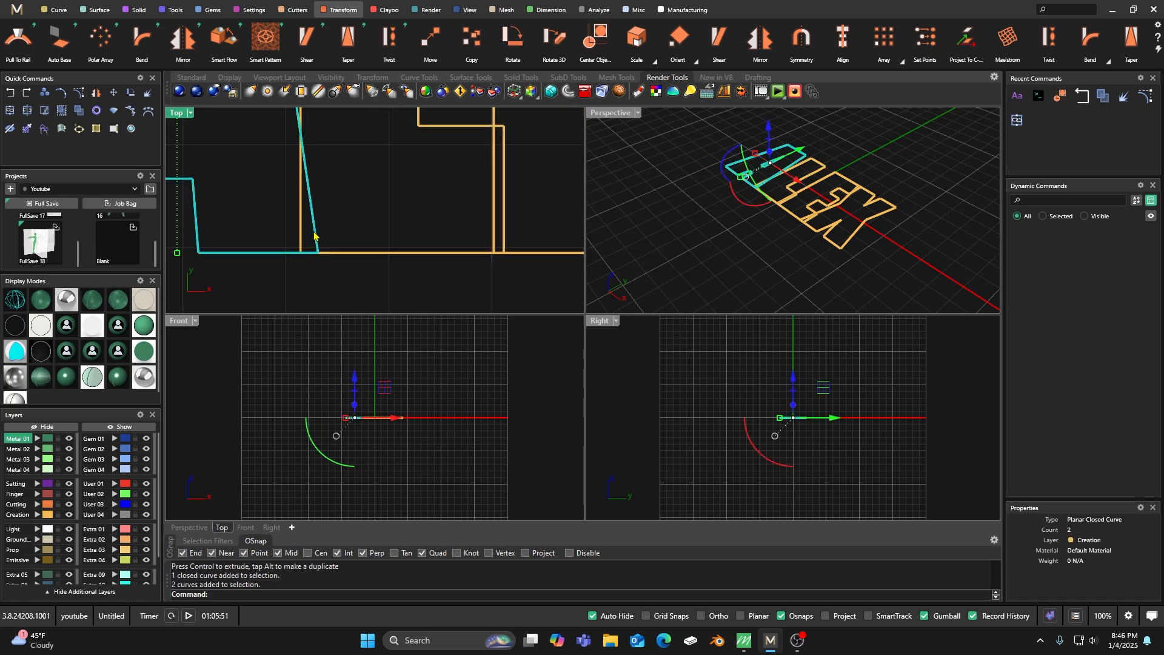
left_click(334, 219)
scroll(338, 223, "down", 5)
mouse_move(341, 229)
right_mouse_down()
mouse_move(355, 226)
mouse_move(339, 227)
right_mouse_up()
scroll(356, 211, "down", 4)
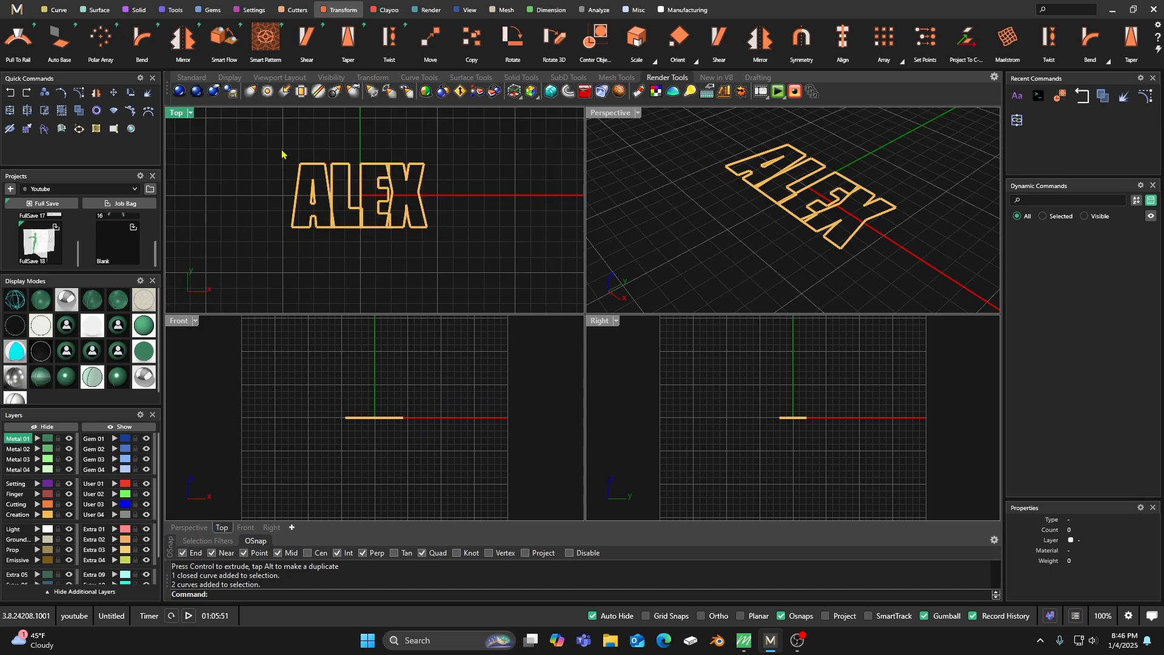
Trim away the overlapping pieces at the A–L, L–E and E–X junctions, using all letter curves as cutting objects.
left_click_drag(272, 143, 472, 262)
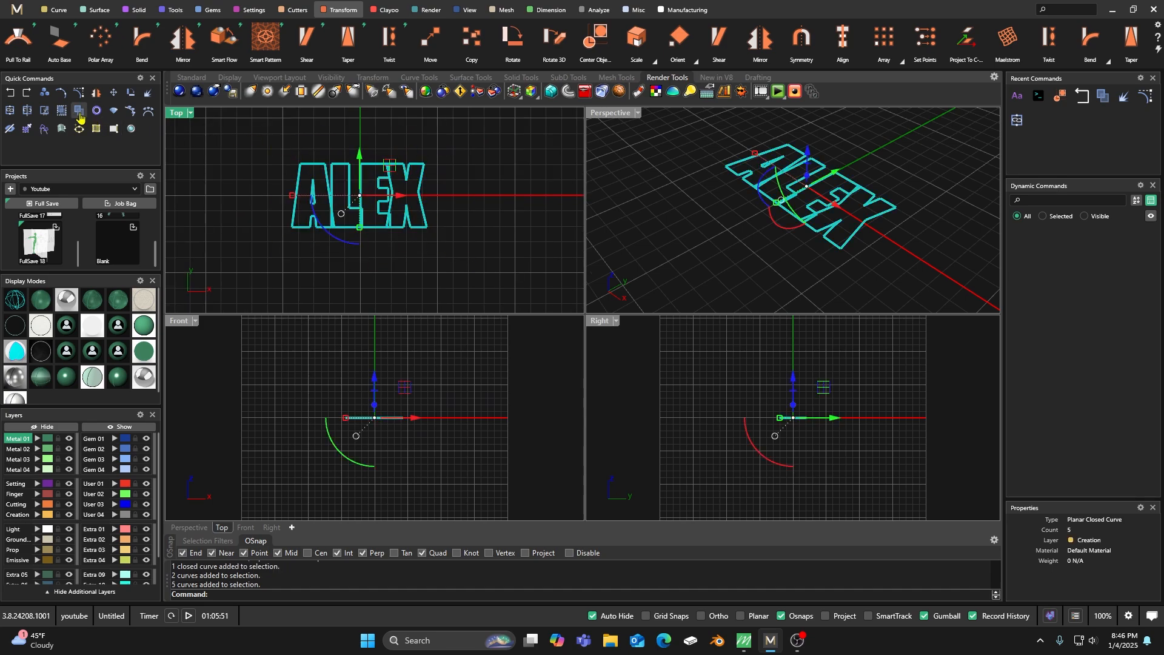
left_click(79, 112)
scroll(313, 232, "up", 4)
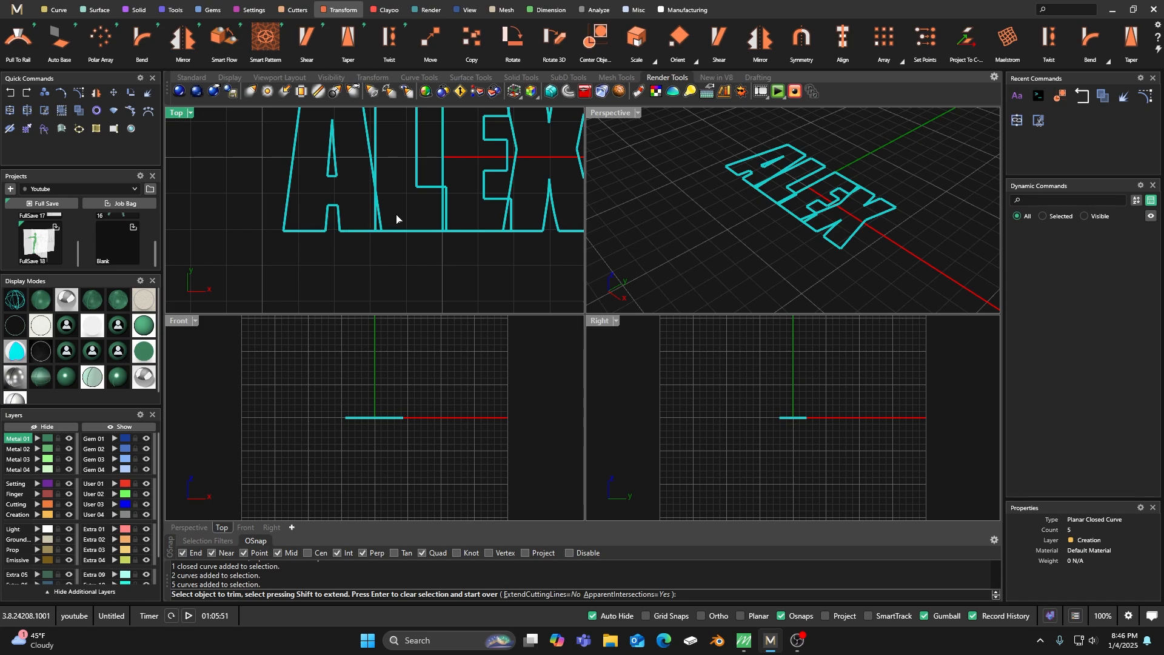
left_click(380, 220)
left_click(426, 224)
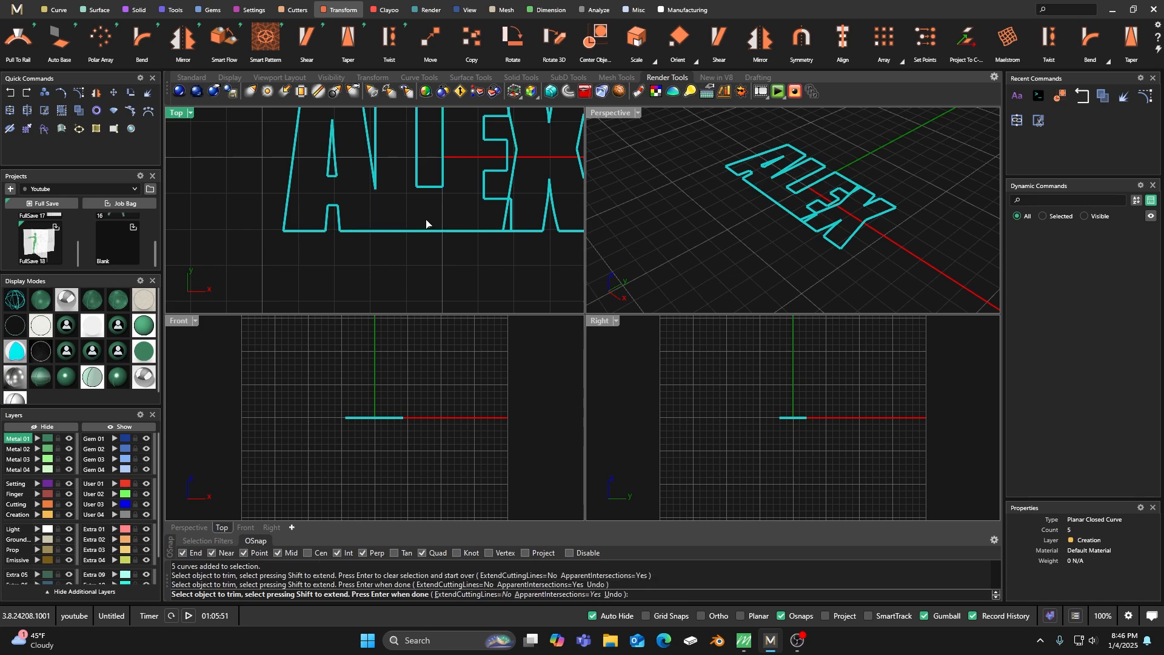
scroll(424, 222, "down", 3)
left_click(472, 219)
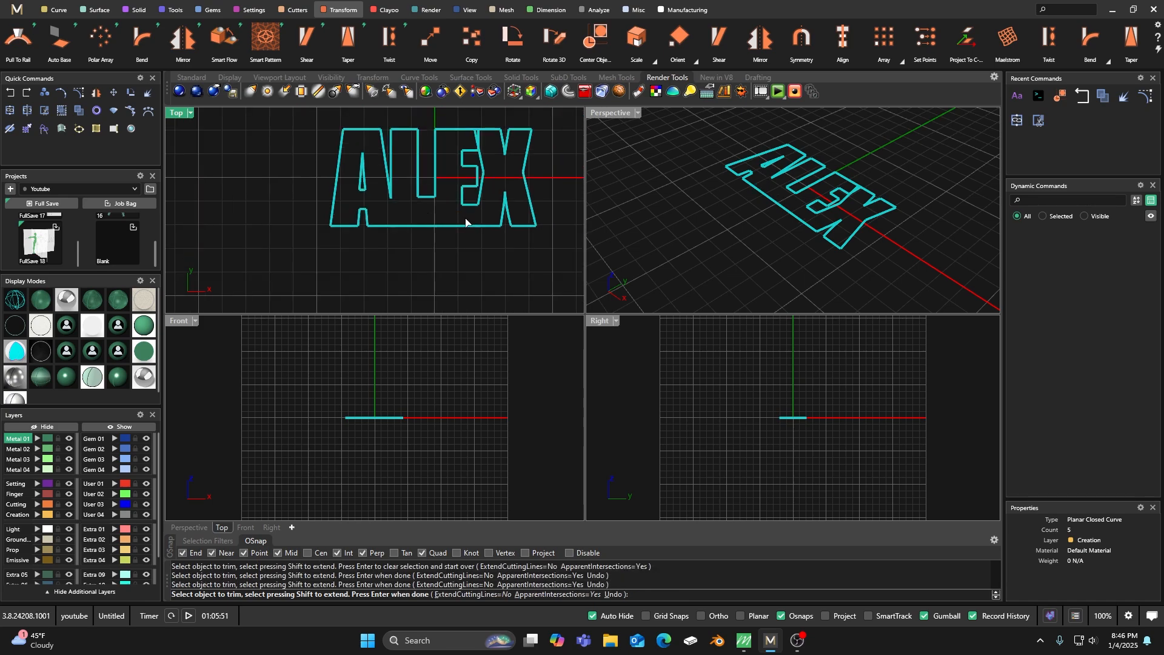
scroll(480, 170, "up", 5)
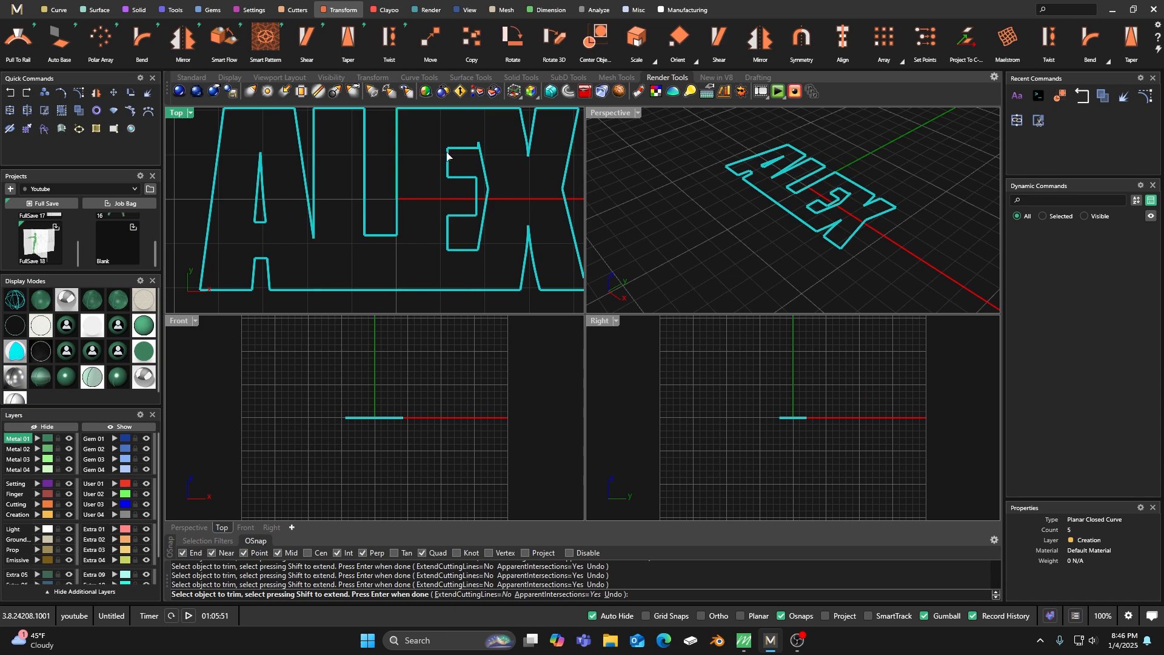
scroll(467, 152, "down", 2)
scroll(469, 151, "up", 6)
scroll(470, 148, "down", 4)
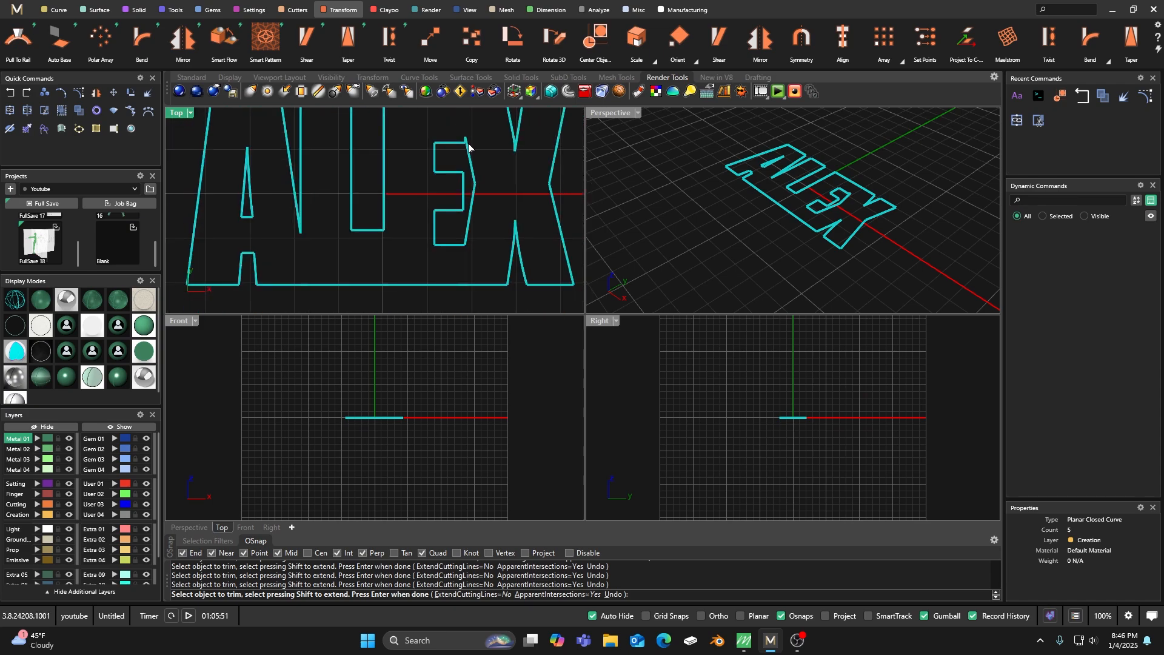
key("Return")
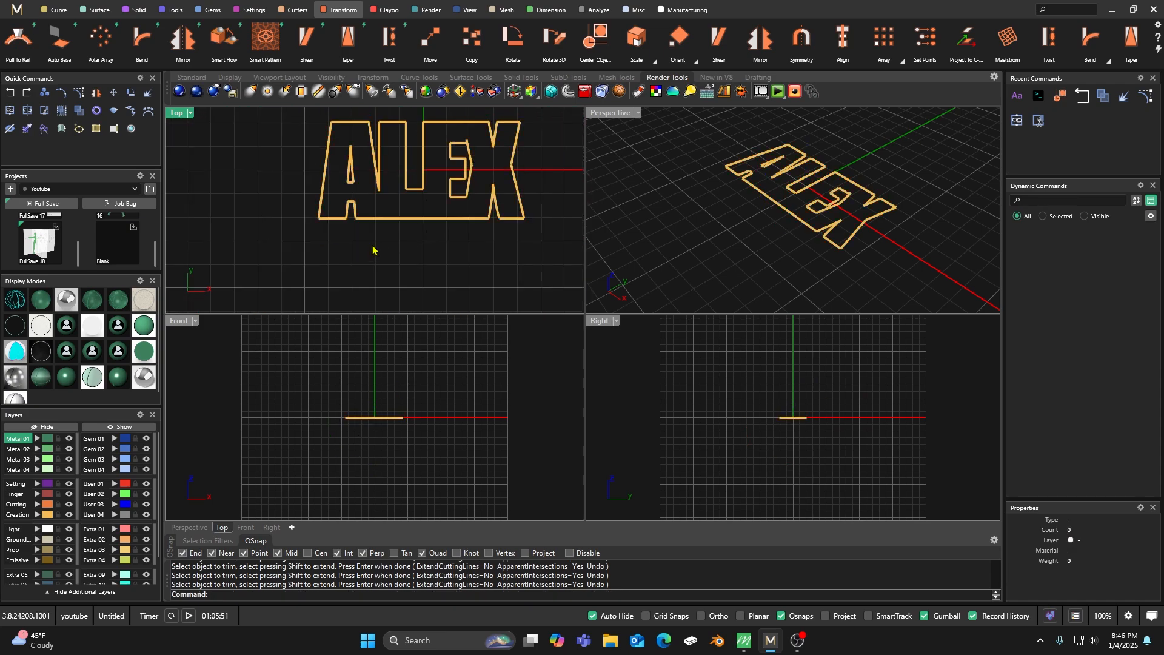
Join all the trimmed letter curves together.
left_click(424, 200)
left_click(384, 257)
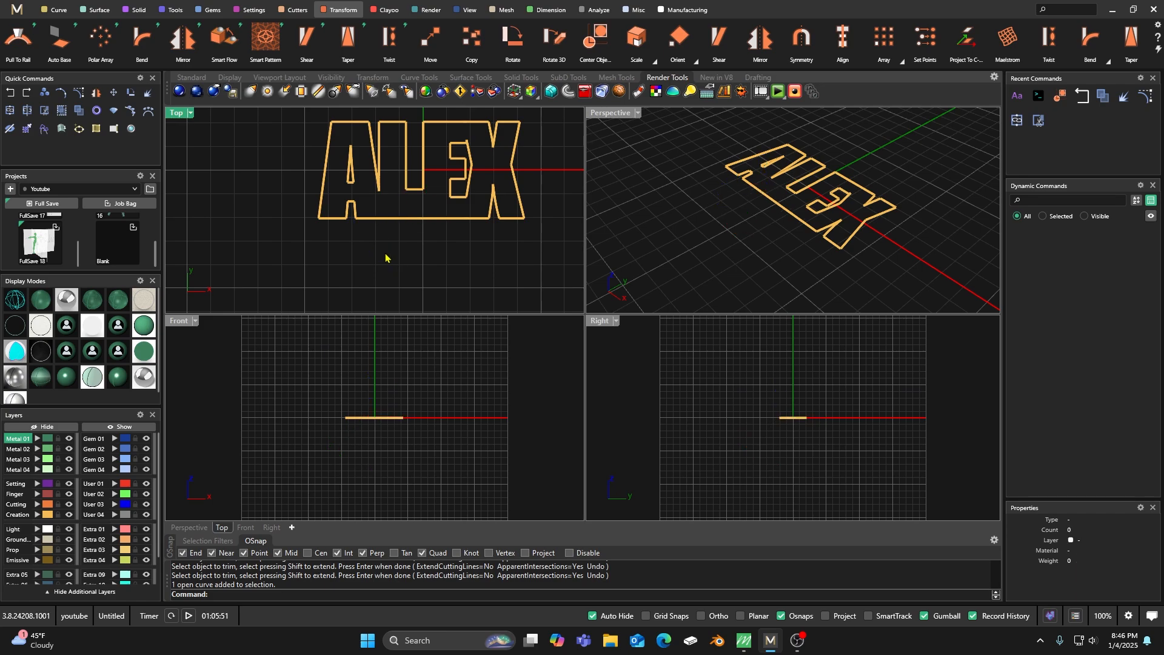
scroll(374, 261, "down", 3)
left_click_drag(326, 173, 503, 258)
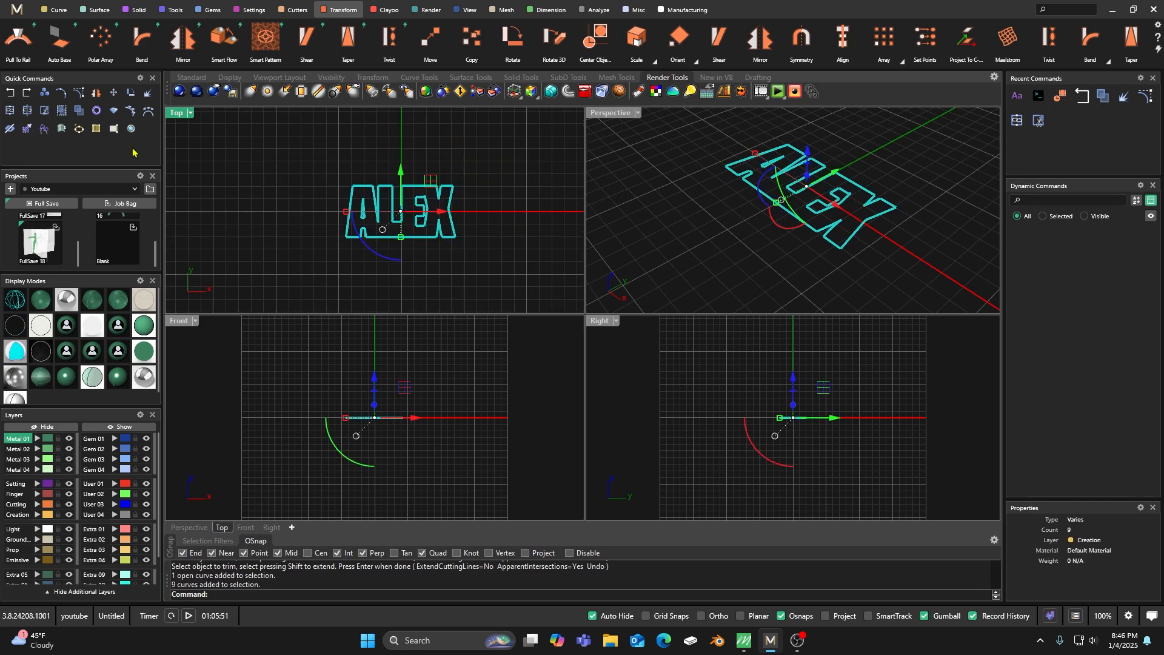
left_click(9, 112)
left_click(263, 151)
scroll(402, 242, "up", 5)
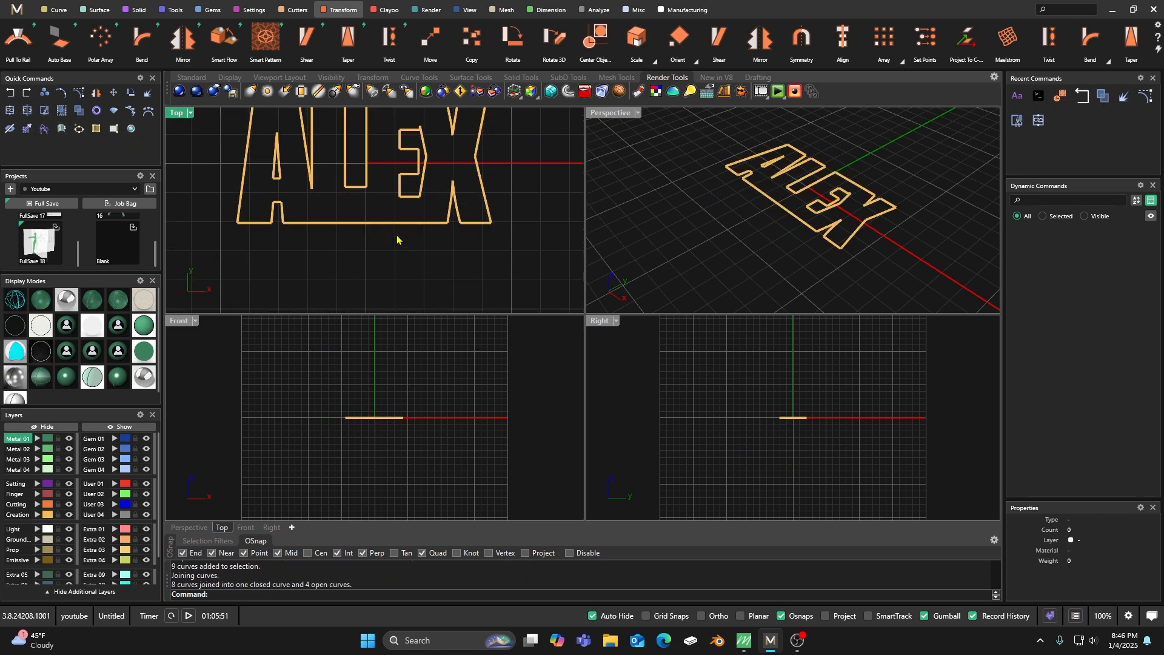
Inspect the separate open curves along the letters' shared base edge to see where the outline is not joined.
left_click(308, 158)
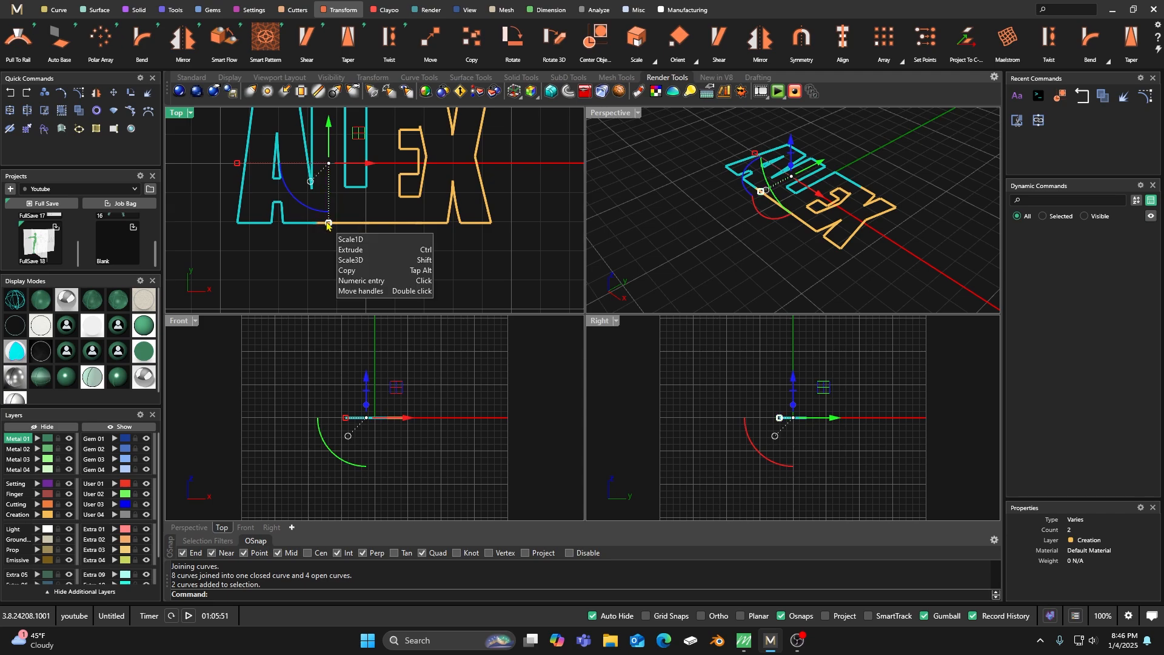
left_click(365, 208)
left_click(402, 226)
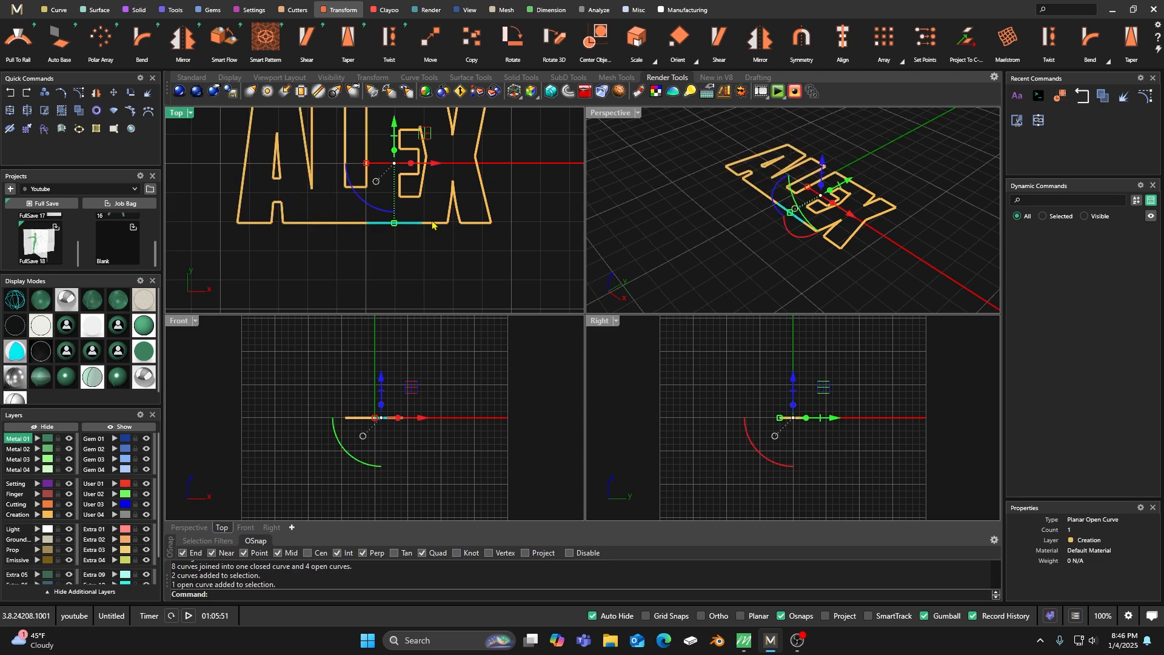
left_click(431, 226)
left_click(365, 212)
scroll(377, 227, "down", 3)
scroll(377, 227, "up", 5)
left_click(372, 225)
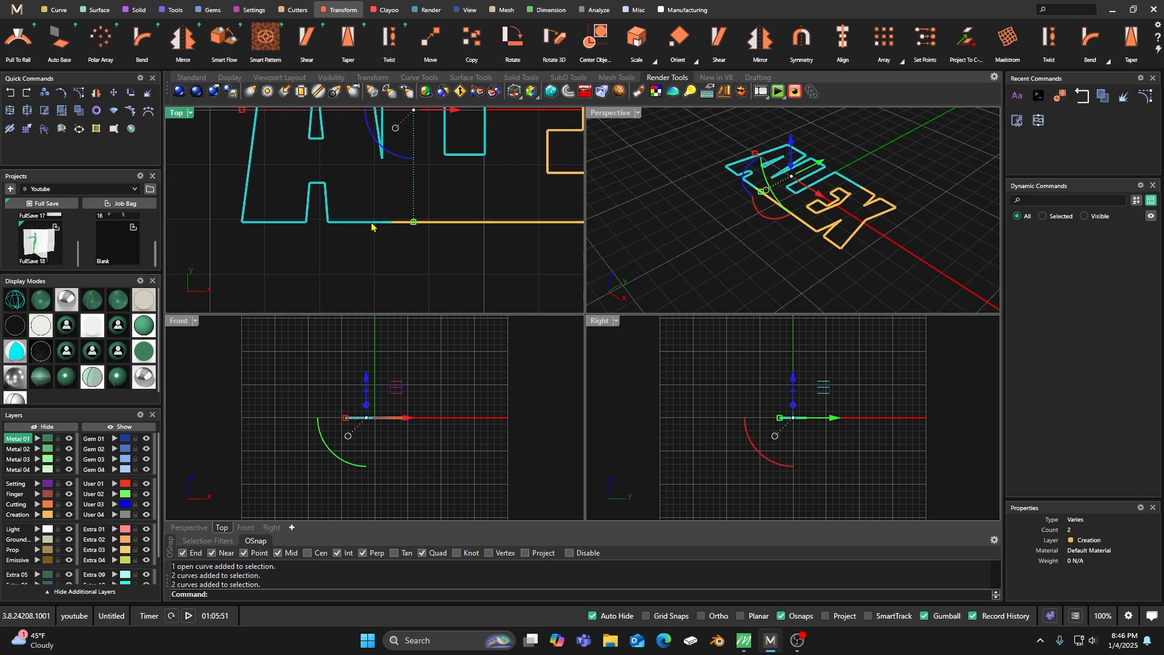
Examine the base edge between the A and L, selecting each curve to locate where their ends overlap.
scroll(390, 224, "up", 8)
scroll(367, 248, "down", 12)
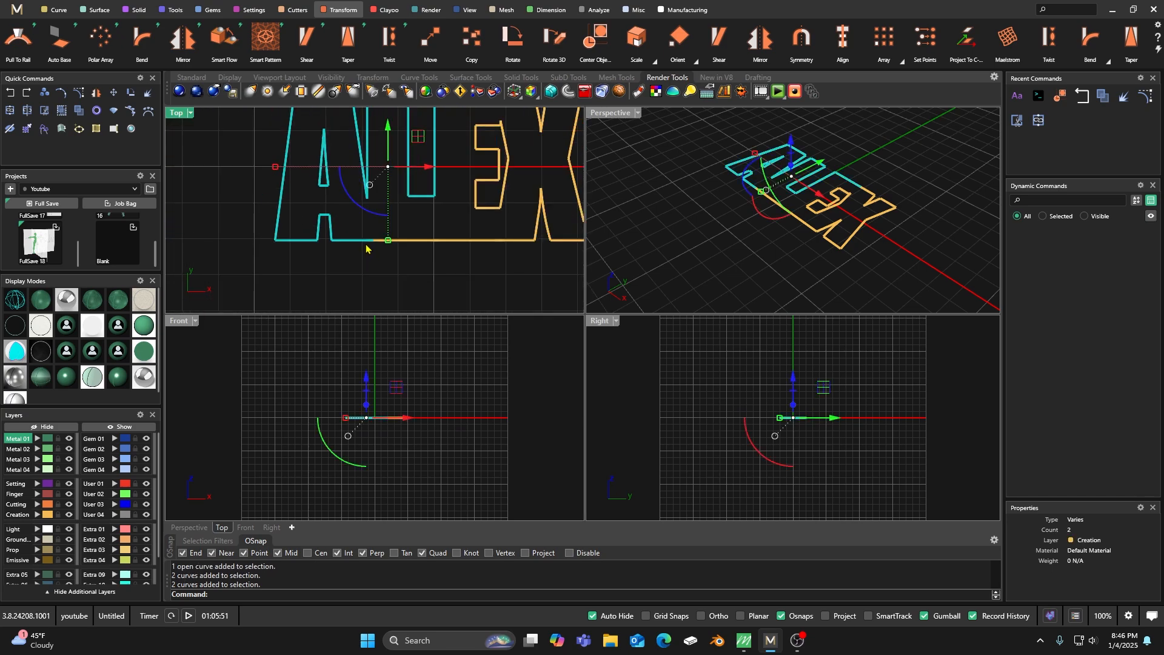
scroll(364, 257, "down", 3)
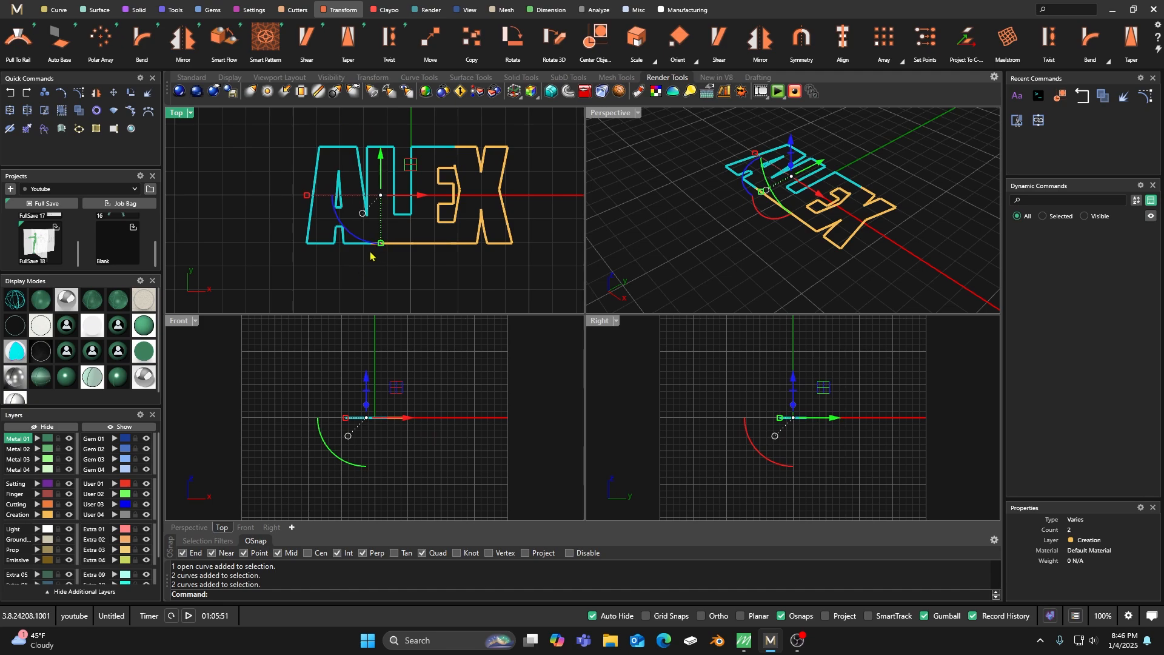
scroll(376, 255, "up", 3)
key("Escape")
scroll(382, 234, "up", 6)
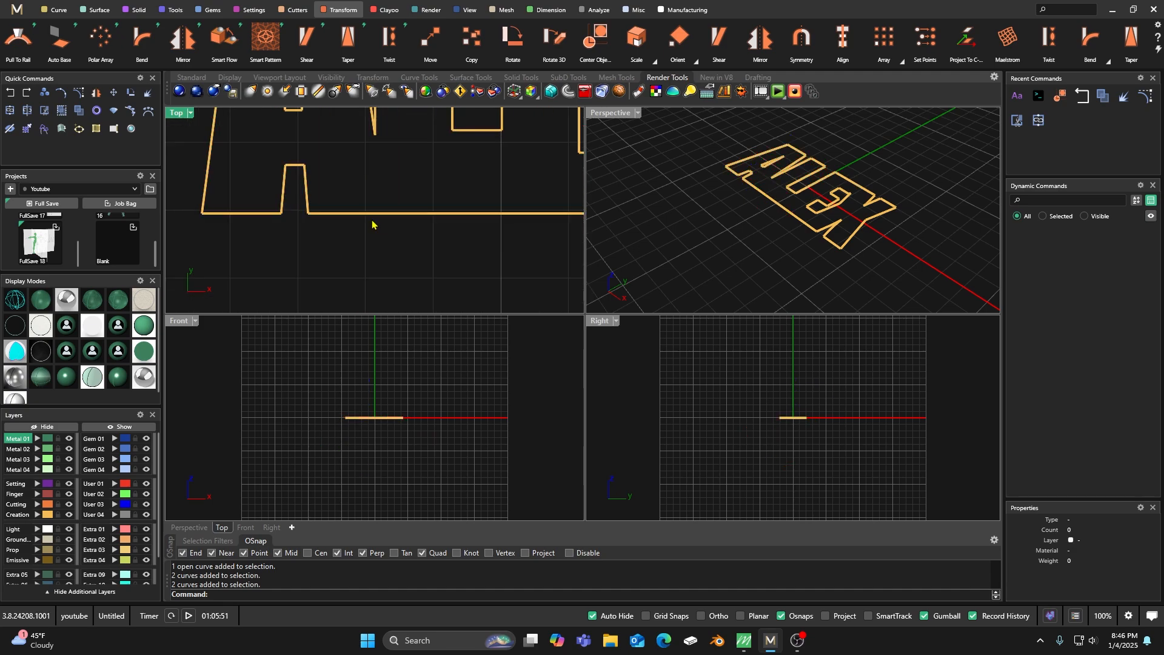
scroll(388, 226, "up", 1)
left_click(340, 207)
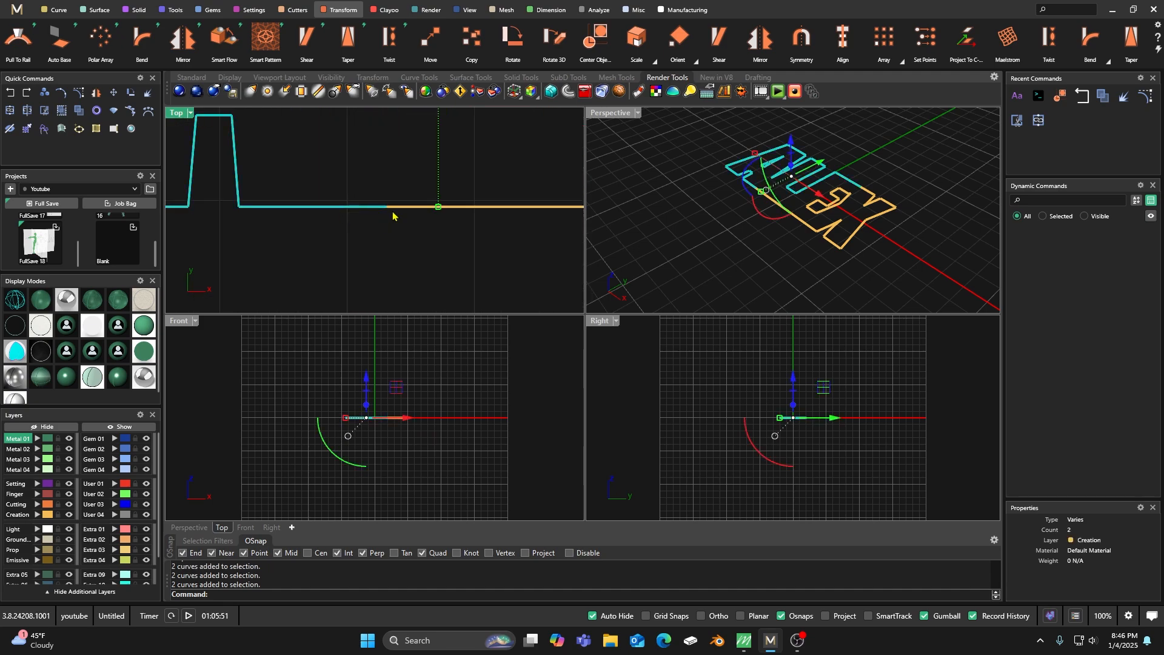
left_click(401, 208)
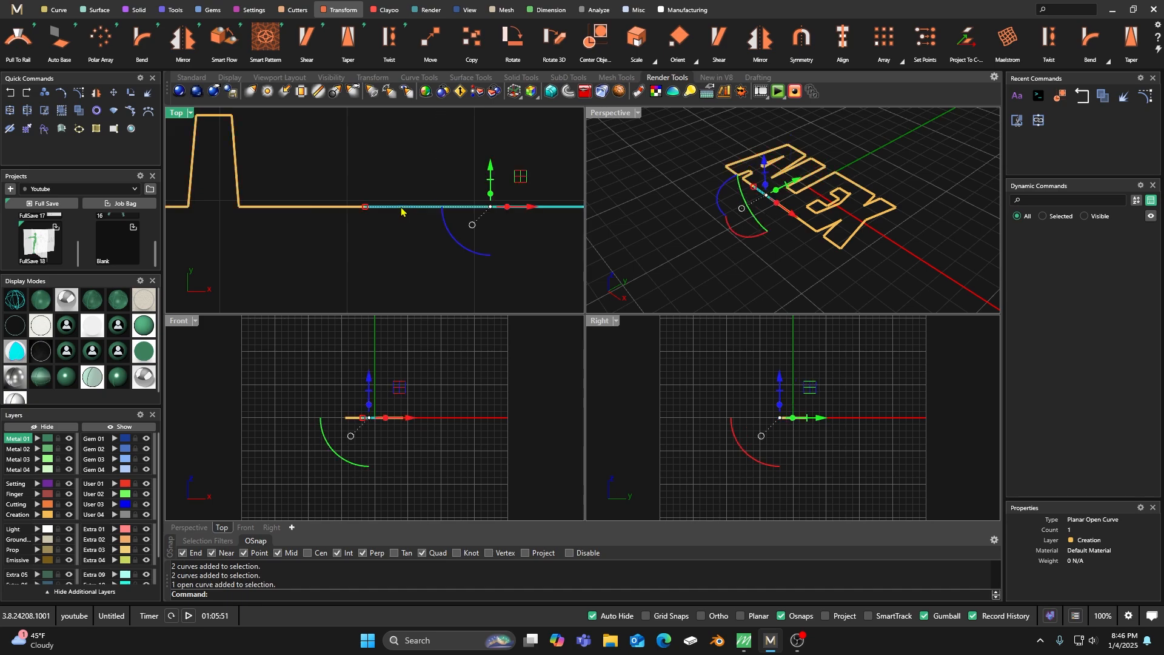
key("Escape")
left_click(347, 207)
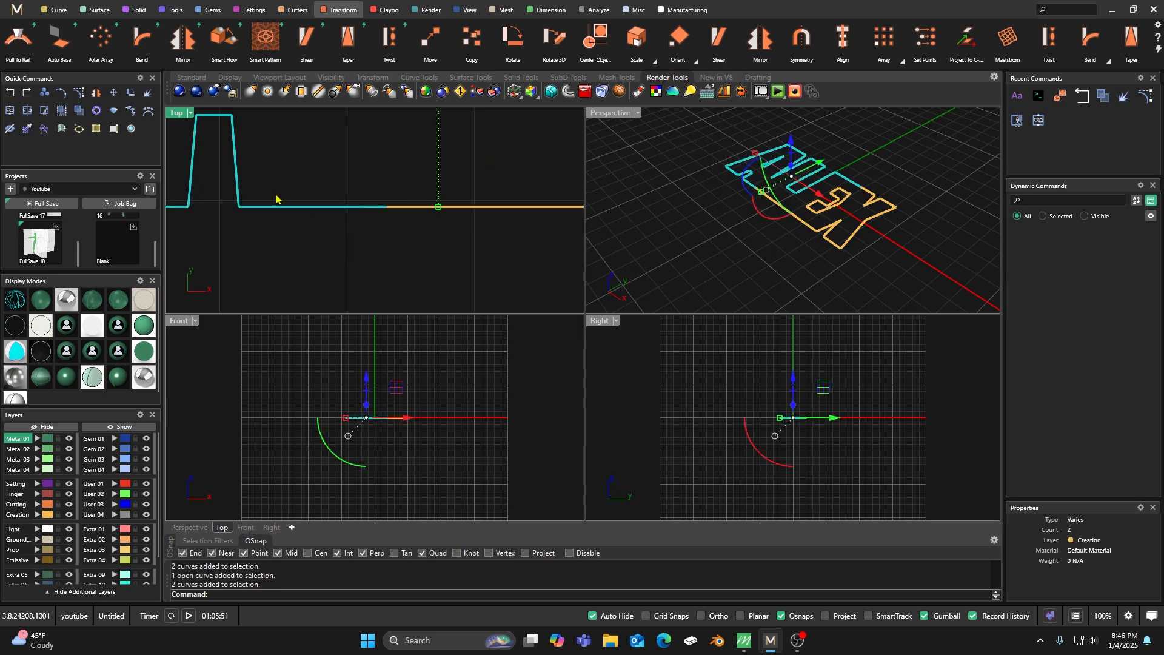
left_click(27, 112)
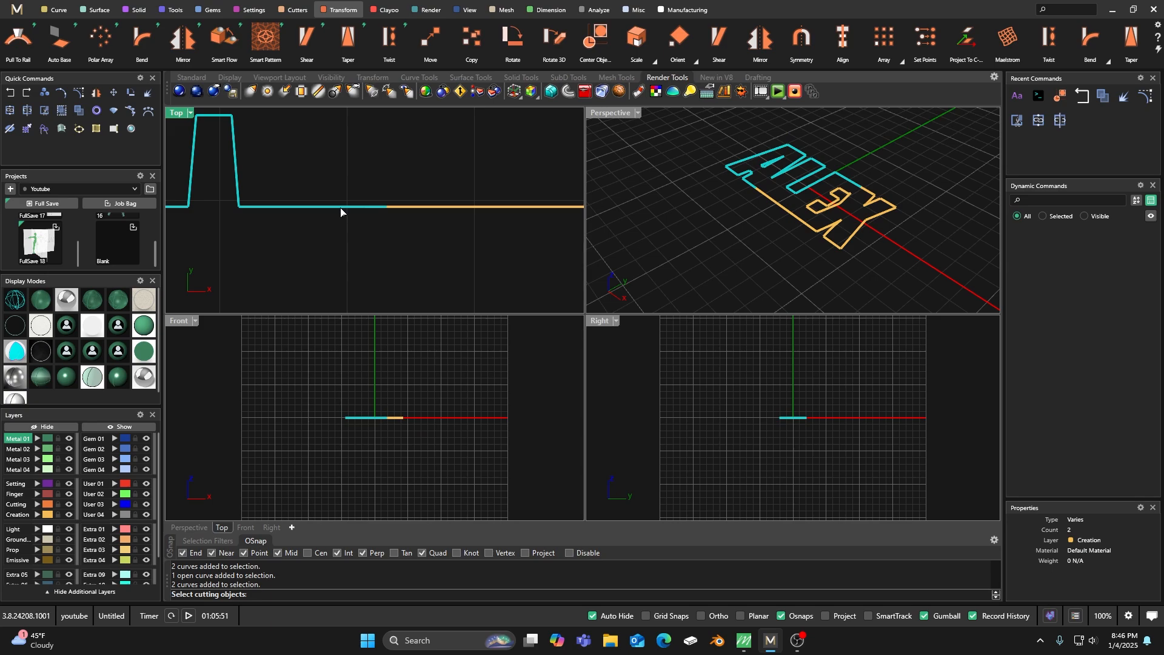
key("Escape")
key("Escape")
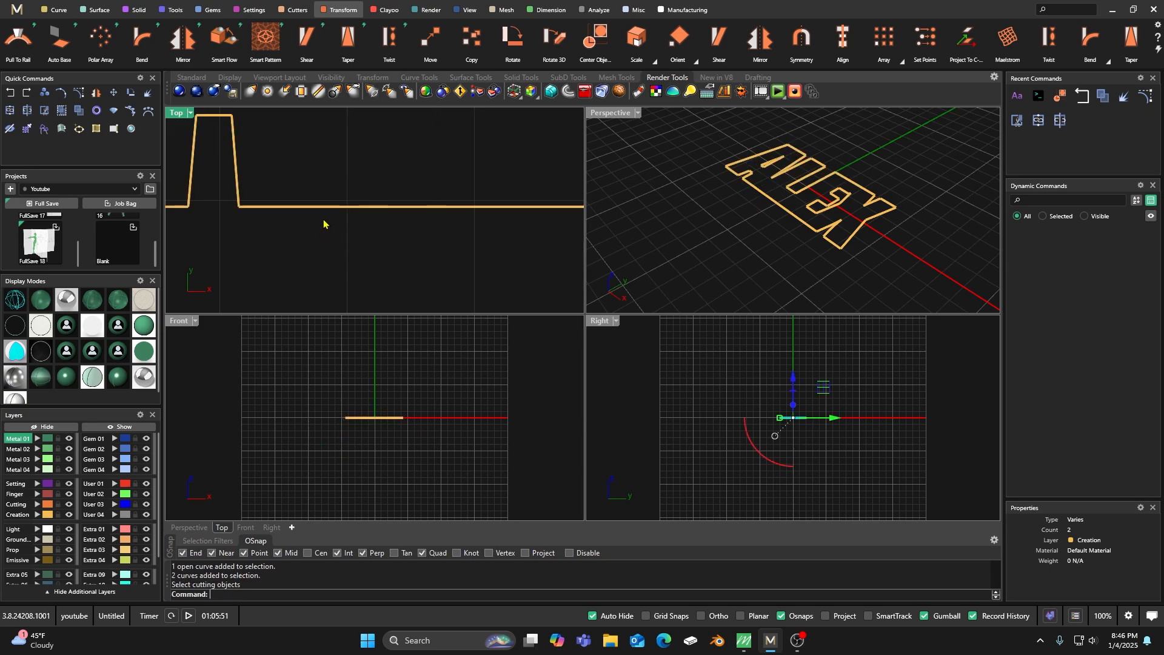
left_click(316, 207)
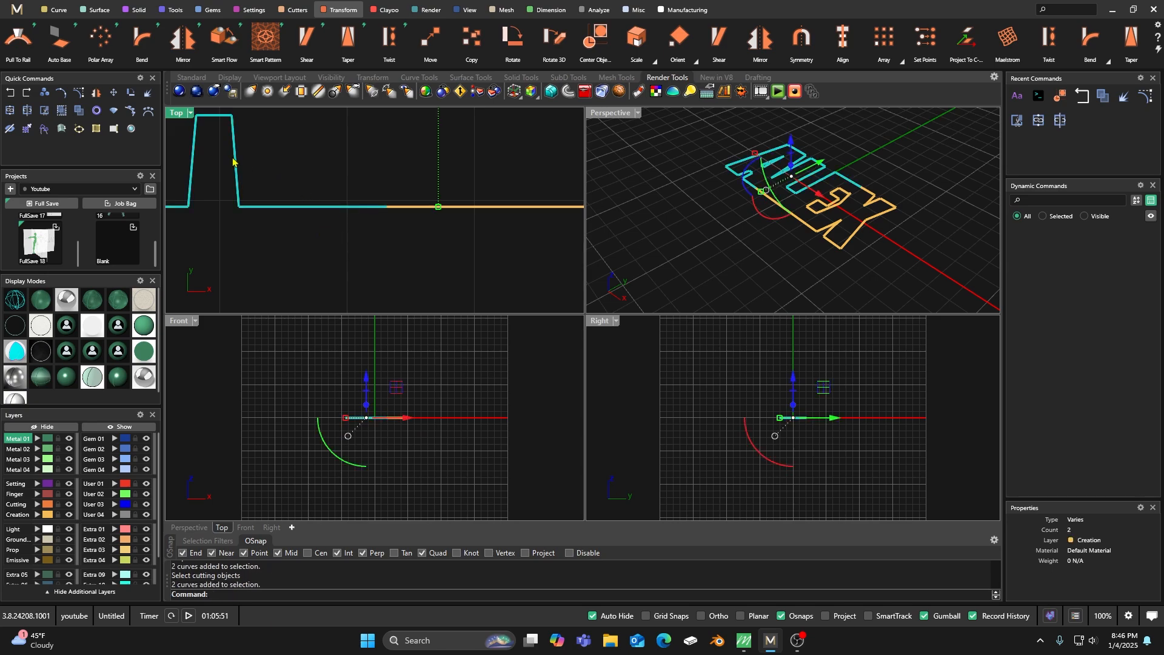
left_click(28, 112)
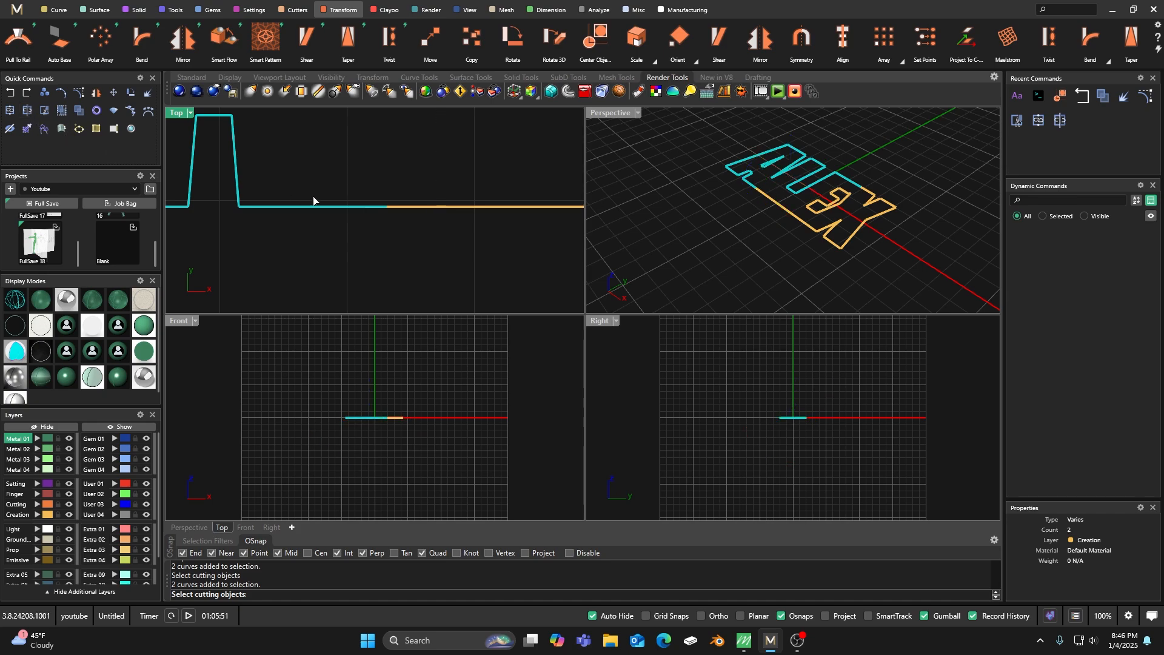
key("Escape")
left_click(332, 213)
left_click(335, 207)
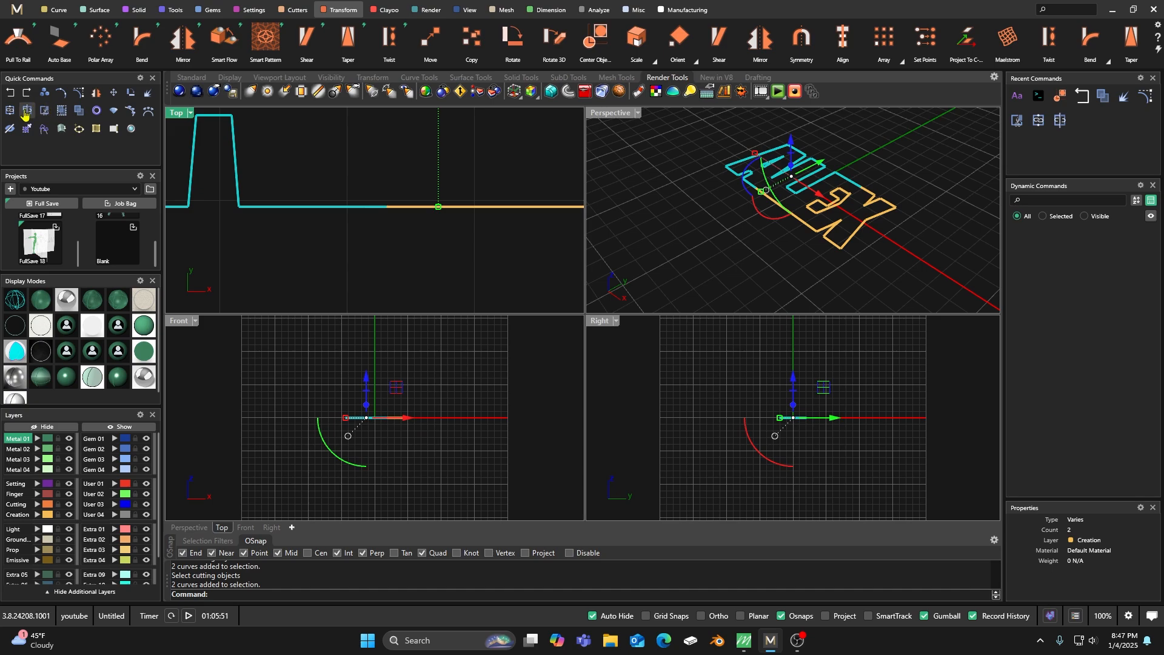
left_click(27, 113)
key("Escape")
left_click(321, 165)
left_click(314, 208)
left_click(26, 114)
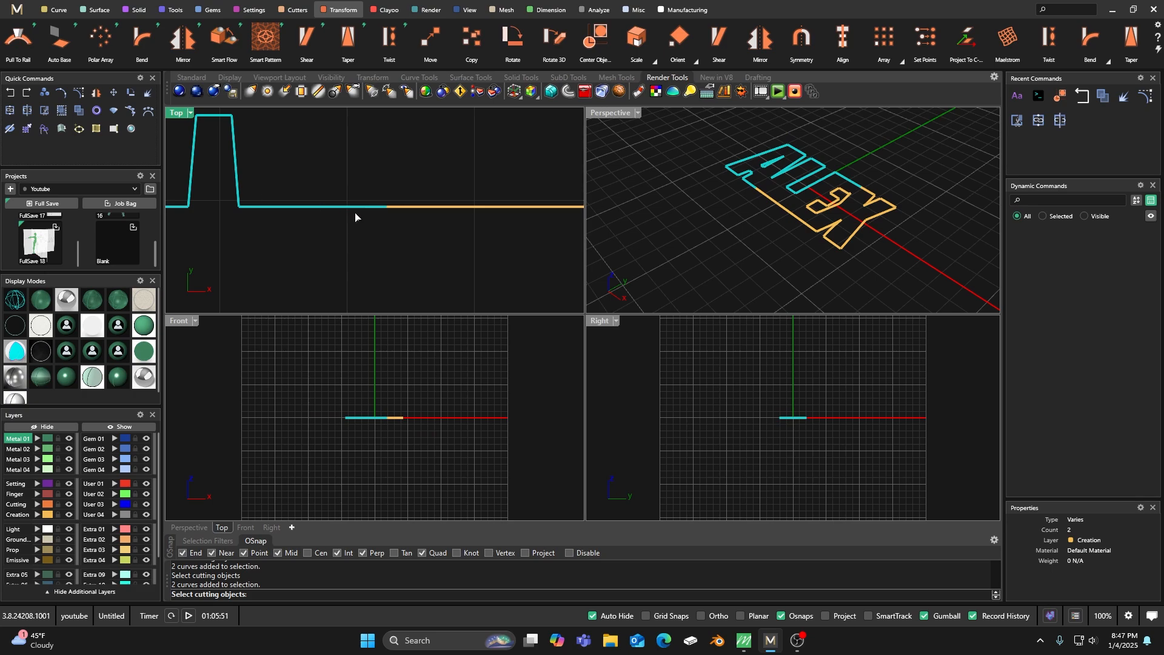
key("Return")
Split the A's outline curve at a point on the base edge, just before it overlaps the L's curve.
left_click(27, 112)
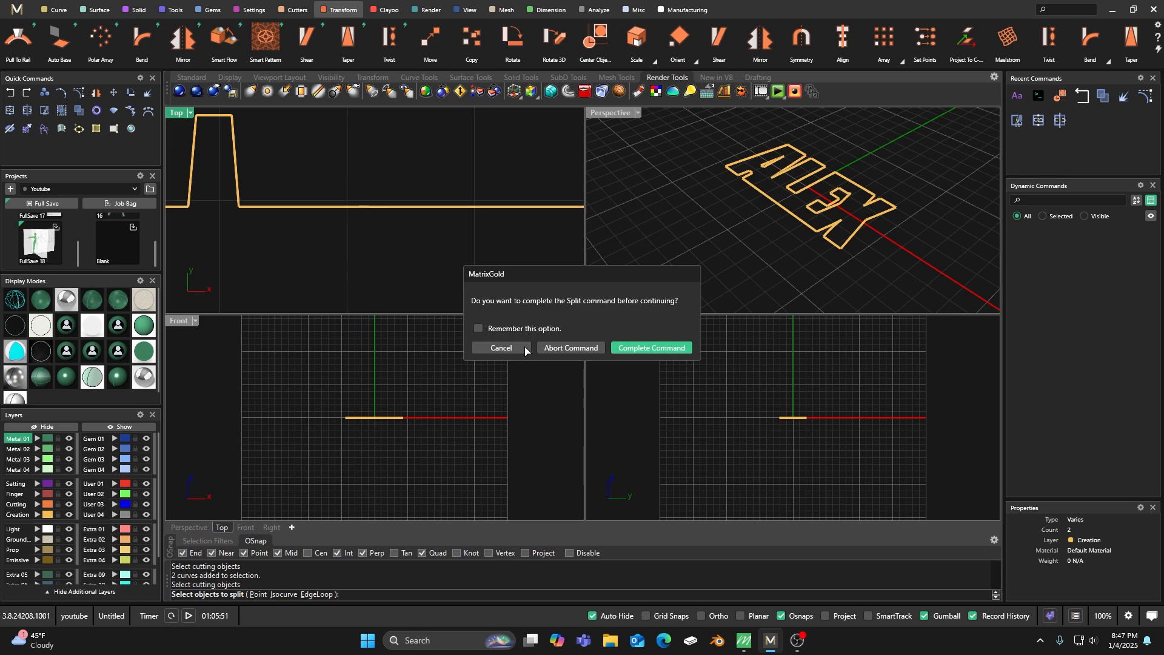
left_click(551, 348)
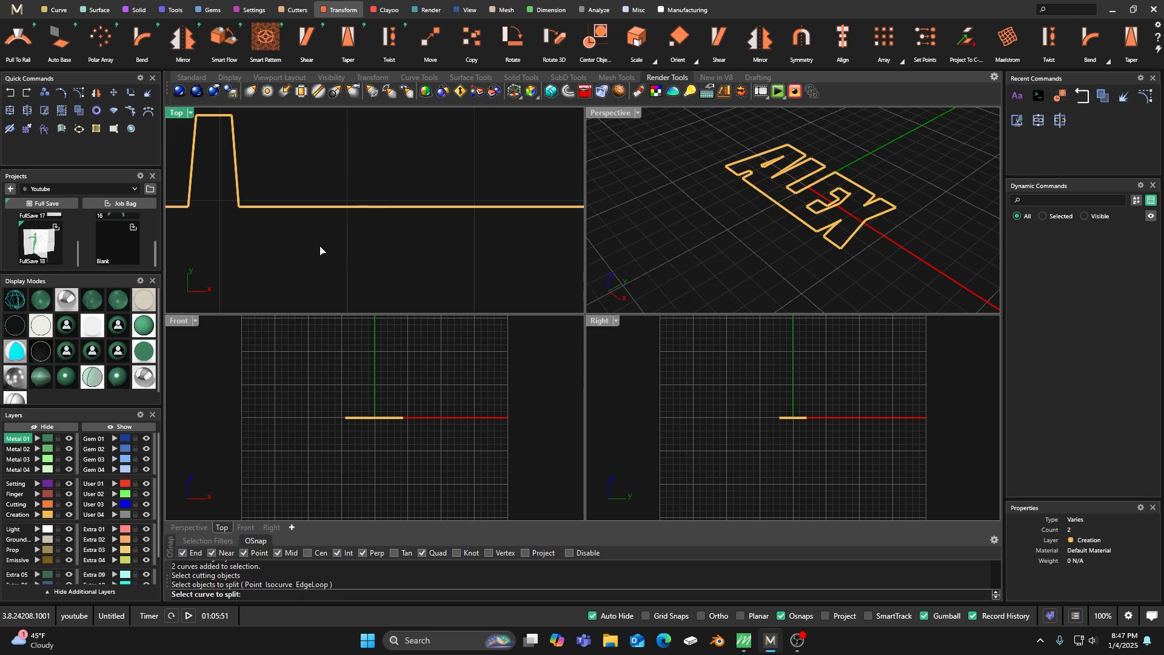
left_click(307, 207)
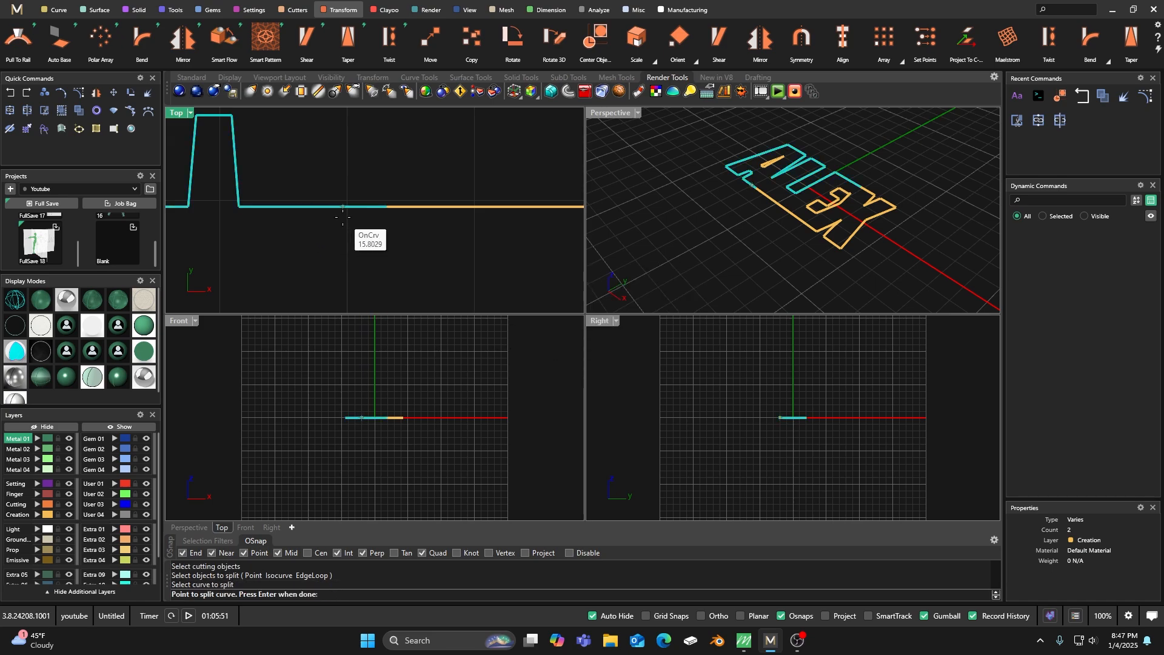
left_click(311, 207)
key("Return")
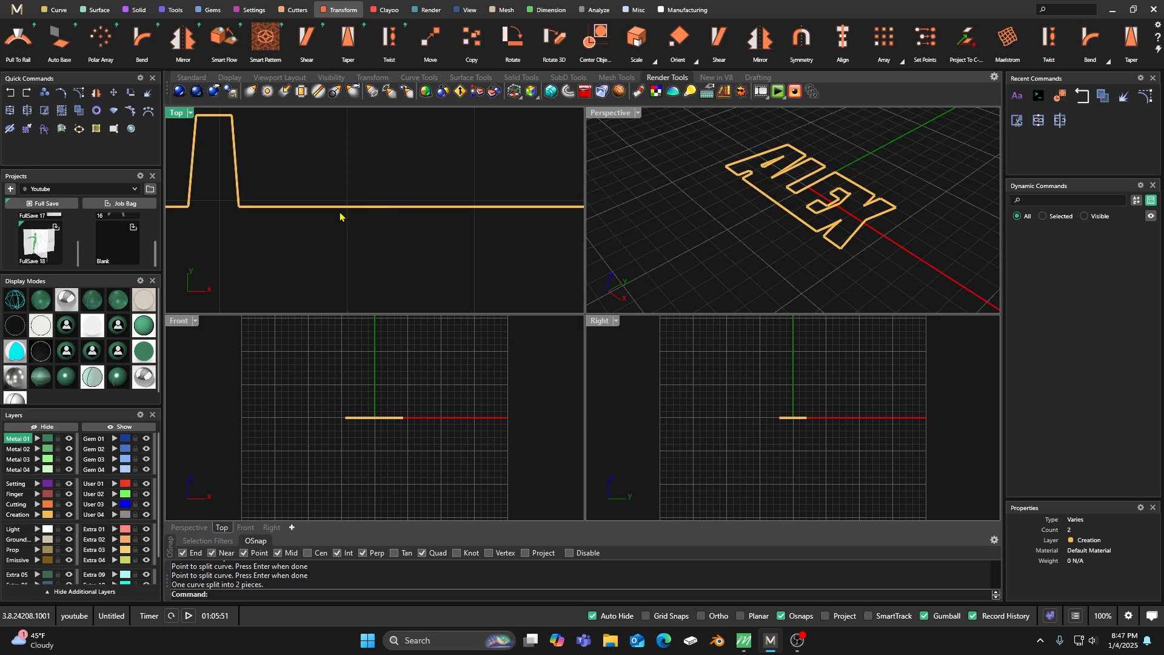
Ungroup the split letter curves and delete the short overlapping piece of the base edge between A and L.
left_click_drag(294, 173, 403, 263)
left_click_drag(290, 168, 387, 256)
double_click(237, 187)
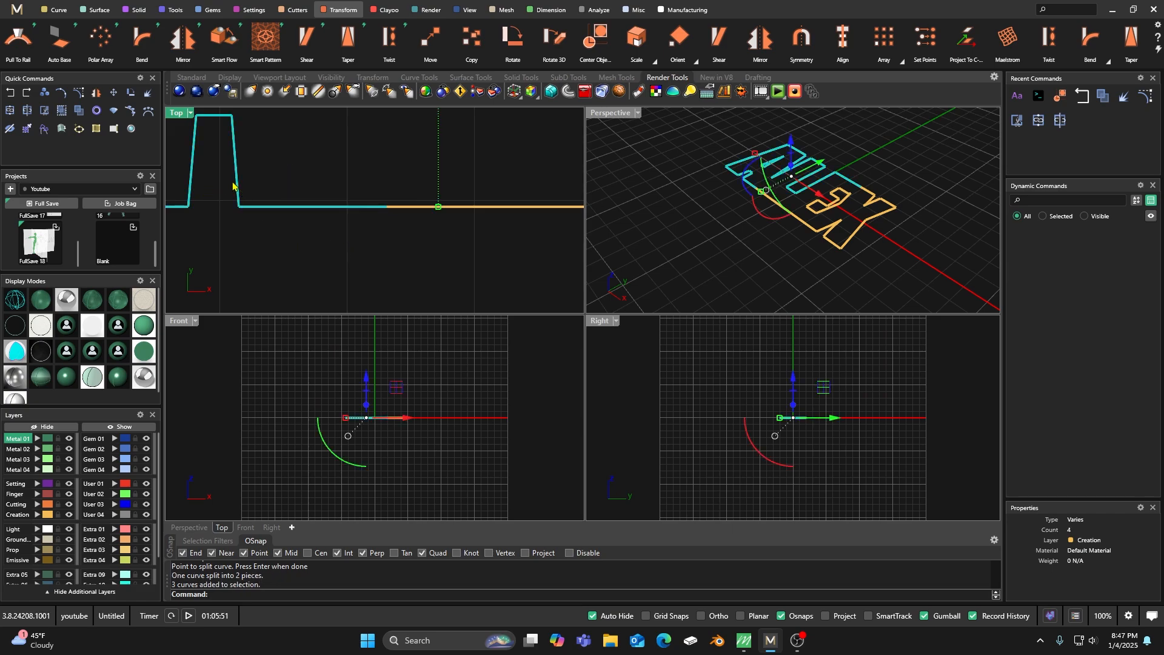
left_click(78, 113)
left_click(271, 157)
left_click(279, 206)
left_click(273, 165)
left_click_drag(269, 155, 388, 274)
left_click_drag(283, 160, 432, 258)
key("Delete")
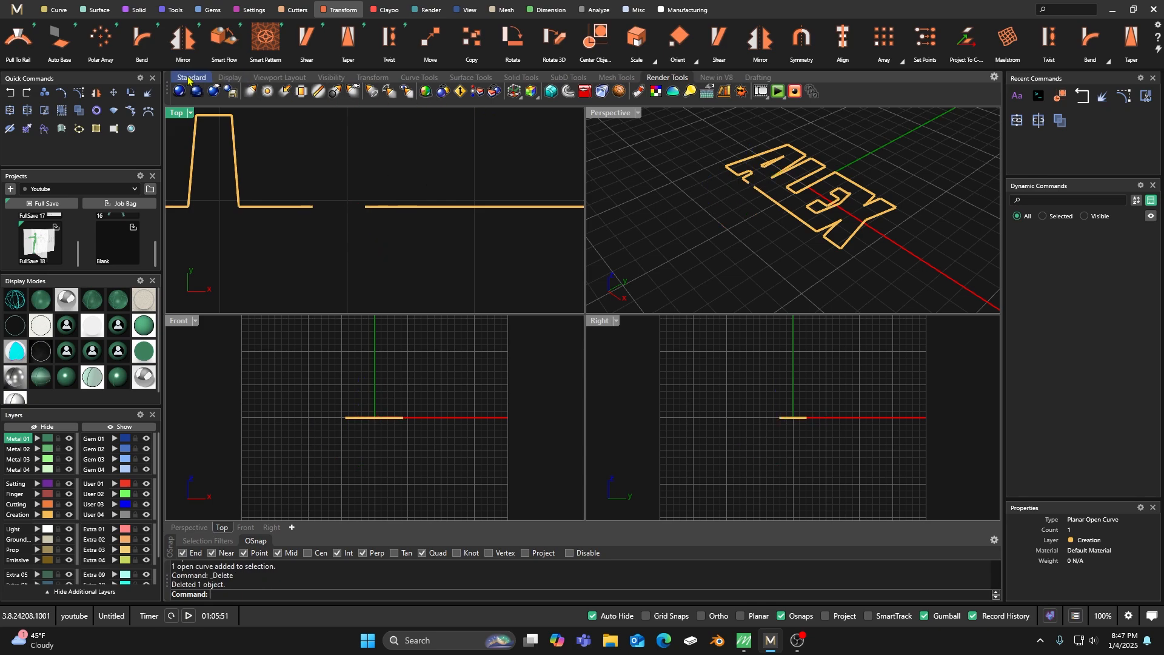
Bridge the base-edge gap between A and L with a line from endpoint to endpoint on the Creation layer.
left_click(56, 9)
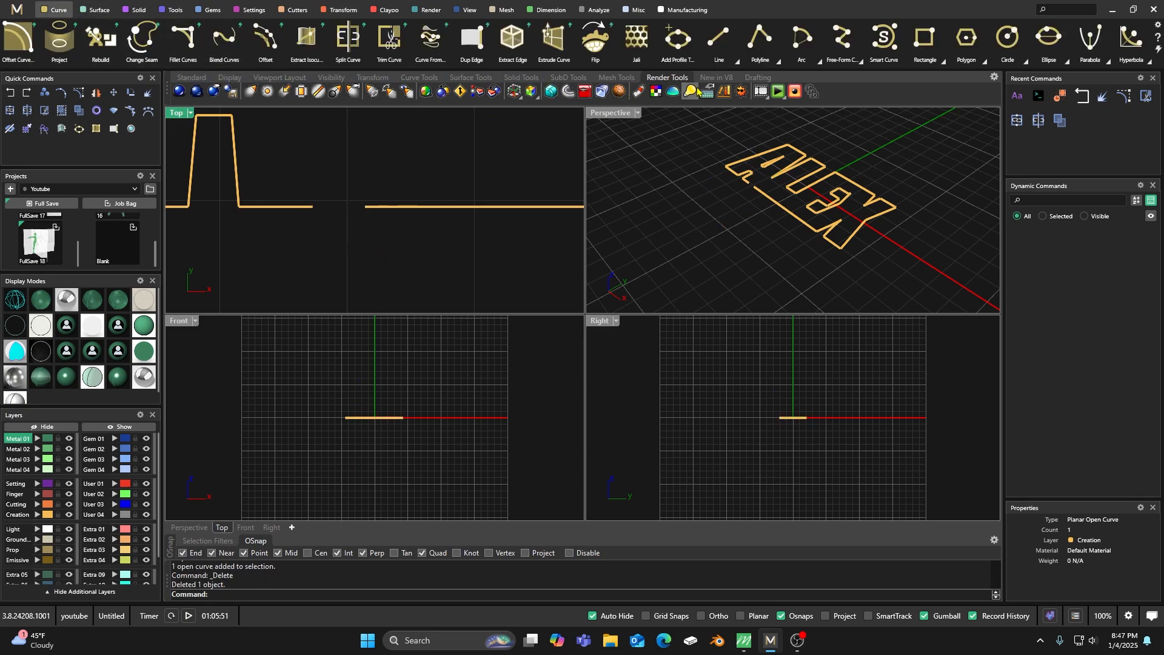
left_click(718, 39)
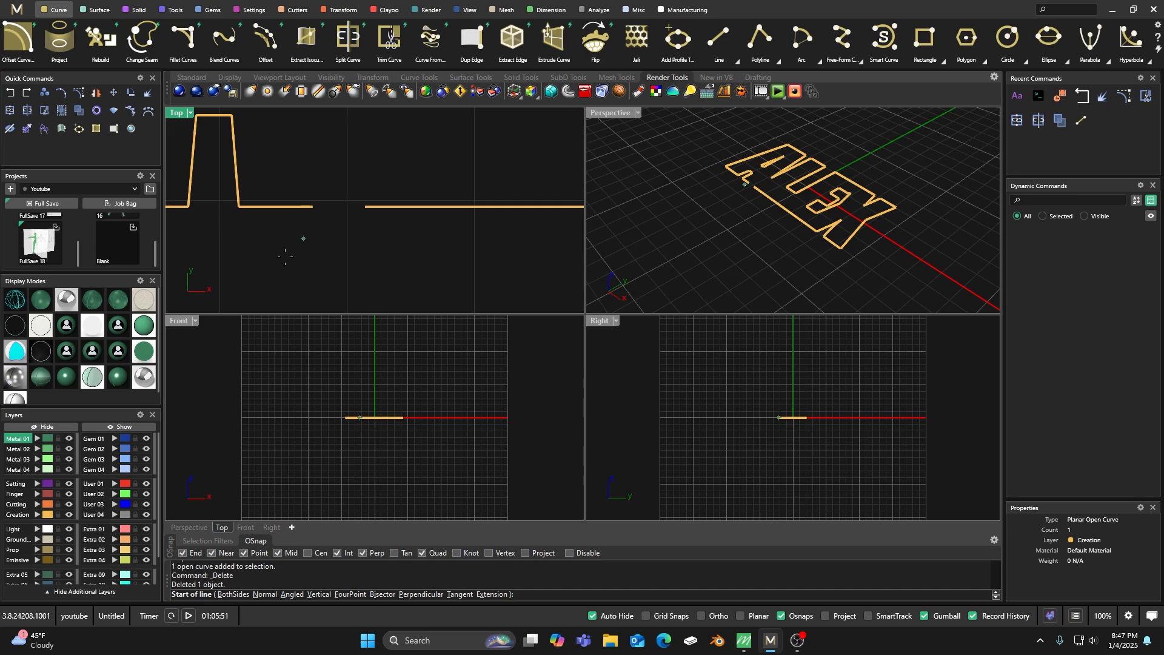
left_click(16, 514)
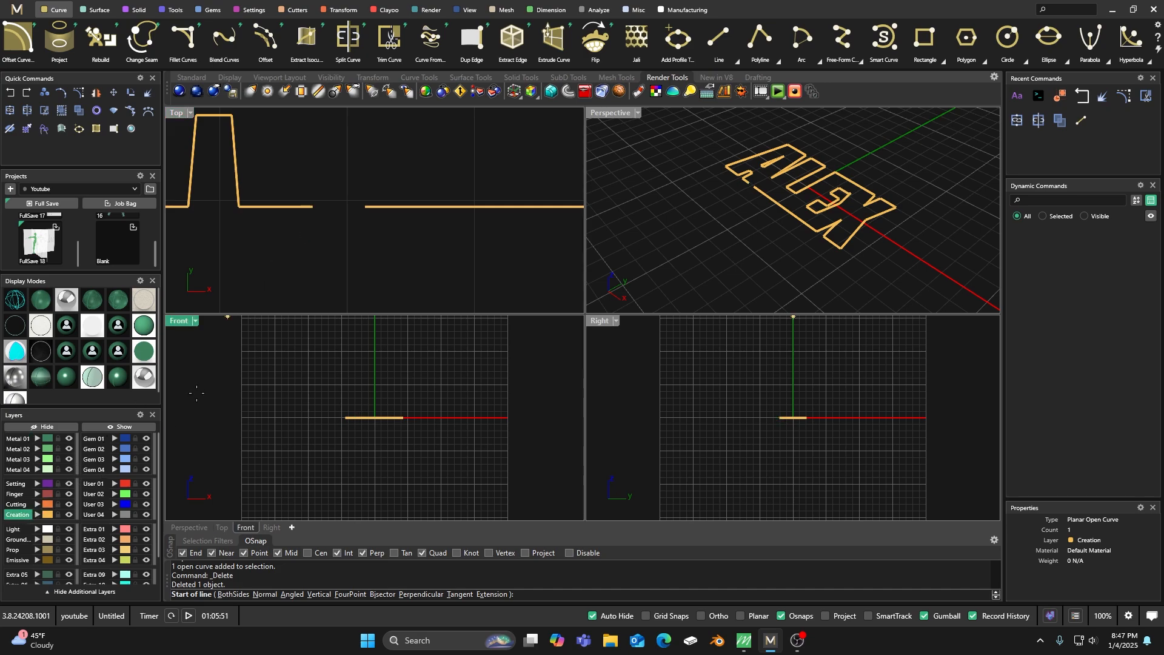
left_click(312, 207)
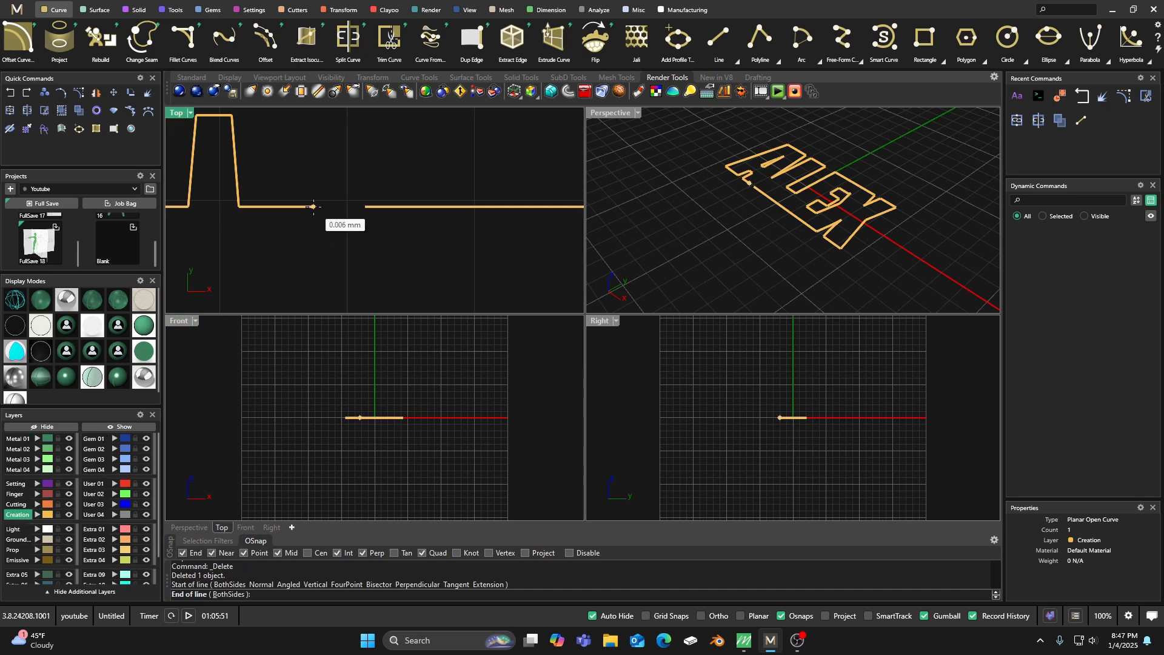
left_click(351, 209)
Join the bridging line with the curves on both sides of the A–L base edge.
scroll(356, 254, "down", 2)
left_click_drag(376, 262, 310, 198)
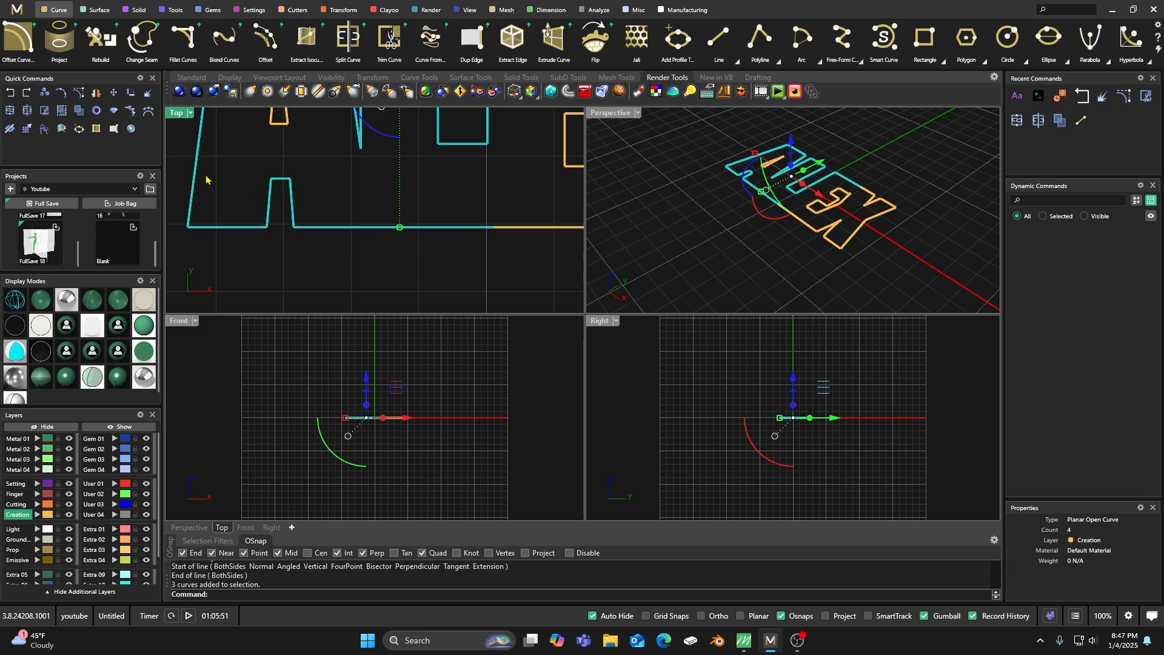
left_click(10, 111)
left_click(334, 187)
Examine the top edge between the E and X, selecting the curves on each side to locate their overlap.
scroll(366, 218, "down", 8)
right_click_drag(390, 213, 369, 255)
scroll(412, 172, "up", 6)
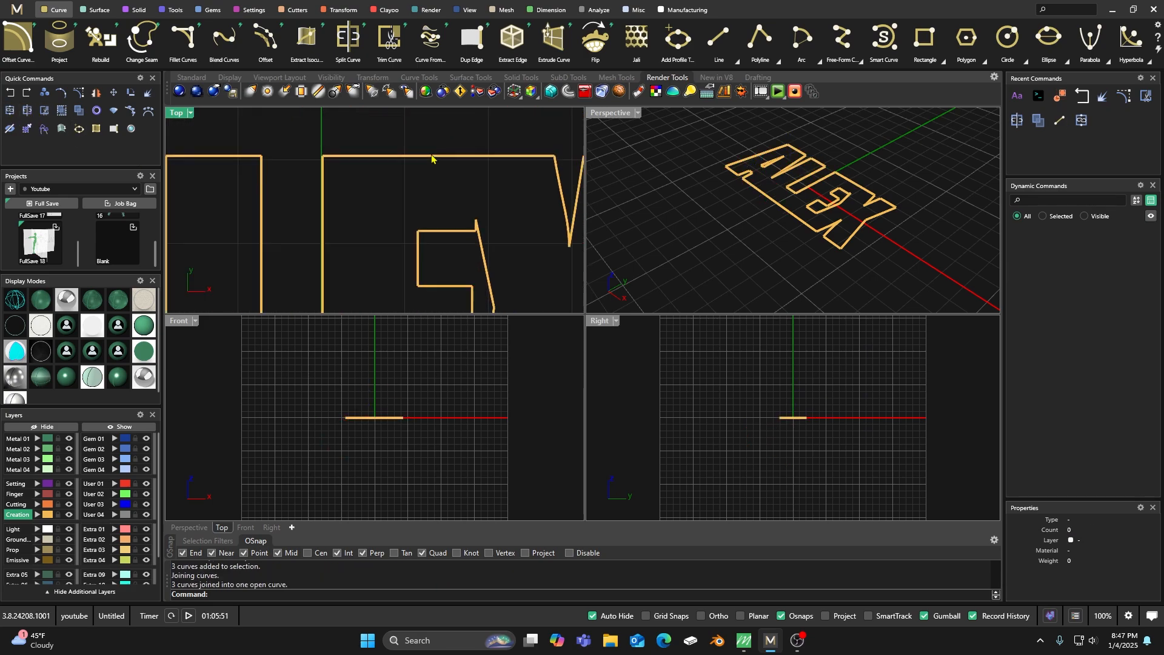
left_click(406, 161)
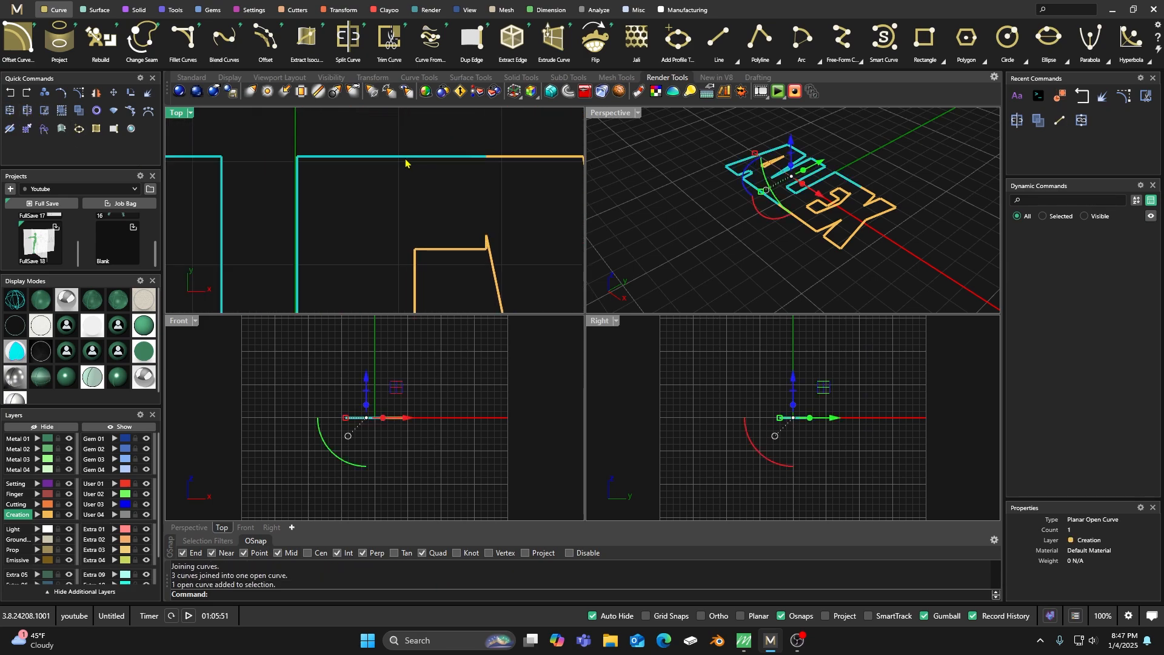
left_click(495, 161)
left_click(459, 141)
left_click(451, 157)
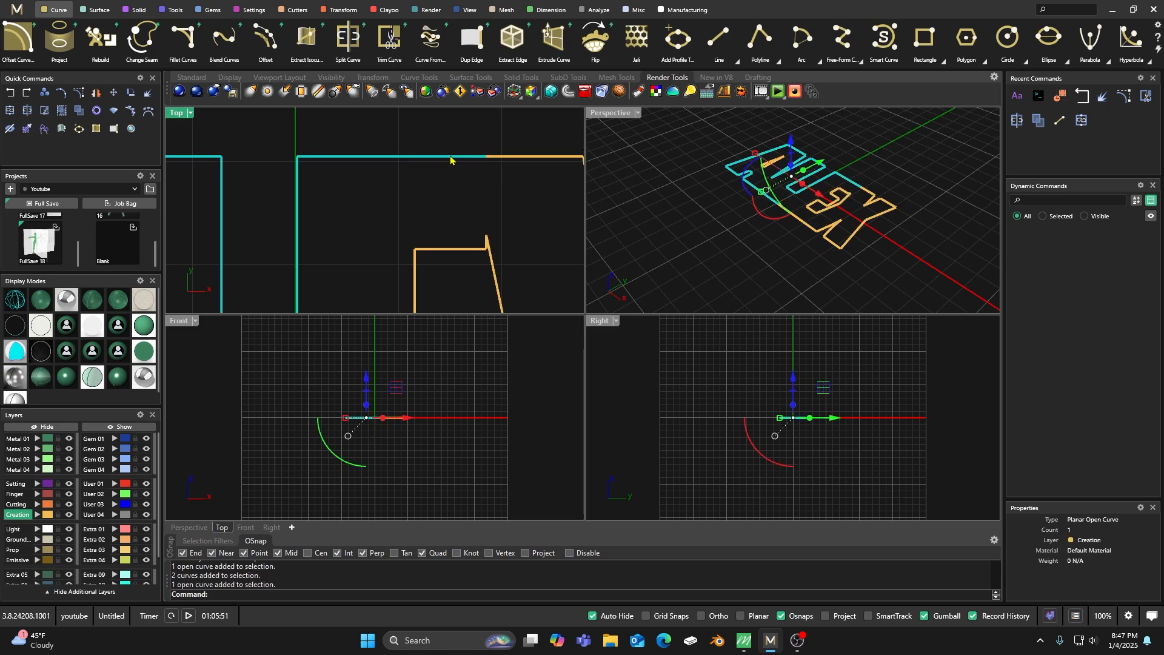
left_click(361, 141)
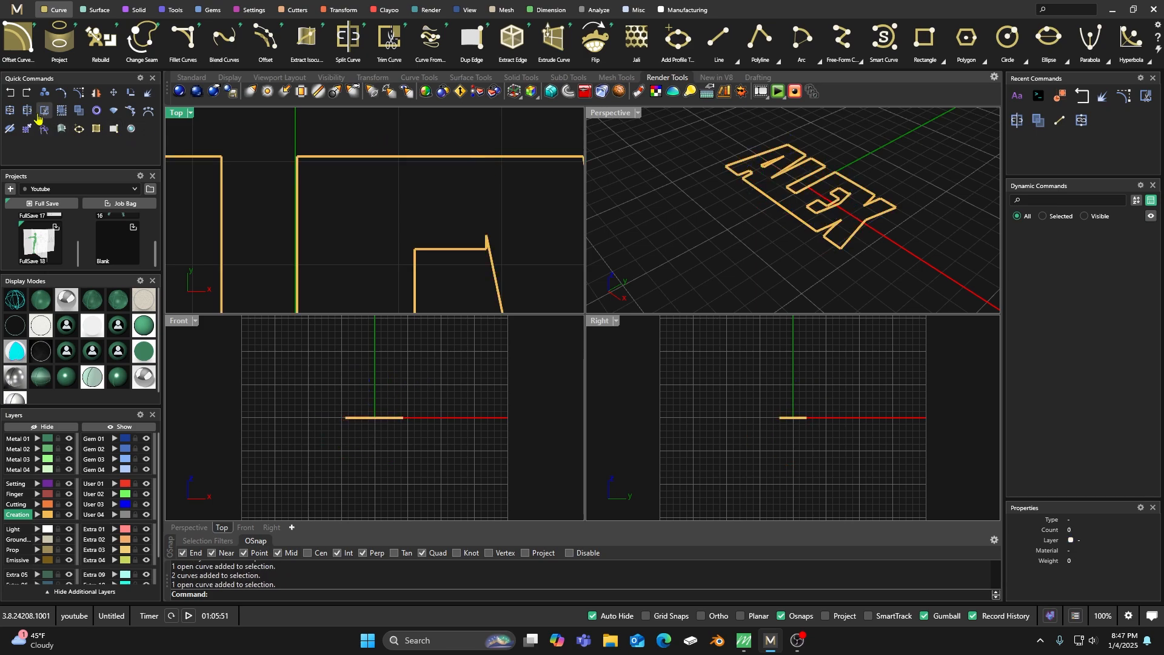
Split the top-edge curve just before the E–X overlap and delete the short overlapping piece.
left_click(79, 112)
left_click(405, 157)
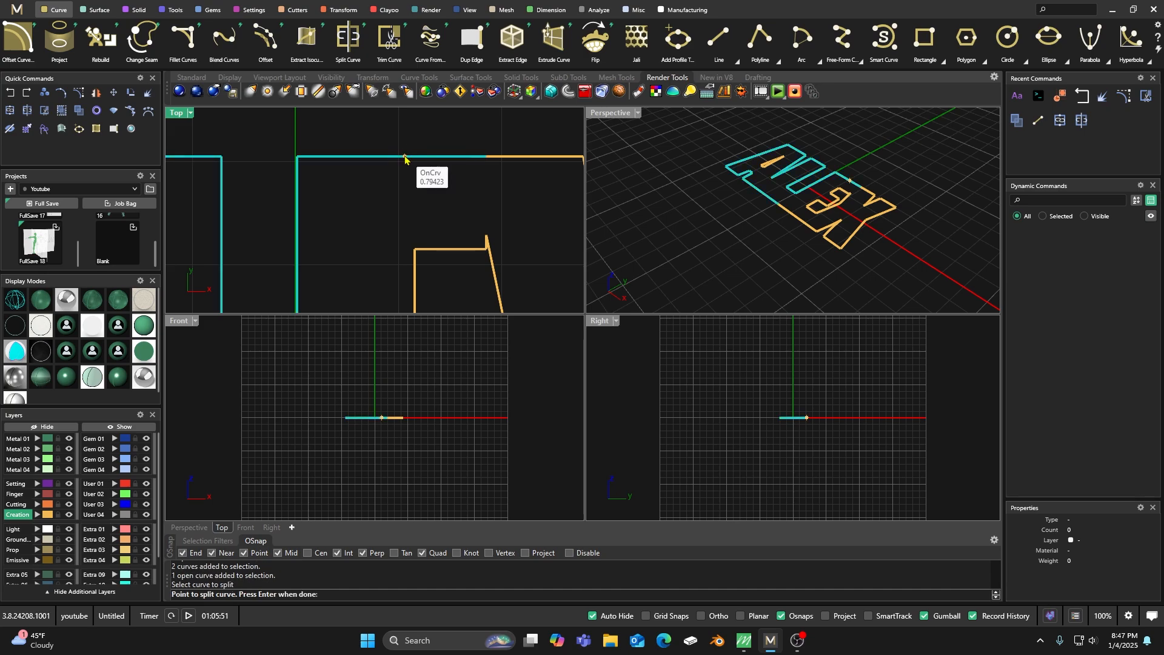
left_click(422, 157)
key("Return")
left_click_drag(383, 121, 507, 211)
key("Delete")
Bridge the top-edge gap between E and X with a line about 0.47 mm long and join it to both neighbouring curves.
left_click(718, 37)
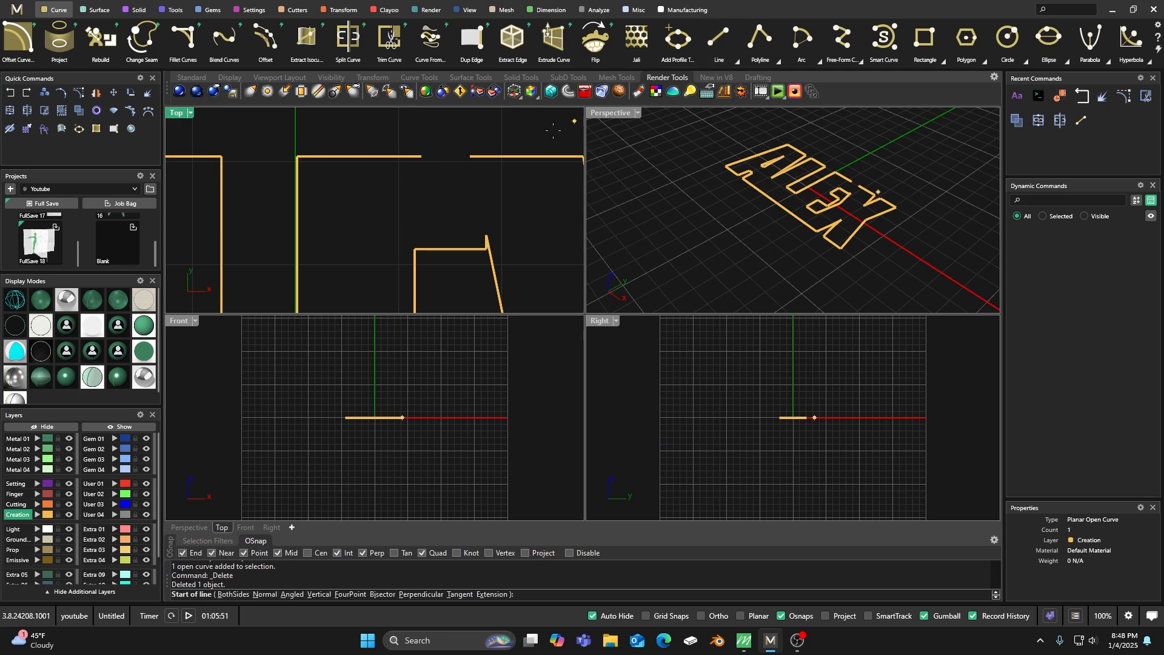
left_click(424, 158)
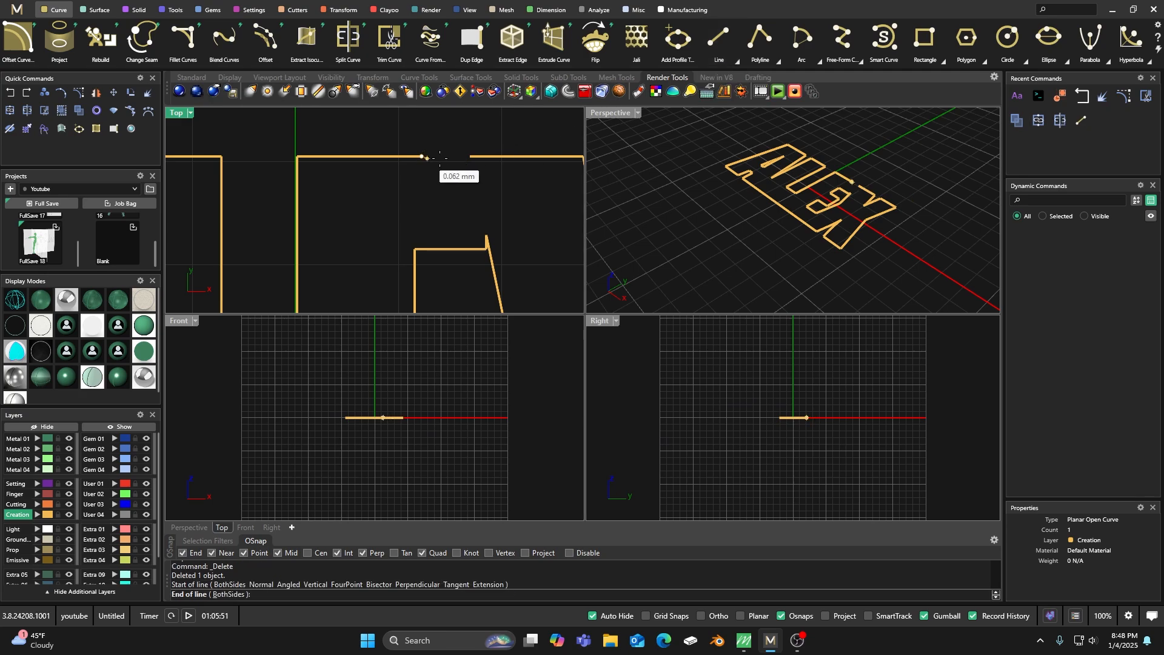
left_click(474, 156)
left_click_drag(495, 132, 392, 202)
left_click(14, 113)
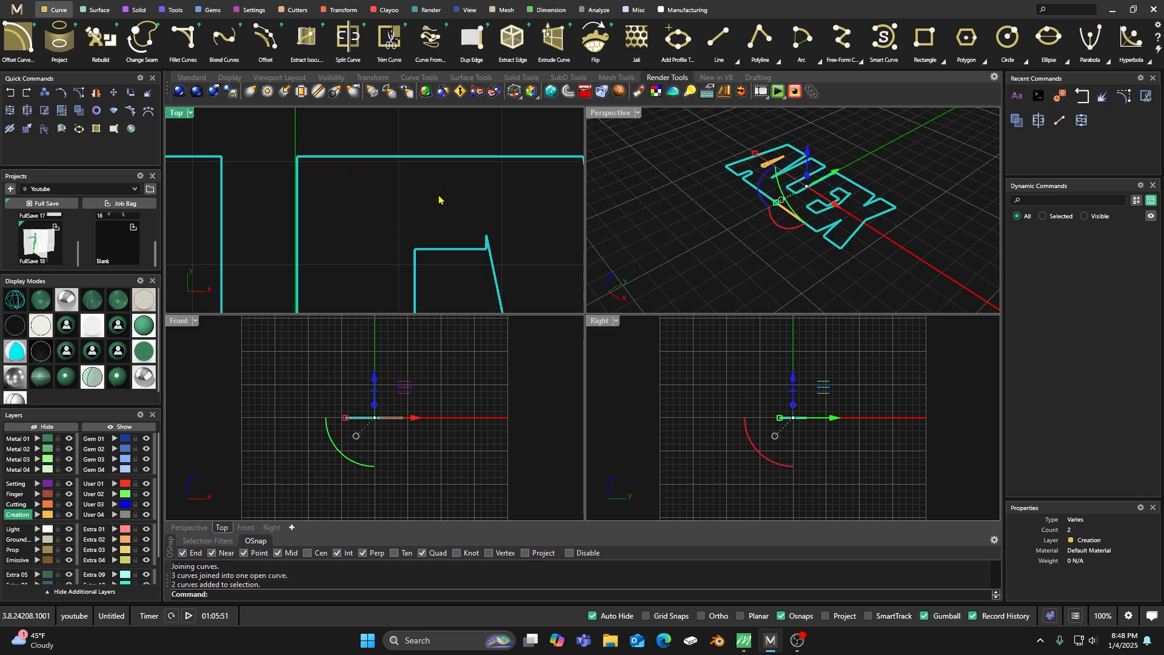
Examine the base edge between the L and E, selecting curves to locate the remaining overlap.
scroll(439, 199, "down", 5)
scroll(425, 295, "up", 3)
key("Escape")
scroll(386, 294, "up", 3)
left_click(422, 263)
left_click(369, 265)
left_click(387, 278)
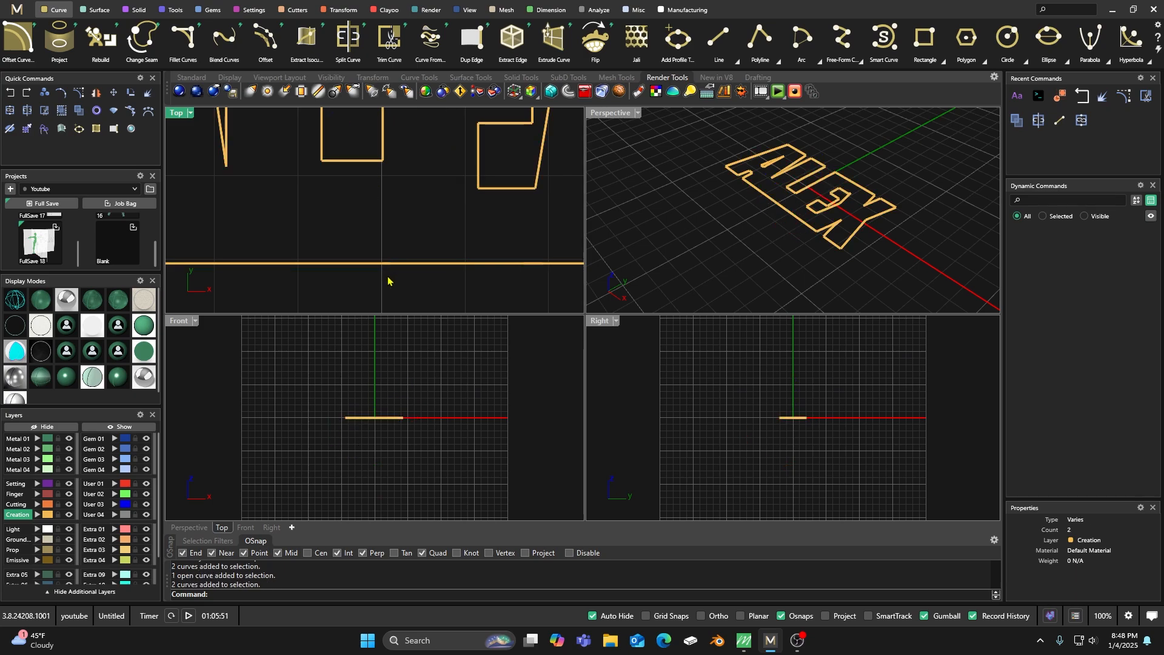
left_click(356, 265)
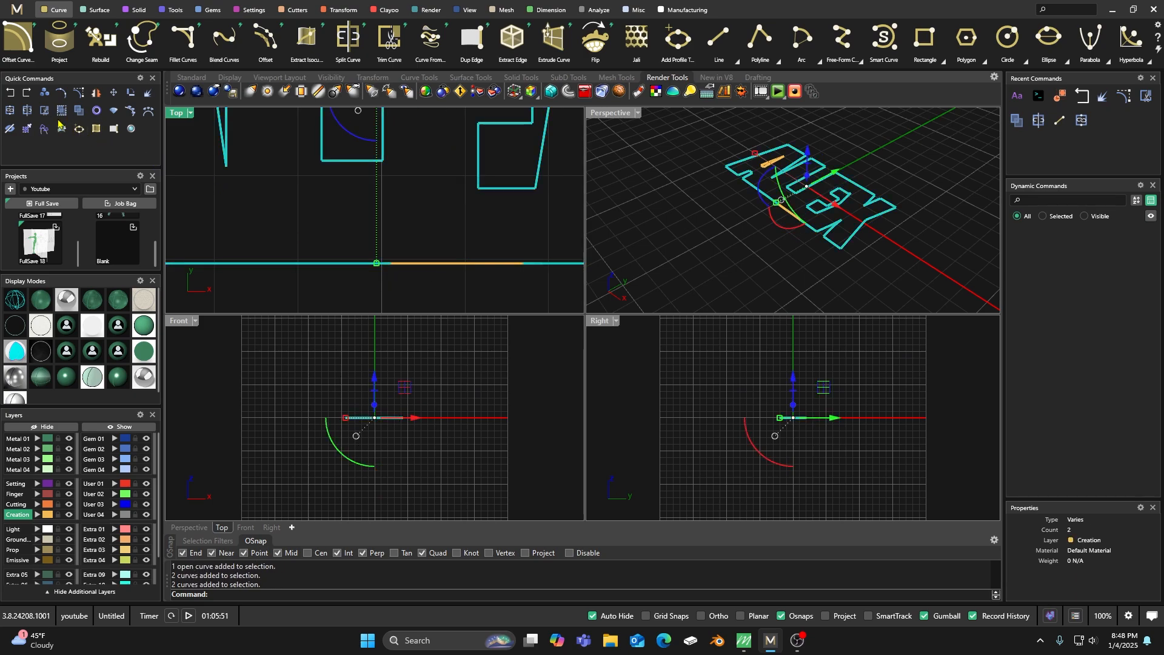
left_click(183, 193)
Split the base-edge curve just before the L–E overlap and delete the short overlapping piece.
left_click(27, 112)
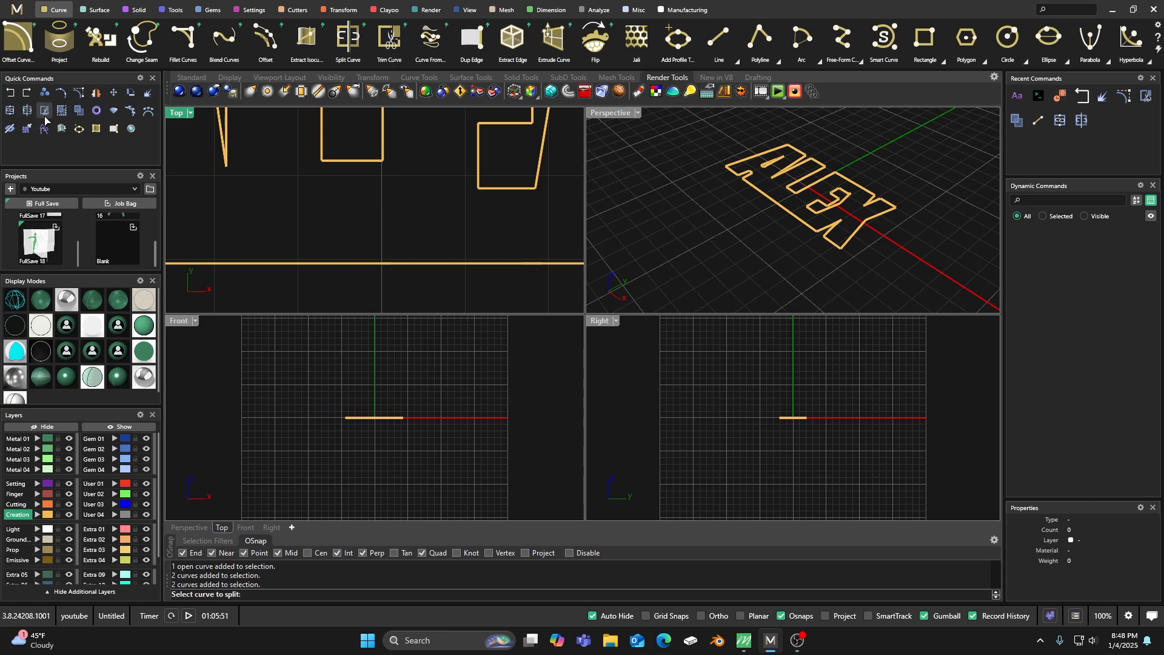
left_click(309, 263)
left_click(335, 263)
key("Return")
left_click_drag(284, 216, 420, 304)
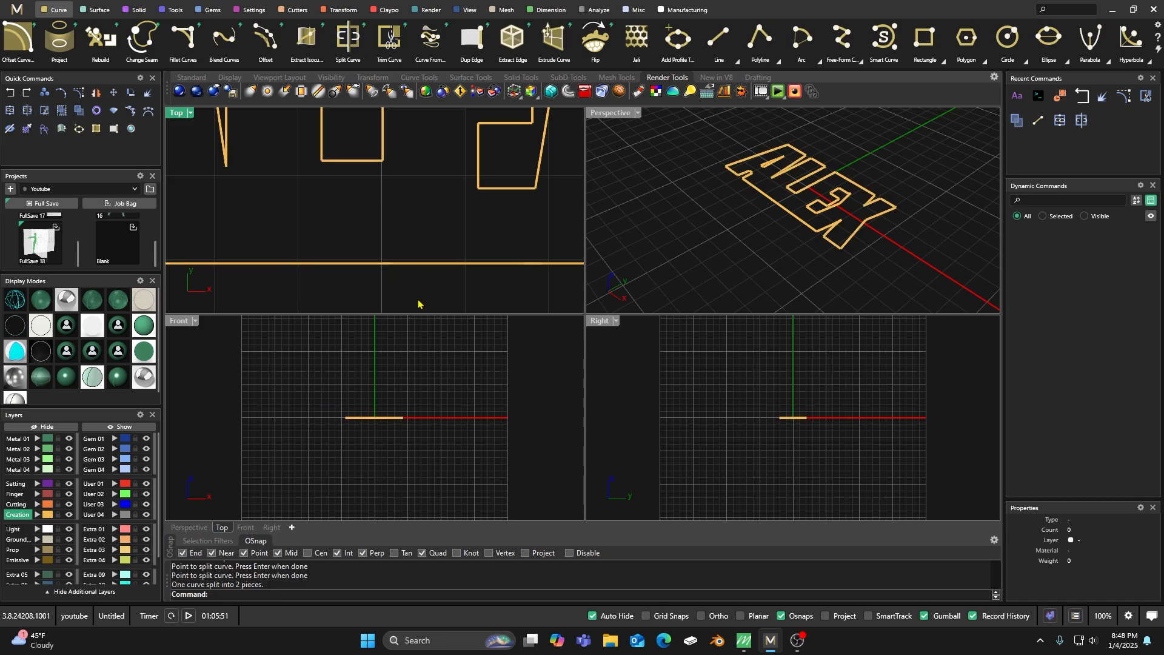
left_click_drag(375, 261, 360, 269)
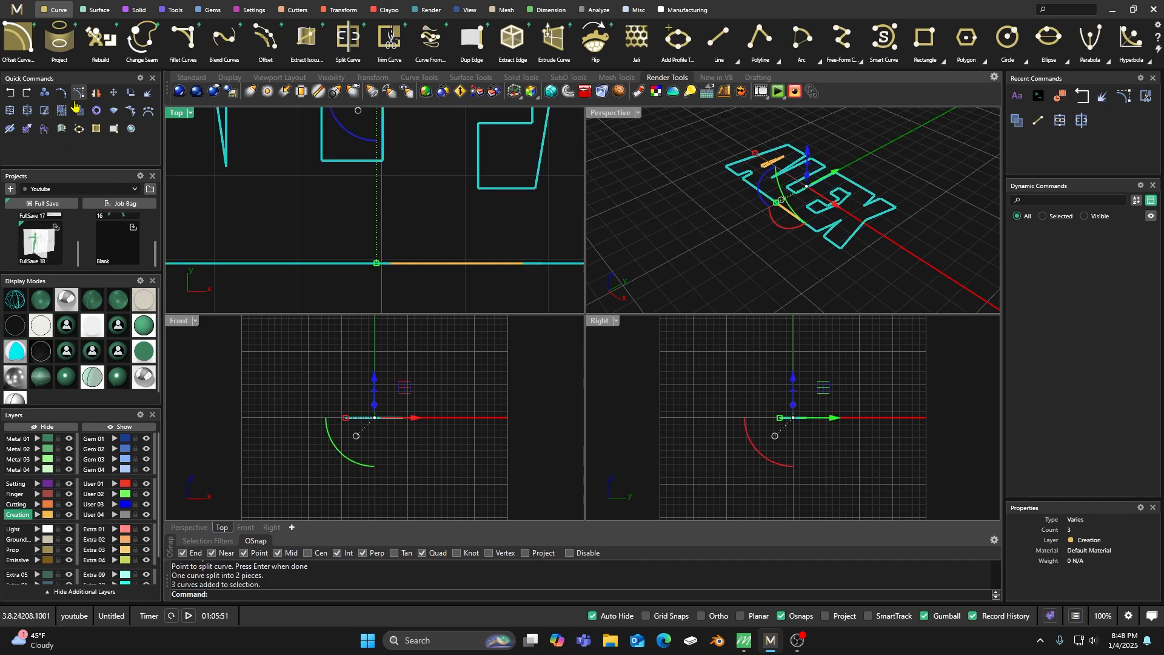
left_click(77, 111)
left_click_drag(238, 193, 433, 299)
key("Delete")
Bridge the base-edge gap between L and E with a line and join all curves on the Creation layer.
left_click(718, 38)
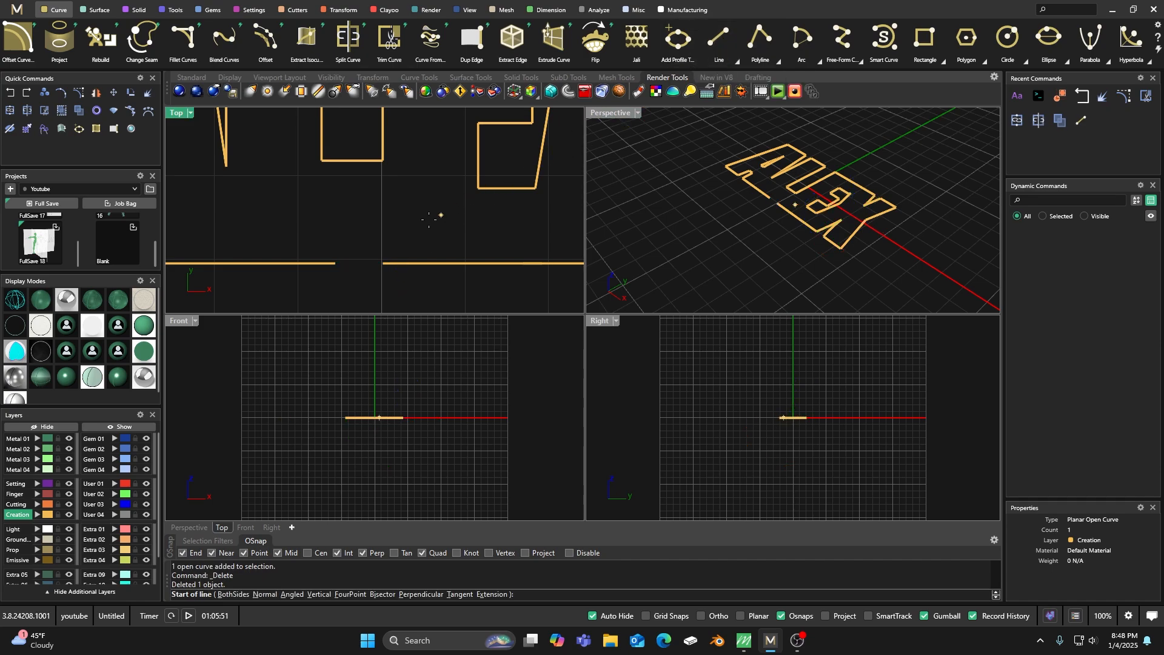
left_click(336, 264)
left_click(383, 263)
scroll(382, 263, "down", 5)
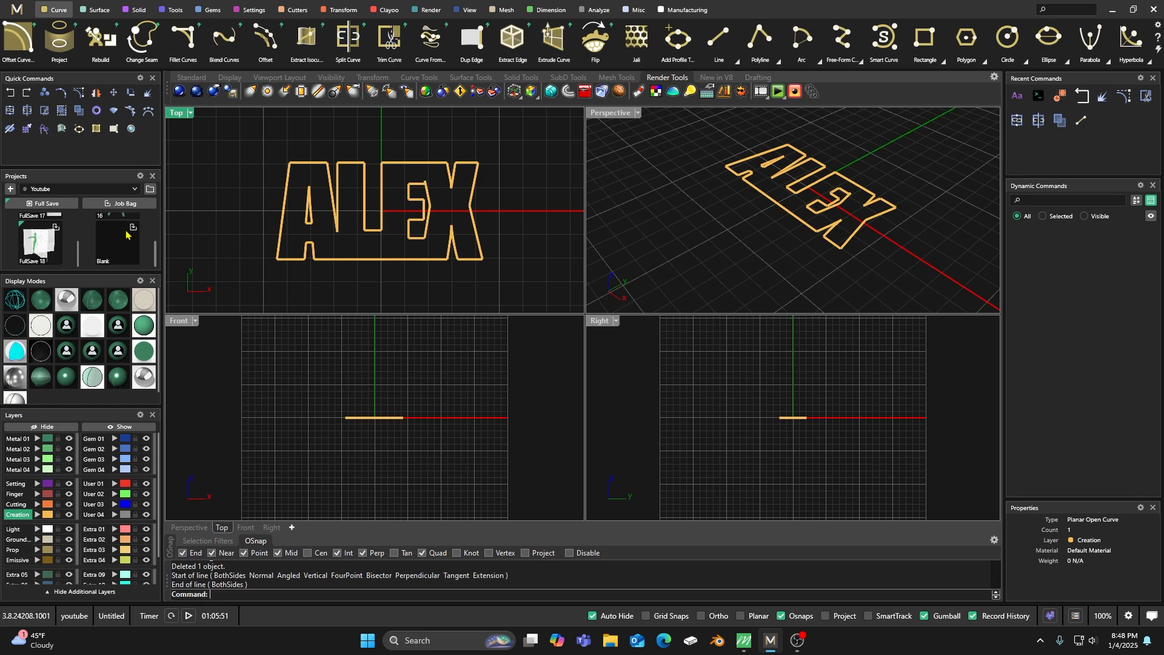
left_click(48, 515)
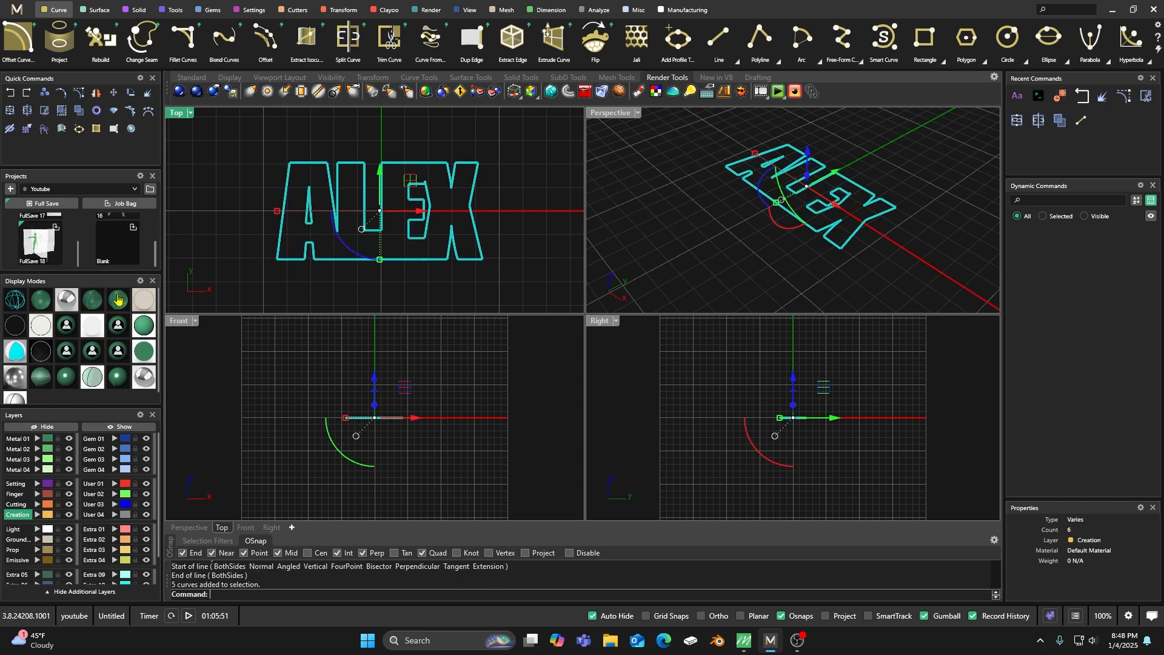
left_click(10, 110)
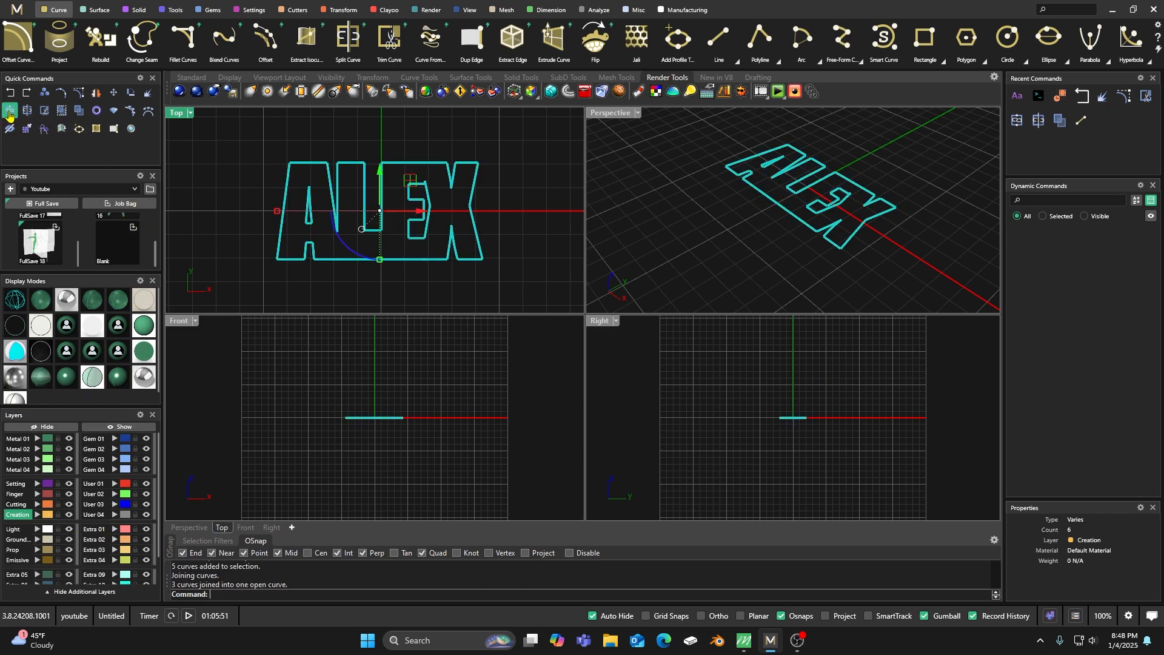
Select the joined outer outline and check in its properties whether it is an open or closed curve.
scroll(390, 212, "up", 4)
left_click(370, 212)
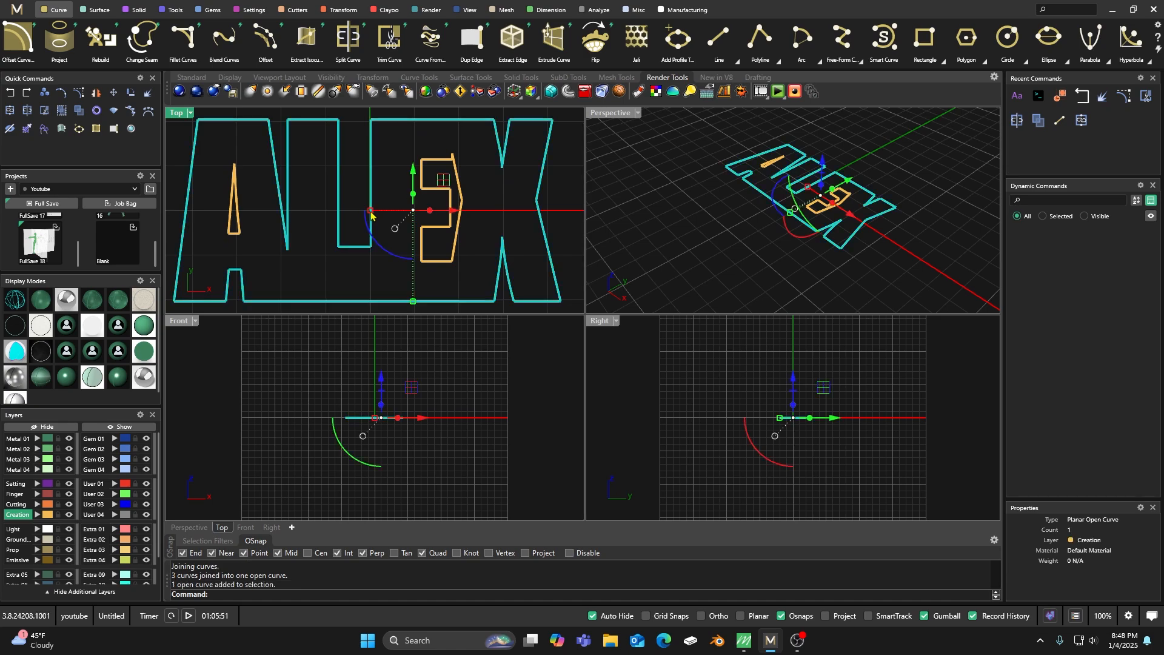
scroll(391, 224, "down", 2)
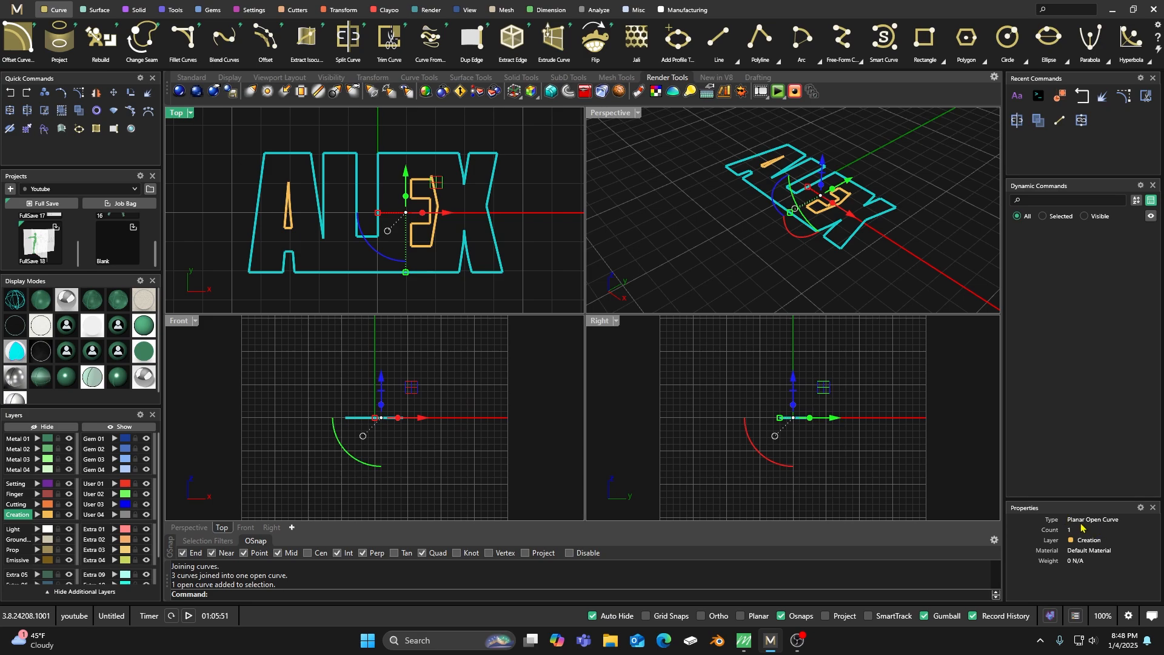
left_click(525, 191)
left_click(495, 181)
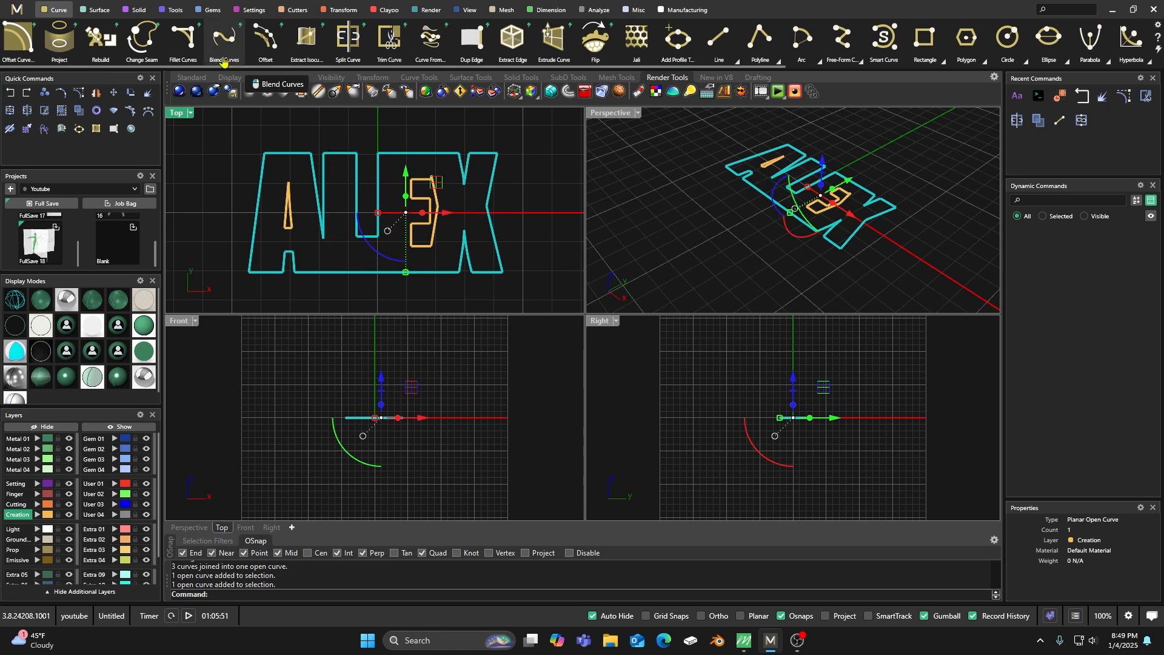
Mark the start and end of the outer outline with point objects to locate the overlap on the base edge.
scroll(794, 43, "down", 5)
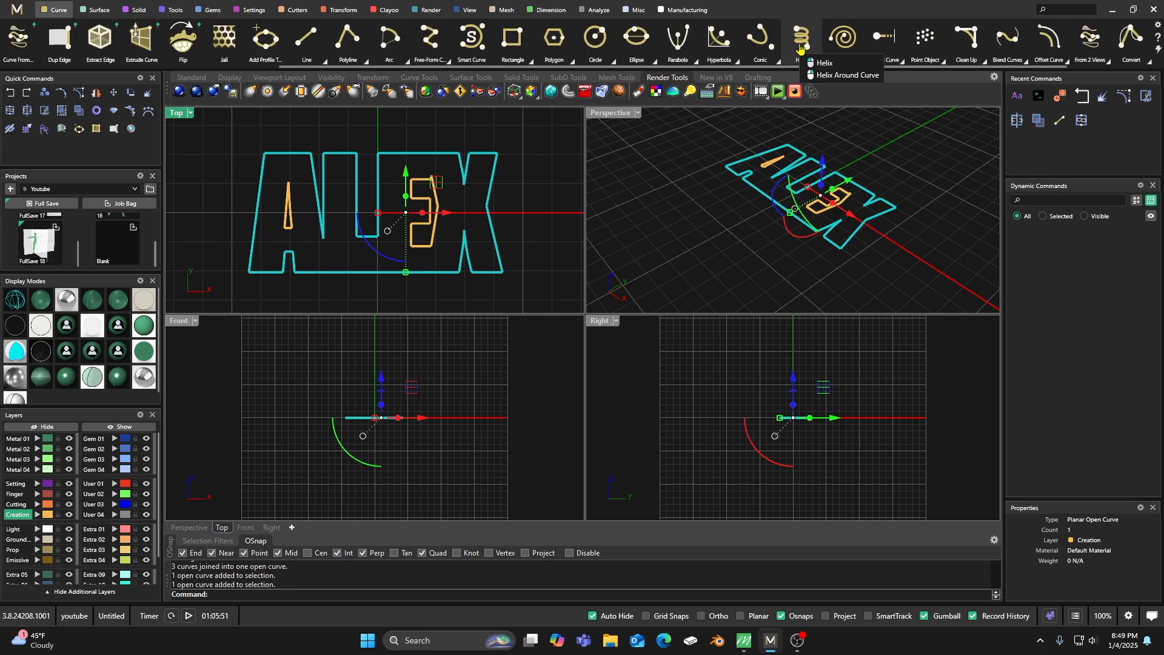
left_click(943, 61)
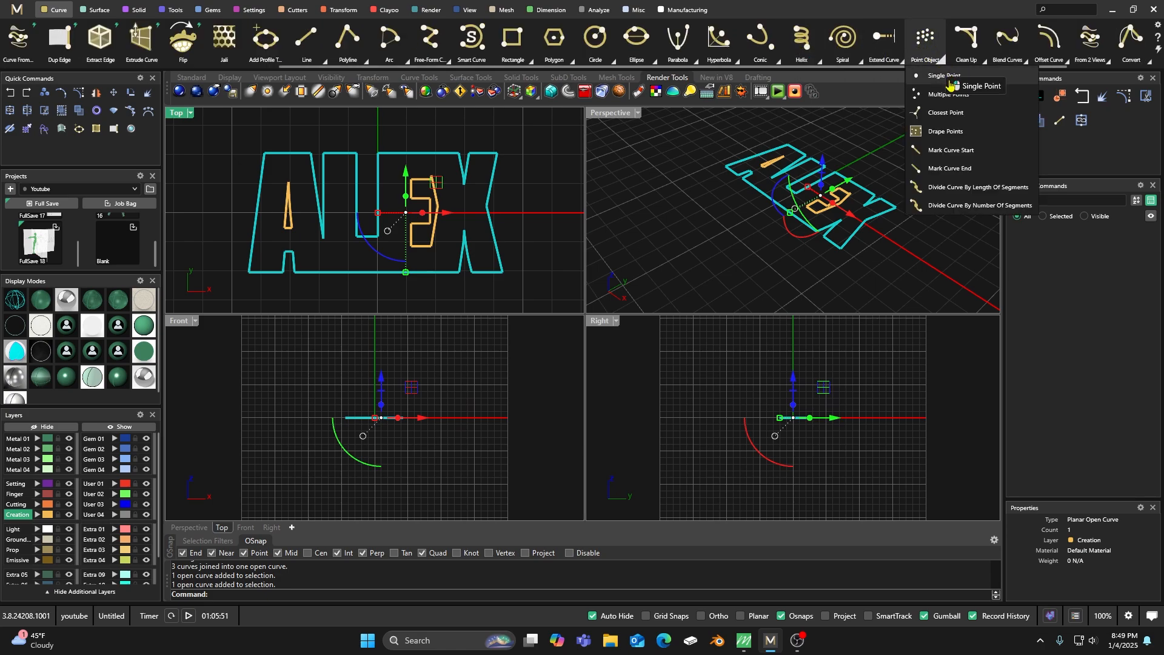
left_click(934, 155)
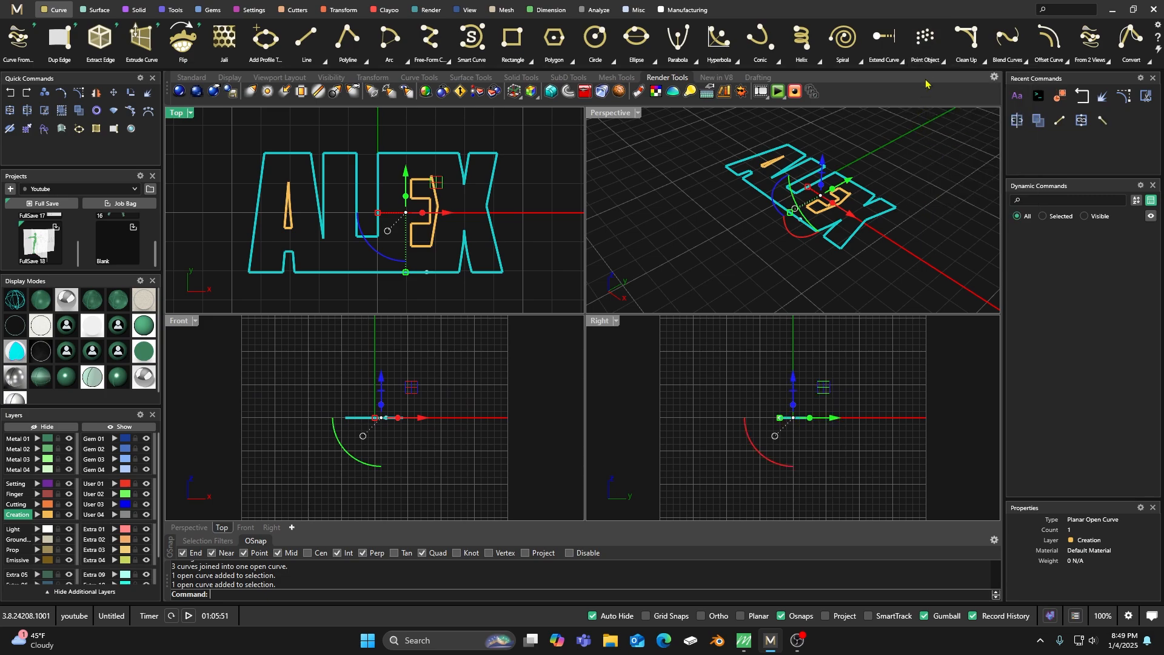
left_click(943, 60)
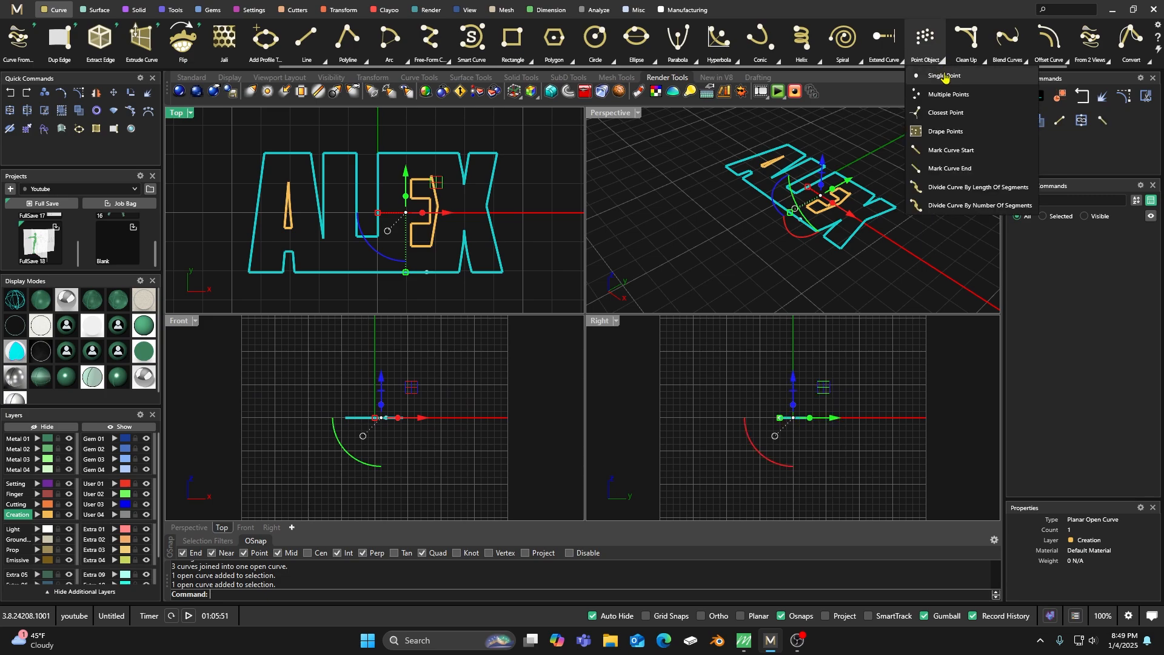
left_click(936, 169)
scroll(424, 266, "up", 6)
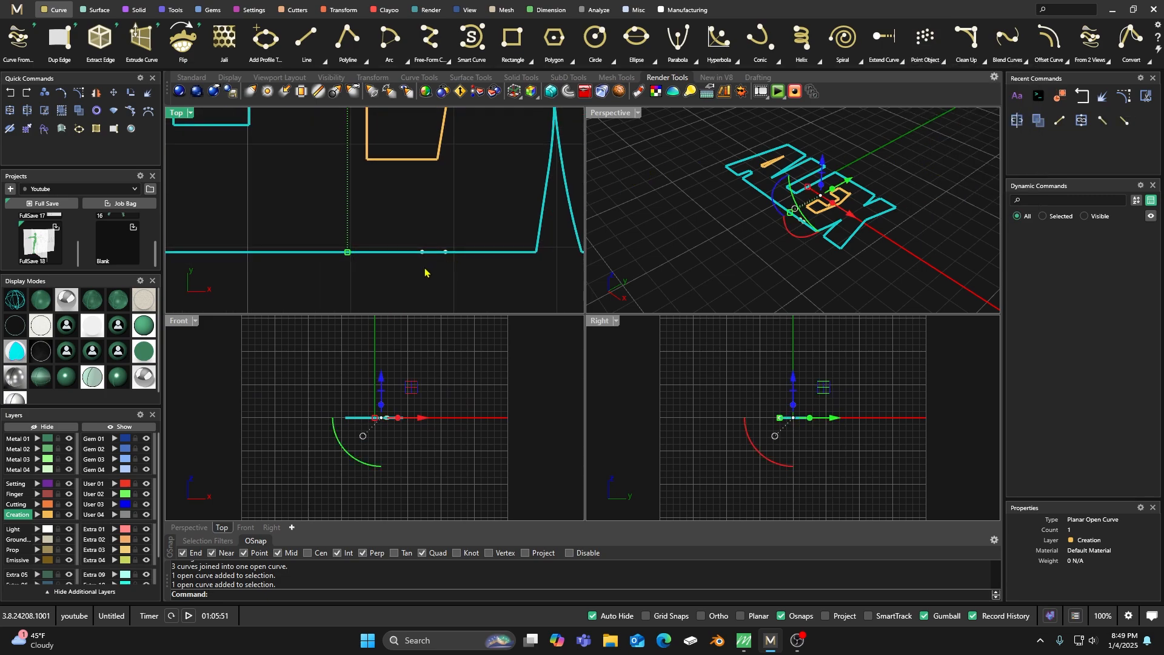
Explode the outer outline into segments and isolate the base-edge segment running under the E through the marked overlap.
key("Escape")
left_click(407, 252)
left_click(148, 92)
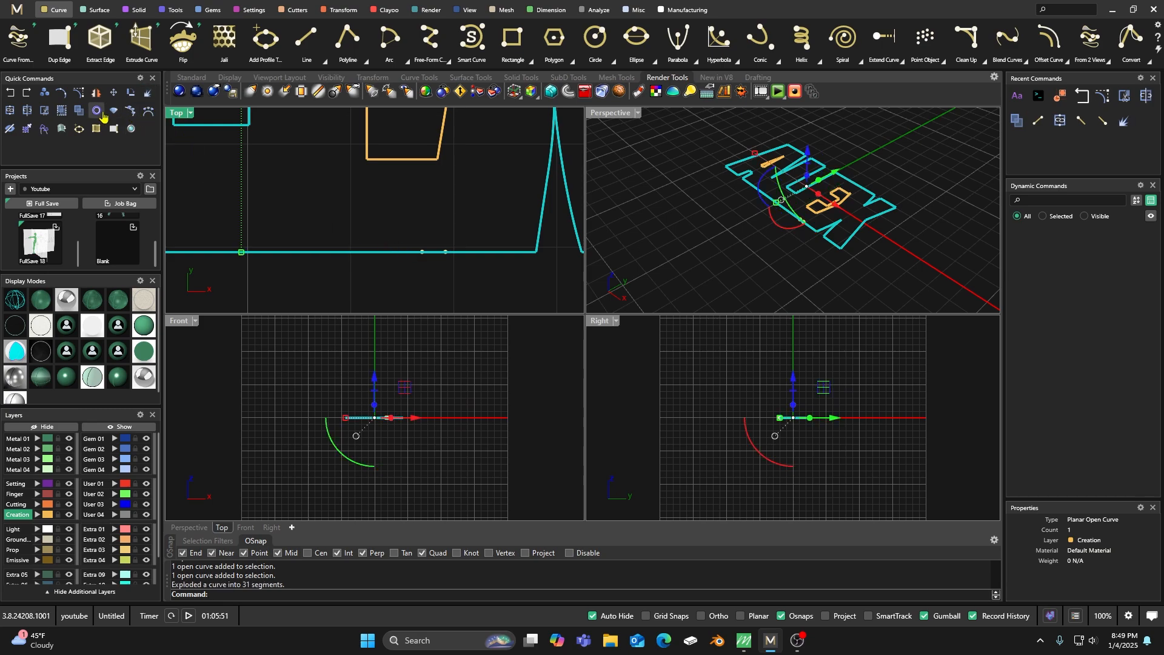
left_click(414, 243)
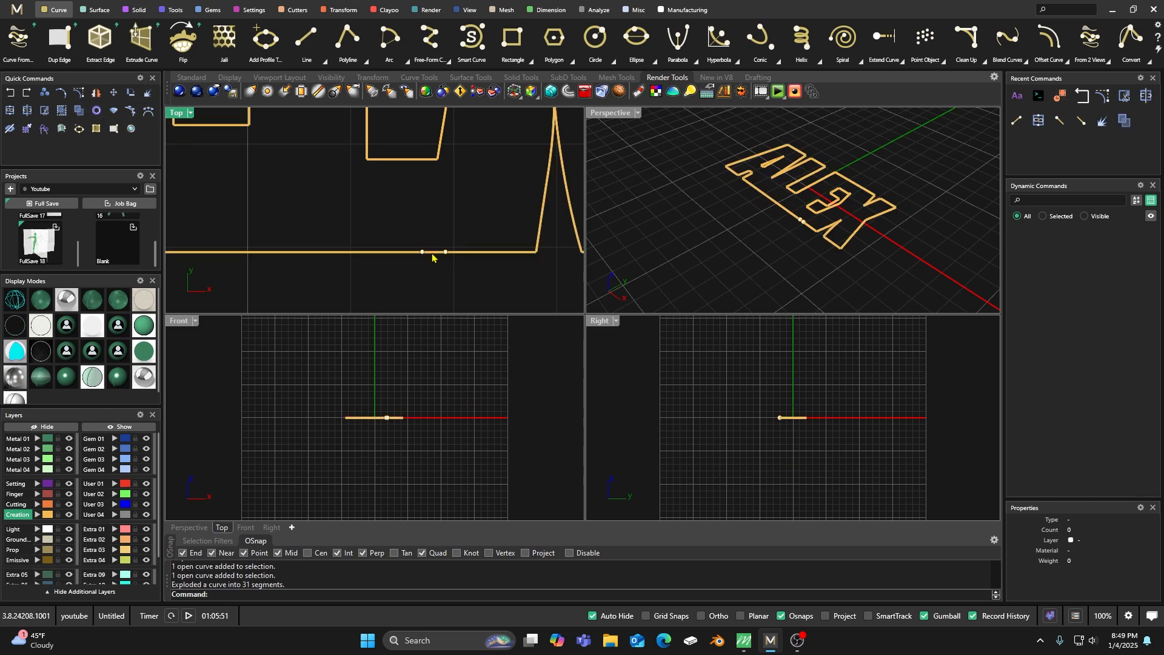
left_click(432, 257)
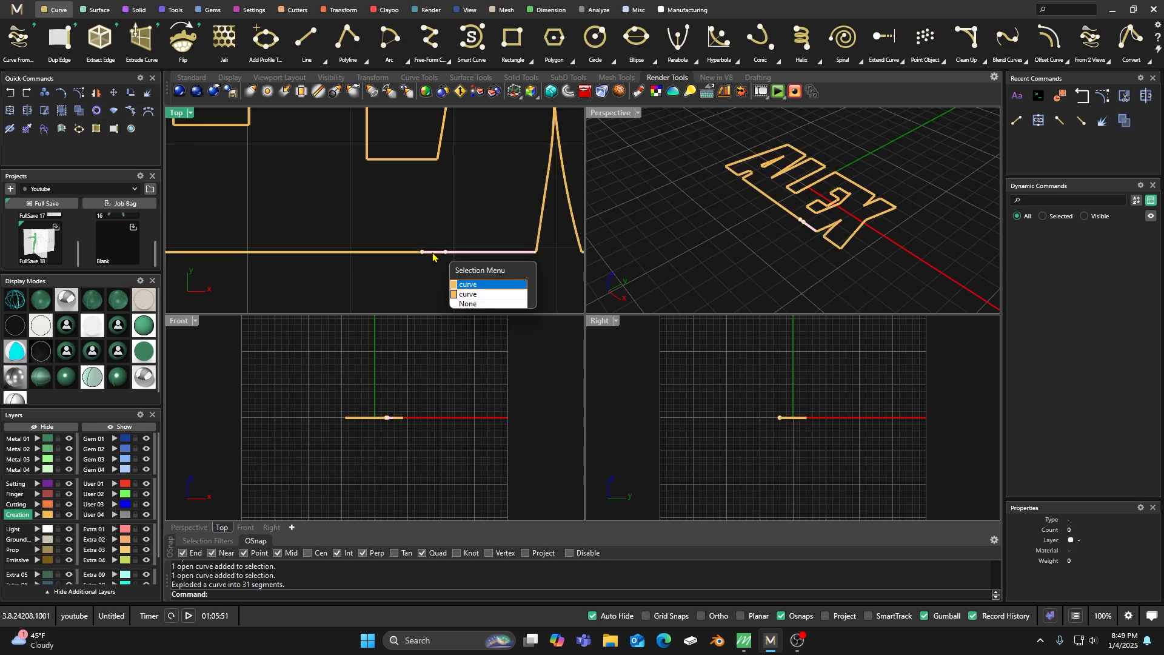
left_click(459, 294)
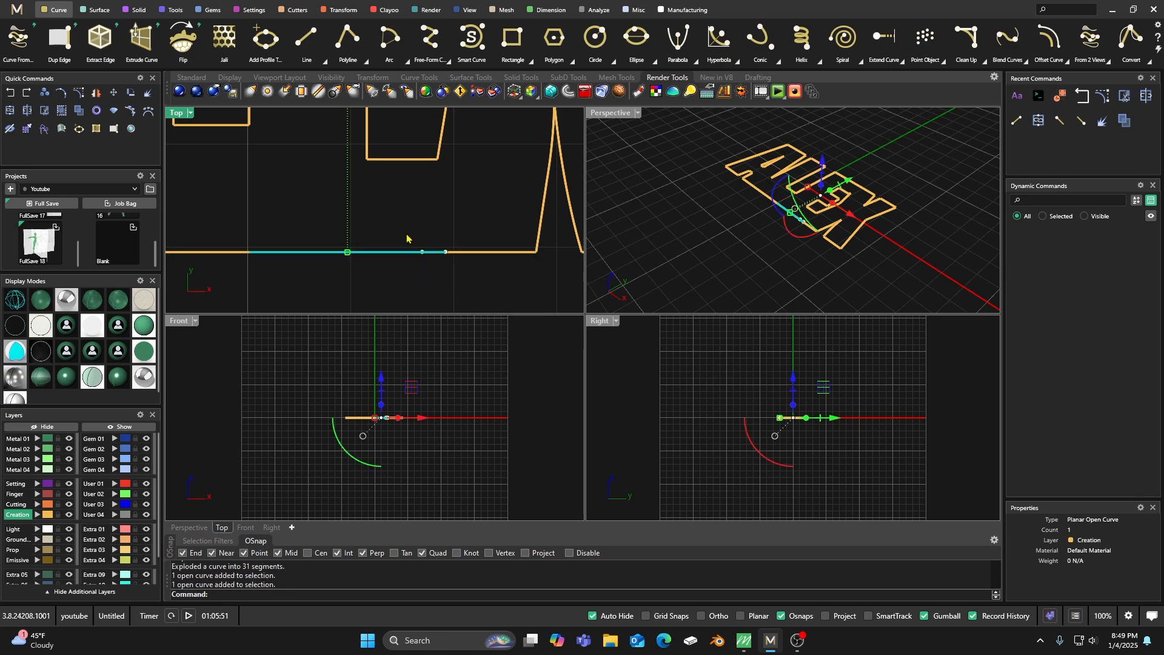
left_click(406, 256)
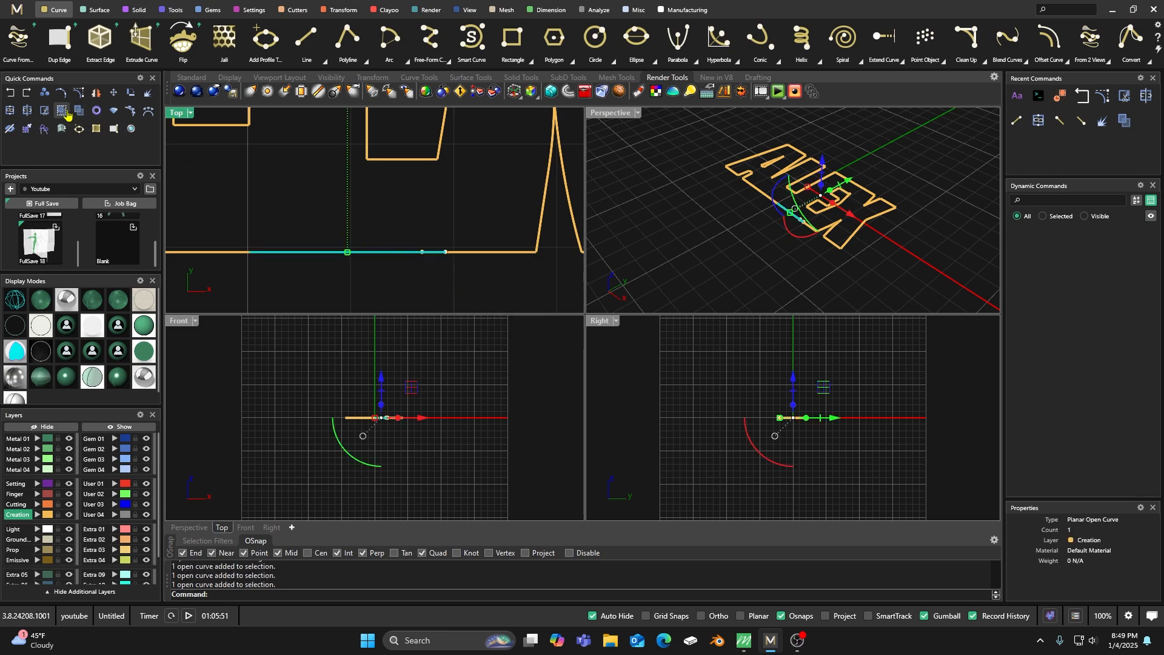
Split the base-edge segment just before the marked overlap and delete the short piece together with both marker points.
left_click(183, 173)
left_click(61, 128)
left_click(389, 254)
left_click(397, 252)
key("Return")
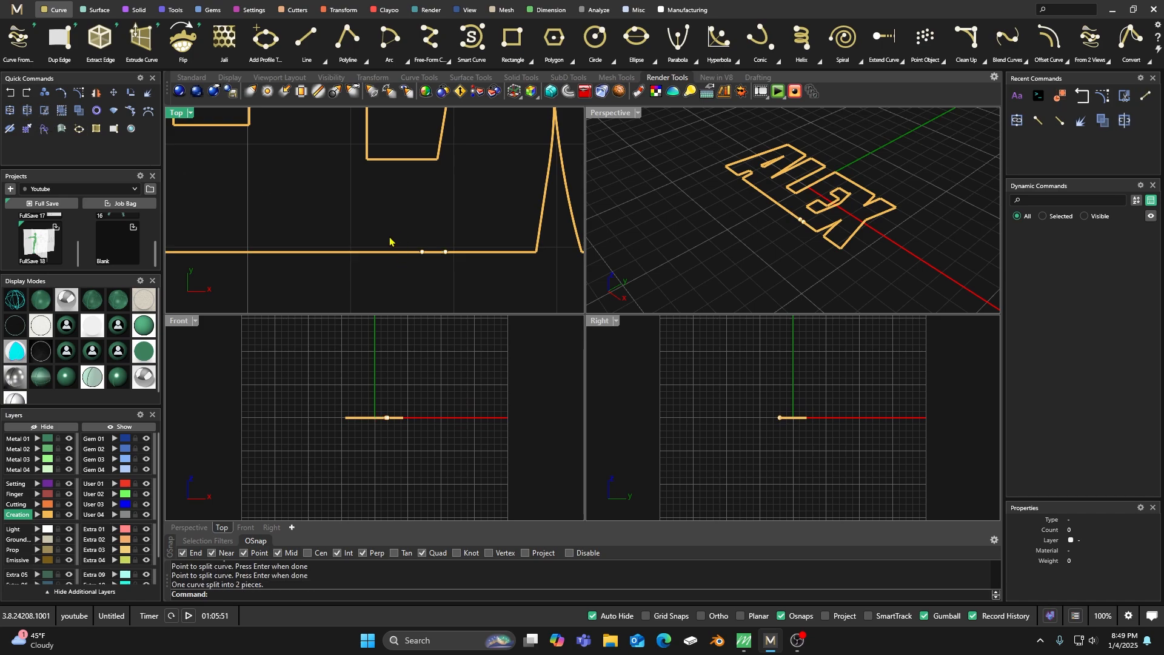
left_click_drag(367, 219, 471, 286)
key("Delete")
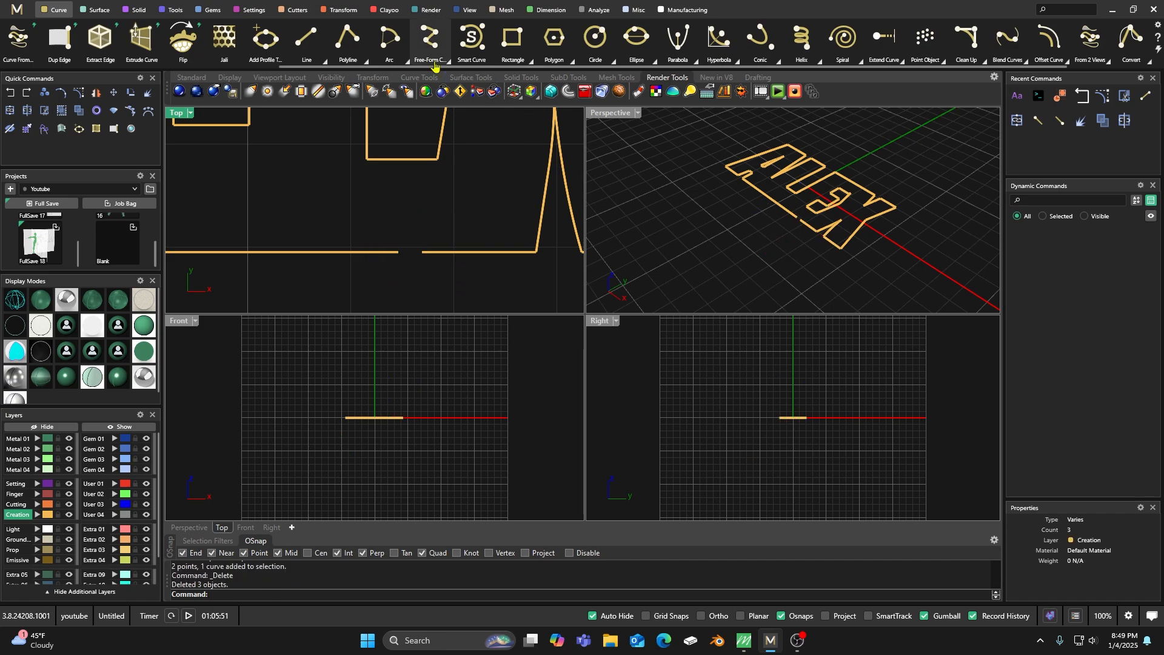
Bridge the base-edge gap below the E with a line and join all curves on the Creation layer.
left_click(306, 38)
left_click(398, 252)
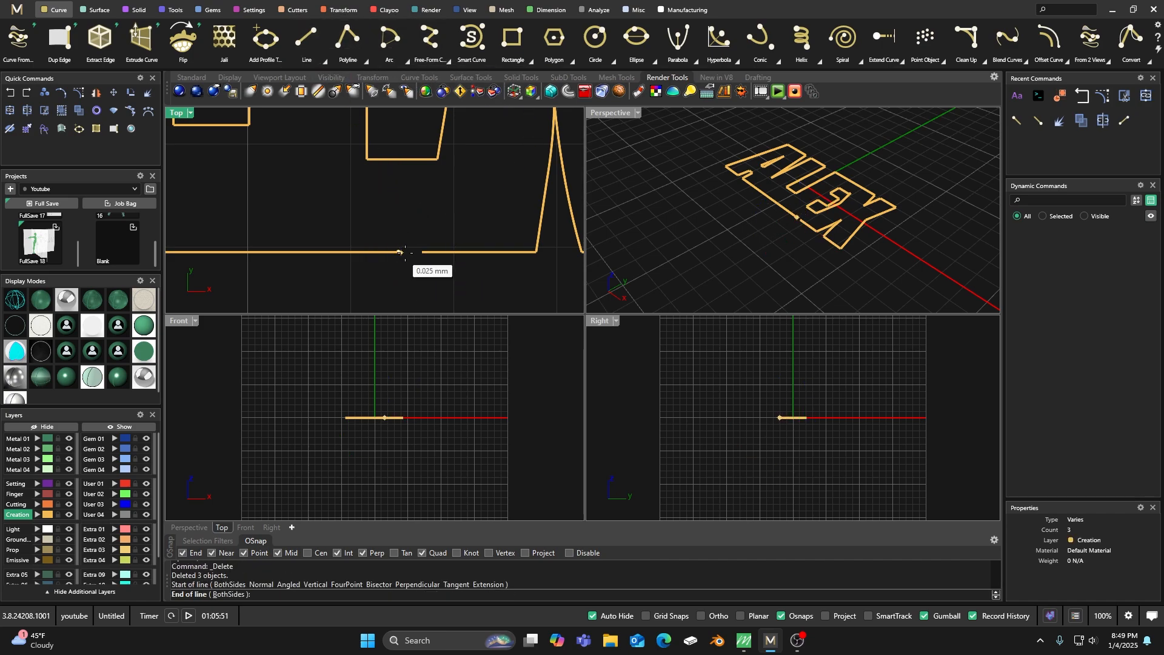
left_click(423, 251)
scroll(414, 248, "down", 5)
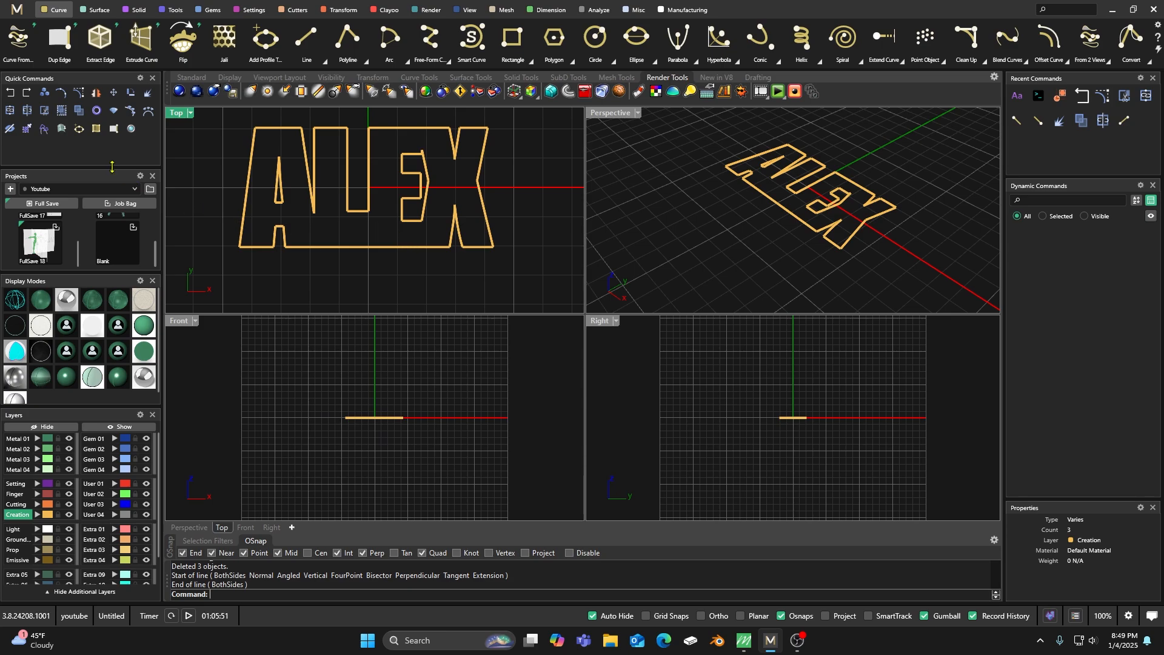
left_click(47, 516)
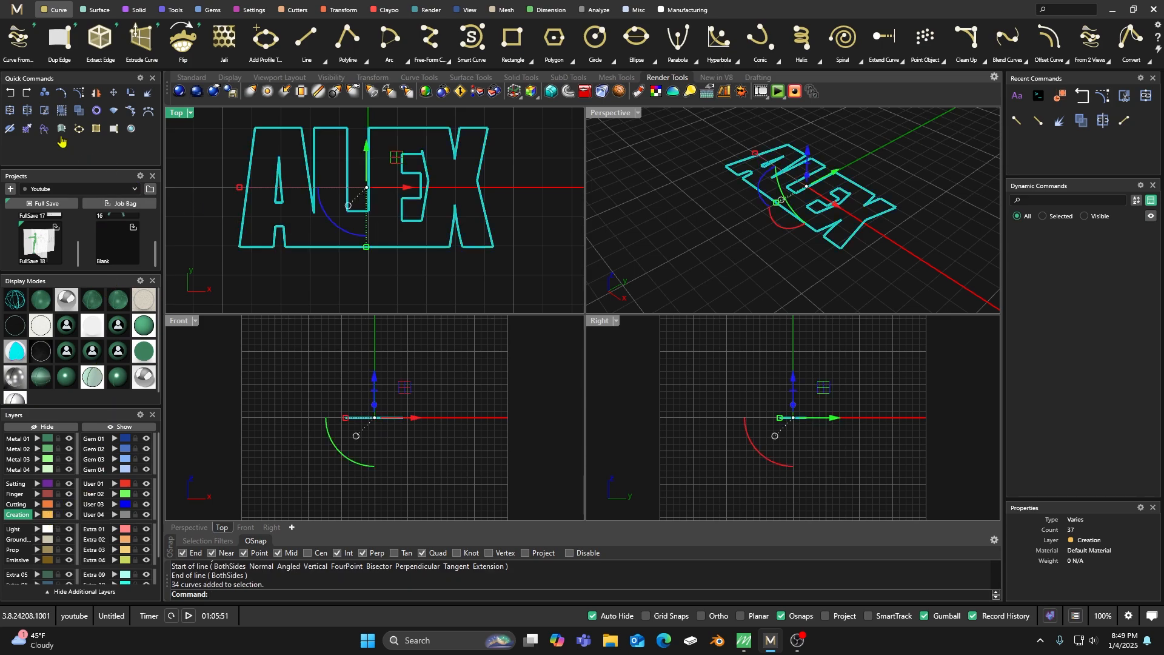
left_click(10, 111)
Select the outer outline and check its curve type to verify whether it is closed.
left_click(537, 176)
left_click(481, 190)
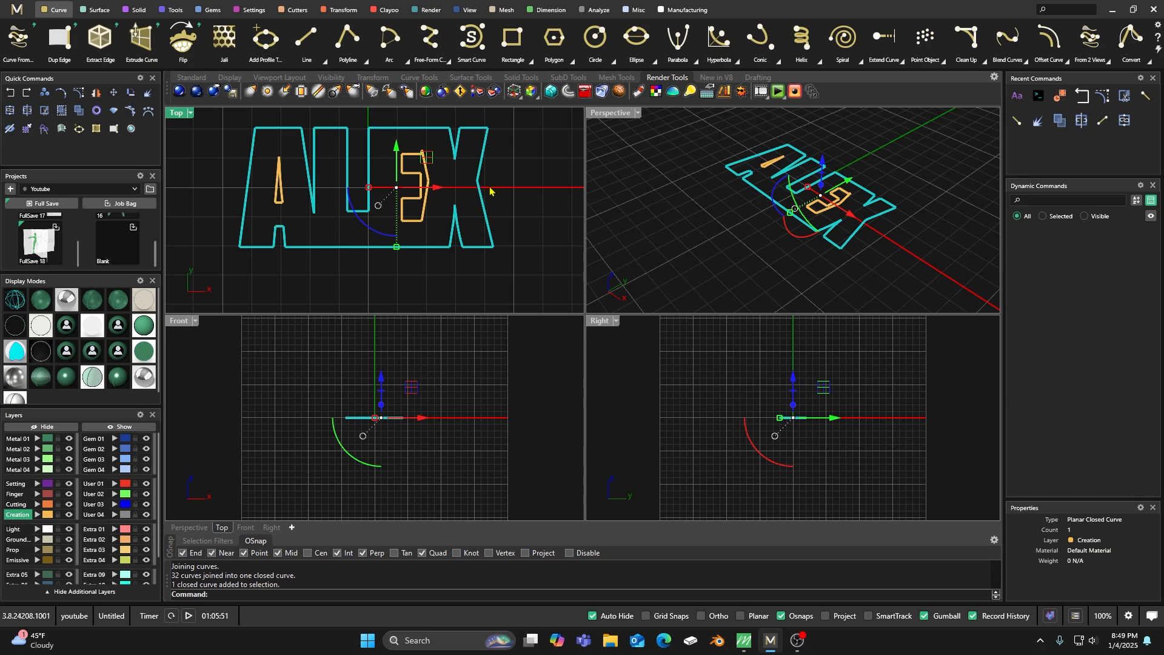
left_click(517, 190)
left_click(485, 200)
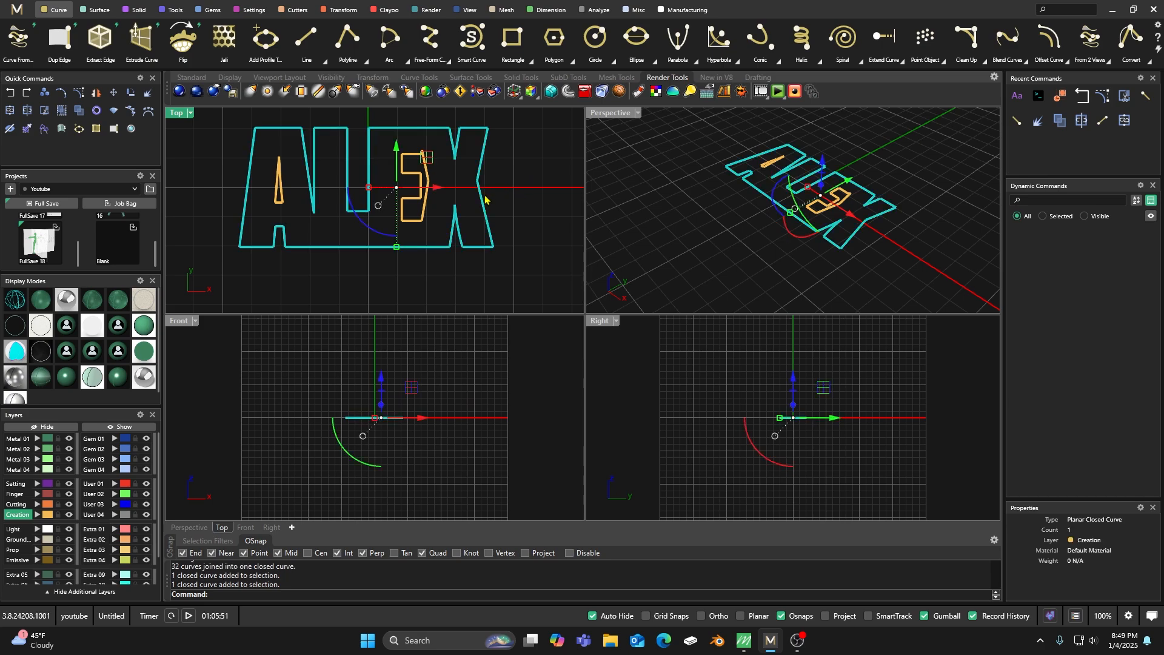
left_click(474, 170)
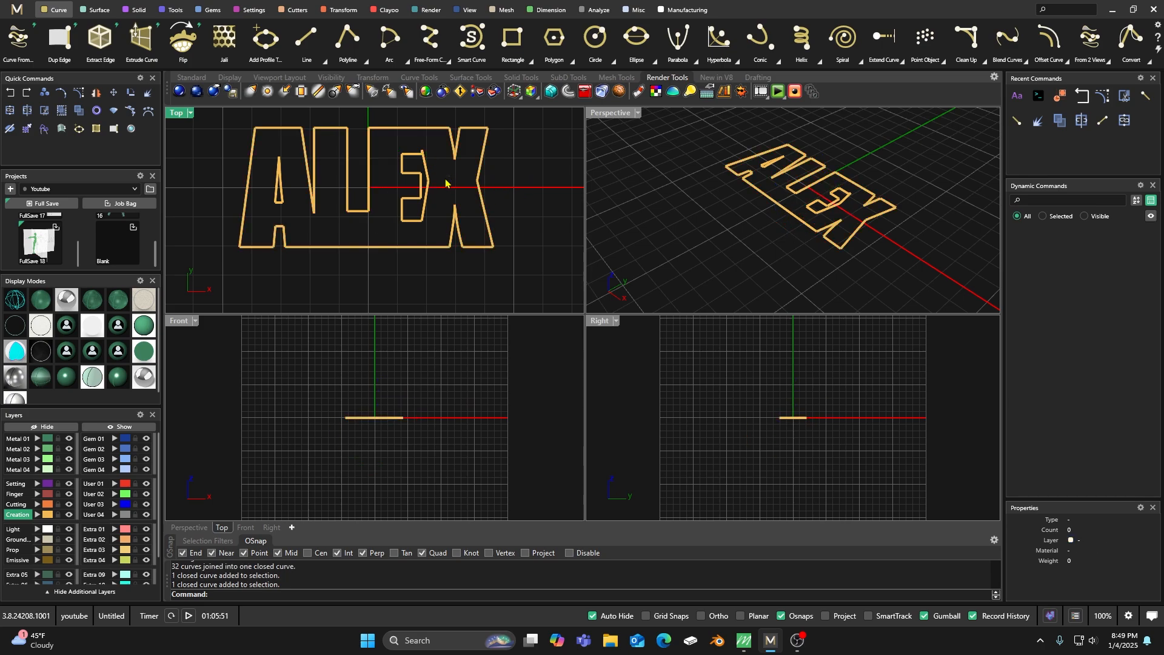
Check the E's inner curve and set the gumball alignment to the construction plane.
left_click(422, 186)
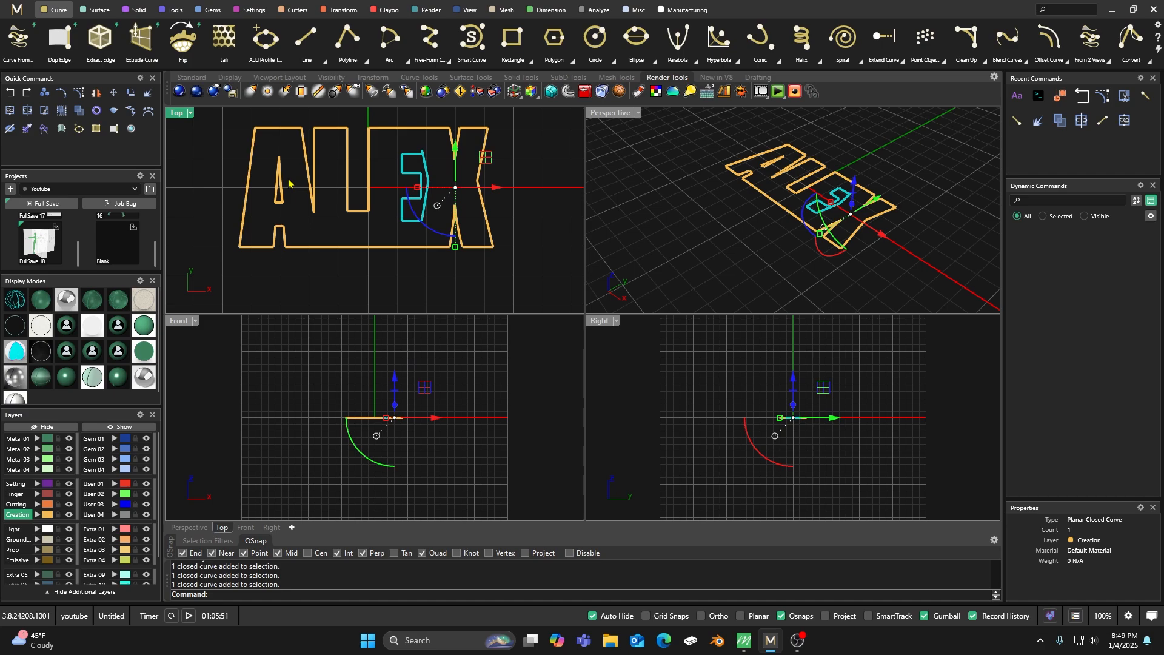
left_click(391, 219)
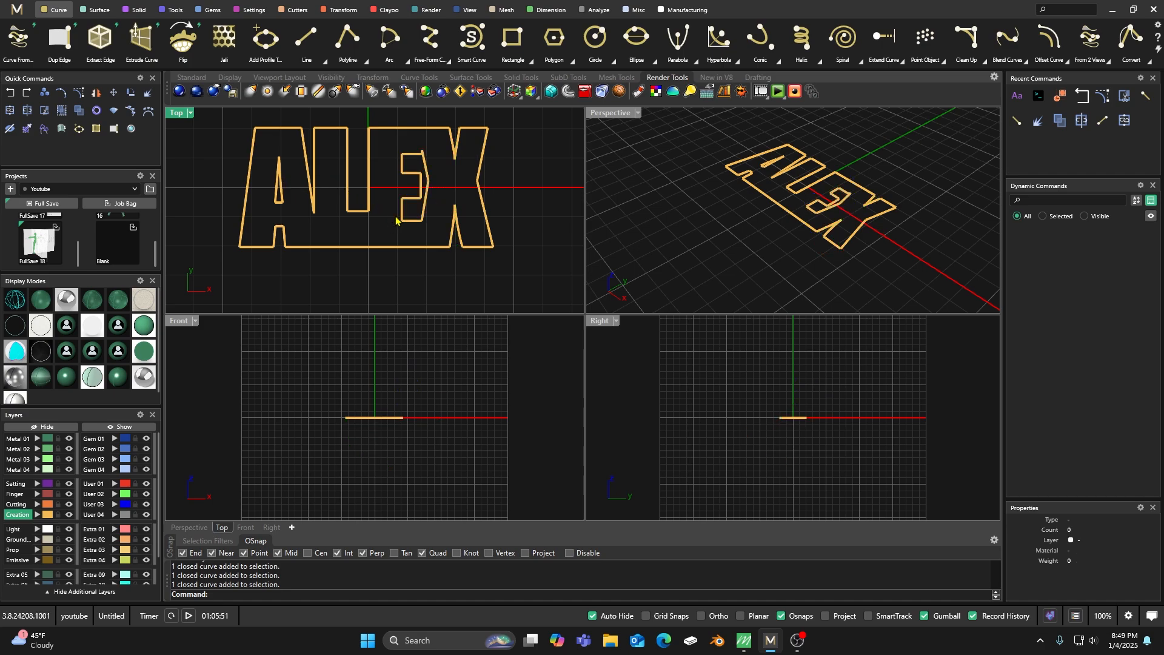
left_click(428, 187)
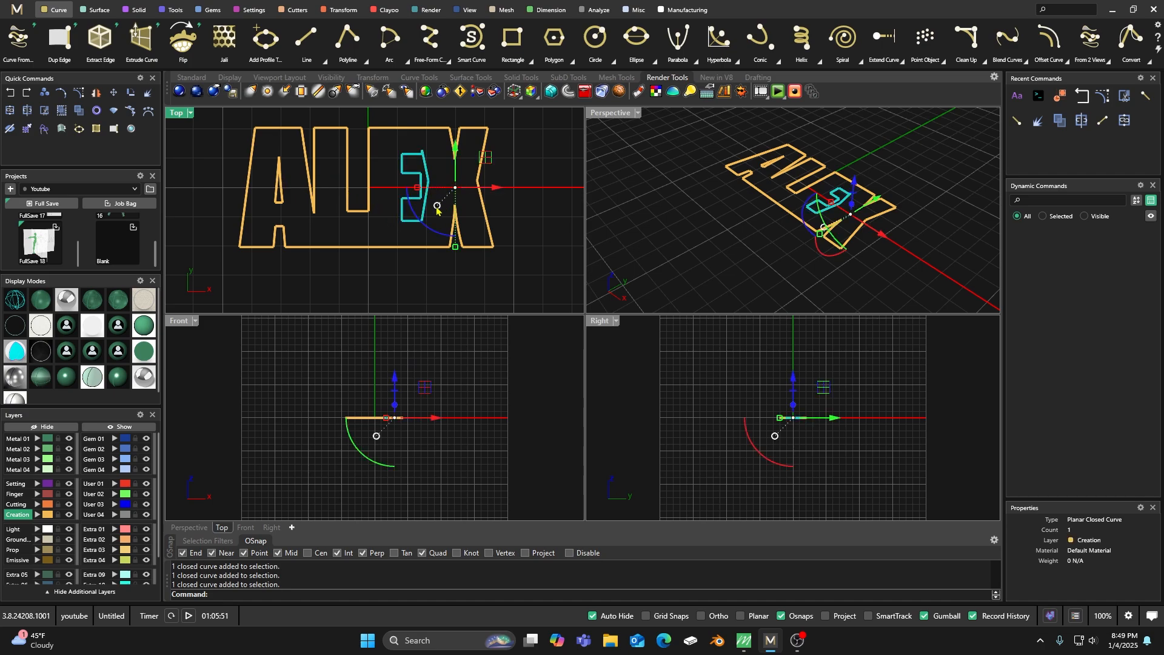
left_click(437, 207)
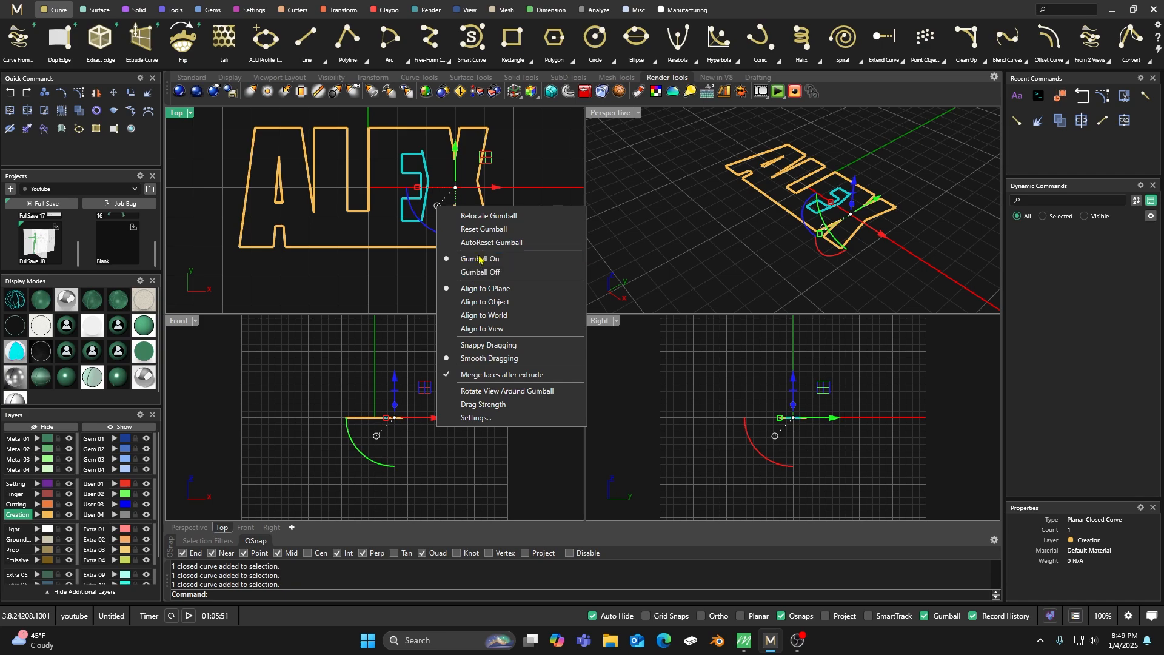
left_click(477, 289)
left_click(525, 167)
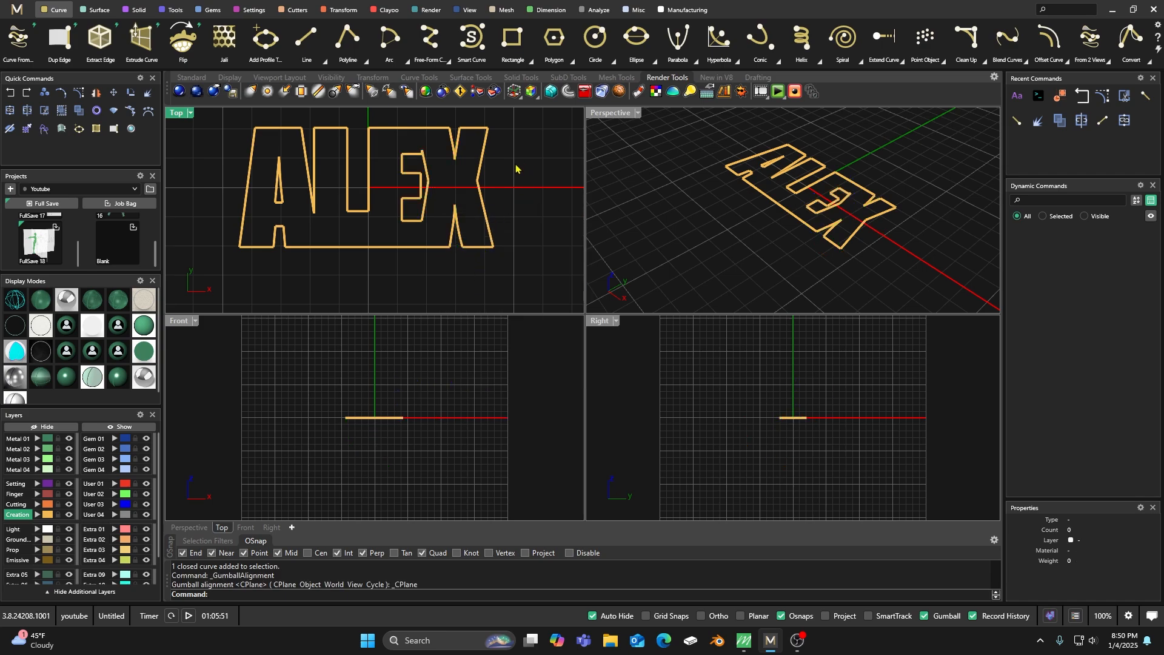
Reselect the E's inner curve and inspect where its gumball sits relative to the curve.
scroll(460, 193, "up", 3)
left_click(397, 190)
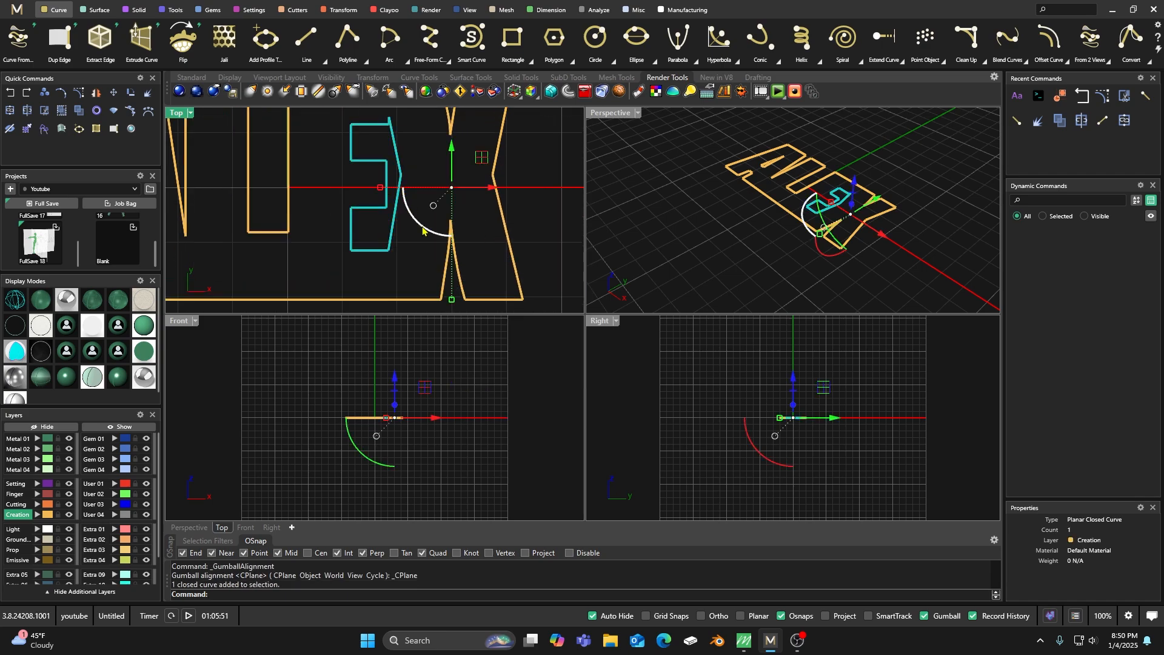
scroll(425, 230, "down", 3)
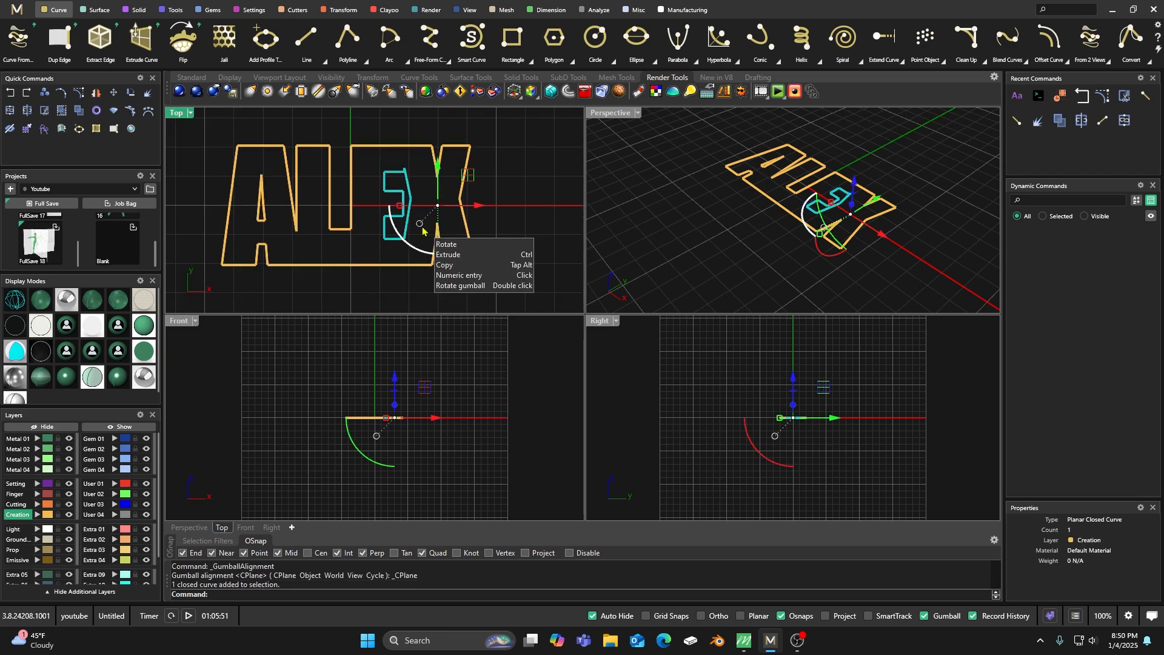
Move the inner curves of the A and E to the User 01 layer and check that the outer outline selects separately.
left_click(264, 204)
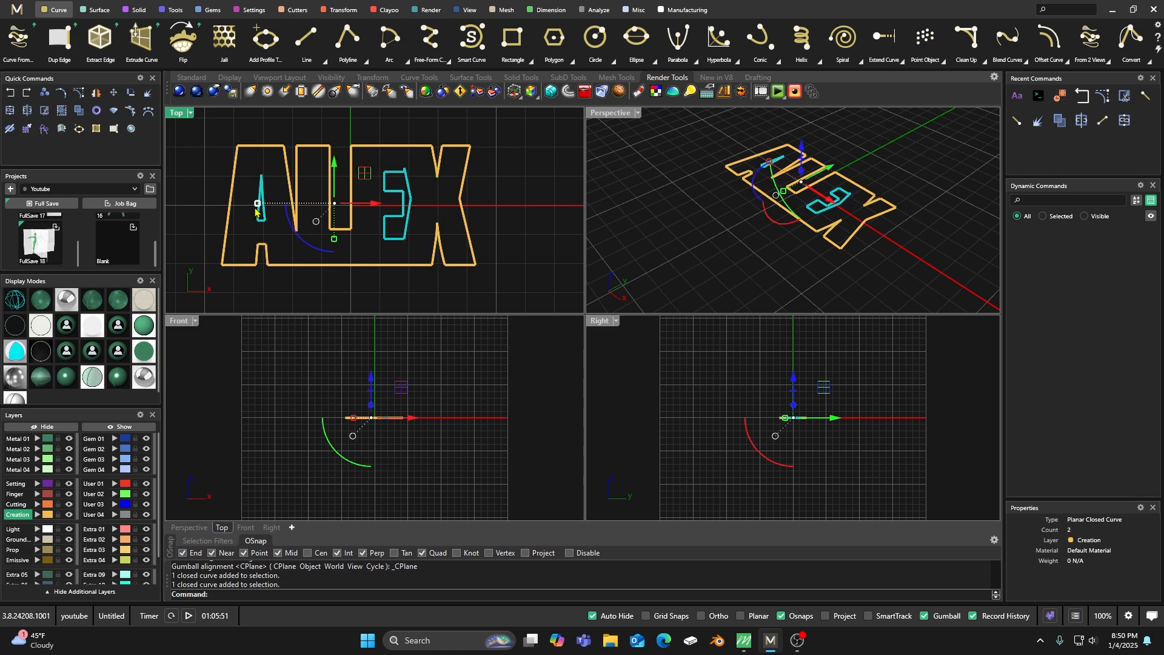
left_click(114, 484)
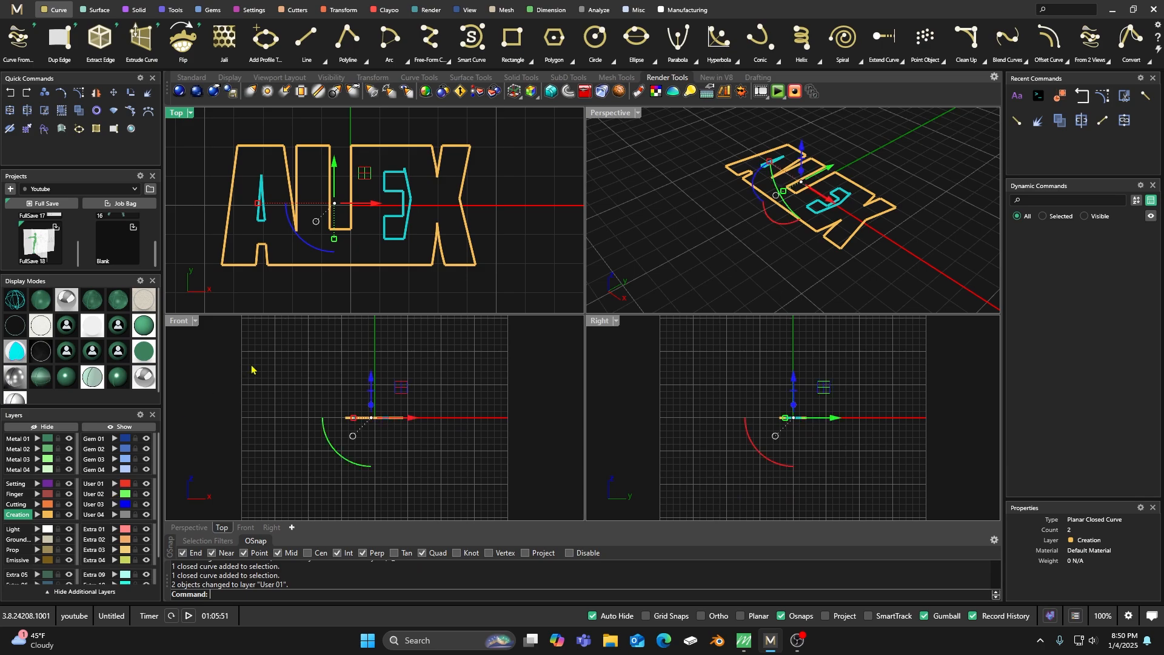
left_click(256, 368)
scroll(390, 216, "down", 4)
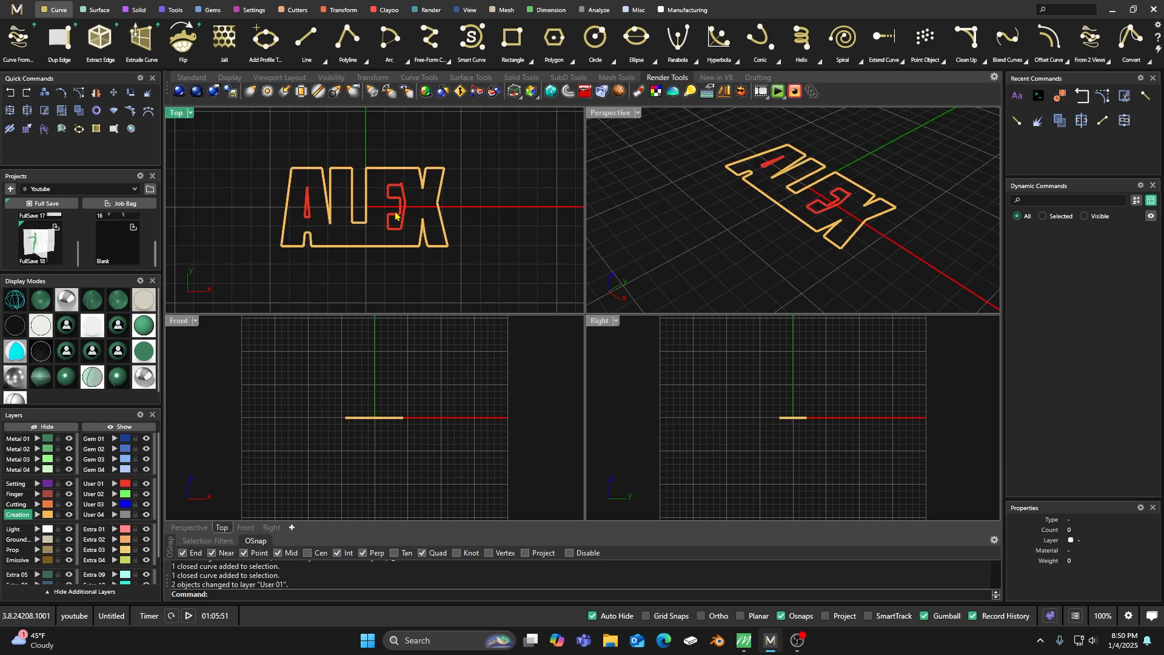
left_click(372, 248)
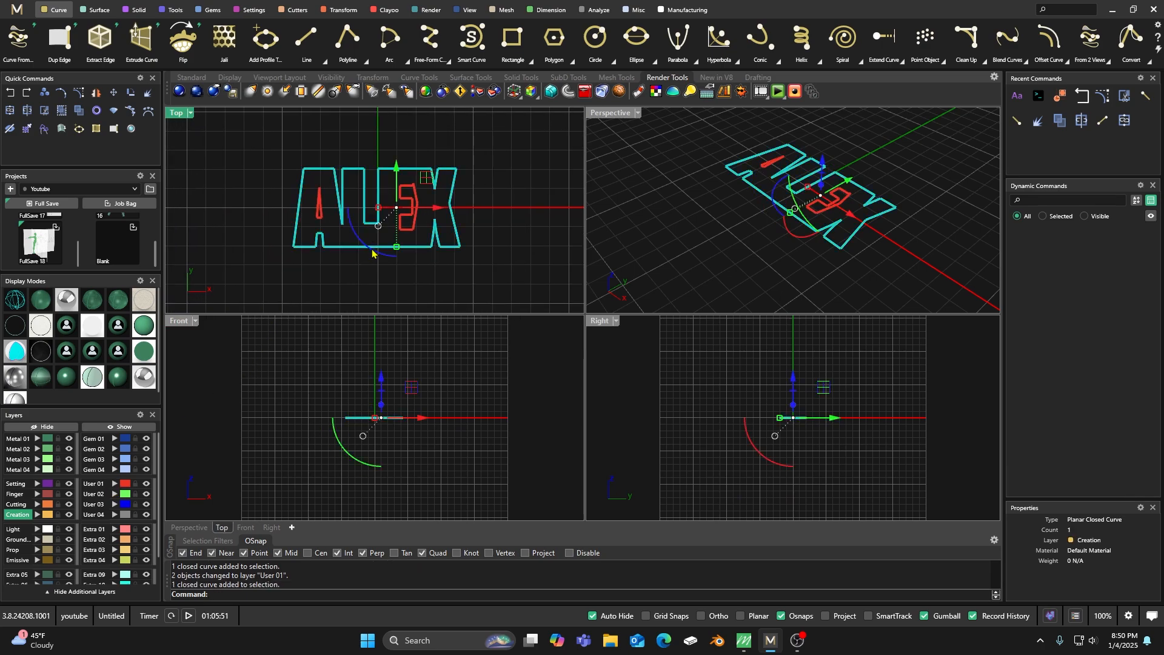
left_click(352, 144)
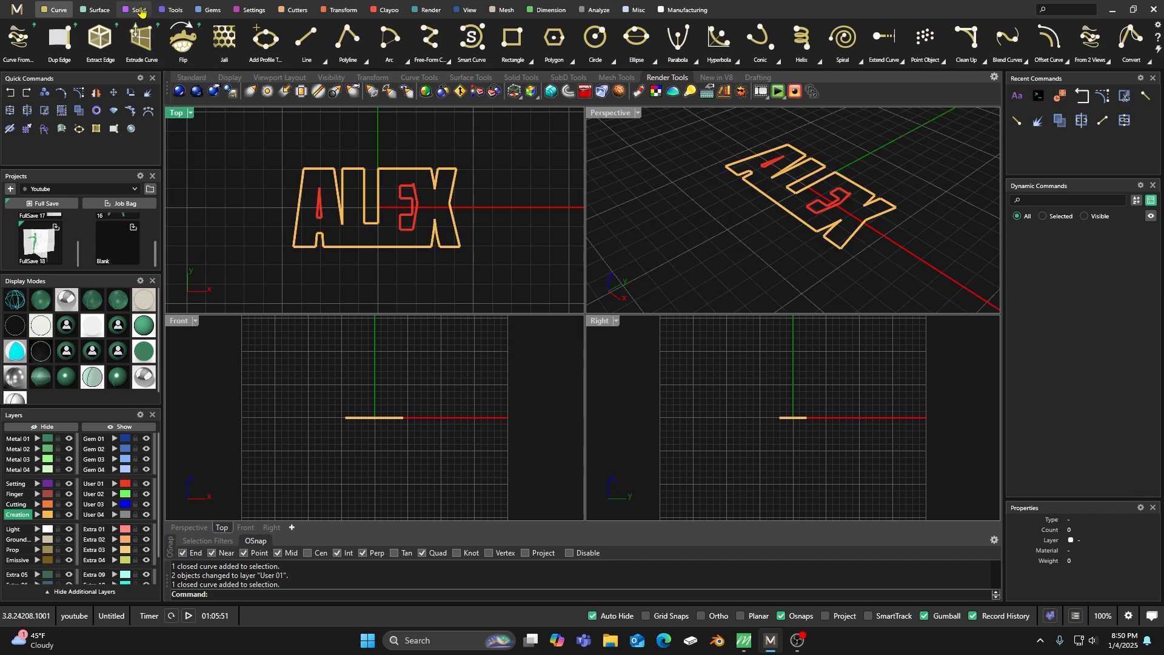
Create a ring rail at US size 7.
left_click(173, 10)
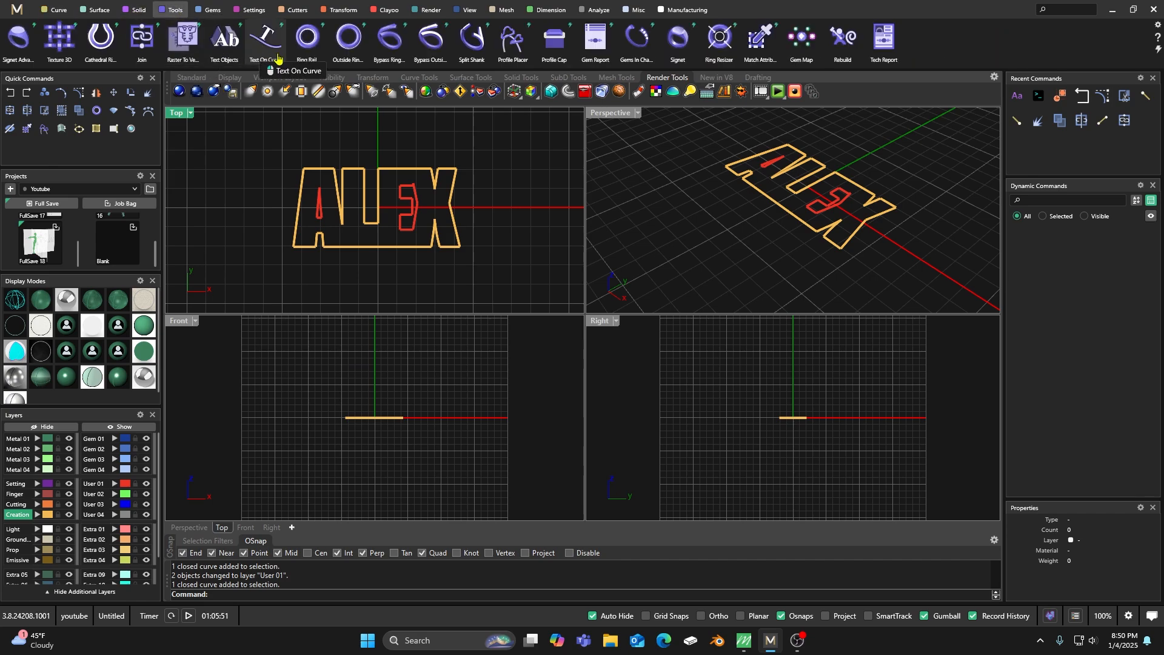
left_click(307, 38)
right_click(392, 168)
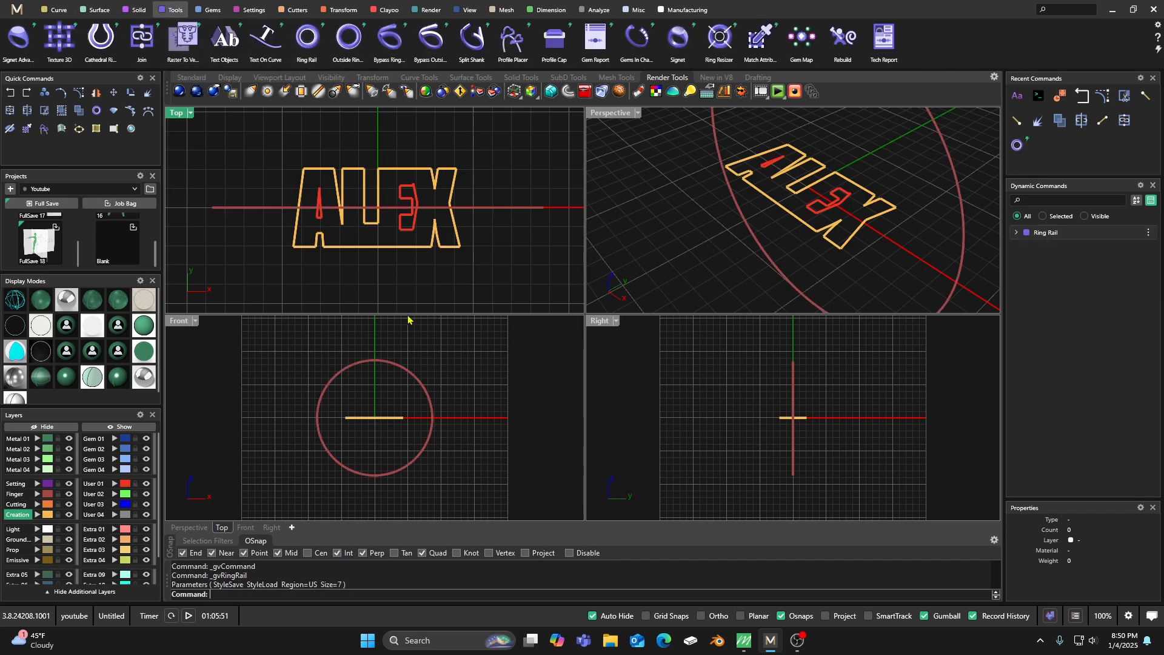
Scale all three lettering curves up uniformly about their center until they span the ring rail's diameter.
scroll(411, 289, "down", 2)
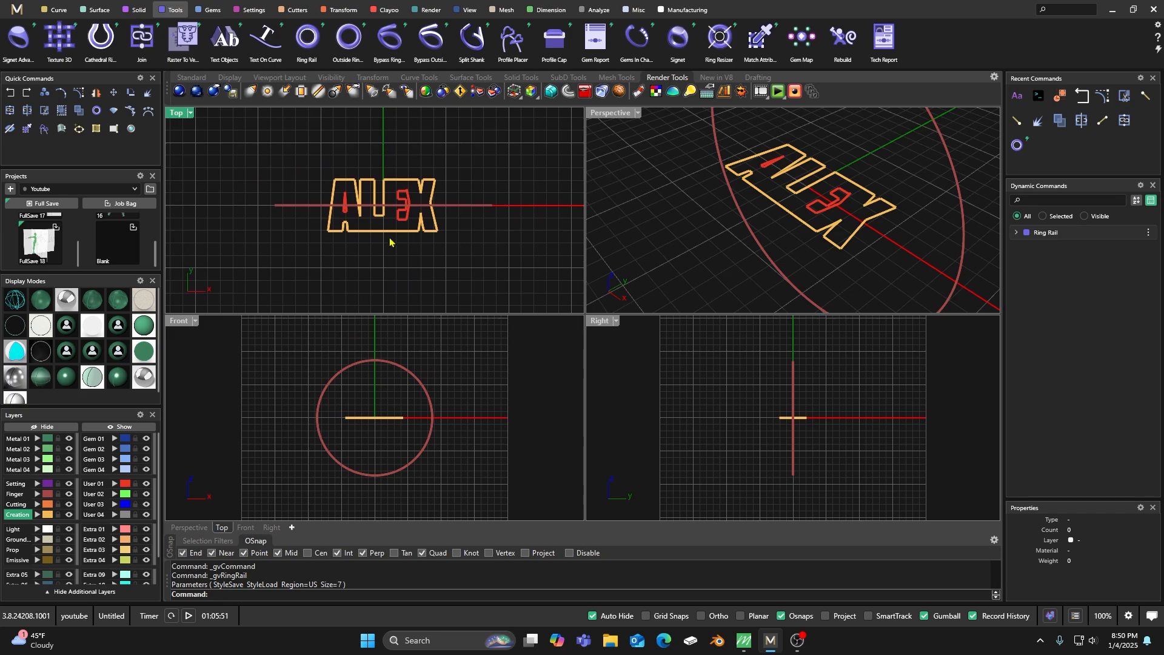
left_click_drag(312, 170, 452, 268)
left_click_drag(326, 209, 278, 205)
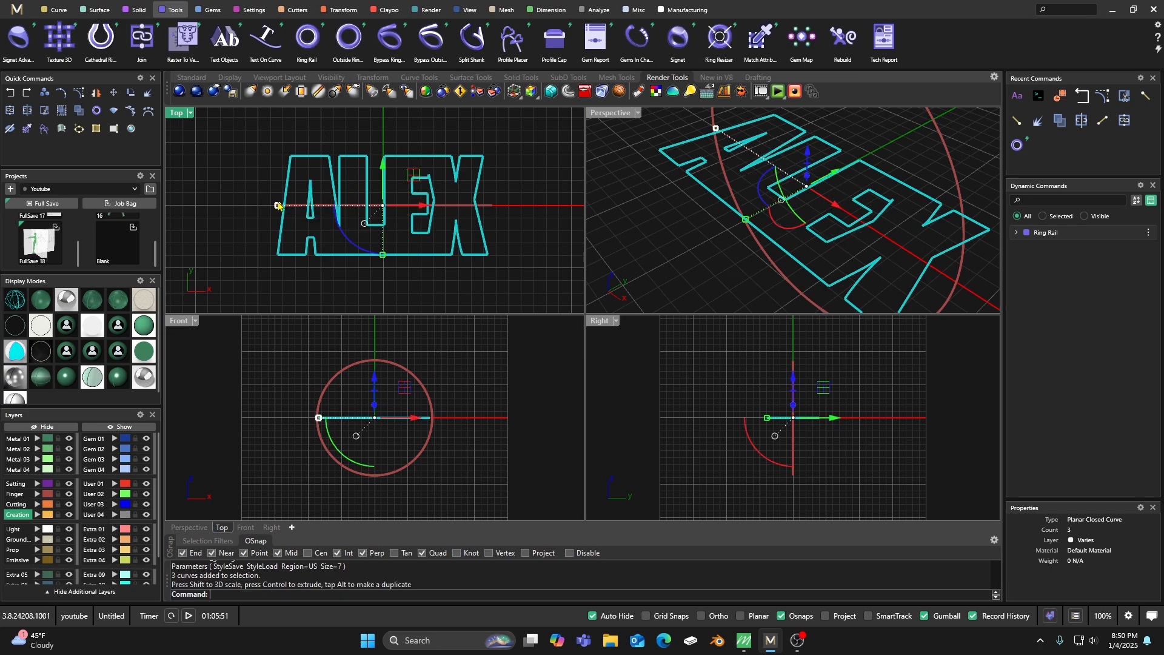
left_click(353, 131)
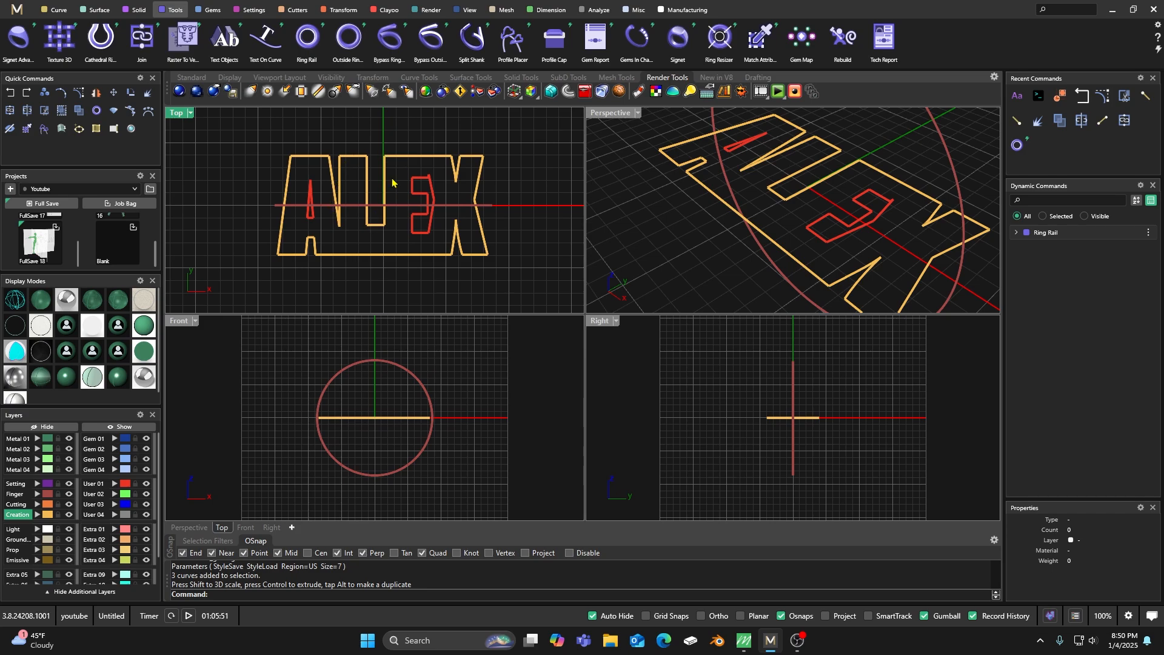
scroll(387, 146, "down", 2)
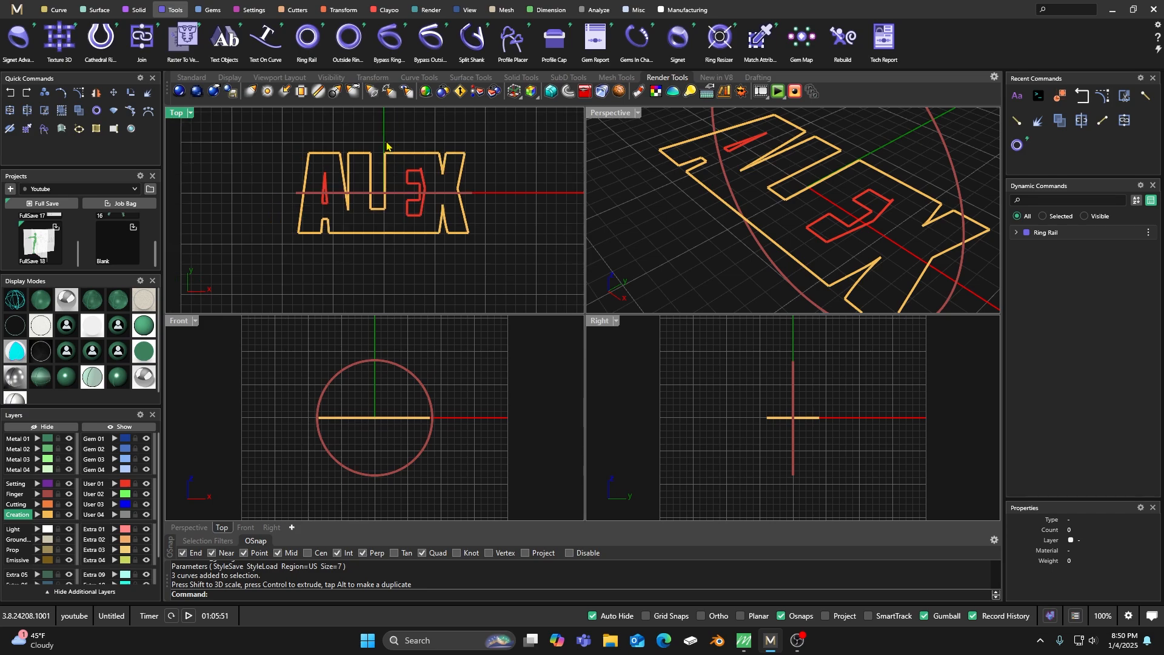
Save the outer outline to the SignetTop profile library, named after the lettering, overwriting the existing file.
left_click(55, 10)
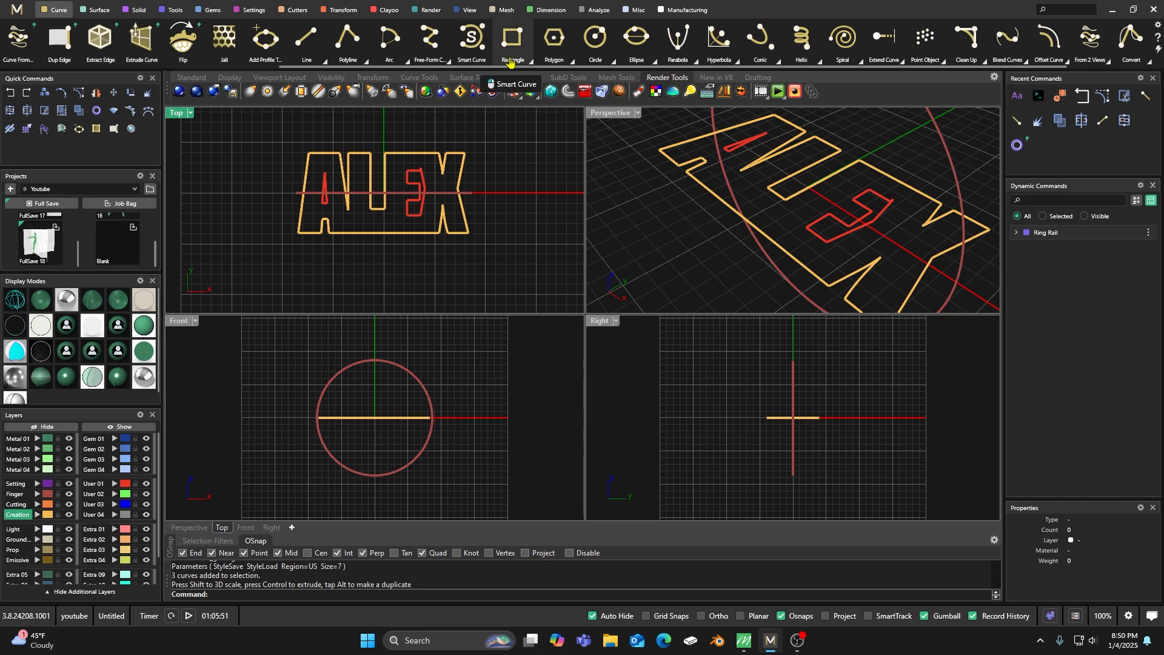
left_click(265, 41)
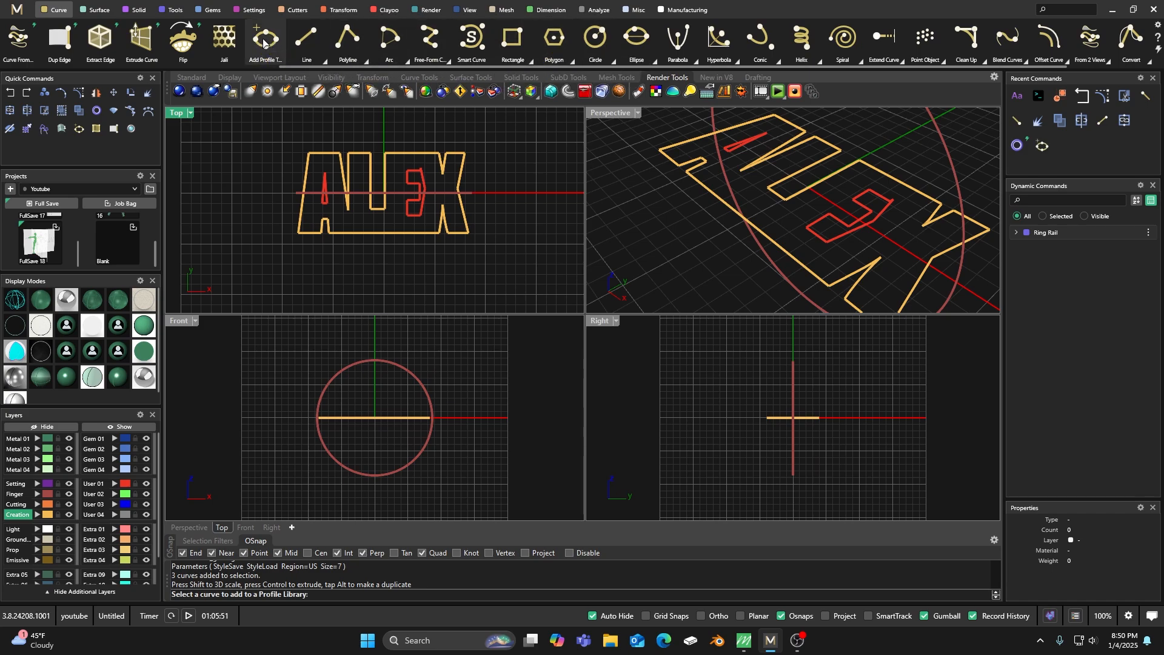
left_click(380, 235)
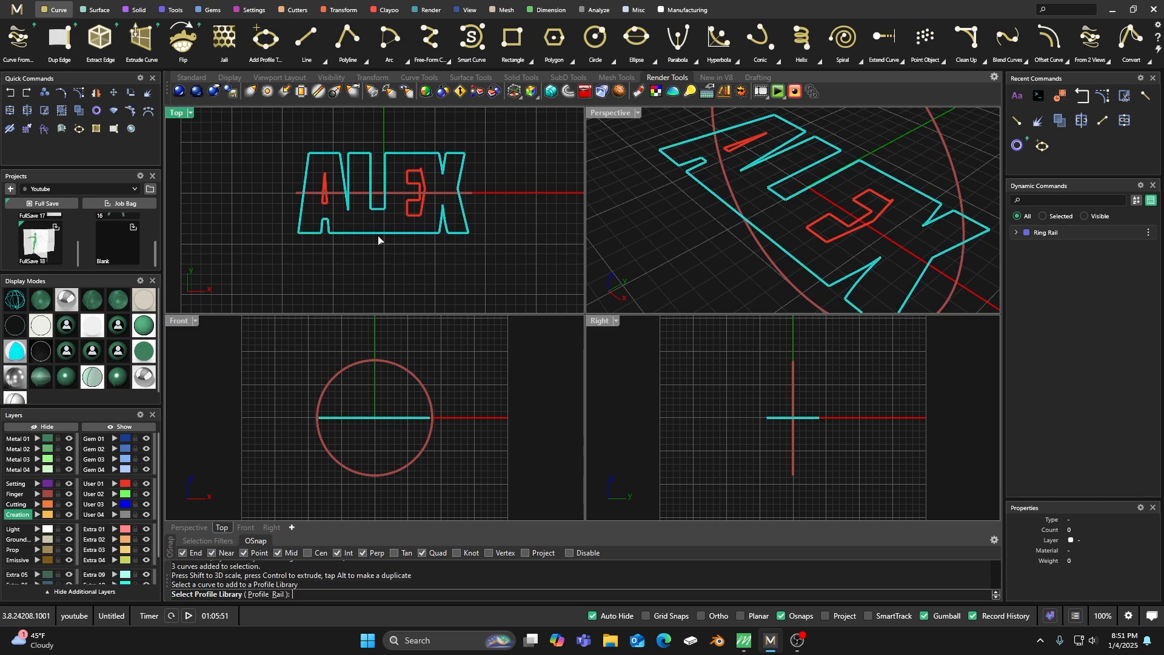
left_click(258, 595)
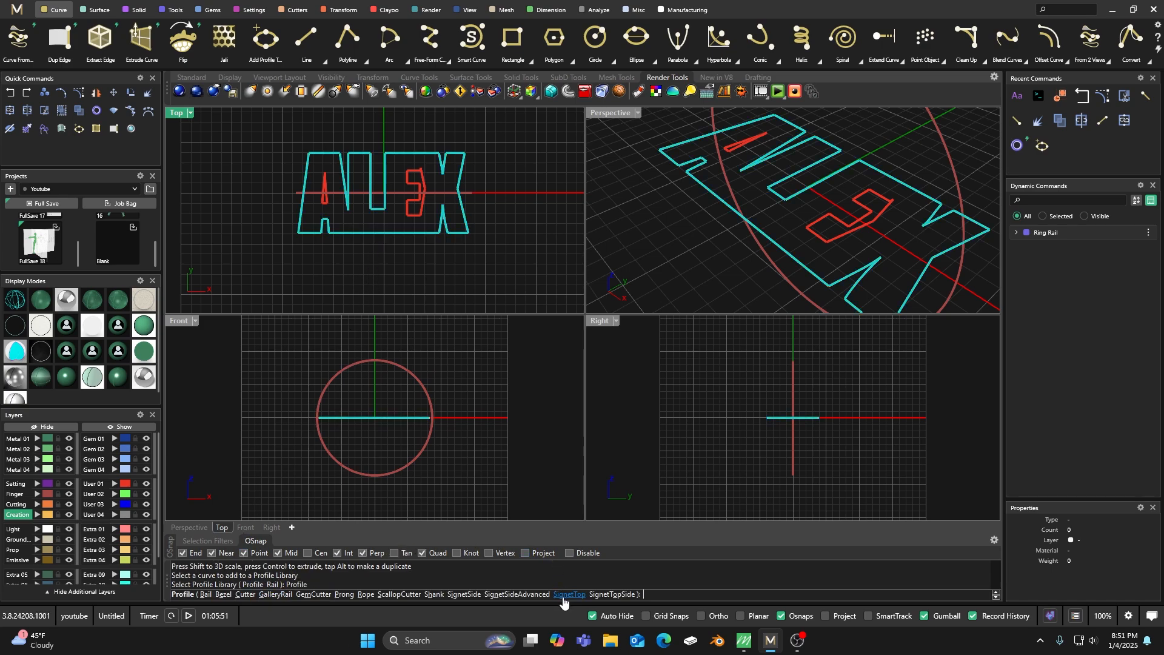
left_click(569, 594)
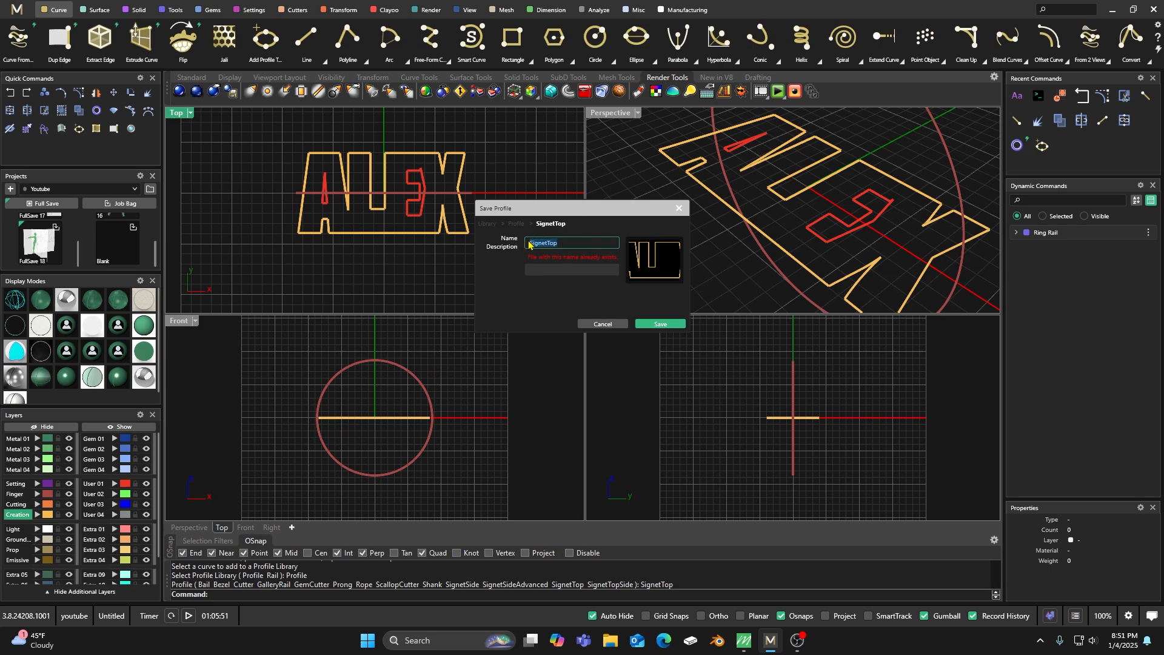
type("A")
key("Tab")
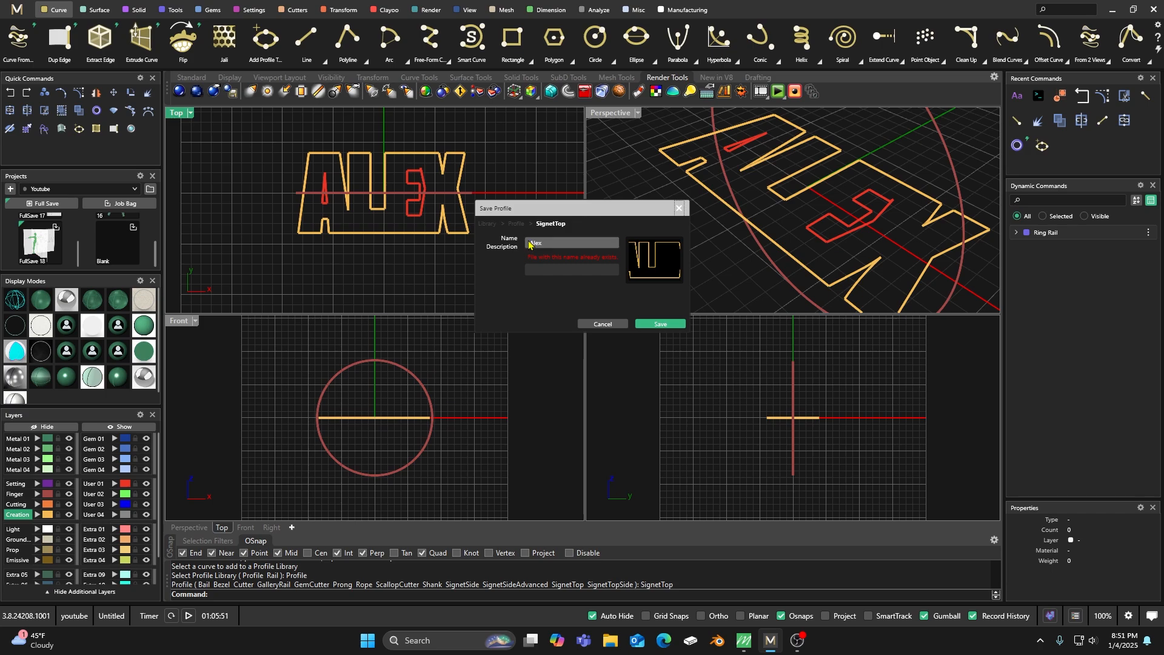
left_click(660, 323)
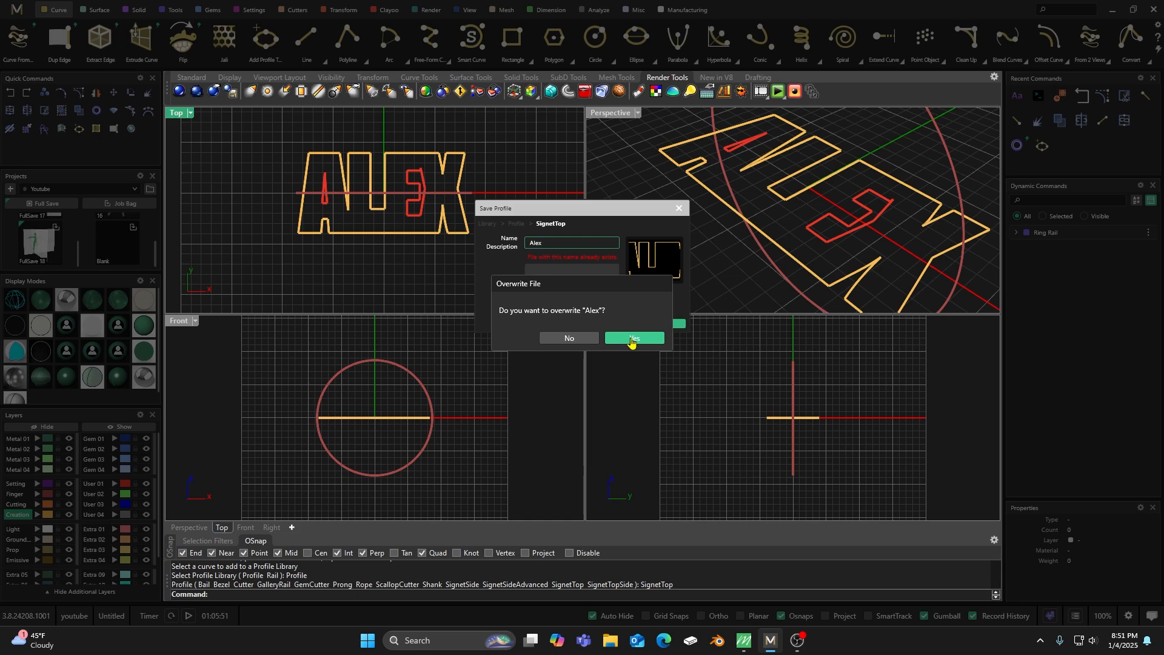
left_click(631, 340)
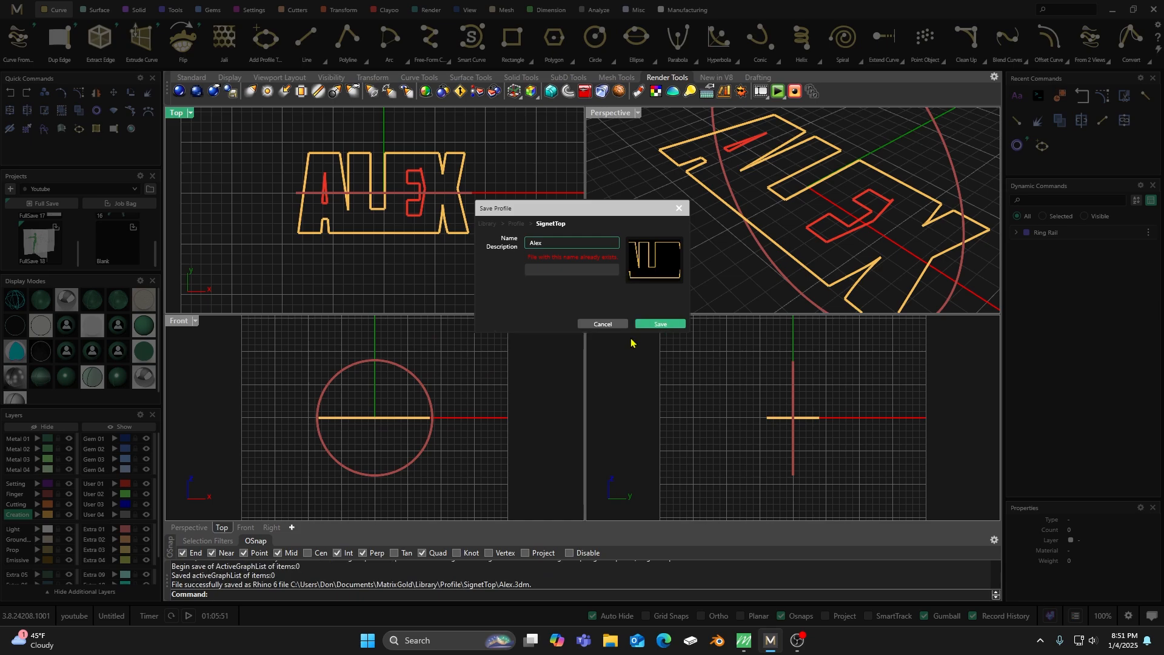
left_click(614, 209)
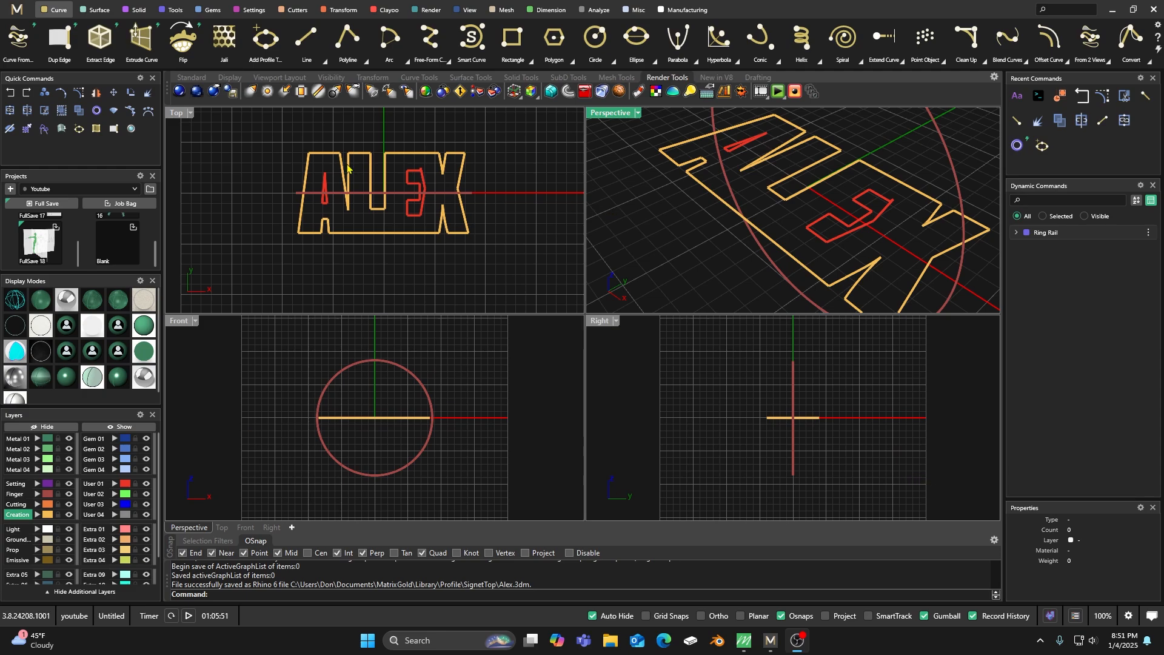
Start an advanced signet ring on the ring rail with a top distance to finger of 5 mm.
left_click(171, 10)
left_click(18, 37)
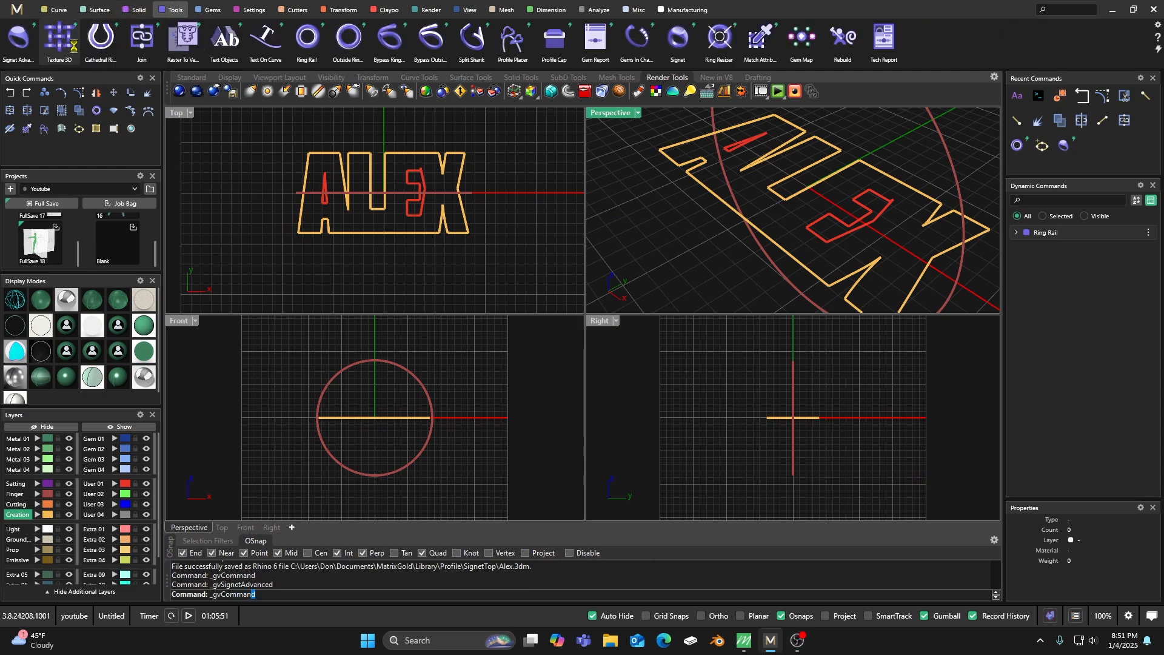
left_click(375, 350)
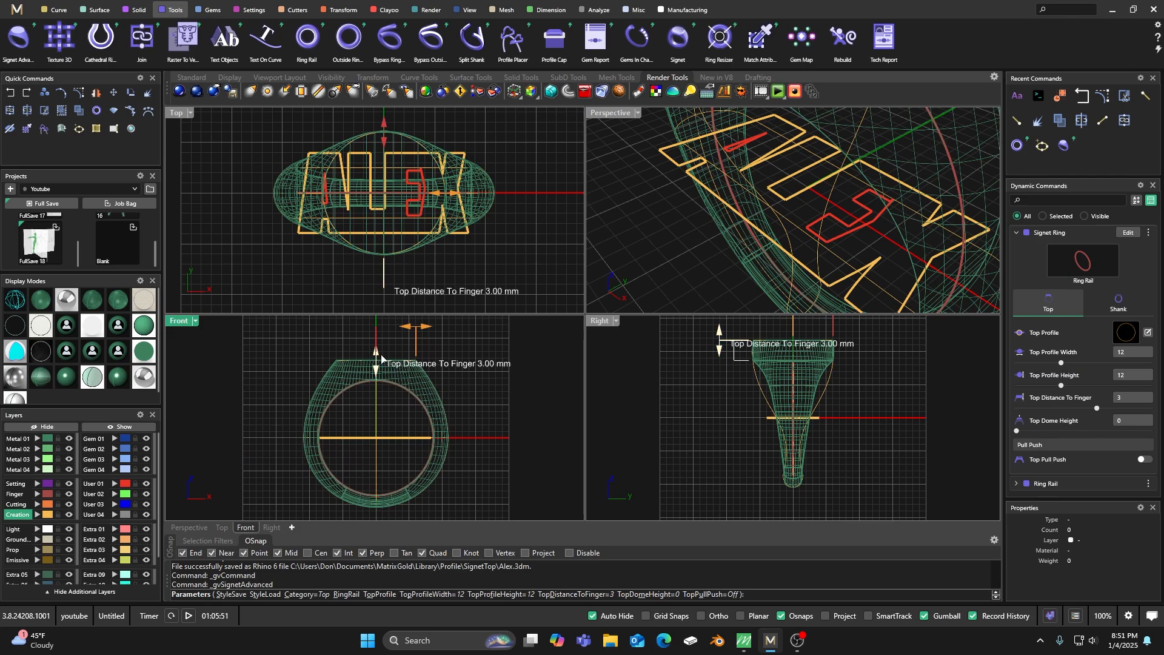
left_click_drag(377, 362, 377, 348)
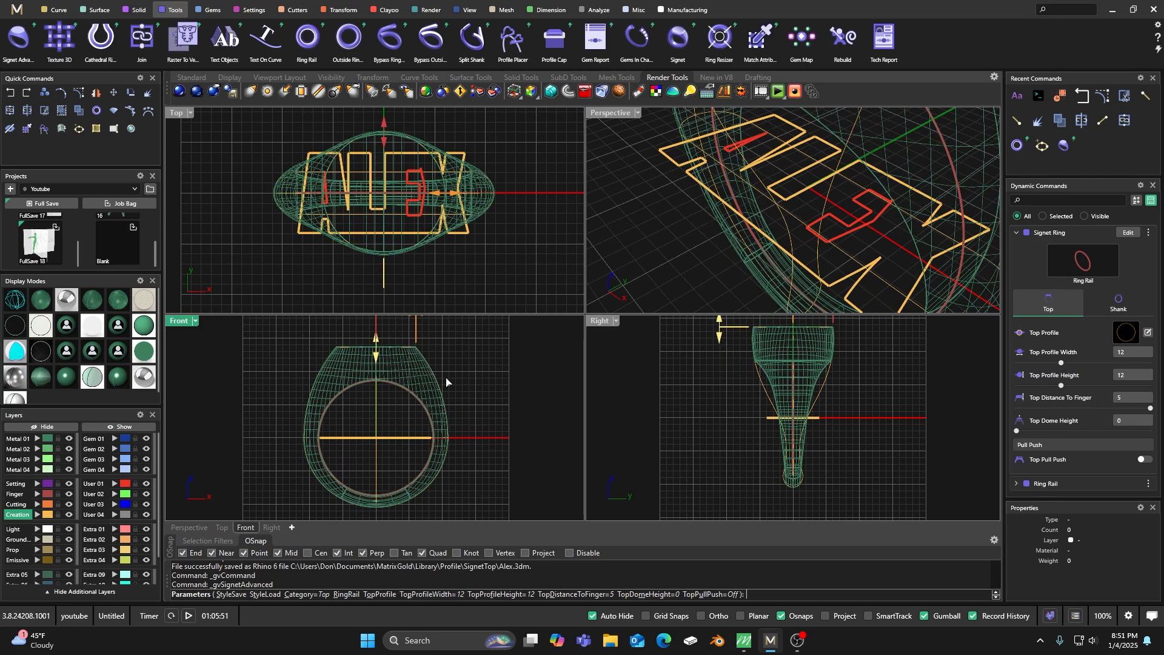
Set the signet shank's right side profile height and bottom profile height to 2.5 mm, and finish the ring.
left_click(1119, 303)
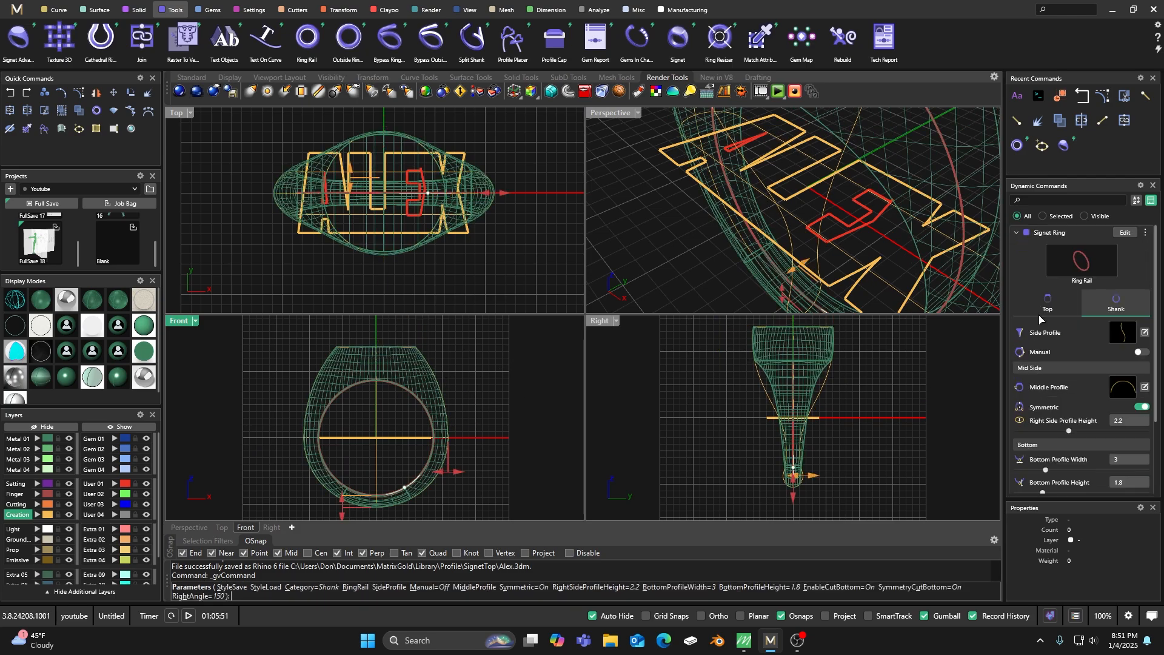
left_click_drag(452, 477, 451, 477)
scroll(388, 409, "down", 6)
scroll(365, 465, "up", 6)
left_click_drag(363, 468, 369, 467)
right_click(484, 403)
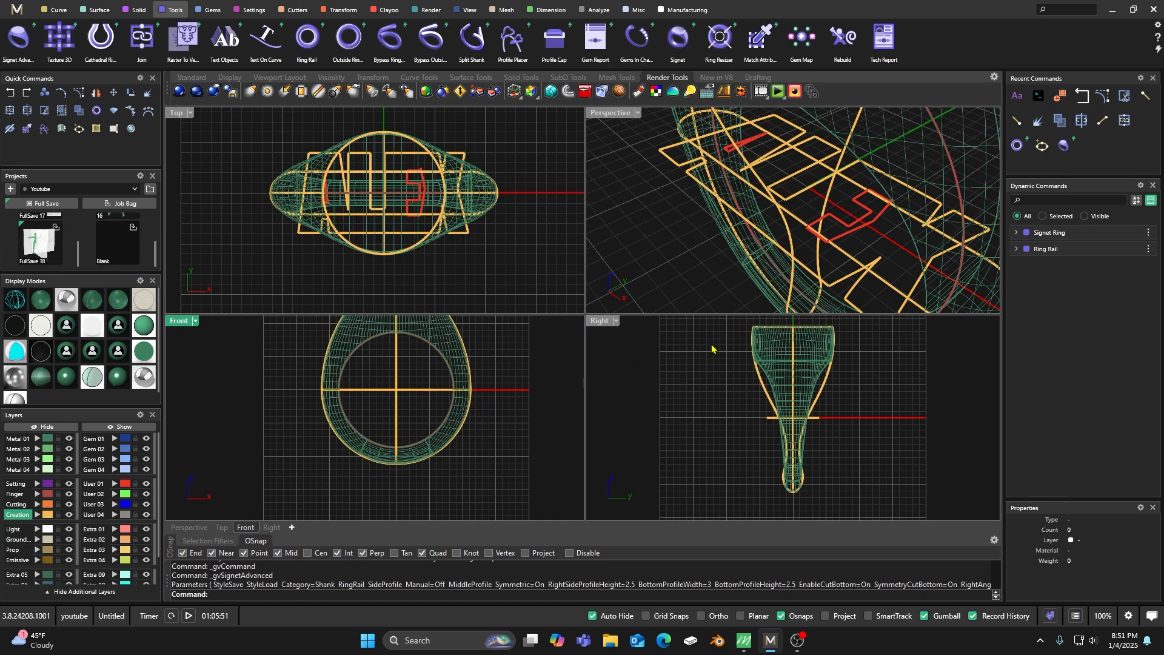
Edit the signet ring and try to use the saved lettering outline from the SignetTop library as its top profile.
left_click(767, 345)
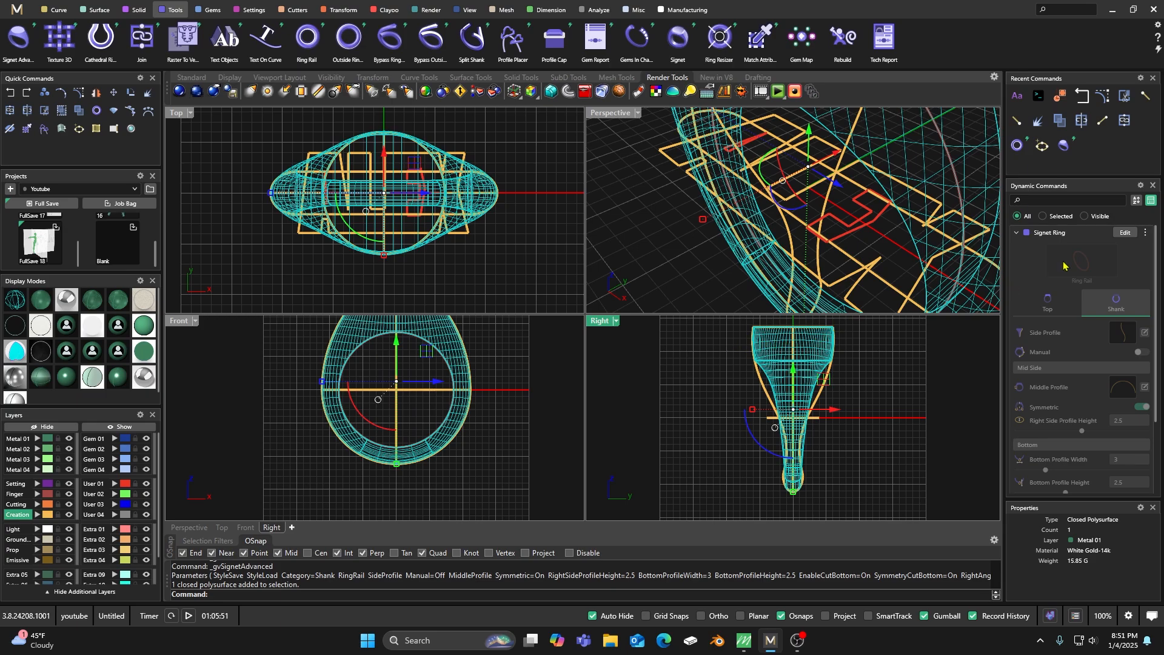
left_click(1124, 233)
left_click(1047, 303)
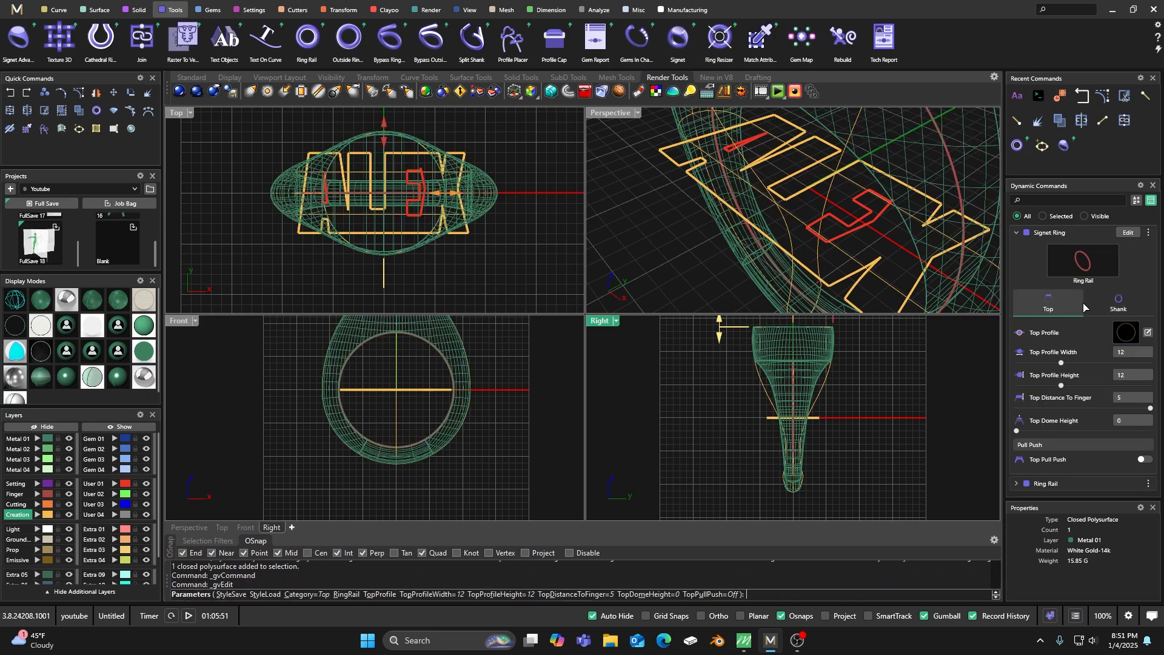
left_click(1124, 334)
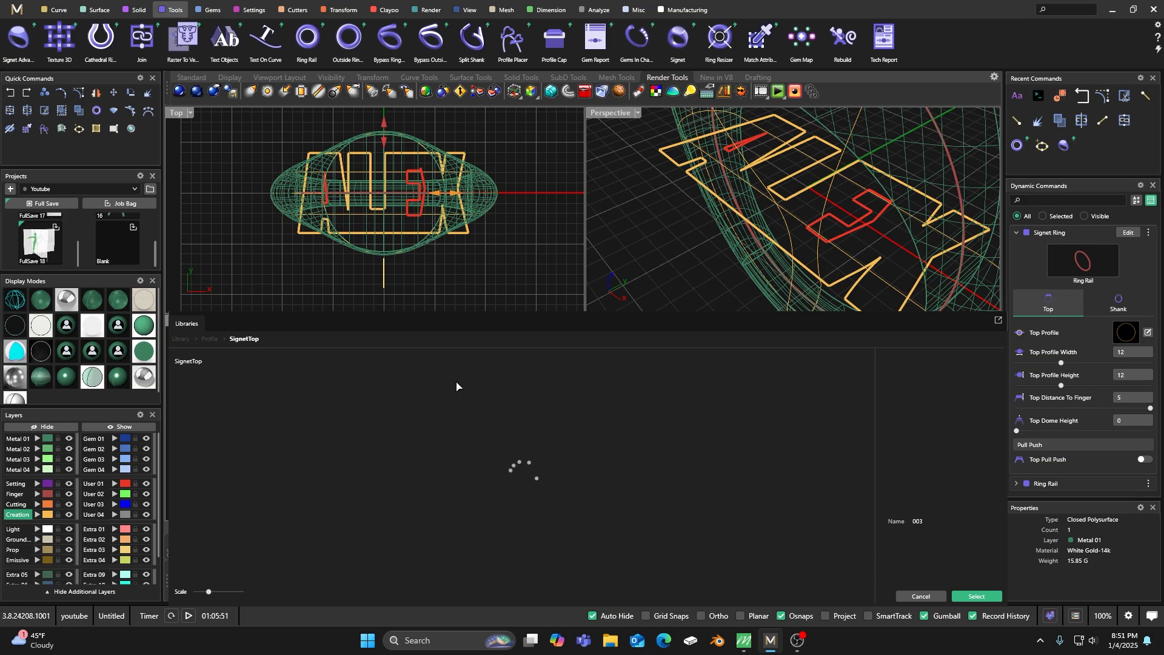
scroll(446, 431, "down", 4)
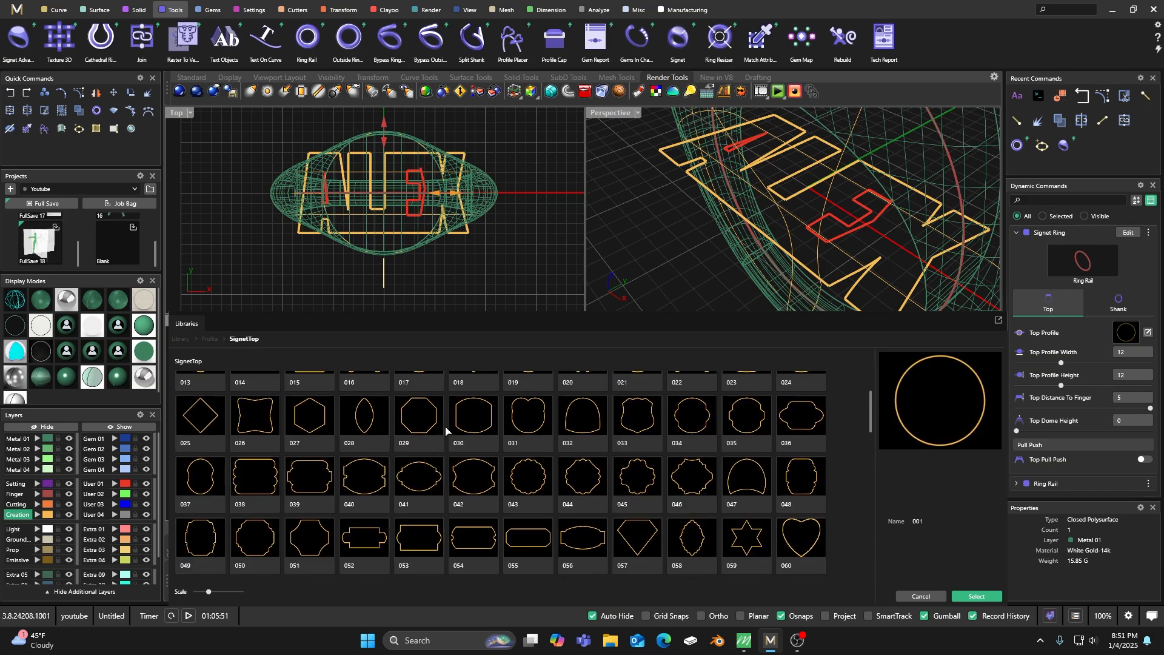
scroll(446, 430, "down", 7)
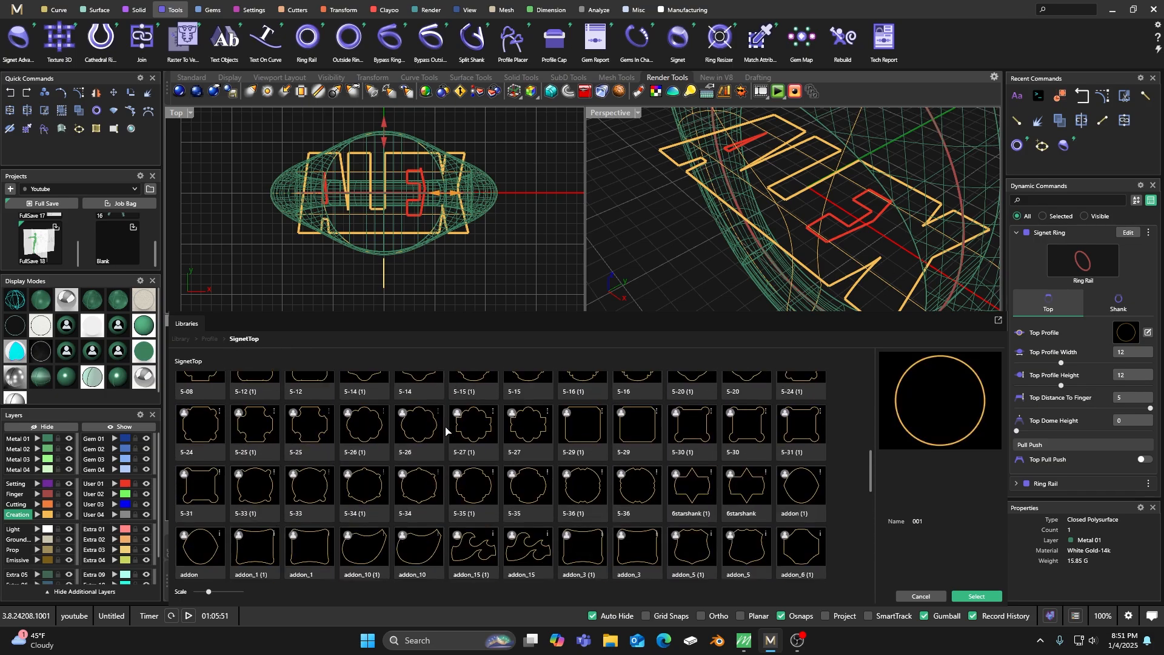
scroll(446, 431, "down", 1)
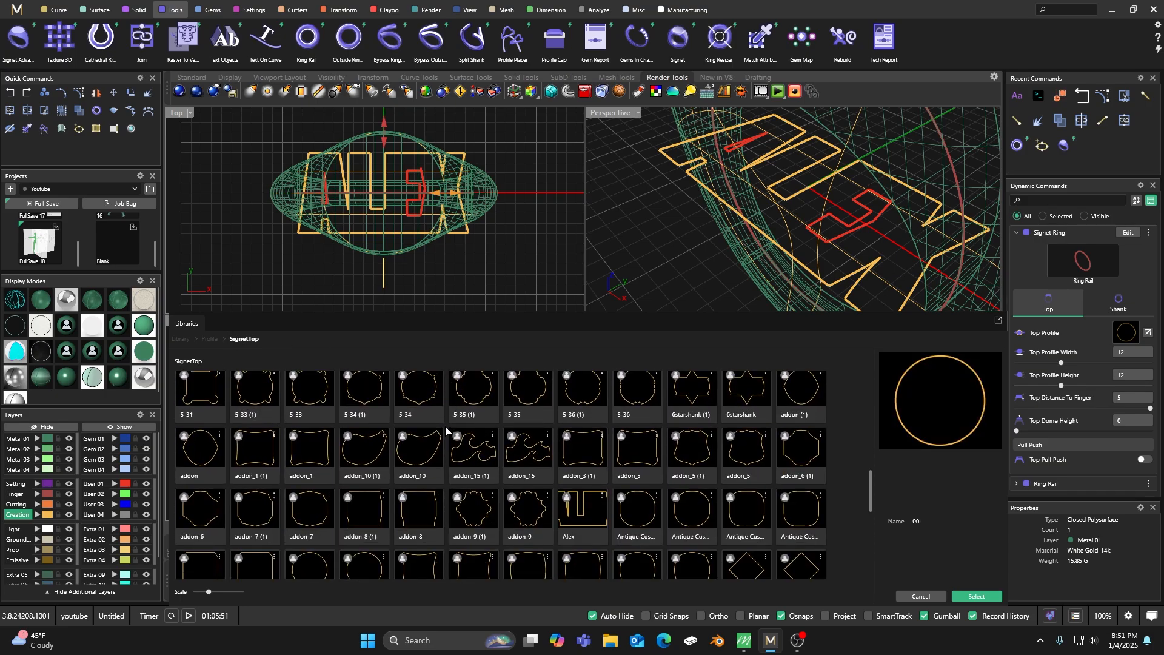
double_click(581, 517)
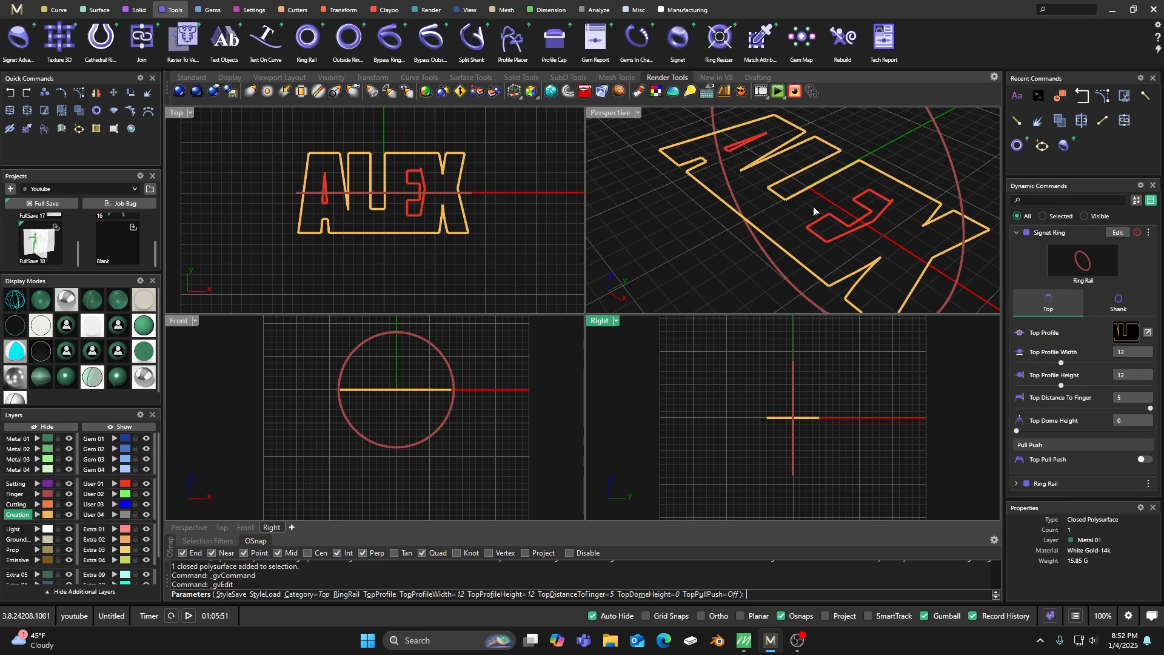
Close the signet ring edit and delete the signet ring from the model.
right_click_drag(741, 202, 810, 209)
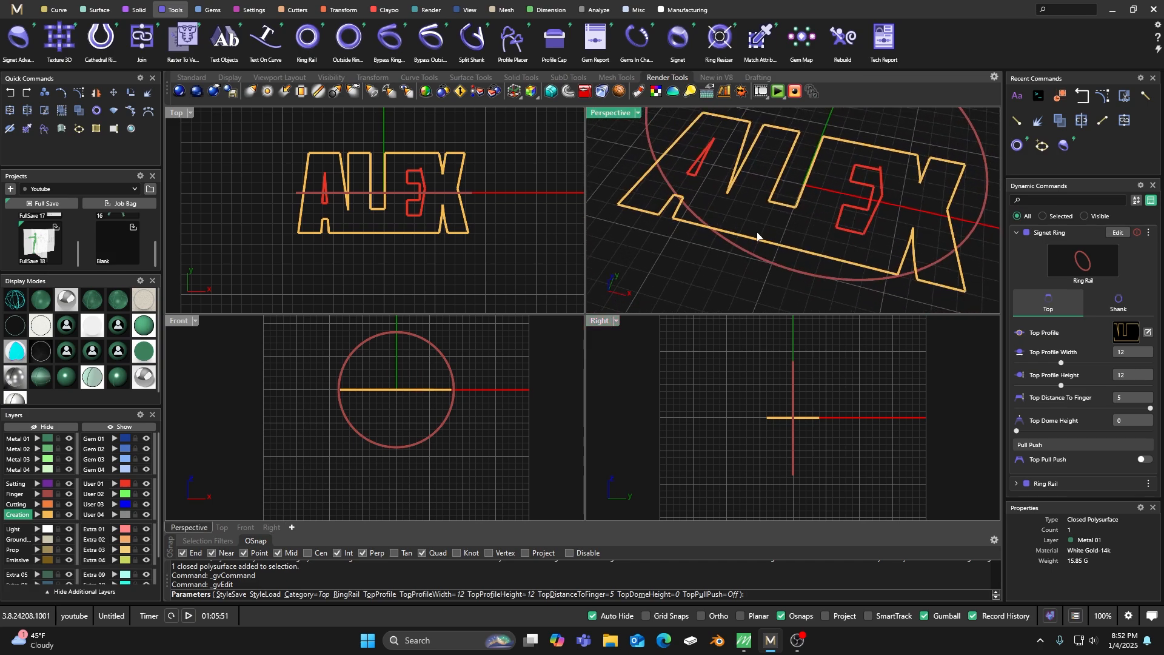
right_click(671, 284)
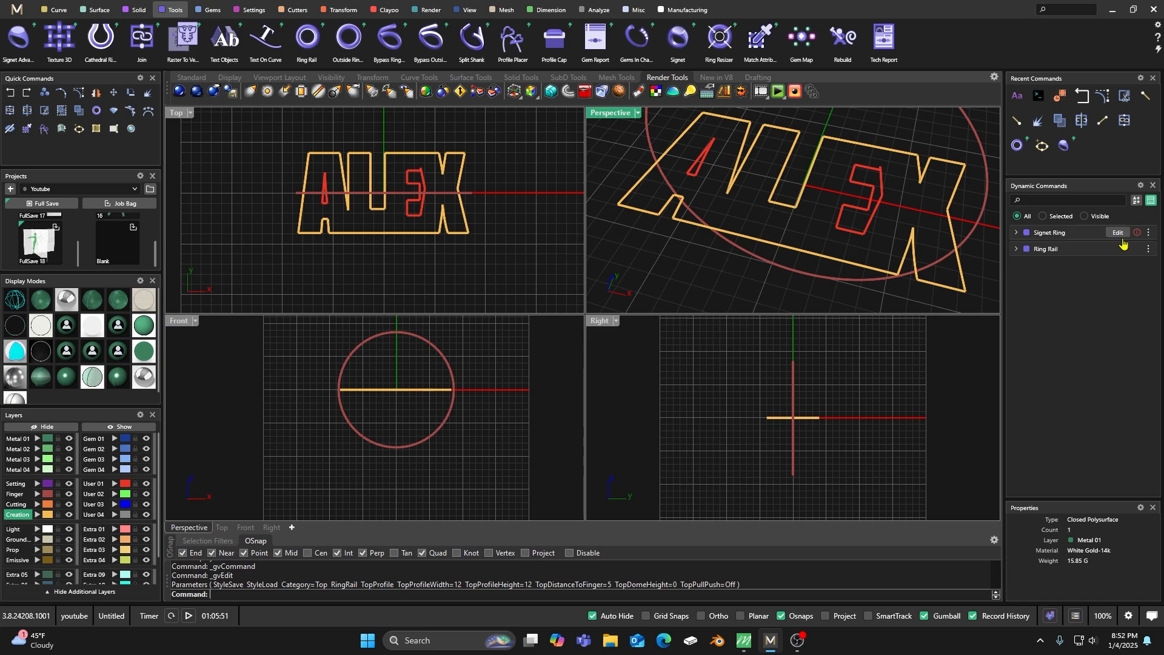
left_click(1147, 238)
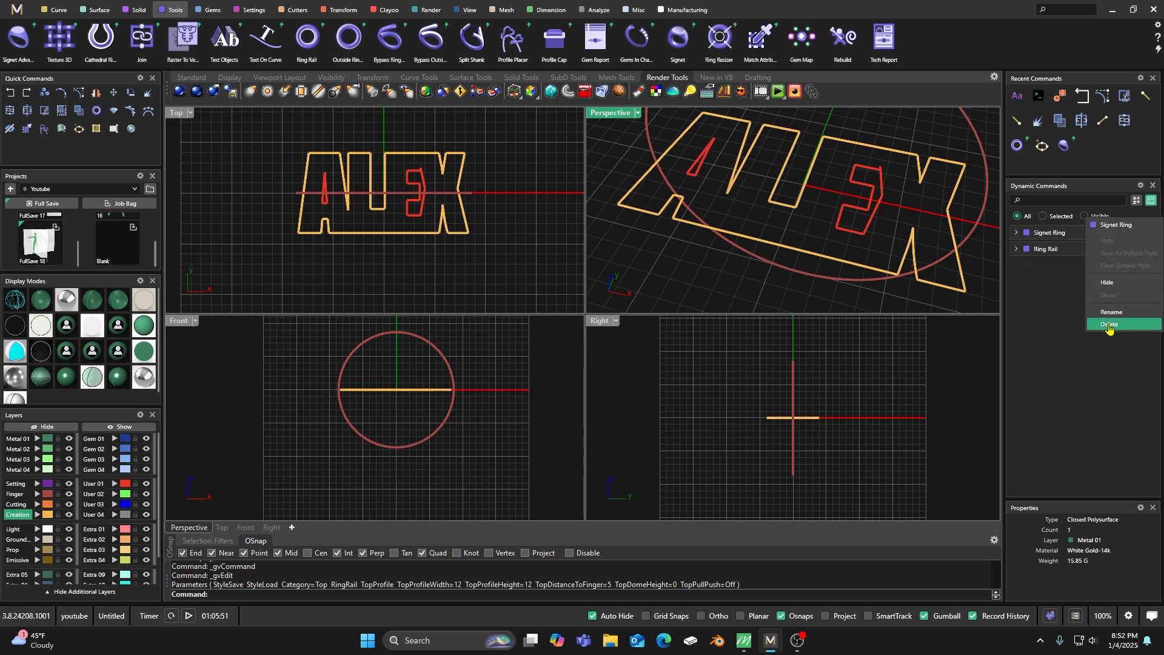
left_click(1107, 328)
scroll(381, 163, "up", 4)
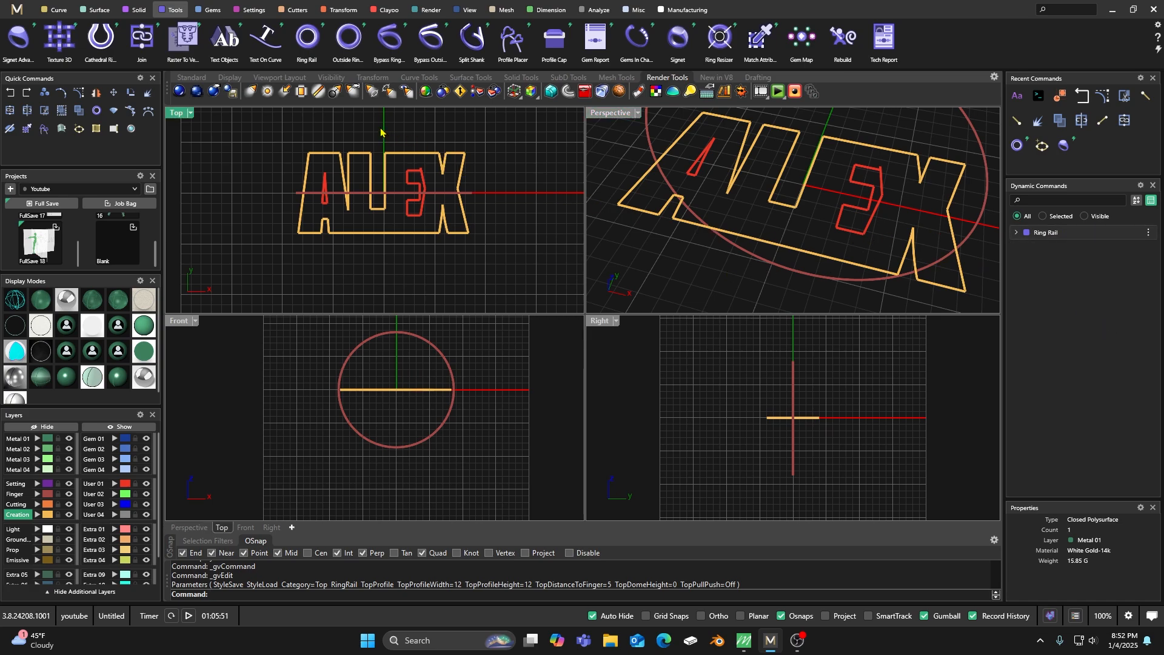
scroll(365, 188, "up", 3)
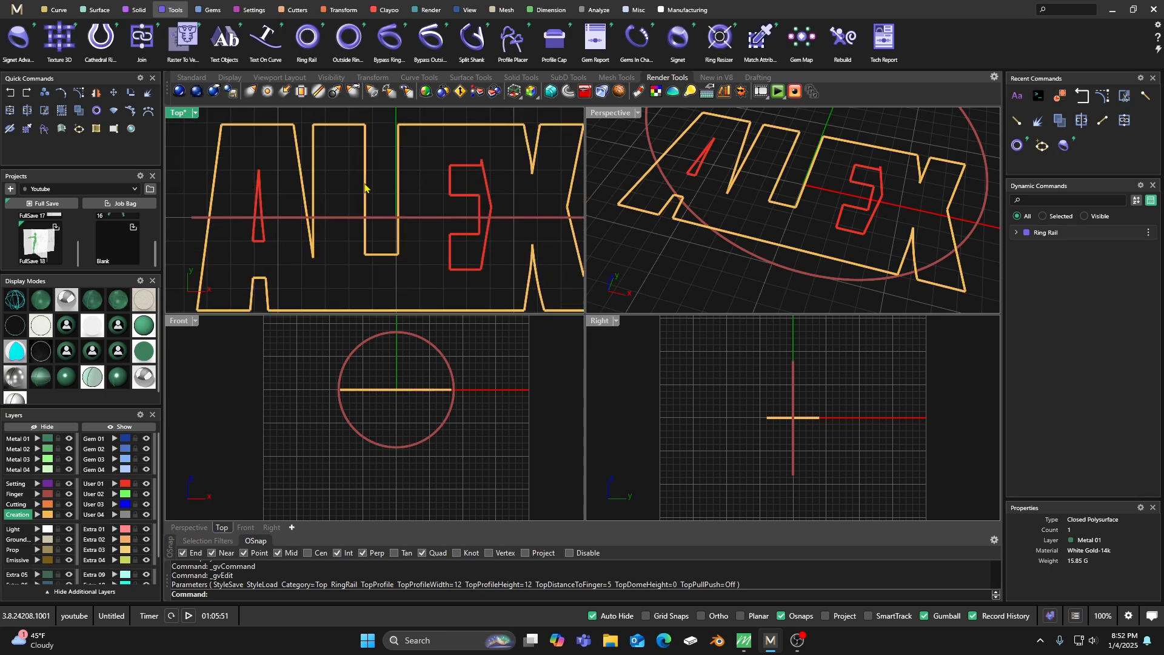
right_click_drag(368, 189, 381, 198)
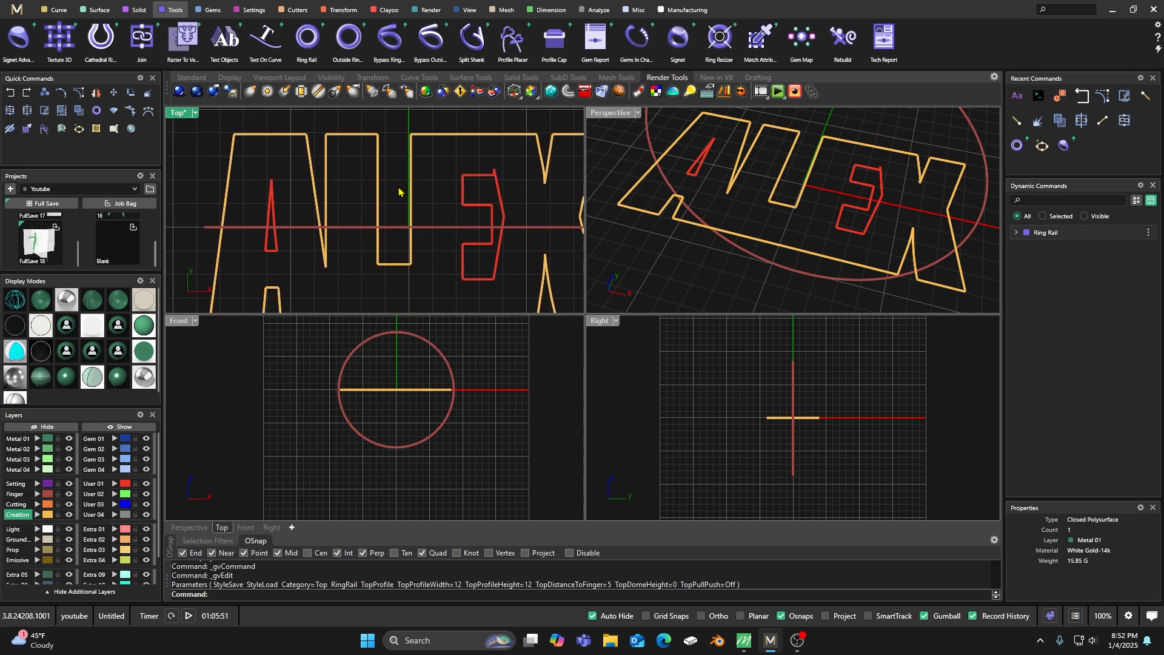
left_click(56, 11)
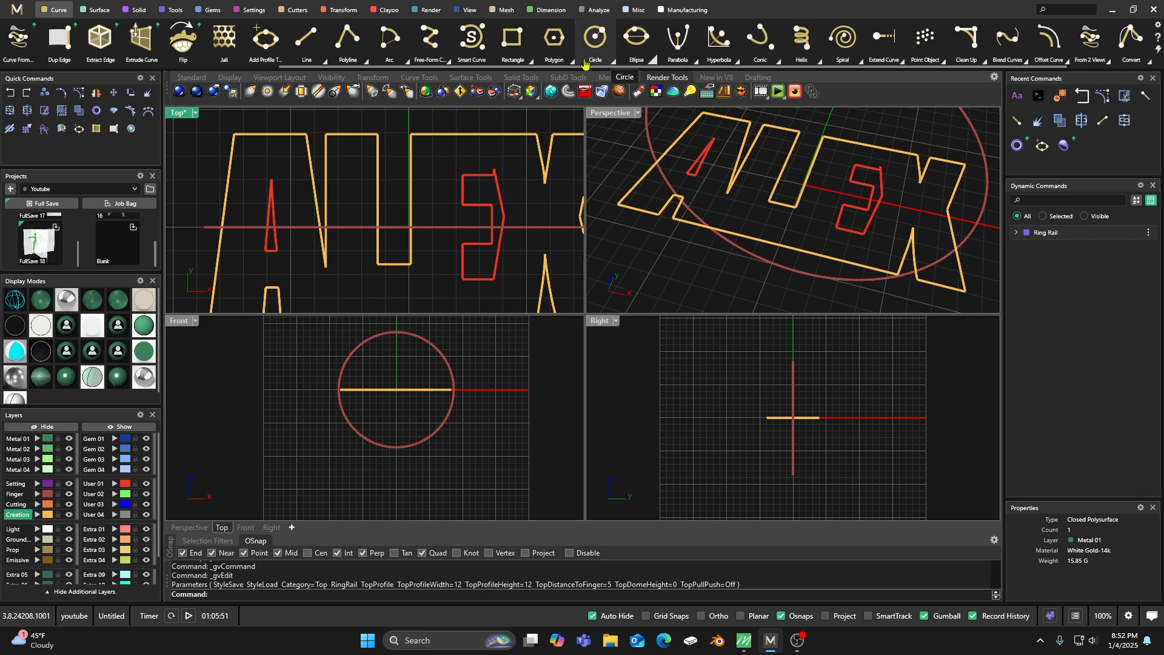
left_click(306, 37)
scroll(382, 146, "up", 5)
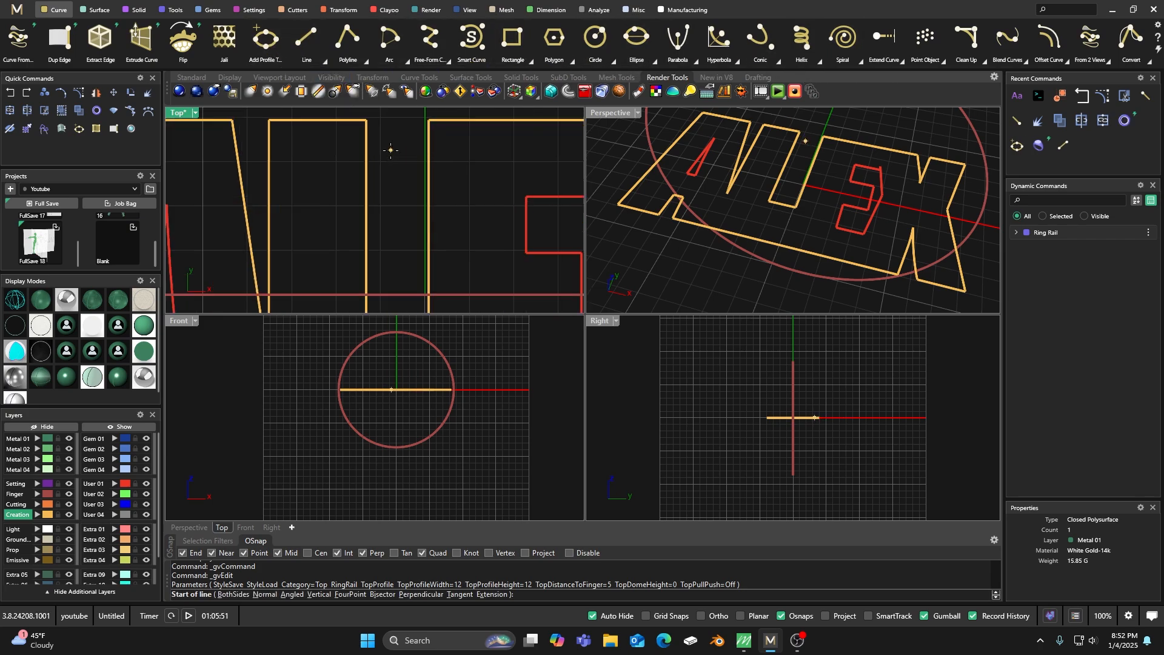
left_click(361, 126)
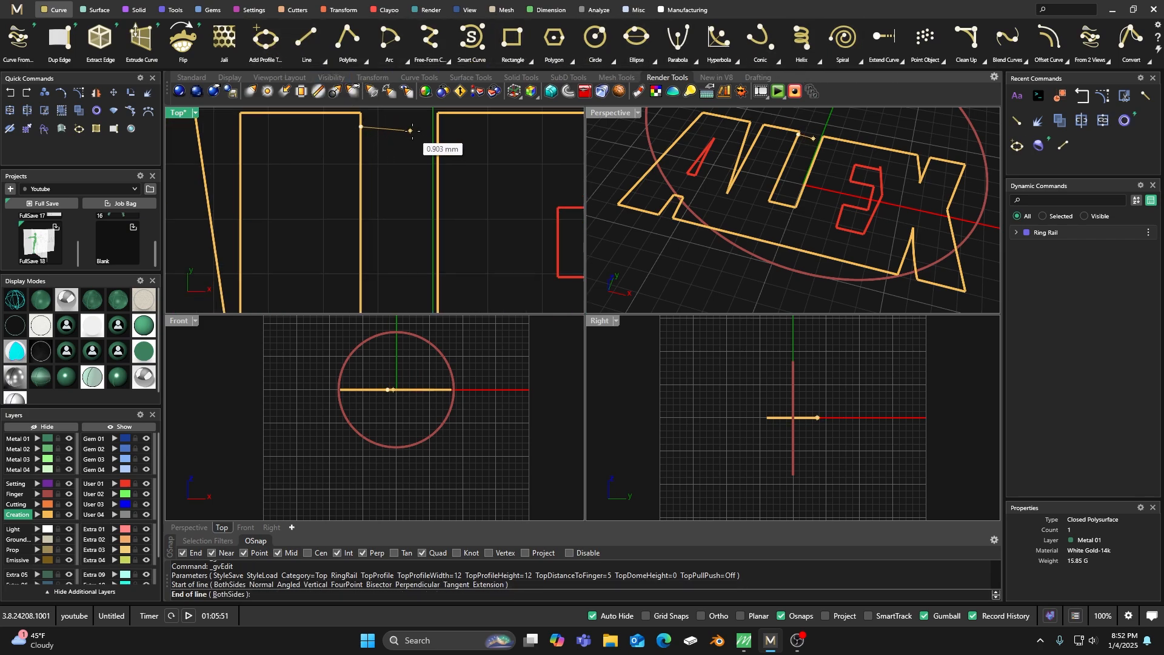
key("Escape")
scroll(403, 140, "down", 3)
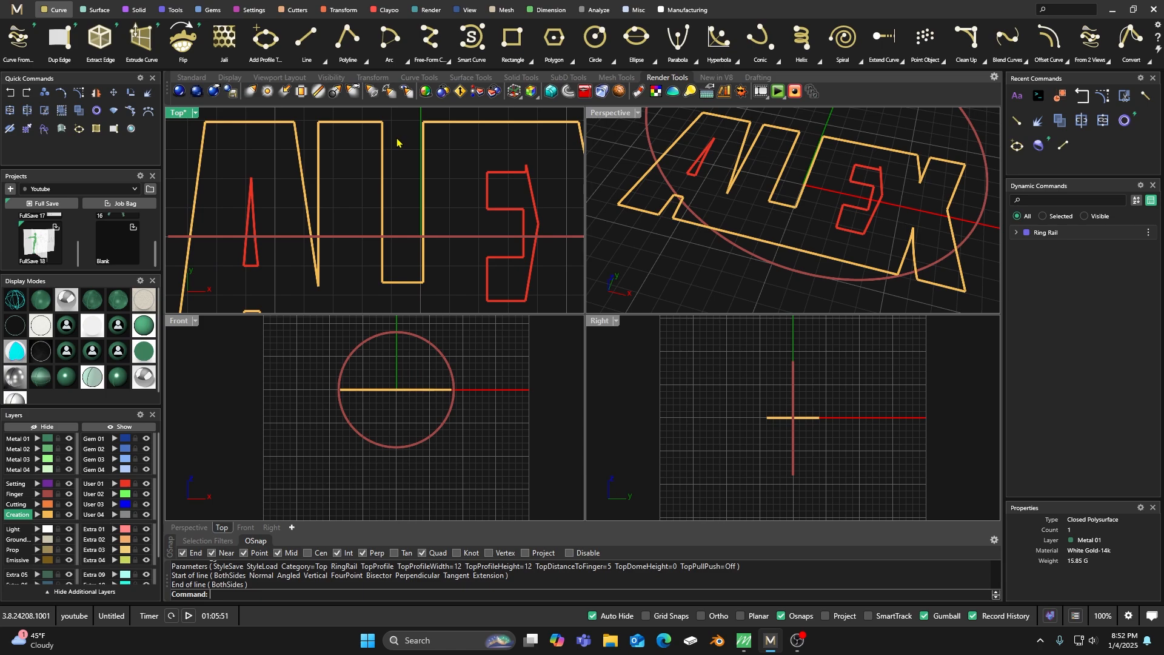
scroll(391, 129, "down", 3)
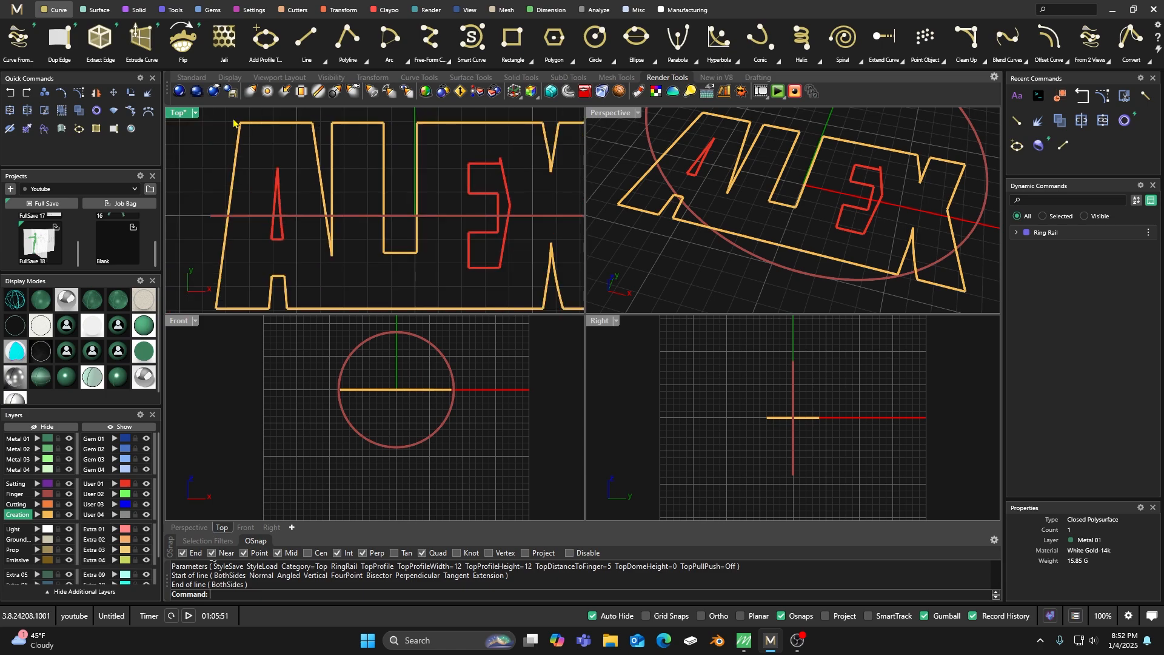
Explode the closed outer lettering outline into separate segments in the maximized Top view.
double_click(184, 113)
scroll(321, 159, "down", 3)
scroll(309, 161, "up", 3)
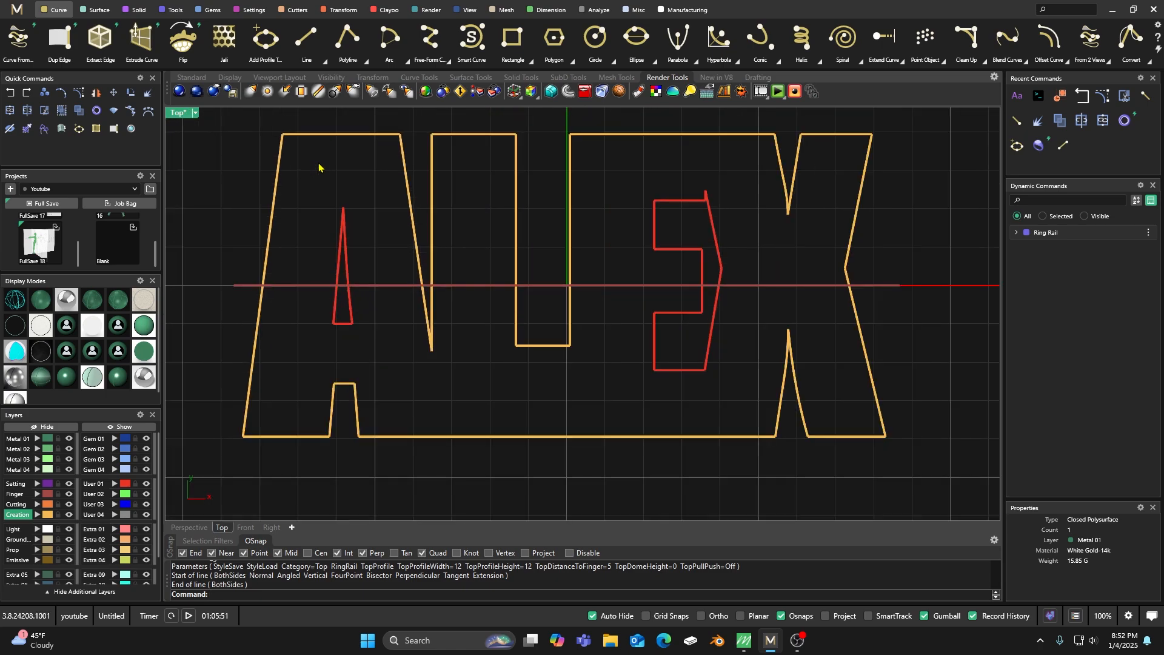
left_click(352, 135)
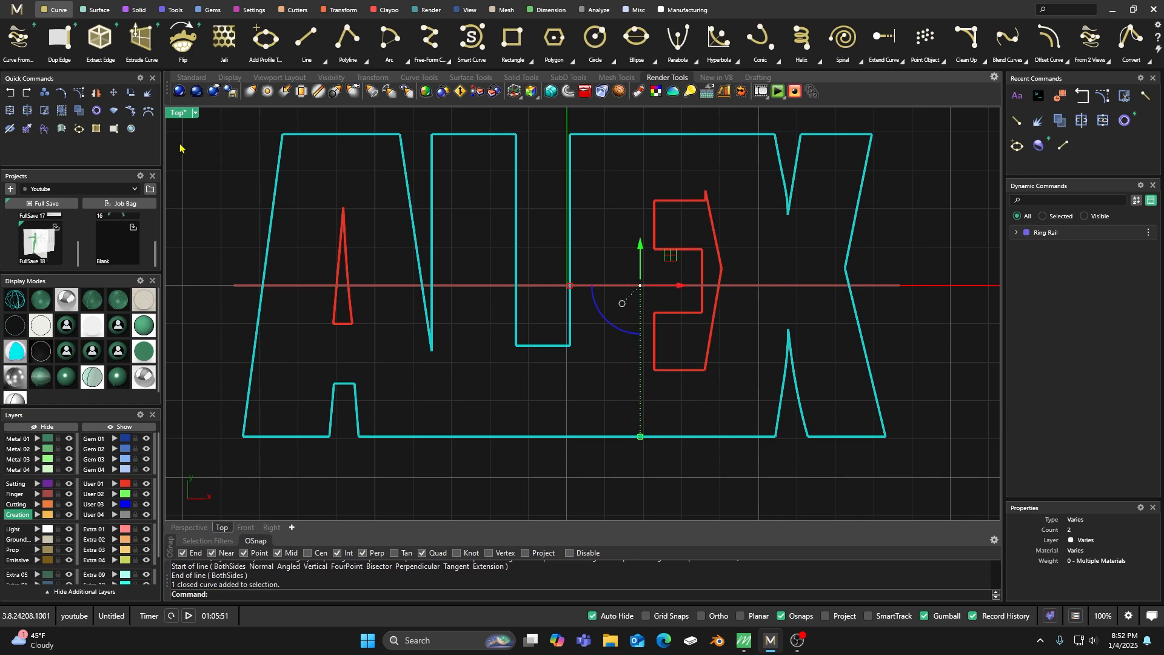
left_click(148, 94)
Fillet the outer bottom-left corner of the first letter with a 0.05 mm radius using Fillet Curves.
scroll(800, 39, "down", 3)
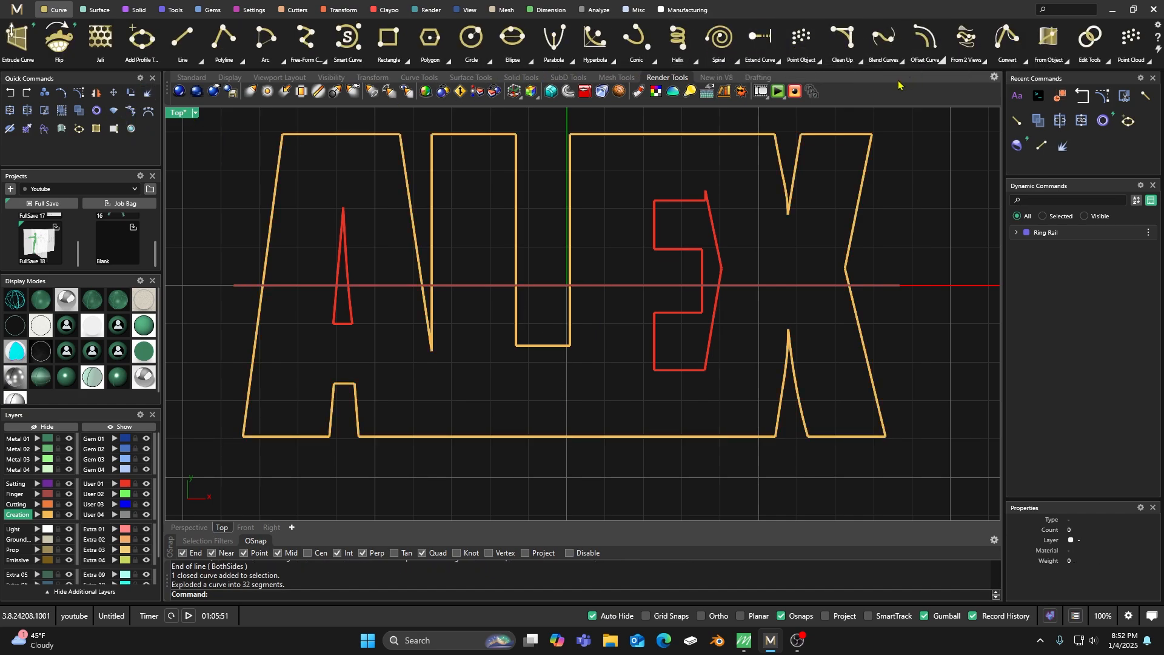
left_click(861, 60)
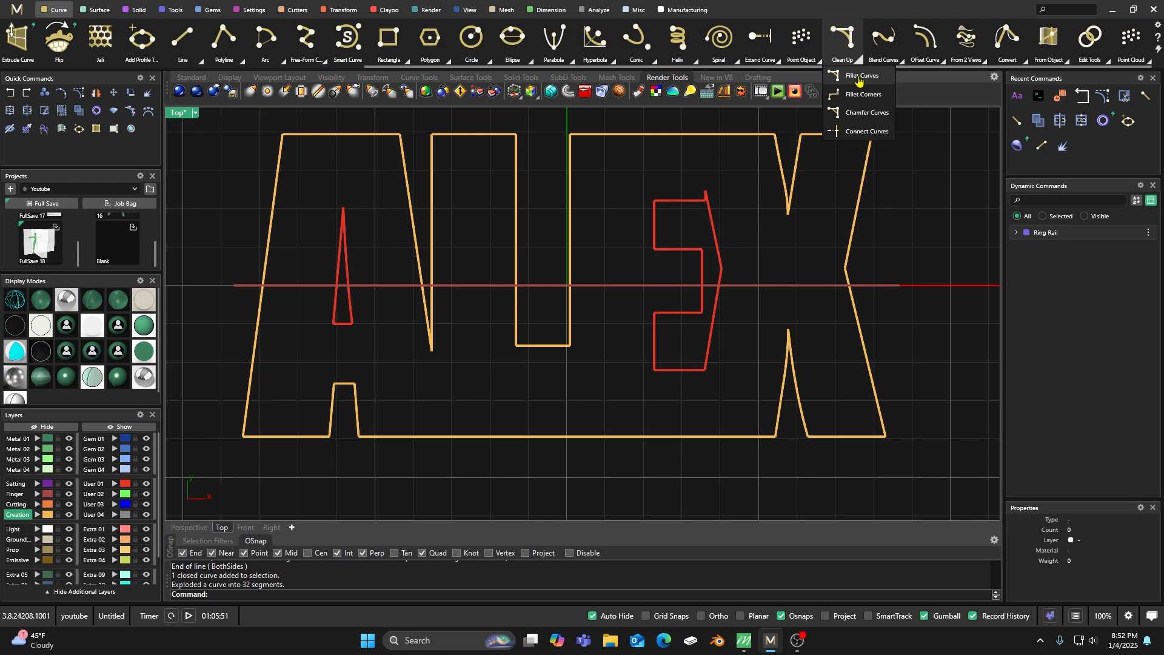
left_click(864, 76)
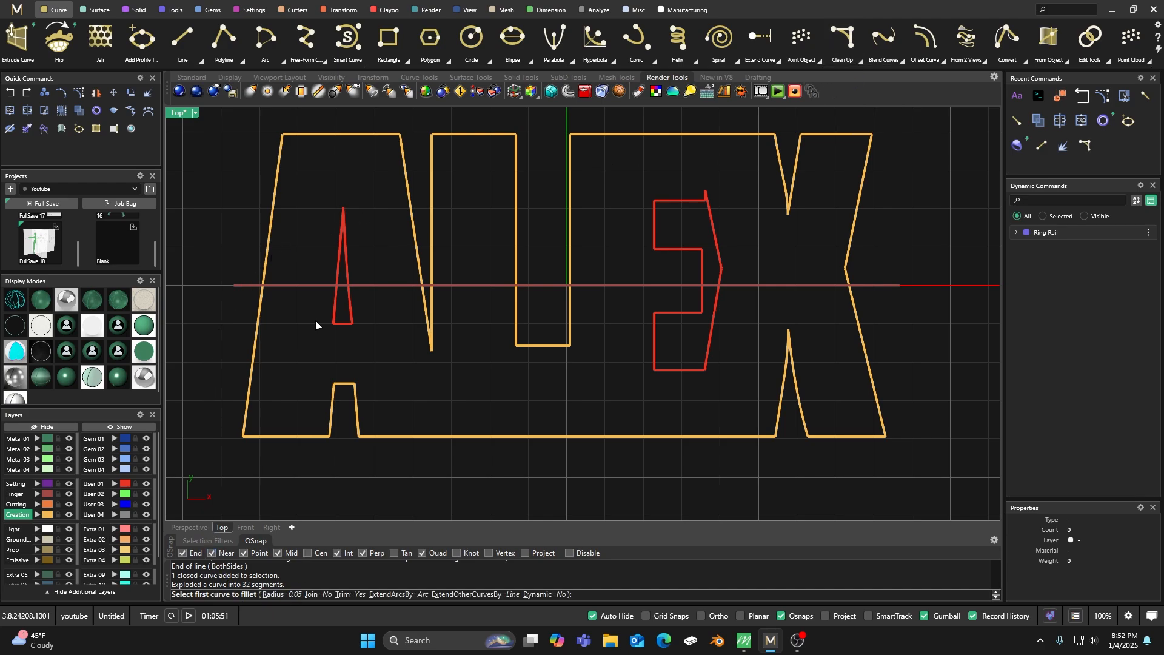
scroll(393, 146, "up", 4)
scroll(391, 144, "down", 5)
scroll(363, 327, "up", 1)
right_click_drag(365, 327, 348, 272)
scroll(315, 328, "up", 6)
right_click_drag(329, 335, 365, 337)
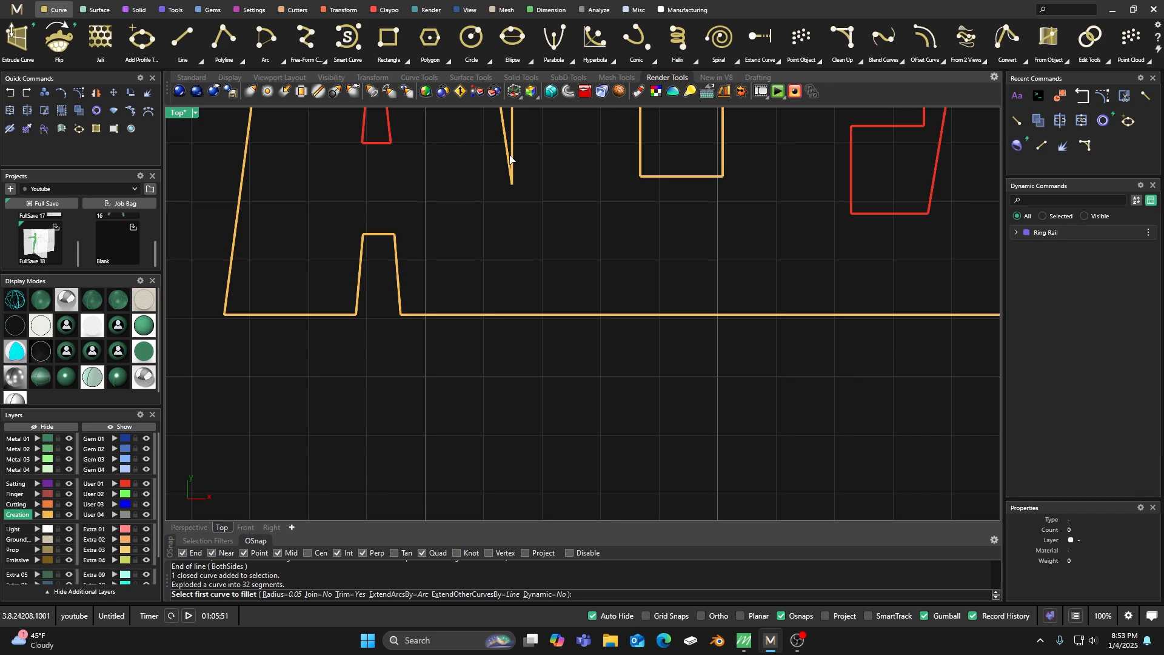
left_click(230, 294)
left_click(242, 315)
Fillet both corners where the first letter's leg opening meets the baseline with a 0.05 mm radius.
right_click(284, 276)
left_click(326, 316)
left_click(360, 301)
right_click(349, 260)
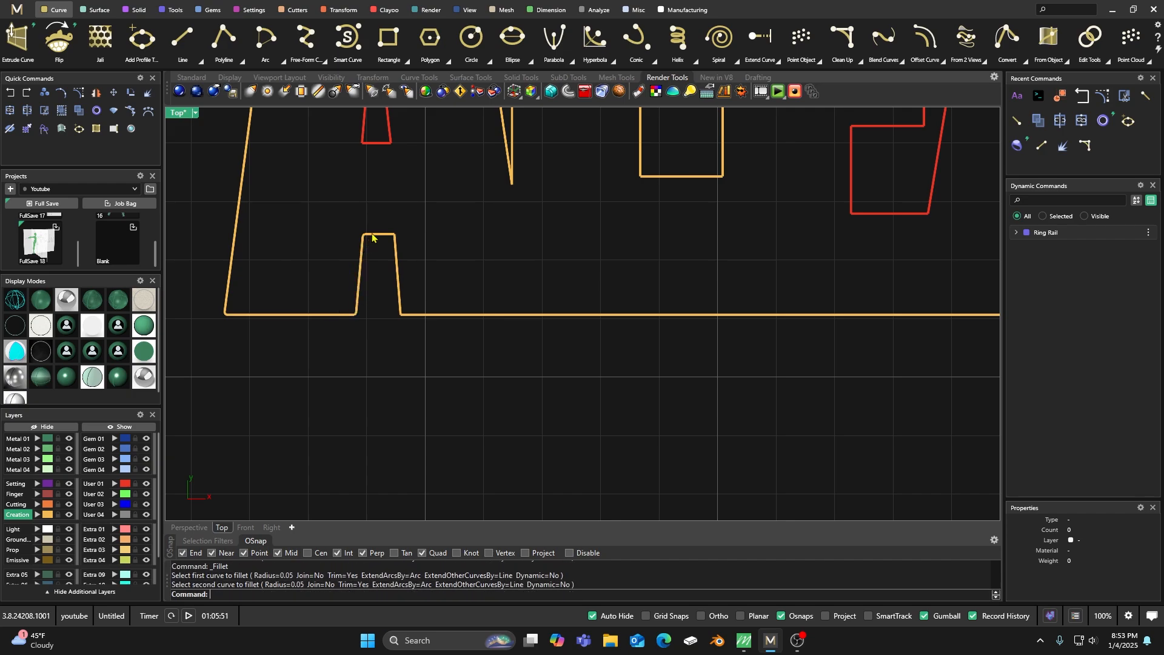
left_click(400, 302)
left_click(407, 316)
Round the pointed notch between the first and second letters with a 0.05 mm fillet.
right_click_drag(608, 275, 513, 284)
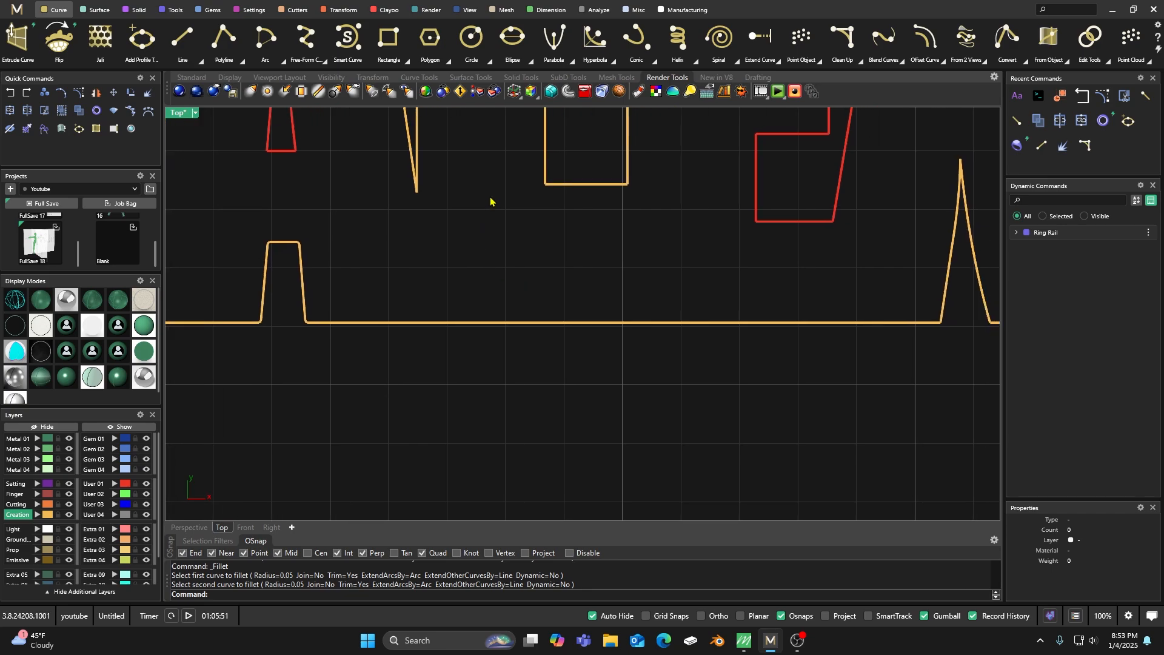
right_click(487, 194)
left_click(418, 152)
left_click(410, 150)
Fillet the bottom corners of the rectangular gap between the second and third letters at 0.05 mm radius.
right_click_drag(637, 257, 471, 269)
right_click(448, 240)
left_click(379, 181)
left_click(391, 198)
left_click(391, 196)
right_click(405, 228)
left_click(464, 188)
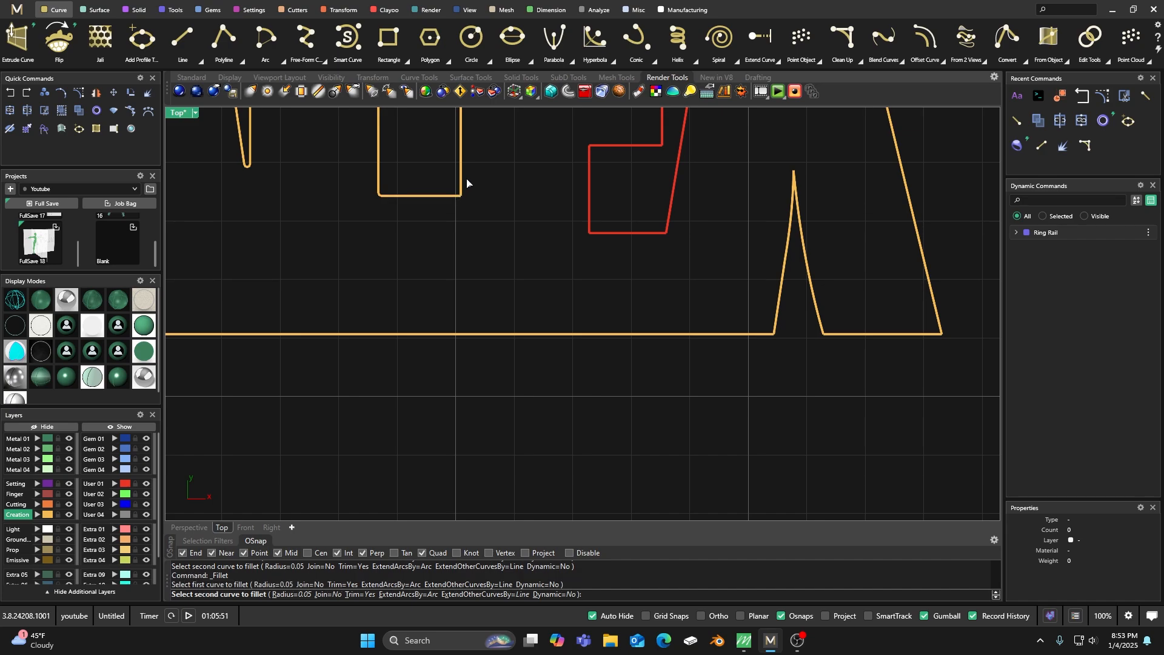
key("Escape")
Fillet the left base corner and the pointed tip of the last letter's lower notch at 0.05 mm radius.
right_click_drag(569, 257, 388, 285)
scroll(557, 375, "up", 4)
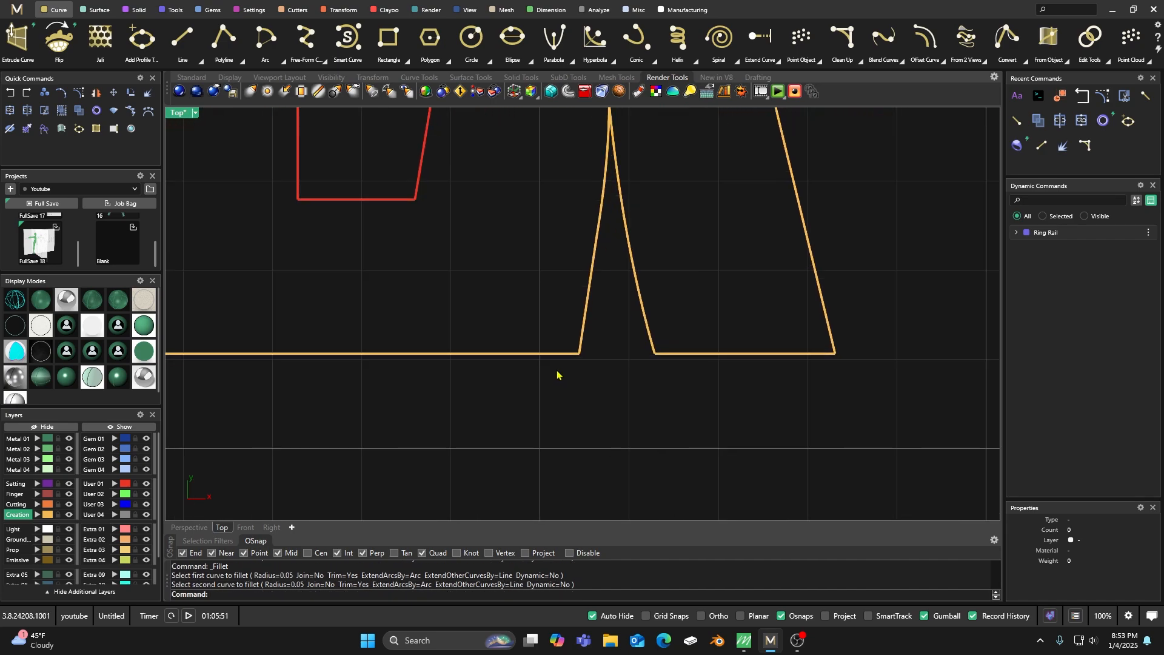
right_click(562, 354)
left_click(563, 353)
left_click(584, 333)
right_click_drag(603, 346, 526, 398)
right_click(500, 267)
left_click(531, 228)
left_click(540, 227)
Fillet the right base corner of the last letter's lower notch and its outer bottom-right corner at 0.05 mm radius.
right_click_drag(596, 284, 499, 266)
right_click(506, 283)
left_click(472, 344)
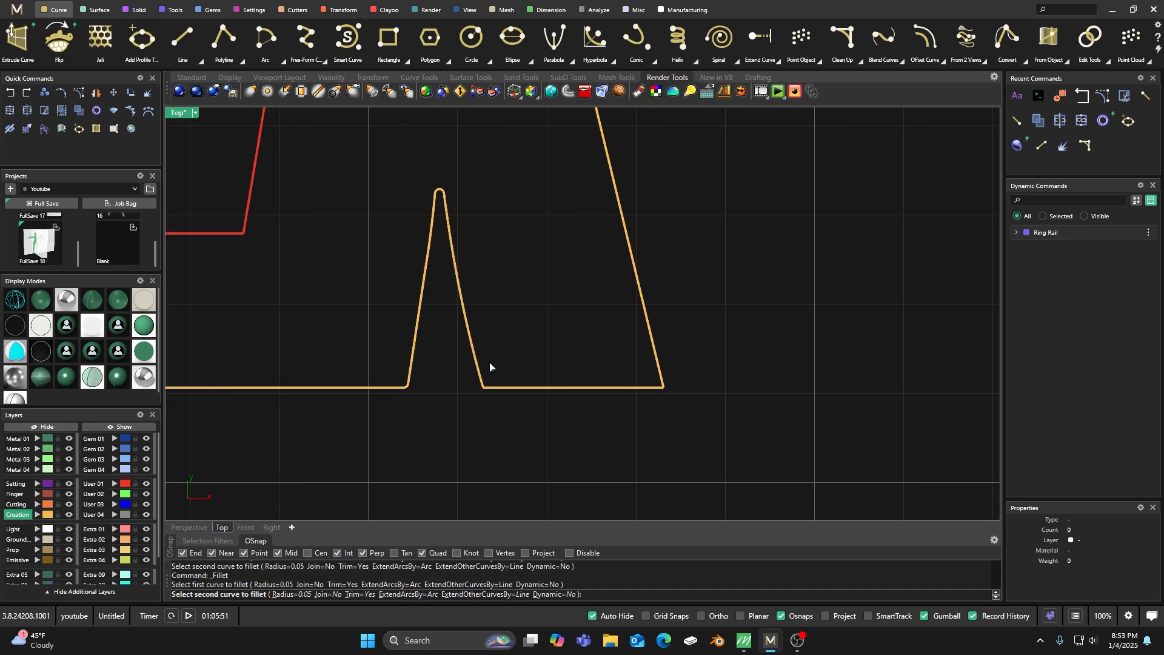
left_click(495, 388)
right_click_drag(557, 329, 515, 342)
right_click(507, 337)
left_click(540, 387)
left_click(578, 353)
Fillet the inward corner on the right side of the last letter with a 0.05 mm radius.
scroll(640, 354, "down", 6)
right_click_drag(569, 147, 579, 234)
scroll(579, 234, "up", 8)
right_click(586, 271)
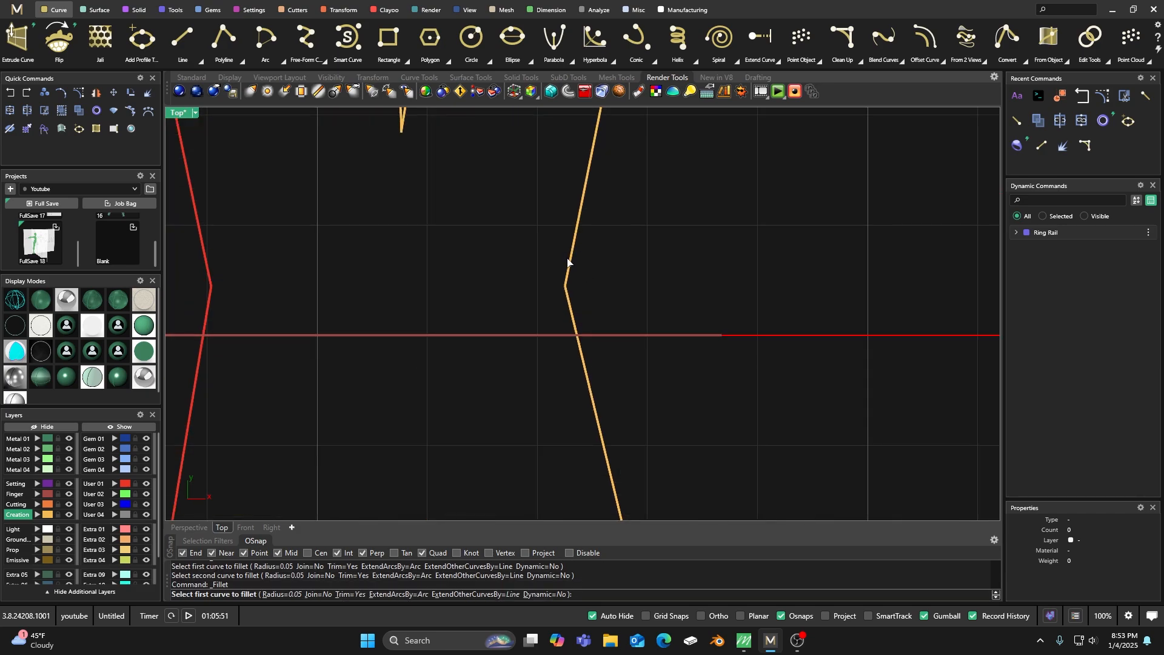
left_click(566, 262)
left_click(571, 306)
scroll(552, 293, "up", 2)
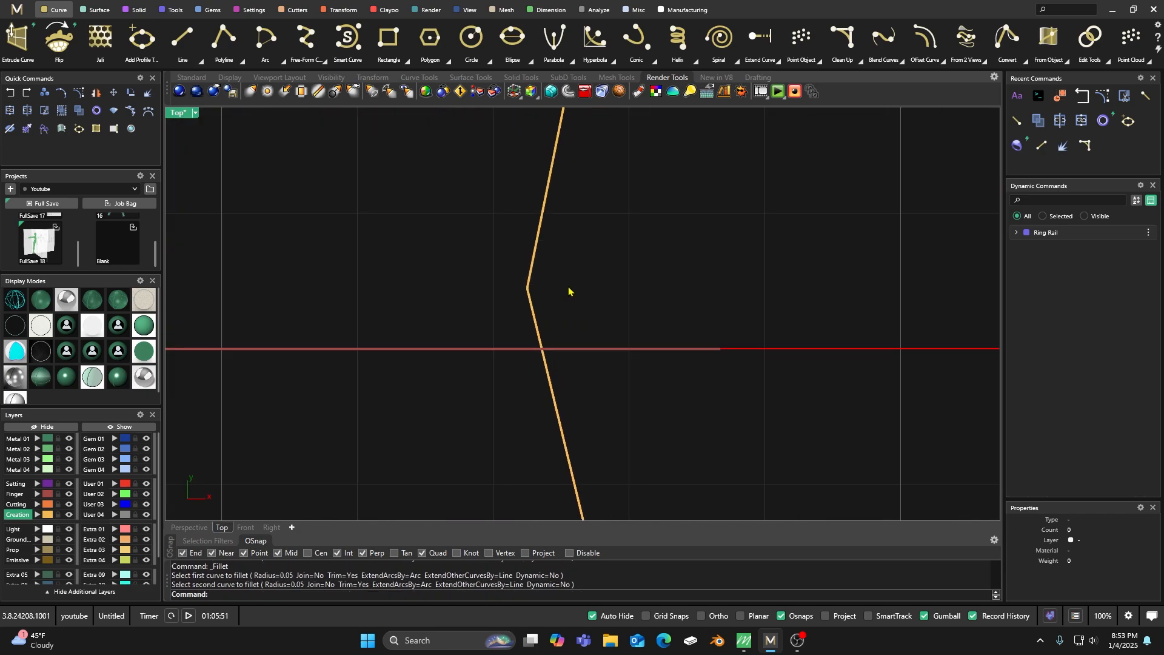
Fillet both top corners of the last letter's upper right arm with a 0.05 mm radius.
scroll(557, 292, "down", 6)
scroll(554, 255, "up", 7)
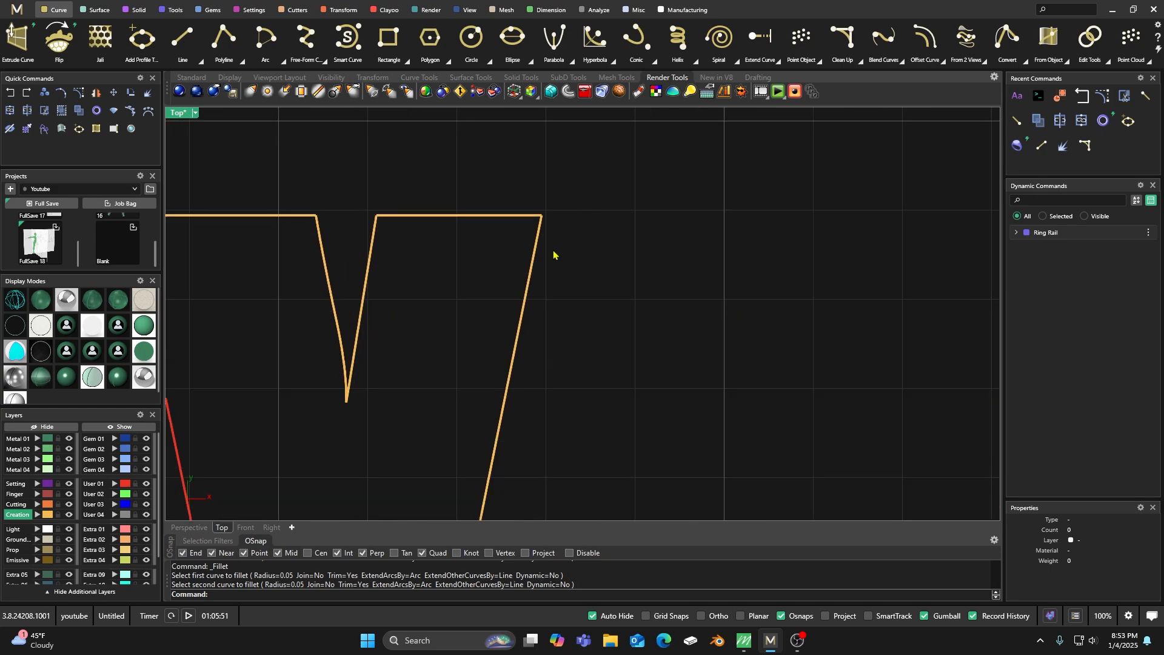
scroll(554, 255, "up", 3)
right_click(549, 189)
left_click(529, 198)
left_click(537, 215)
right_click(388, 188)
left_click(312, 199)
left_click(281, 221)
Fillet the tip and the top-left corner of the last letter's upper notch with a 0.05 mm radius.
right_click(364, 224)
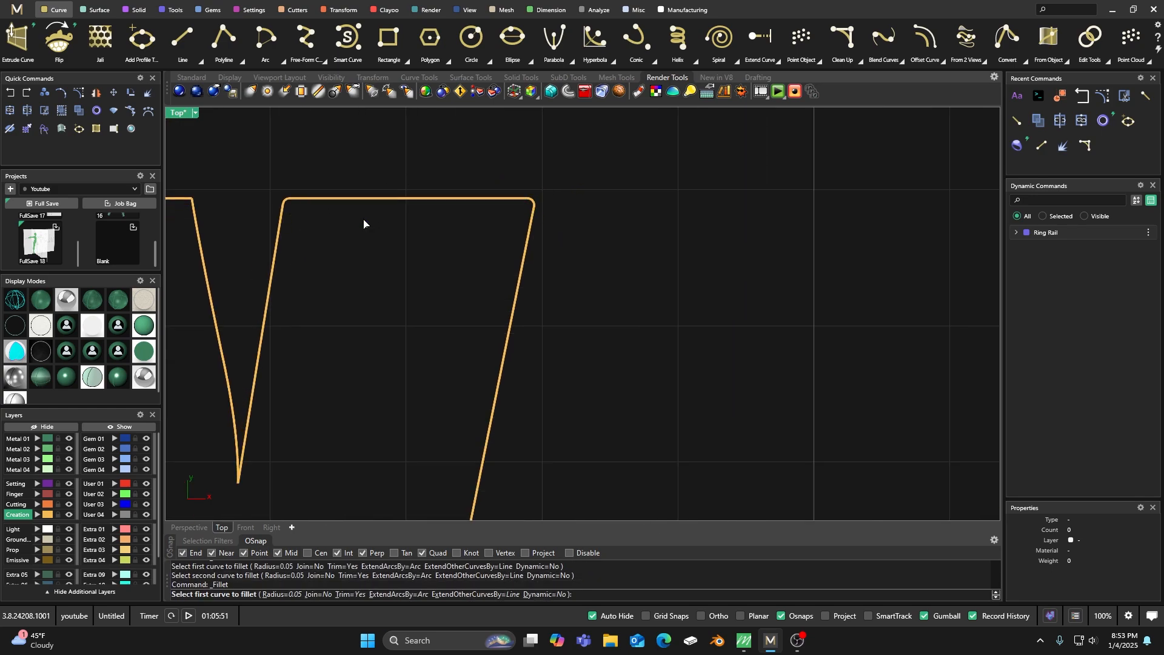
left_click(257, 374)
left_click(225, 372)
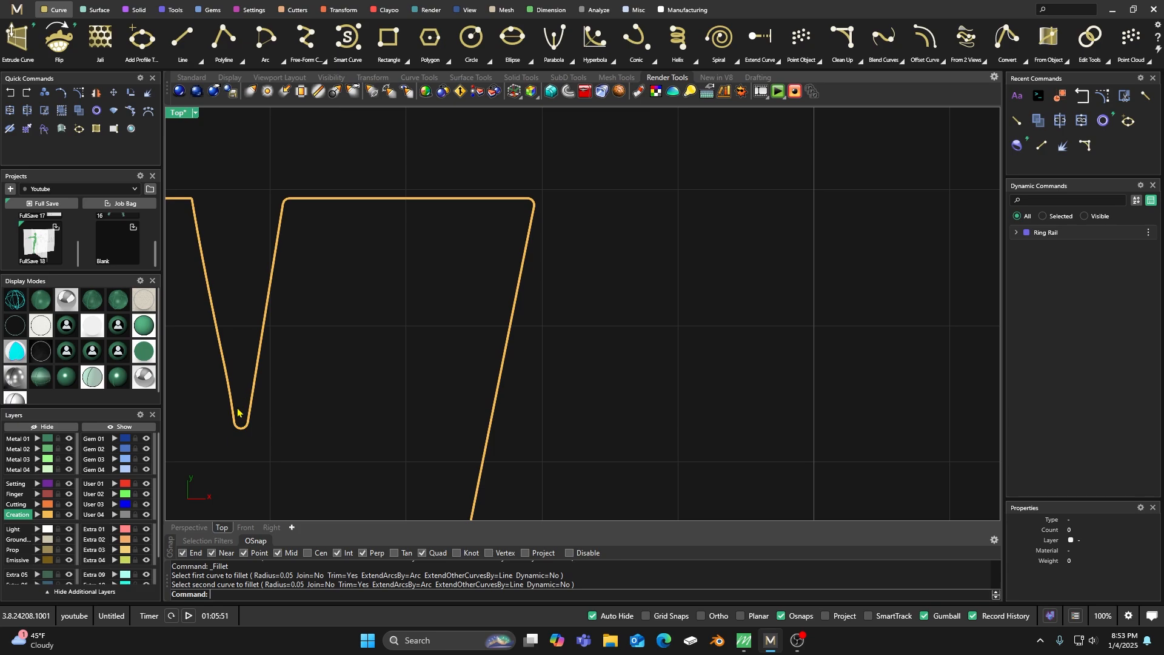
right_click_drag(340, 352, 592, 352)
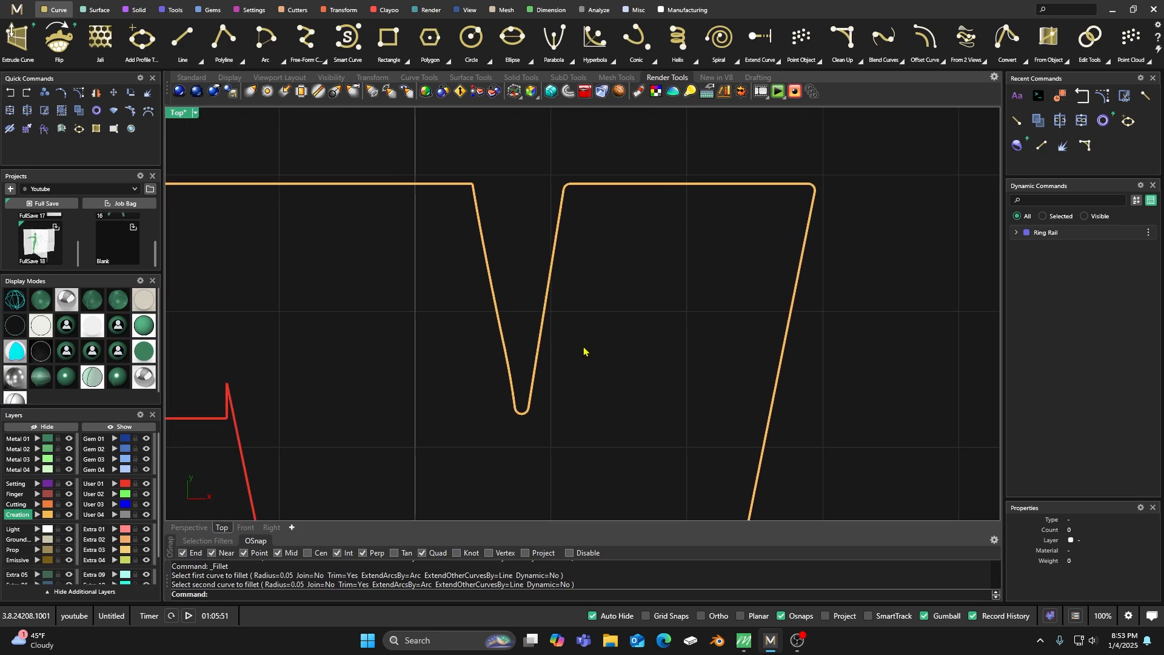
right_click(527, 185)
left_click(471, 212)
left_click(460, 197)
left_click(460, 185)
Fillet the top-left corner of the third letter with a 0.05 mm radius.
right_click_drag(437, 229, 774, 246)
right_click_drag(303, 282, 521, 277)
right_click_drag(366, 282, 351, 172)
right_click(362, 263)
left_click(312, 222)
left_click(320, 219)
Fillet the top-right and top-left corners of the second letter with a 0.05 mm radius.
scroll(351, 172, "down", 6)
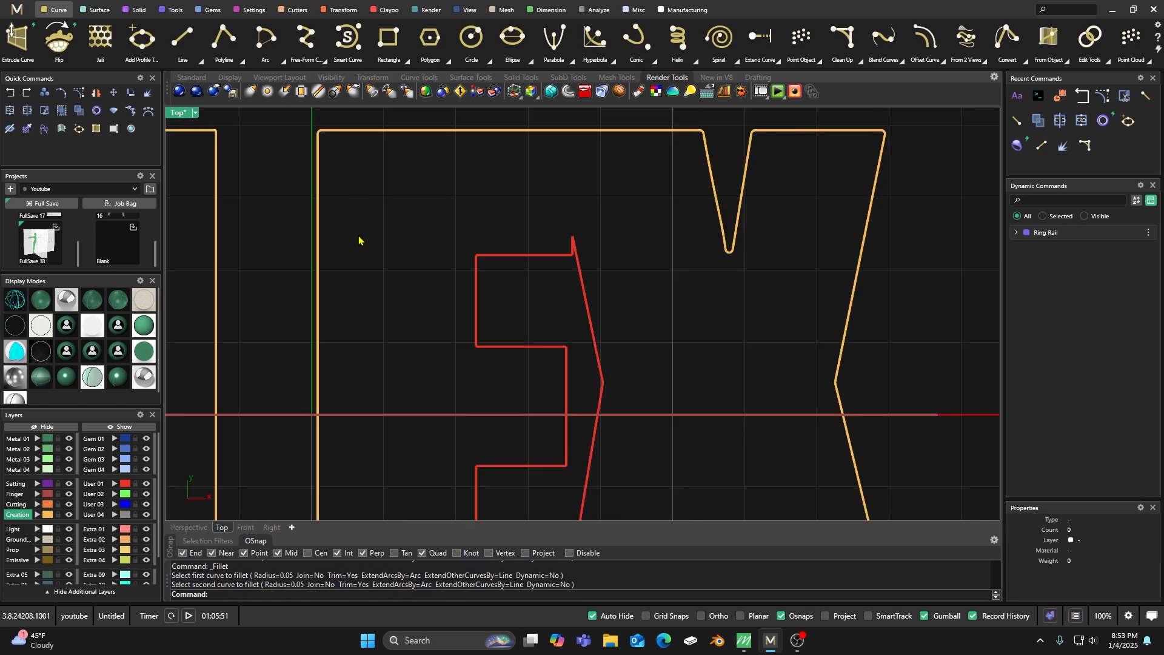
scroll(358, 234, "down", 4)
scroll(284, 213, "up", 5)
right_click(358, 200)
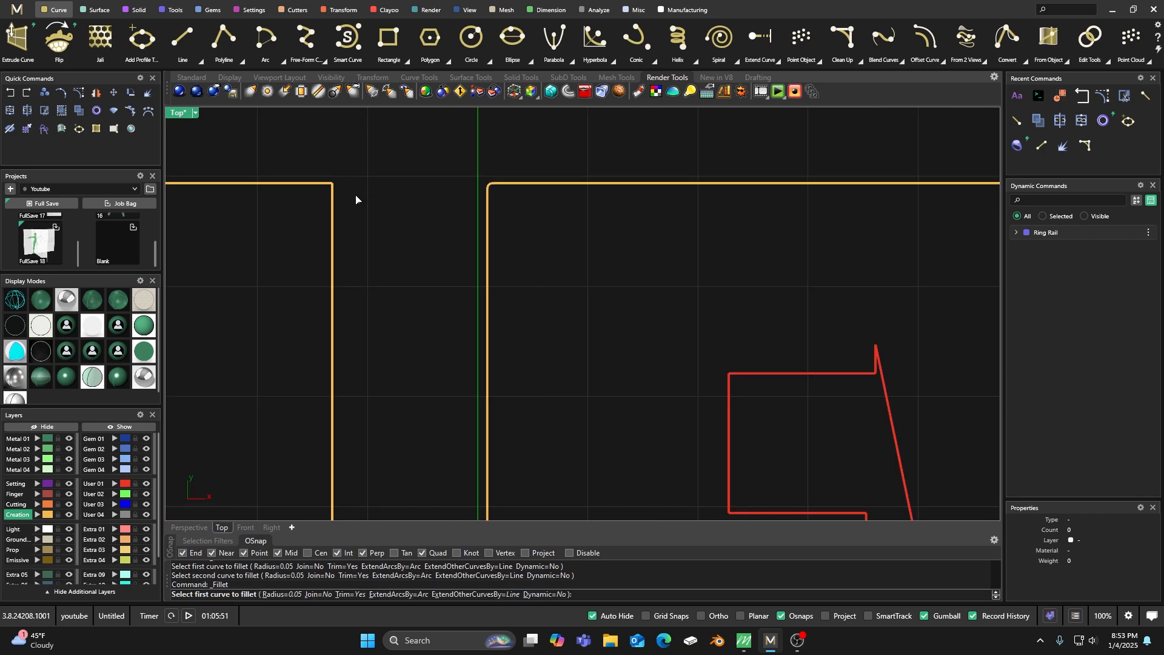
left_click(329, 200)
left_click(317, 185)
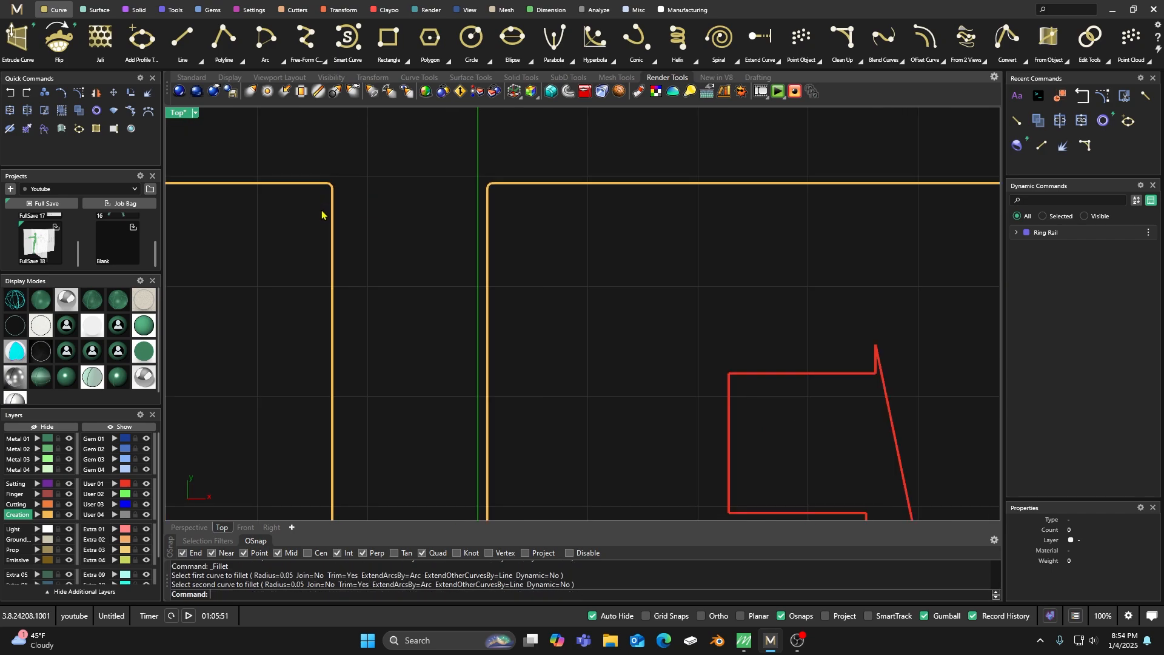
right_click_drag(311, 216, 475, 224)
right_click(314, 201)
left_click(285, 192)
left_click(256, 215)
Fillet the top-right and top-left corners of the first letter with a 0.05 mm radius.
right_click_drag(324, 262, 486, 243)
scroll(397, 245, "down", 5)
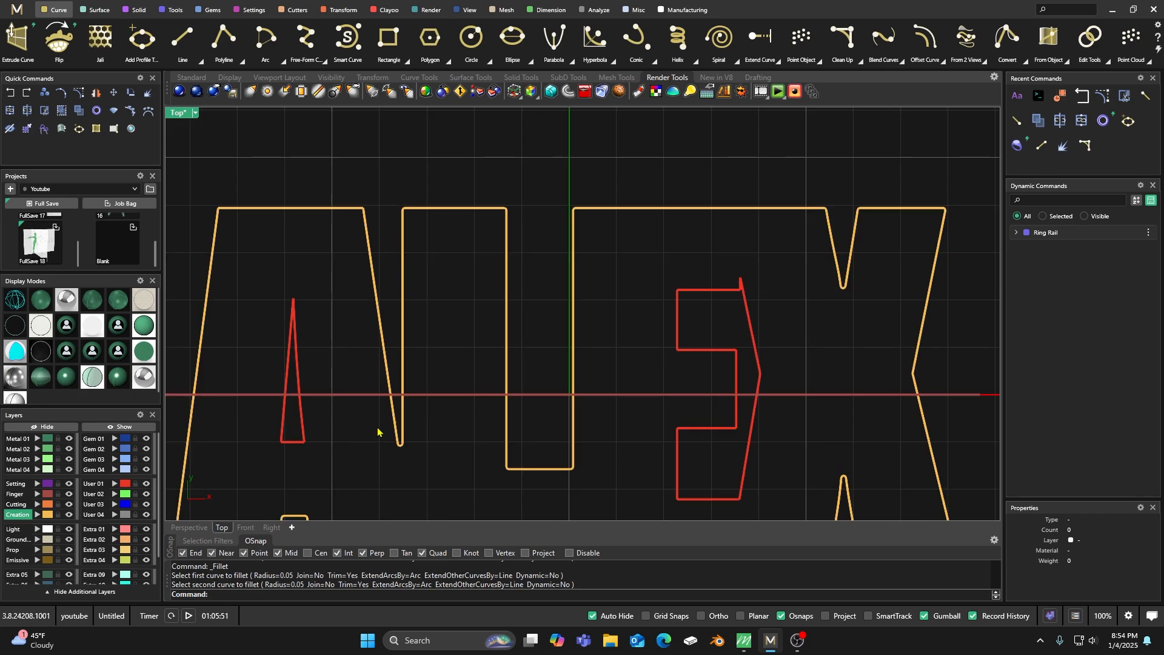
right_click_drag(336, 208, 359, 225)
scroll(373, 225, "up", 5)
right_click(407, 189)
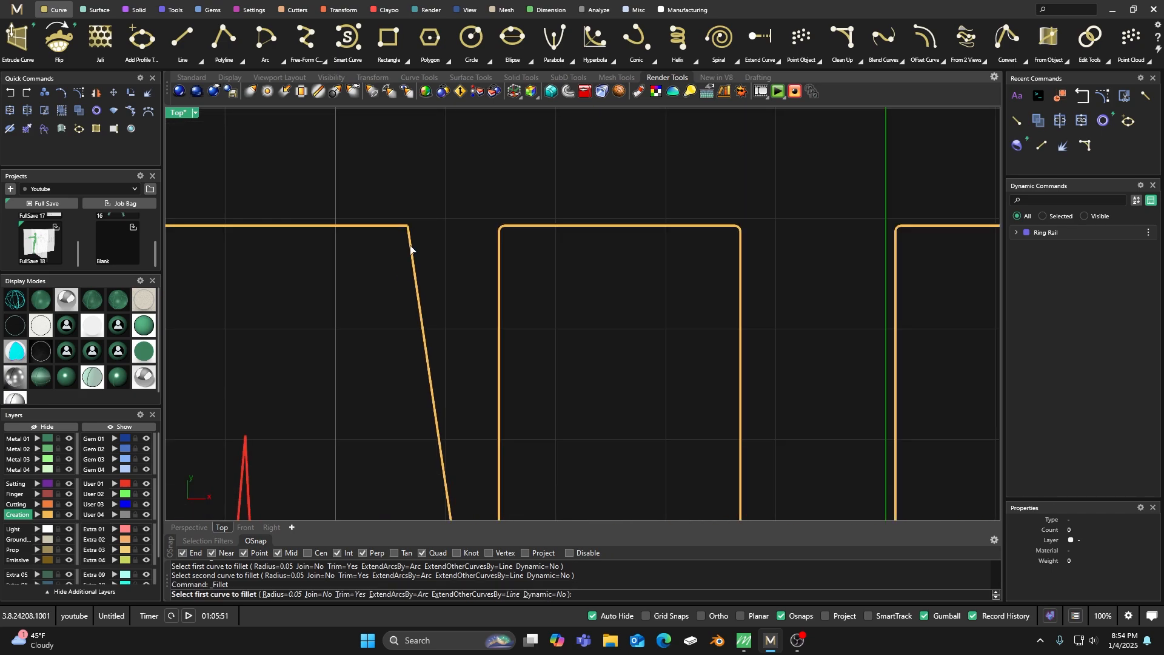
left_click(411, 249)
left_click(391, 226)
right_click_drag(351, 199, 490, 199)
right_click(388, 194)
left_click(249, 229)
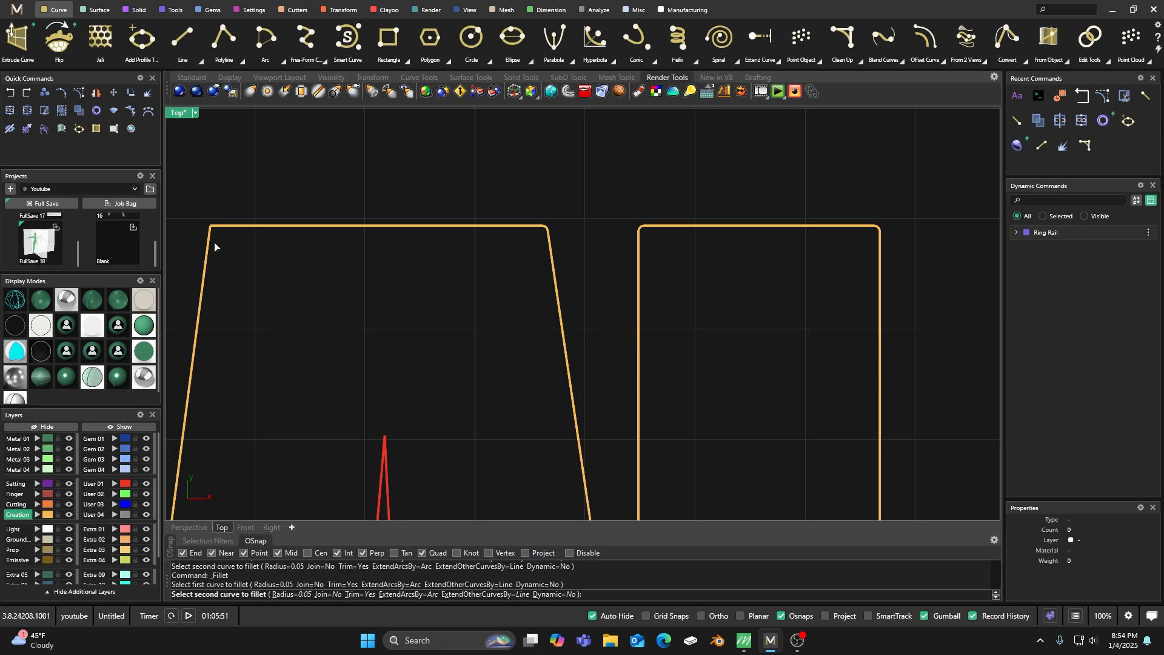
left_click(212, 247)
Fillet the three corners of the first letter's inner triangle with a 0.05 mm radius.
scroll(343, 162, "down", 2)
scroll(346, 338, "up", 3)
right_click(365, 334)
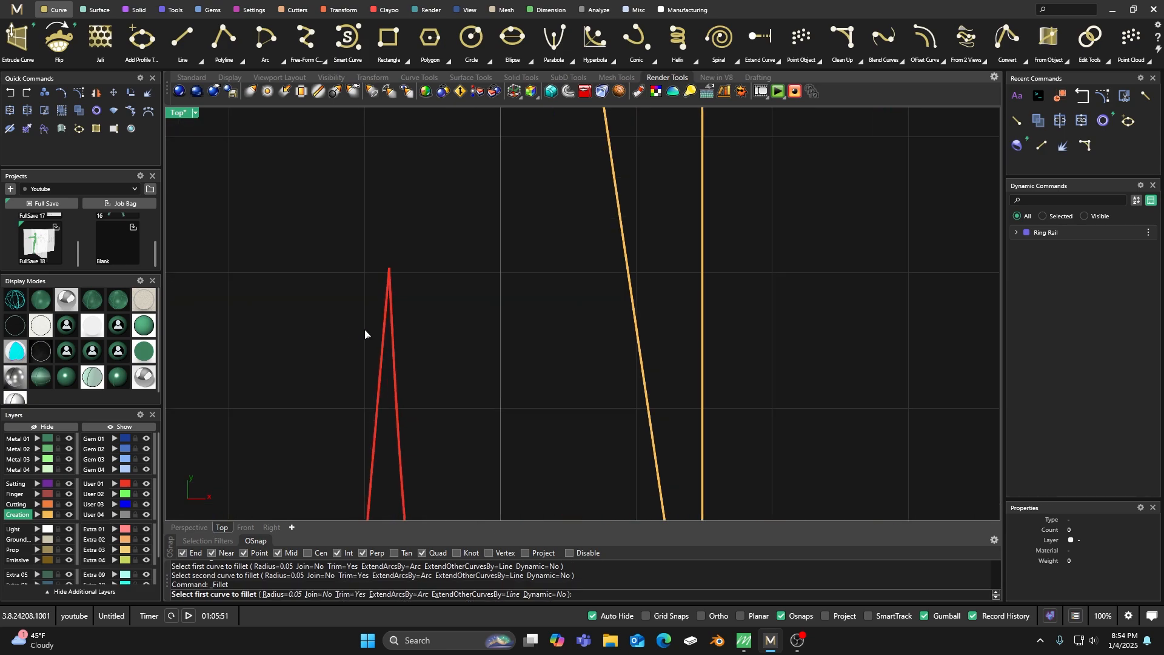
left_click(391, 338)
left_click(384, 338)
scroll(369, 252, "down", 3)
right_click(384, 455)
left_click(395, 465)
left_click(389, 475)
right_click(382, 455)
left_click(365, 461)
left_click(377, 477)
Assign all segments of the first letter's filleted triangle to the User 01 layer and join them into one curve.
left_click_drag(321, 312, 434, 512)
left_click(115, 484)
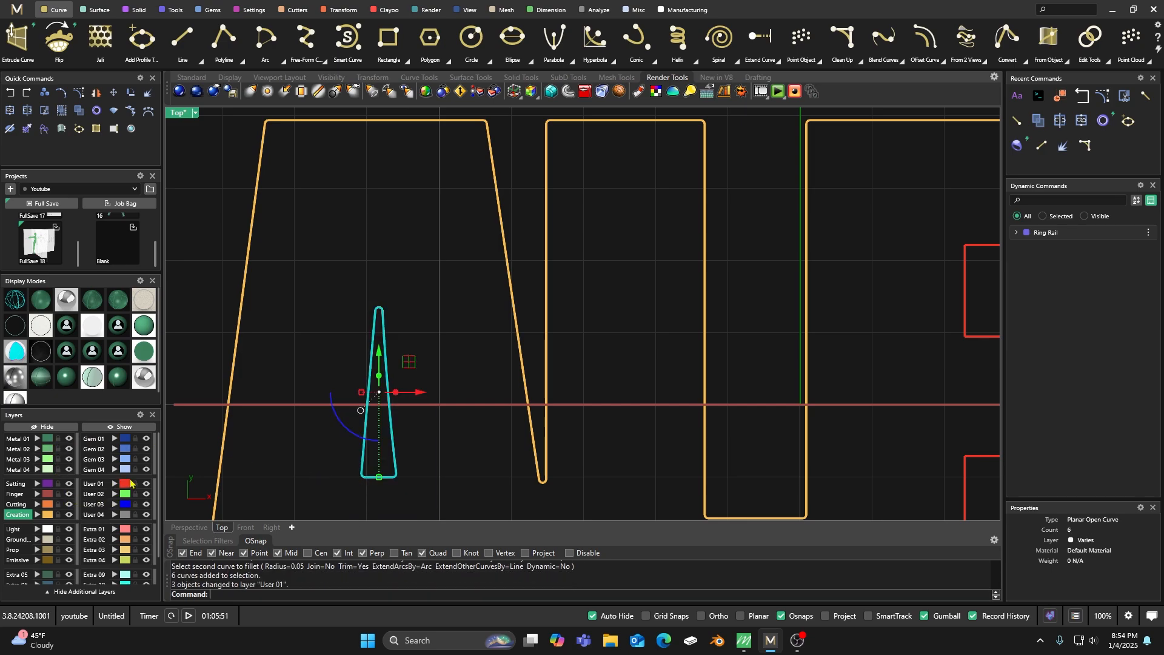
left_click(11, 111)
left_click(305, 246)
Explode the third letter's red inner cutout curve into separate segments.
scroll(344, 266, "down", 6)
right_click_drag(578, 334, 472, 331)
scroll(627, 252, "up", 6)
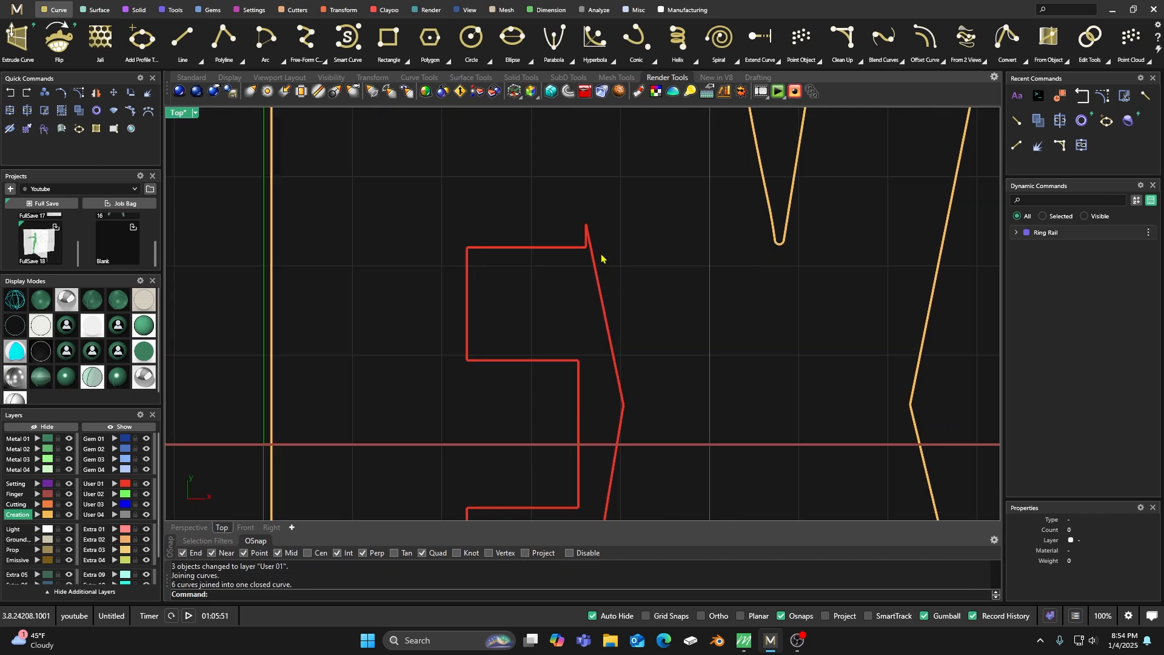
left_click(563, 243)
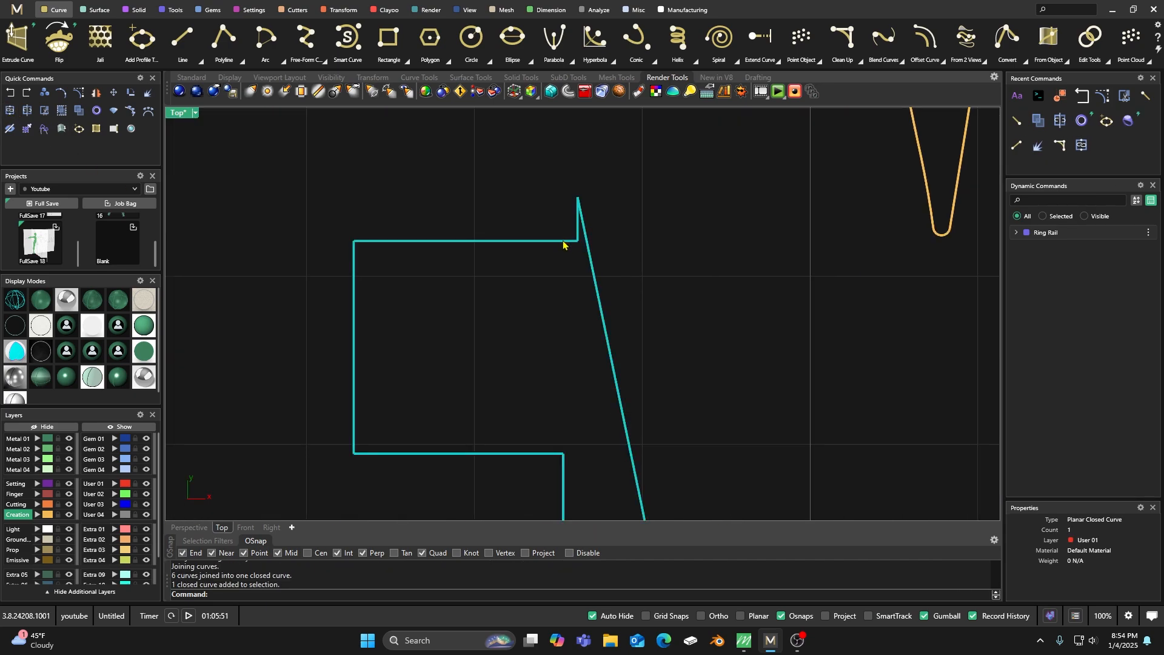
left_click(146, 98)
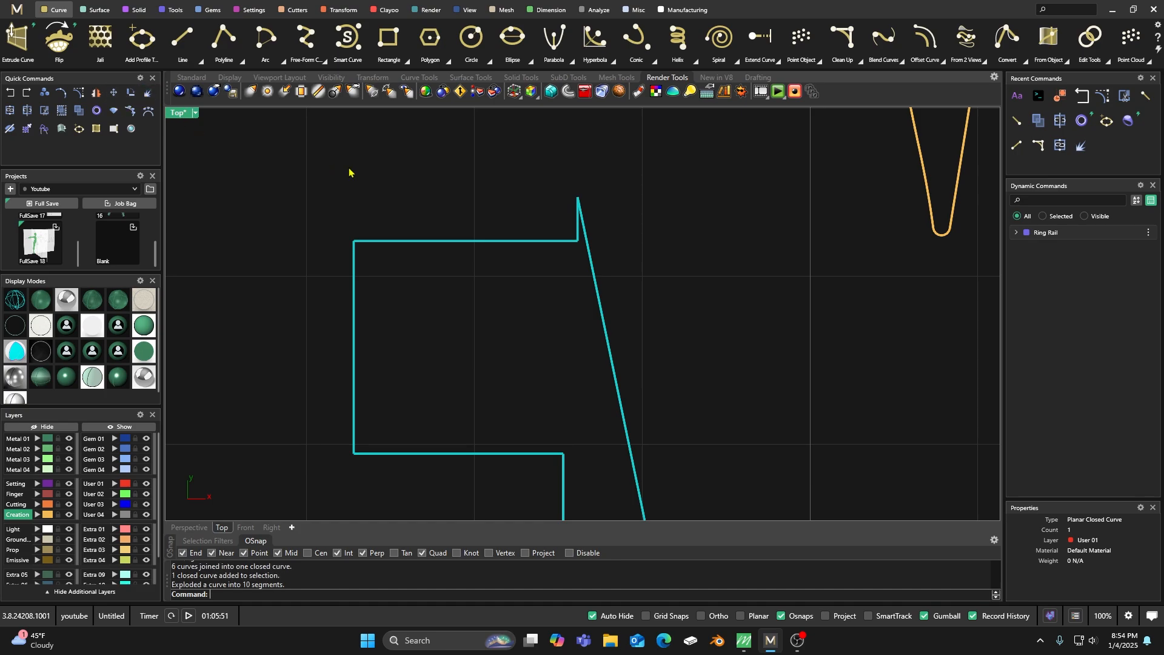
Stretch the top edge of the third letter's inner cutout past the slanted side by moving its end control point.
left_click(569, 244)
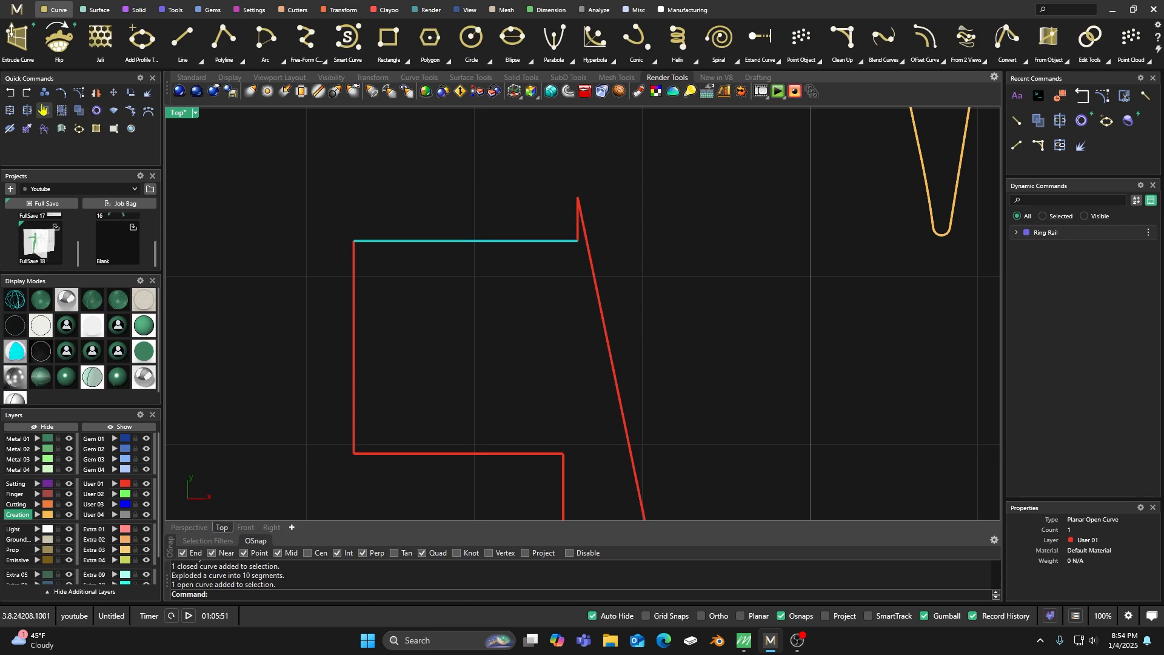
left_click(79, 93)
left_click_drag(546, 271, 646, 246)
left_click(622, 175)
scroll(533, 216, "down", 6)
scroll(557, 309, "down", 3)
scroll(554, 364, "up", 7)
scroll(542, 339, "down", 4)
scroll(553, 254, "up", 6)
Trim away the spike above the cutout's top edge and the overhanging line end beyond the slanted side.
left_click_drag(599, 170, 527, 257)
left_click(453, 177)
left_click_drag(620, 171, 498, 255)
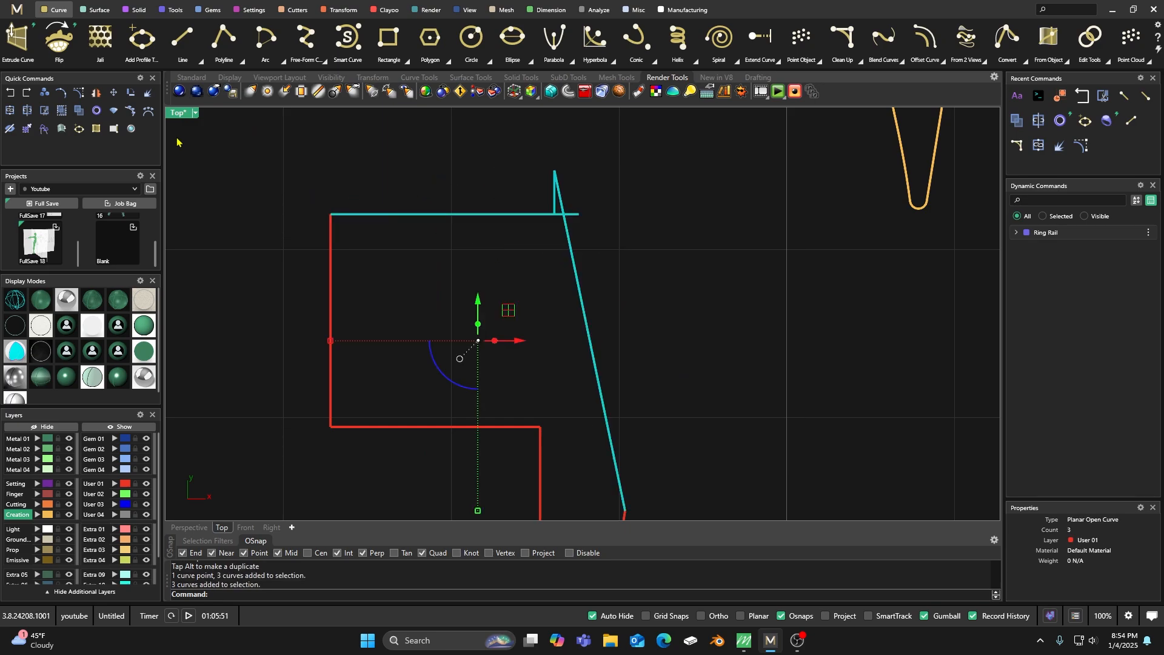
left_click(62, 113)
left_click(563, 193)
left_click(573, 215)
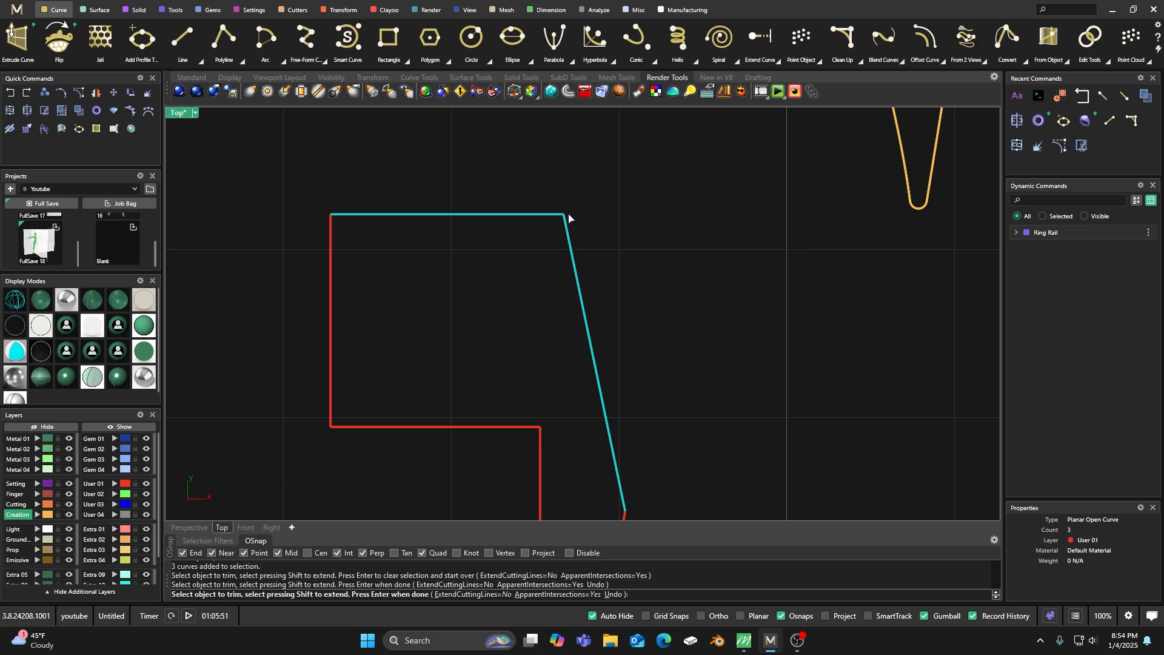
scroll(564, 192, "down", 2)
key("Return")
scroll(577, 193, "down", 5)
key("Escape")
Join all segments of the third letter's inner cutout into one closed curve.
left_click_drag(485, 166, 605, 386)
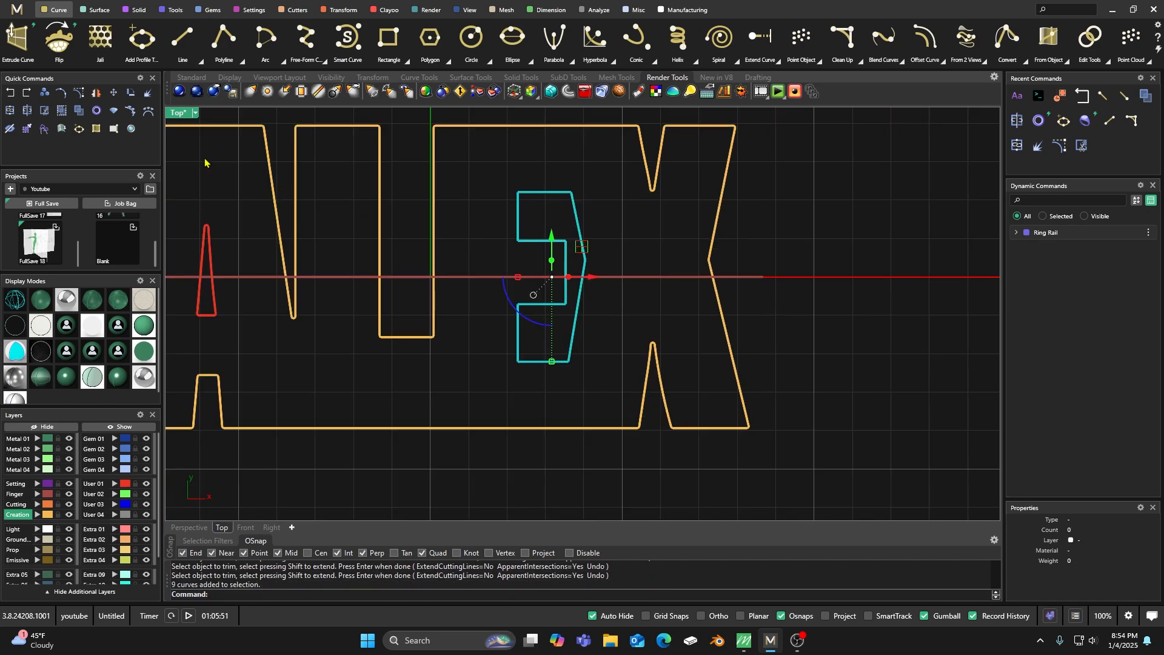
left_click(9, 110)
key("Escape")
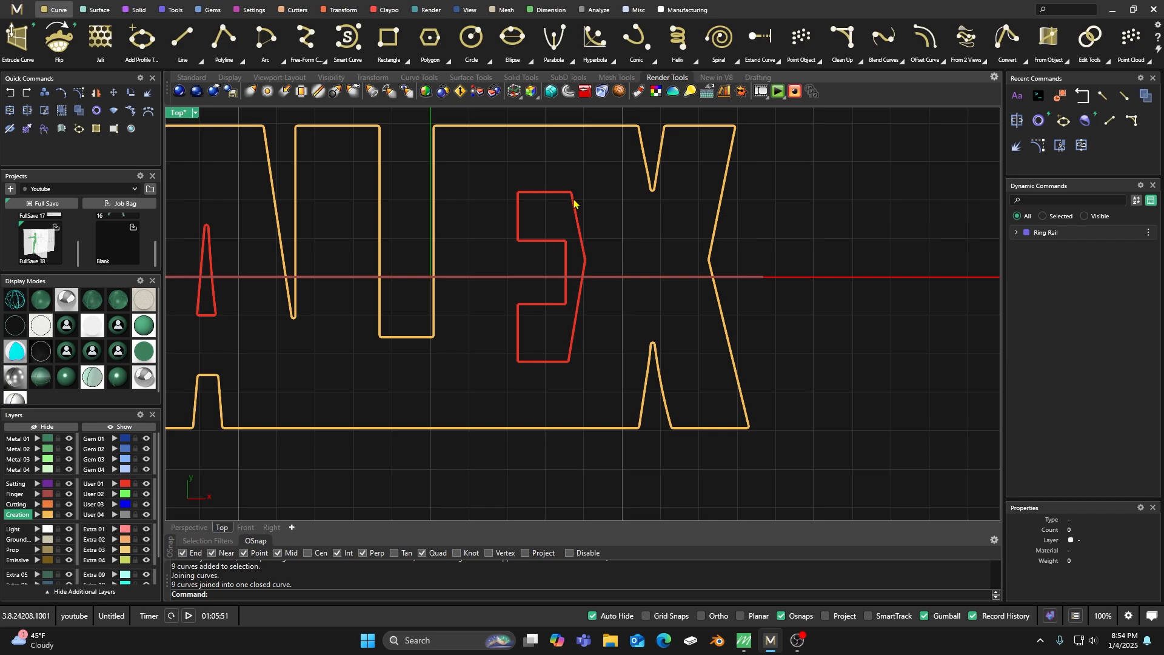
Check the inner cutouts and the outer name outline one by one to see whether each is a closed curve.
left_click(574, 204)
key("Escape")
left_click(585, 265)
key("Escape")
scroll(624, 226, "down", 3)
left_click(350, 258)
key("Escape")
left_click(412, 196)
key("Escape")
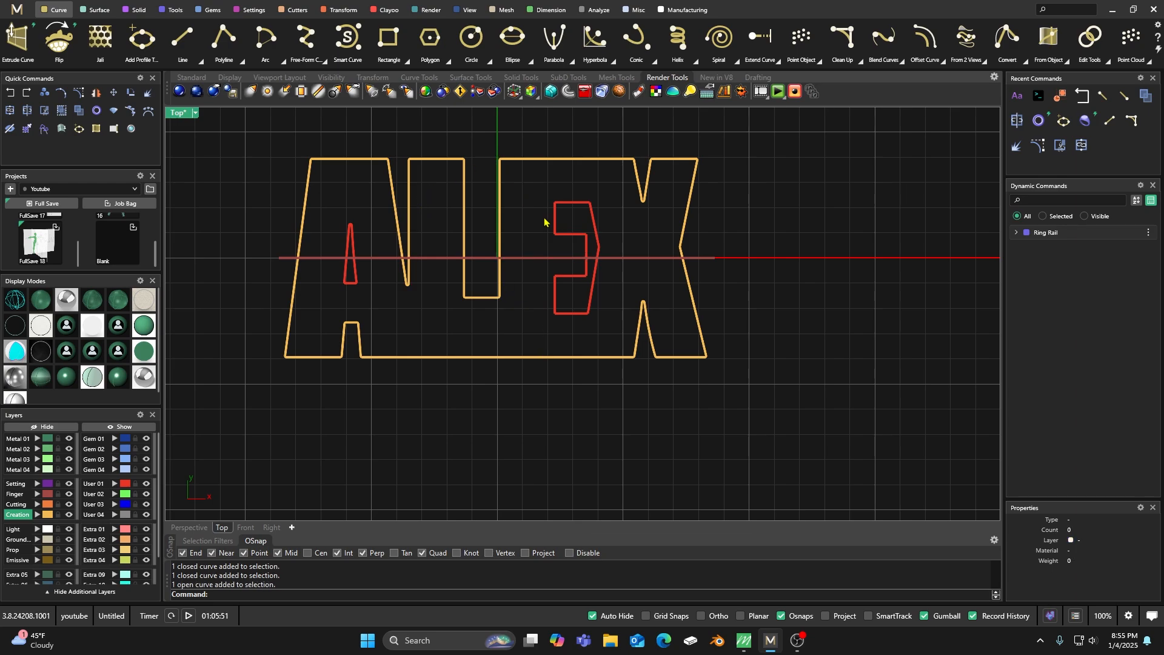
left_click(601, 252)
key("Escape")
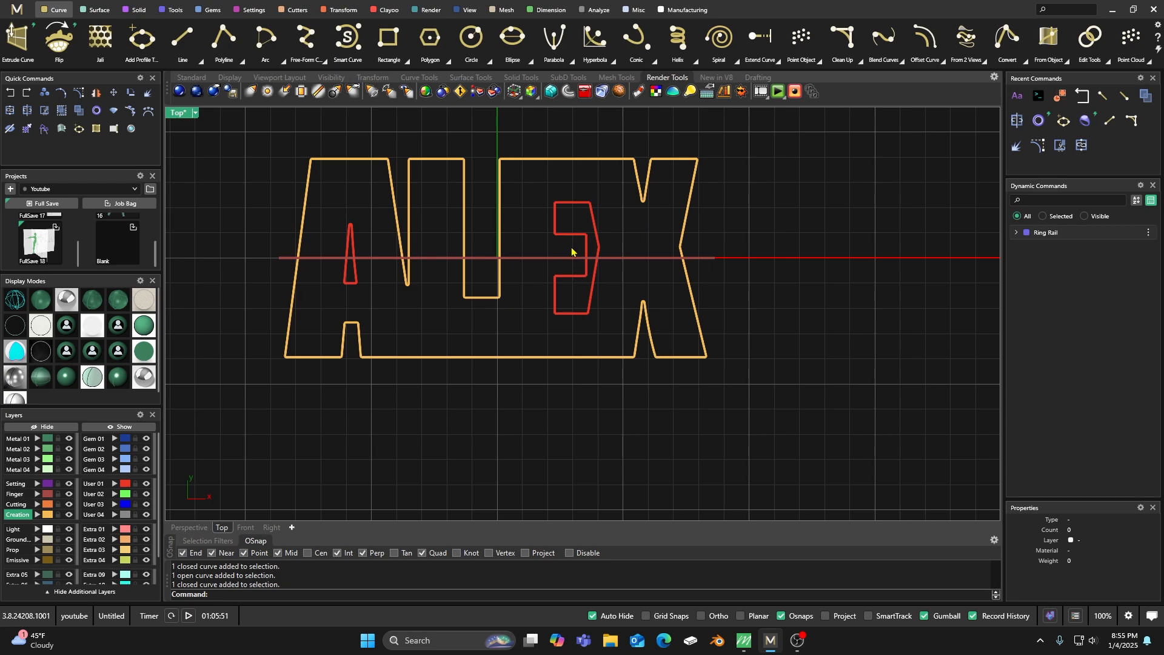
left_click(578, 203)
key("Escape")
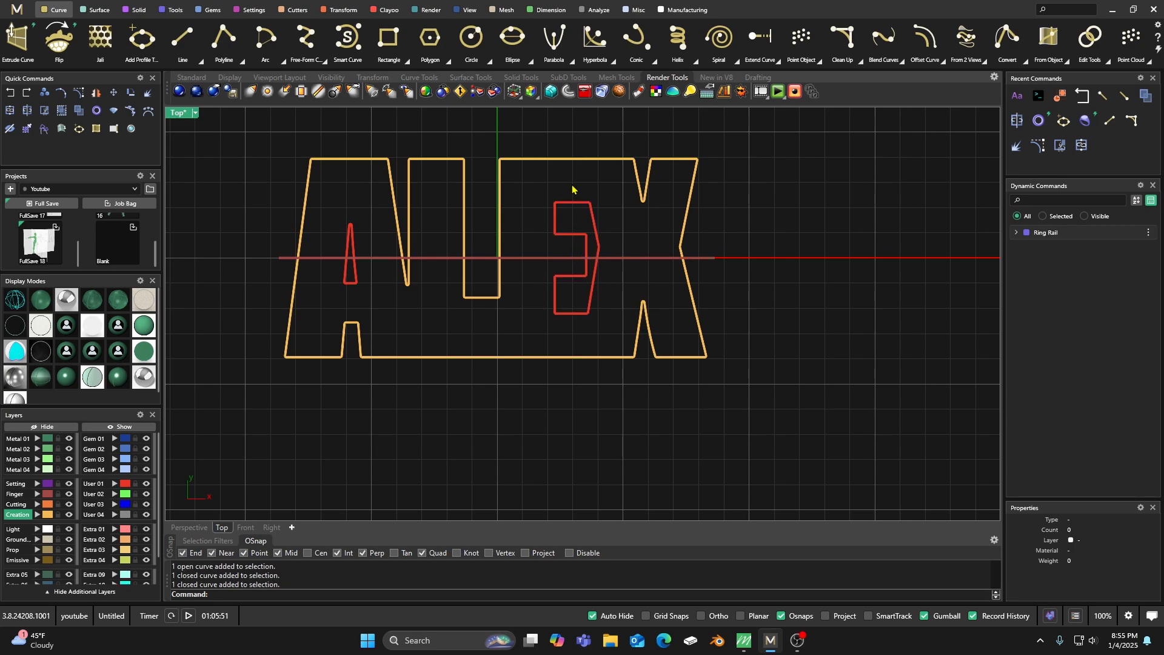
scroll(534, 215, "down", 3)
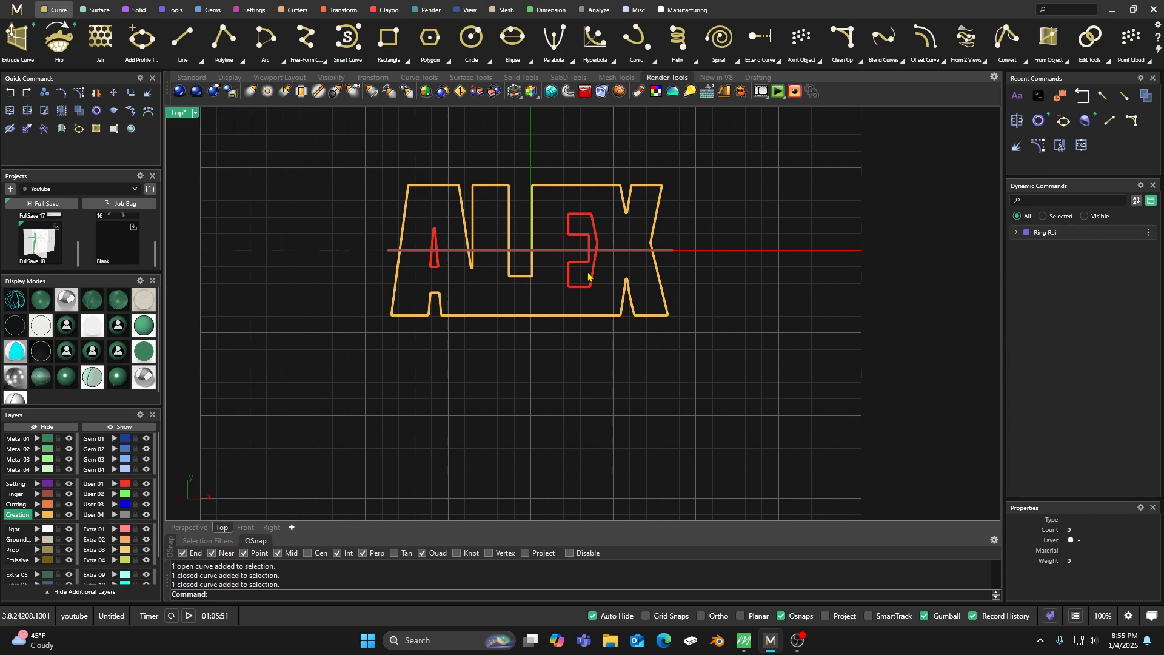
scroll(591, 269, "up", 3)
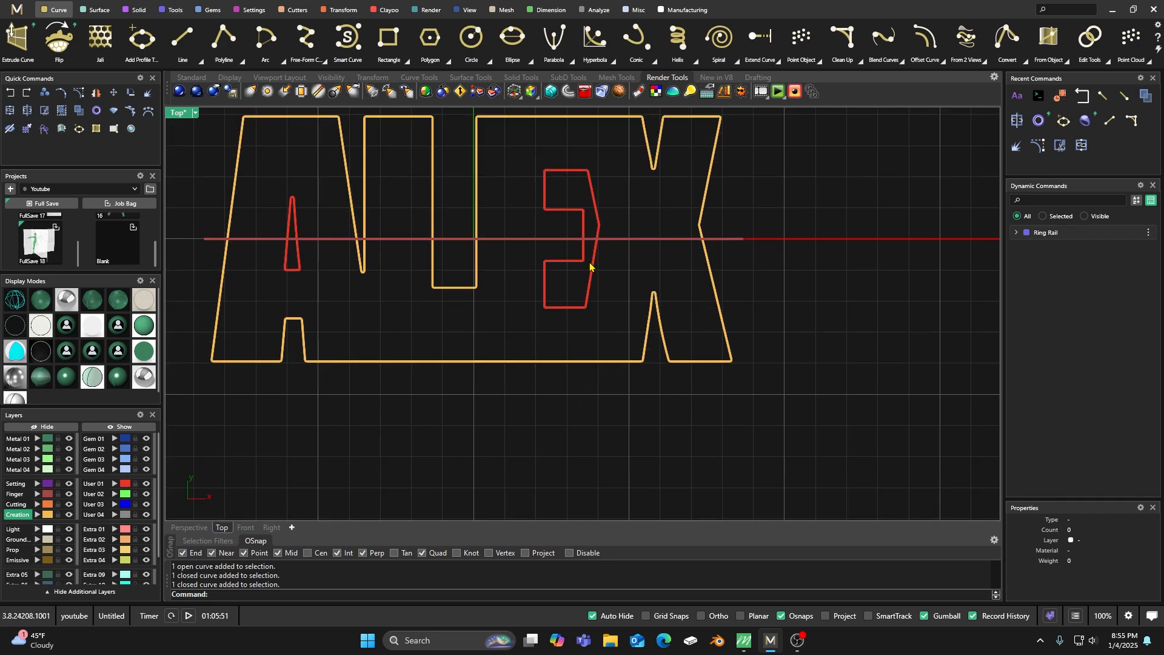
scroll(576, 249, "down", 3)
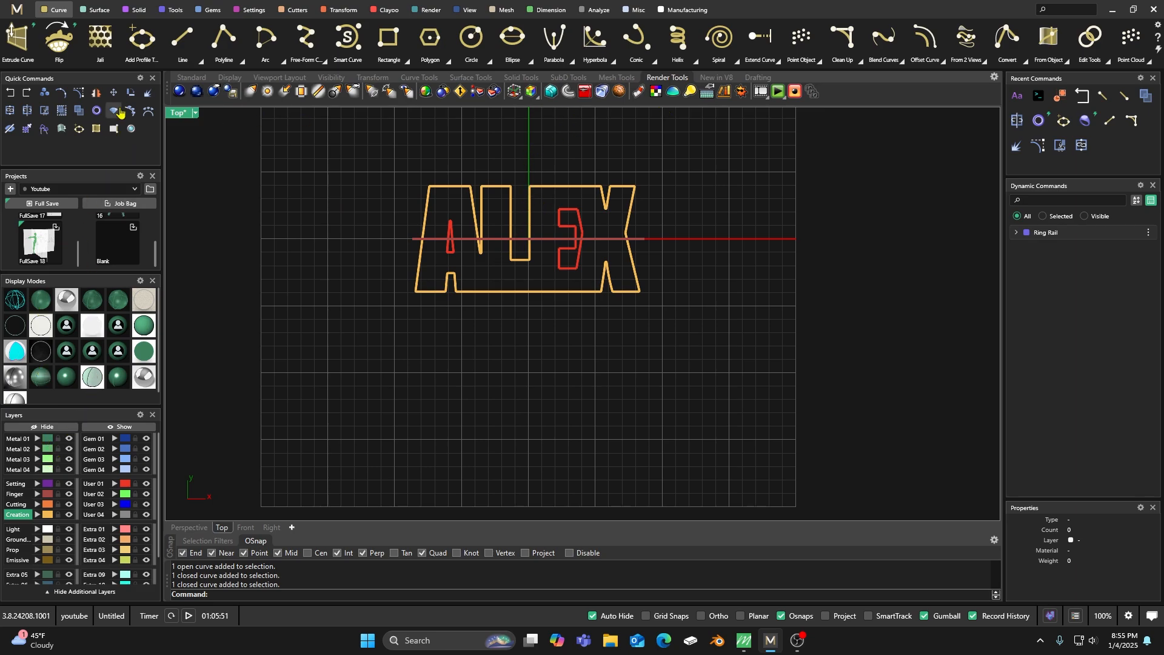
Draw a straight line across the open top of the slot between the second and third letters.
left_click(182, 38)
scroll(528, 176, "up", 8)
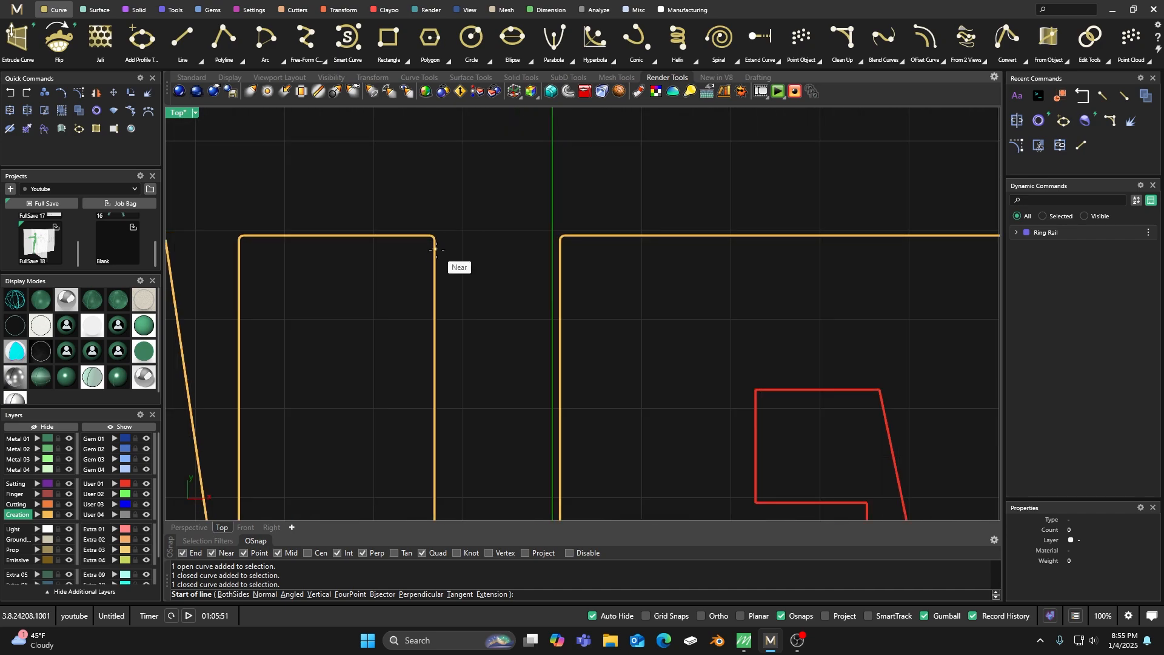
left_click(436, 246)
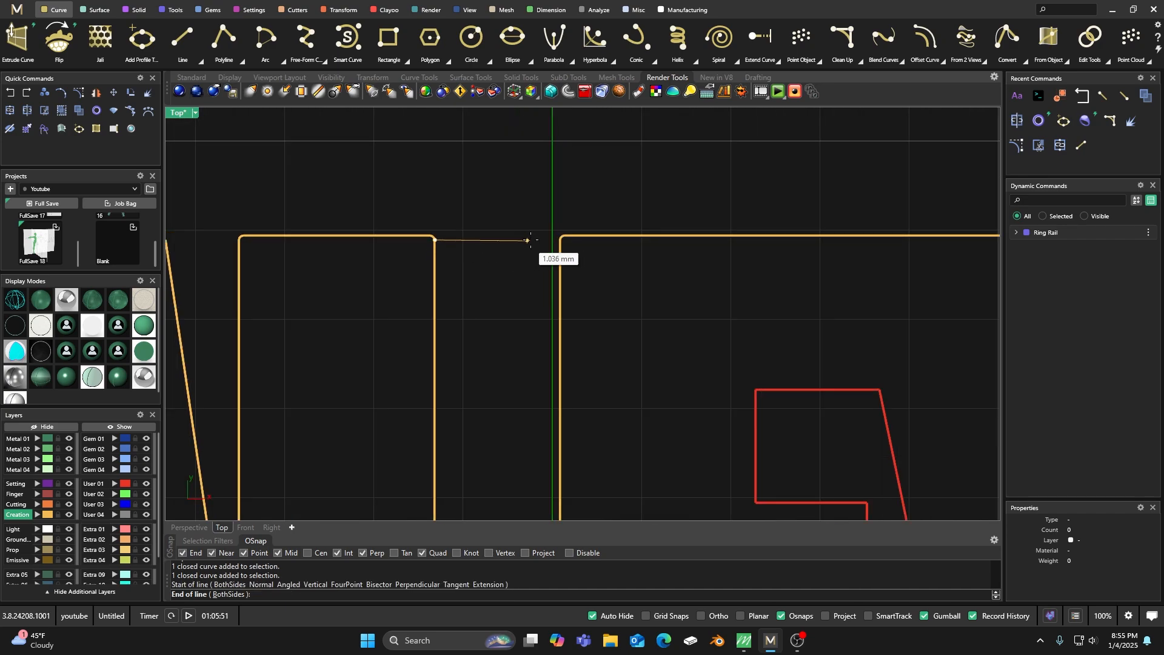
left_click(558, 240)
scroll(521, 206, "down", 4)
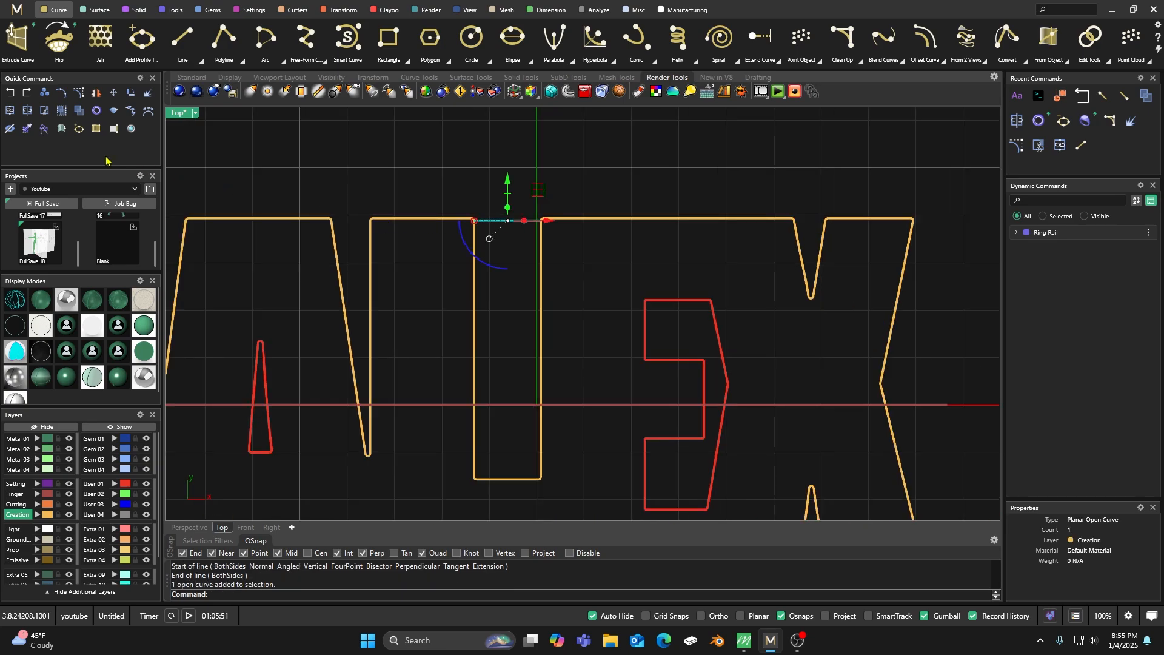
Copy the slot's closing line in place and move one of the two lines to the User 01 layer.
left_click(44, 92)
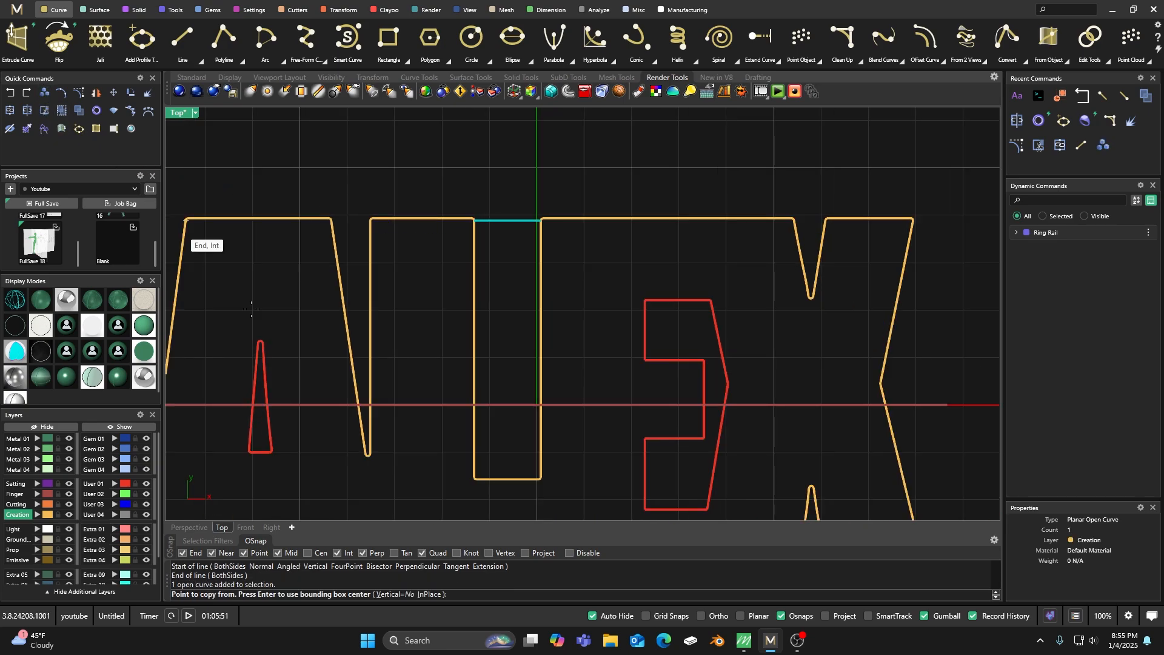
left_click(95, 483)
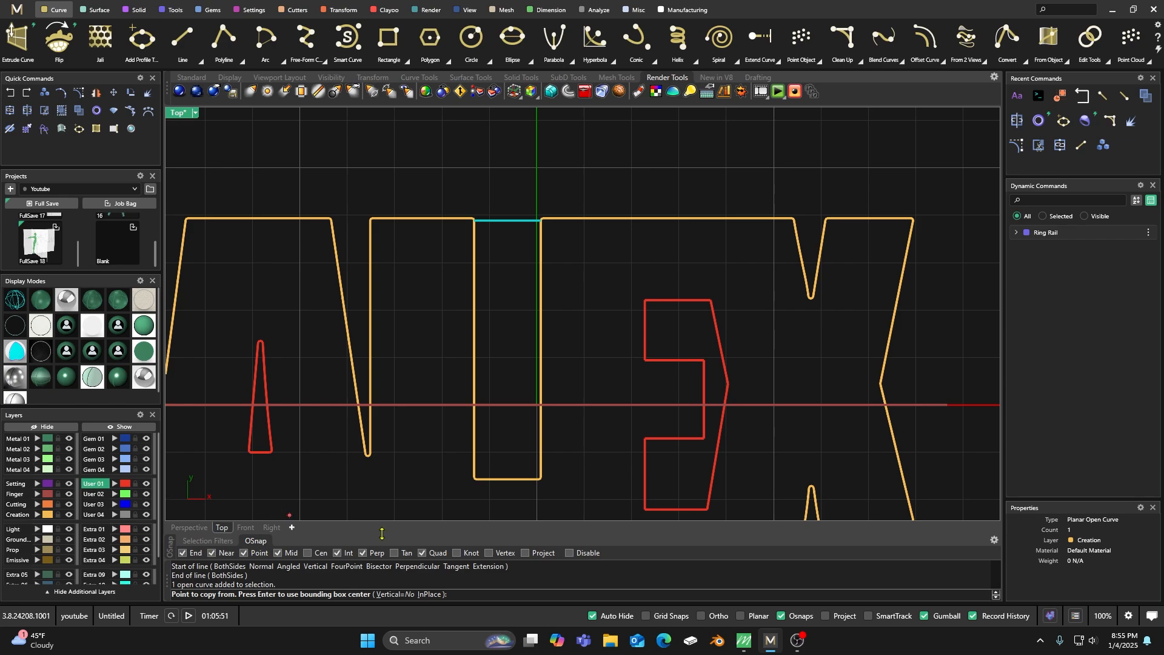
left_click(426, 597)
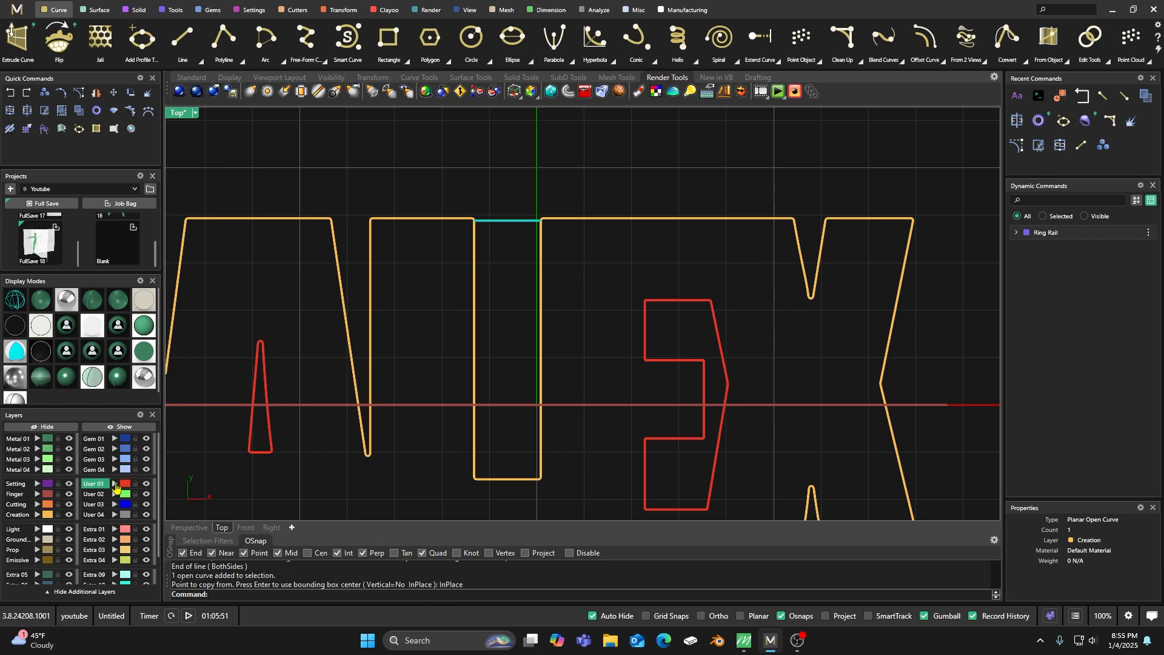
left_click(114, 483)
left_click(432, 286)
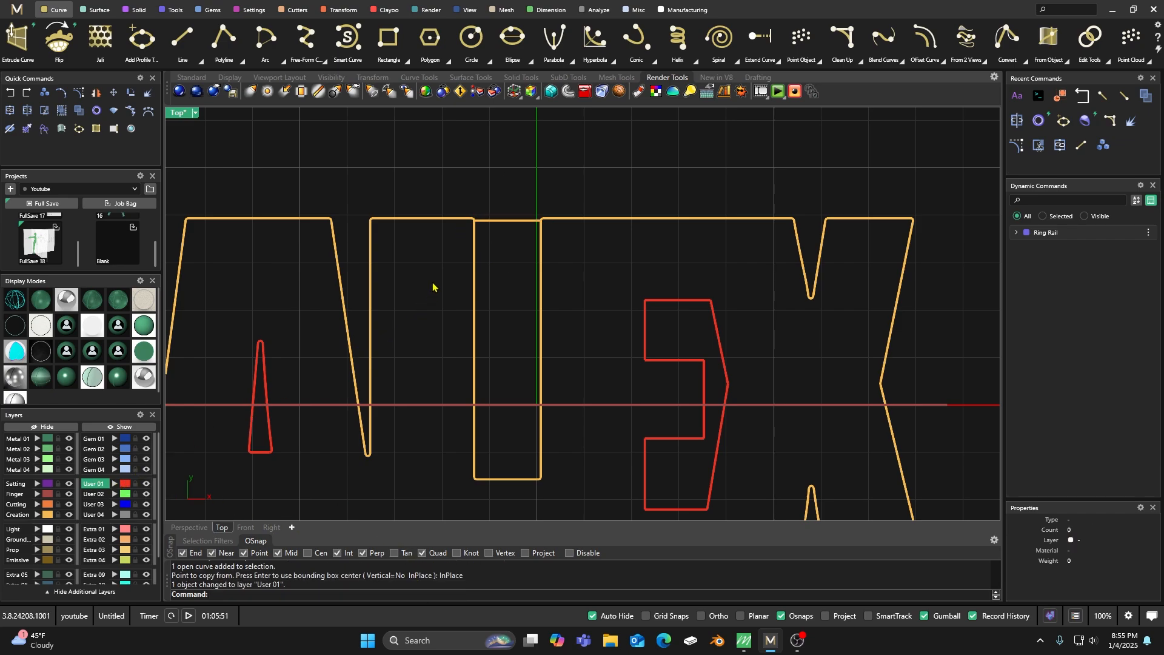
Select all curves on the Creation layer and join the name outline's segments.
left_click(498, 222)
key("Escape")
left_click(457, 219)
left_click(441, 192)
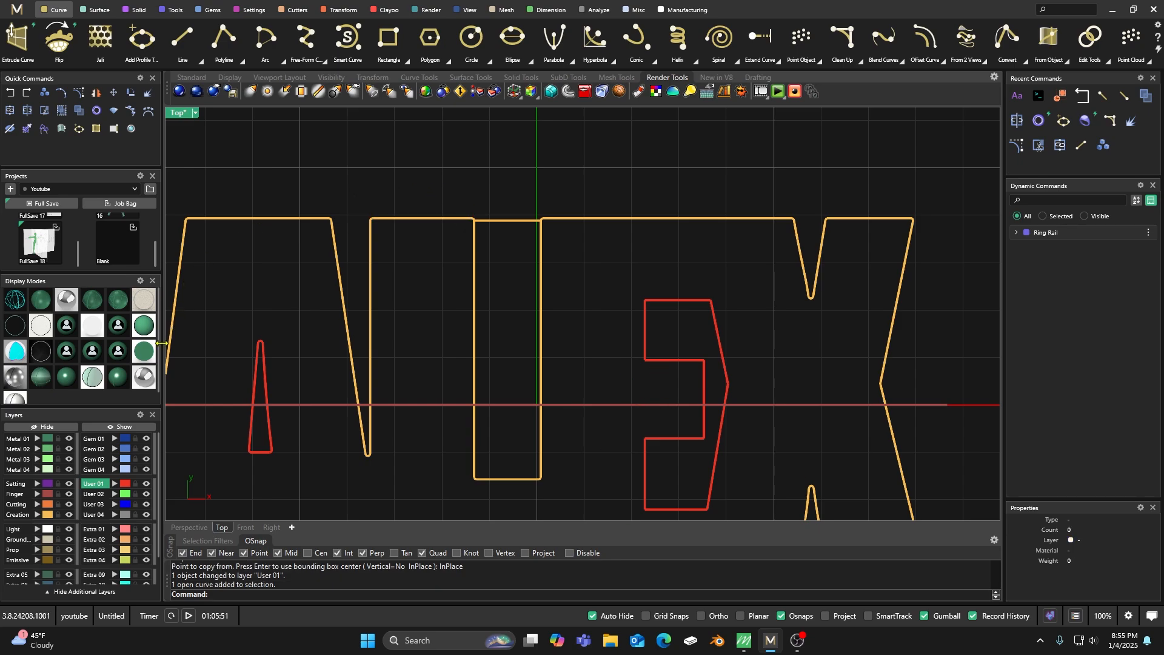
left_click(47, 514)
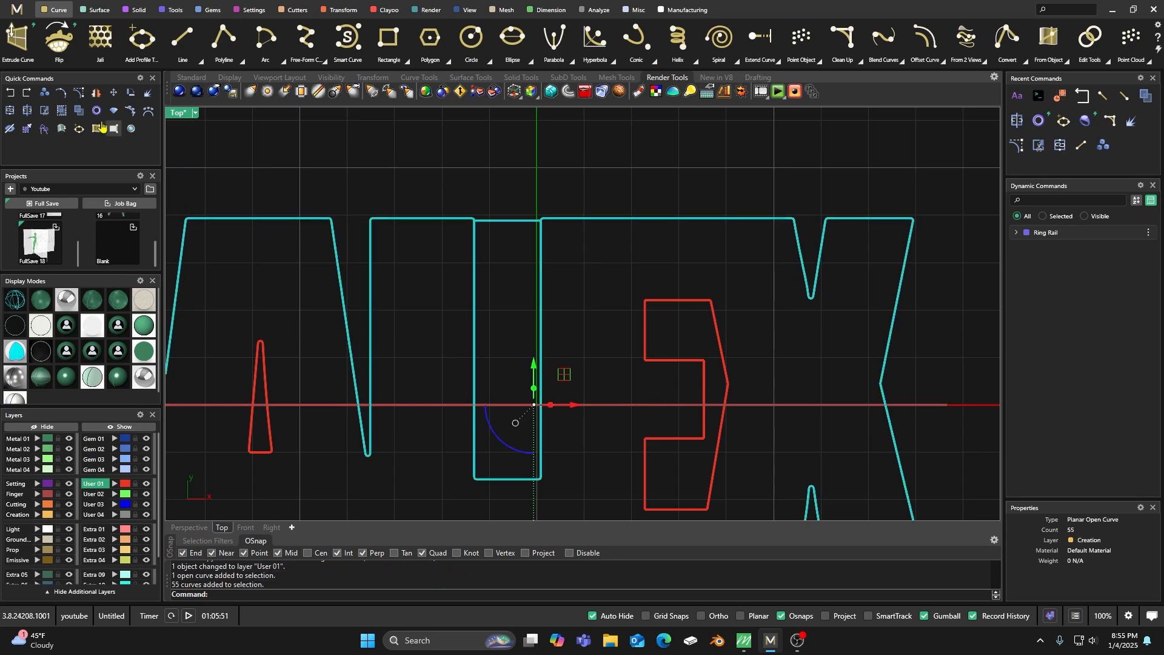
left_click(10, 110)
left_click(428, 167)
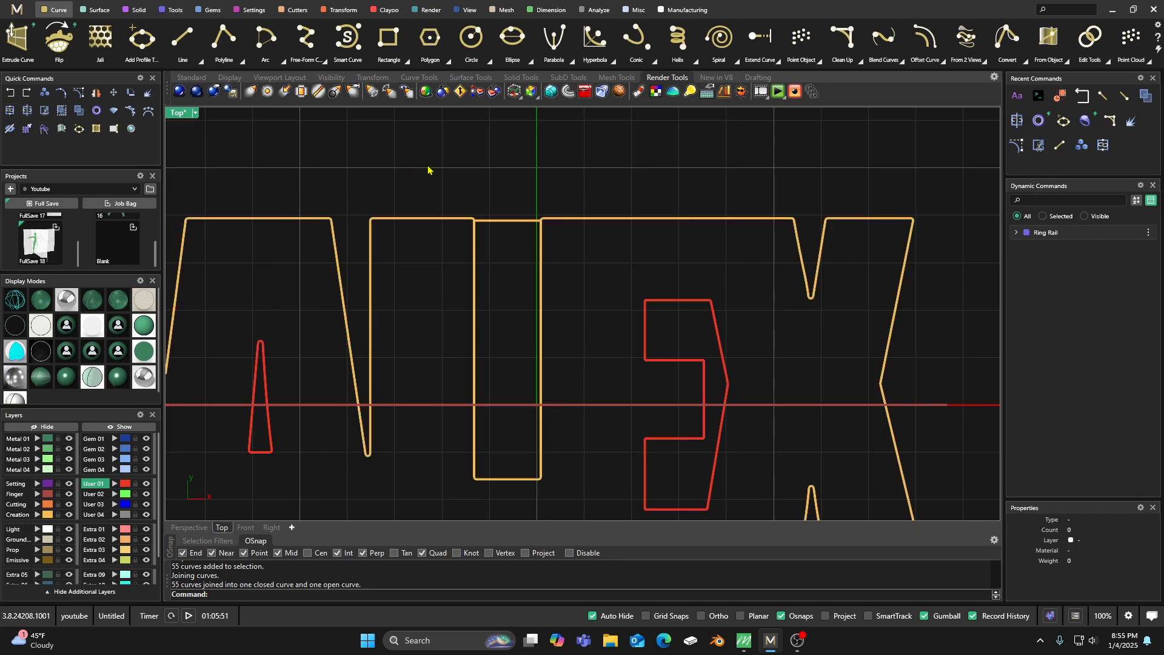
Check whether the joined name outline is a closed curve.
left_click(439, 220)
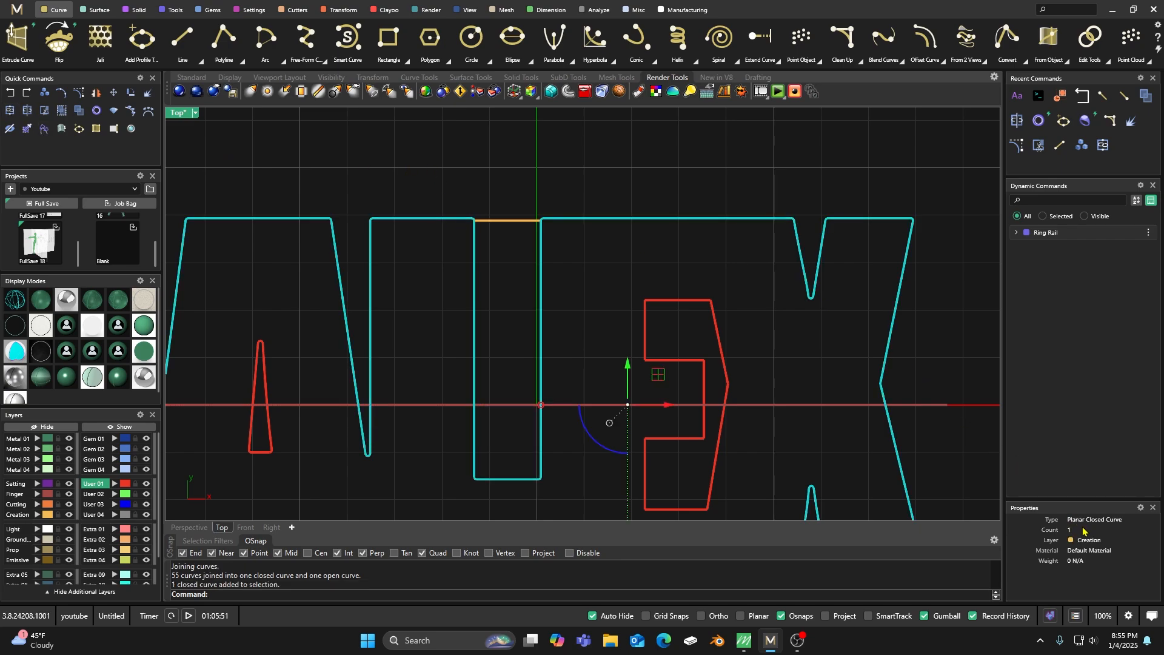
left_click(484, 164)
scroll(508, 236, "up", 4)
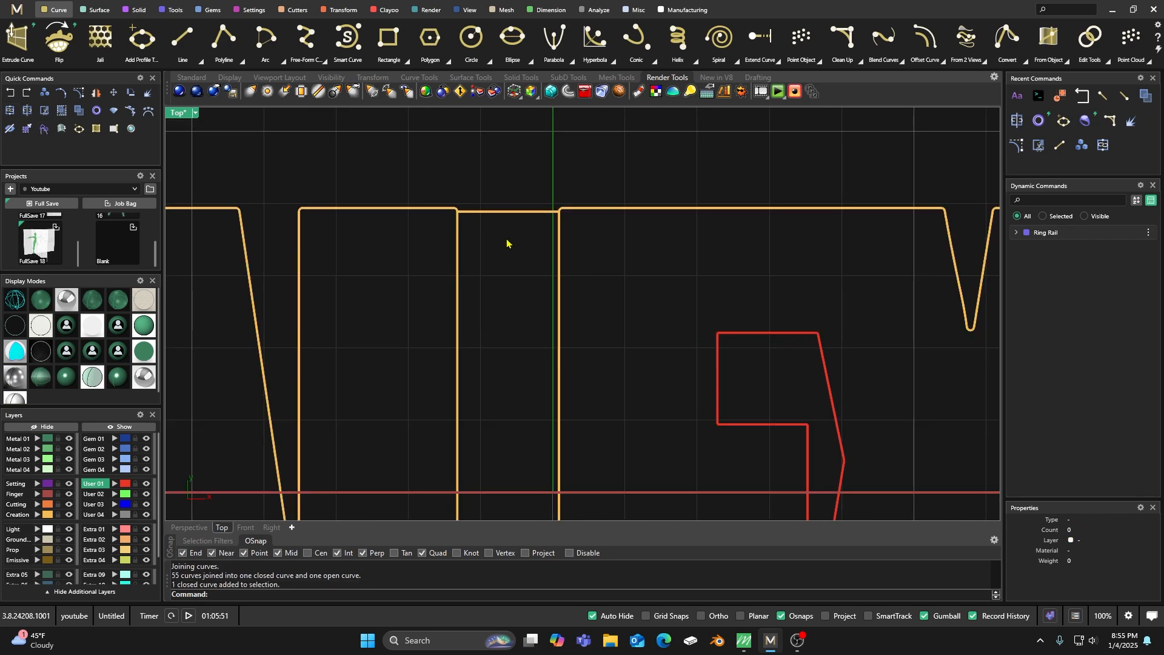
right_click_drag(510, 252, 512, 207)
left_click(640, 160)
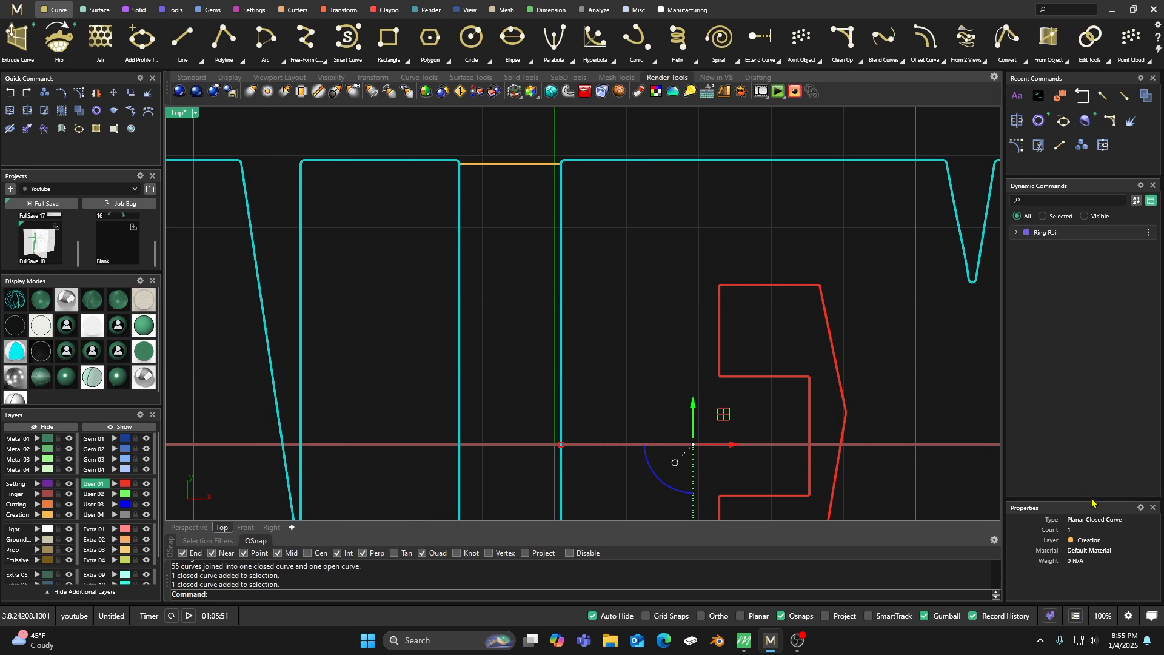
left_click(658, 217)
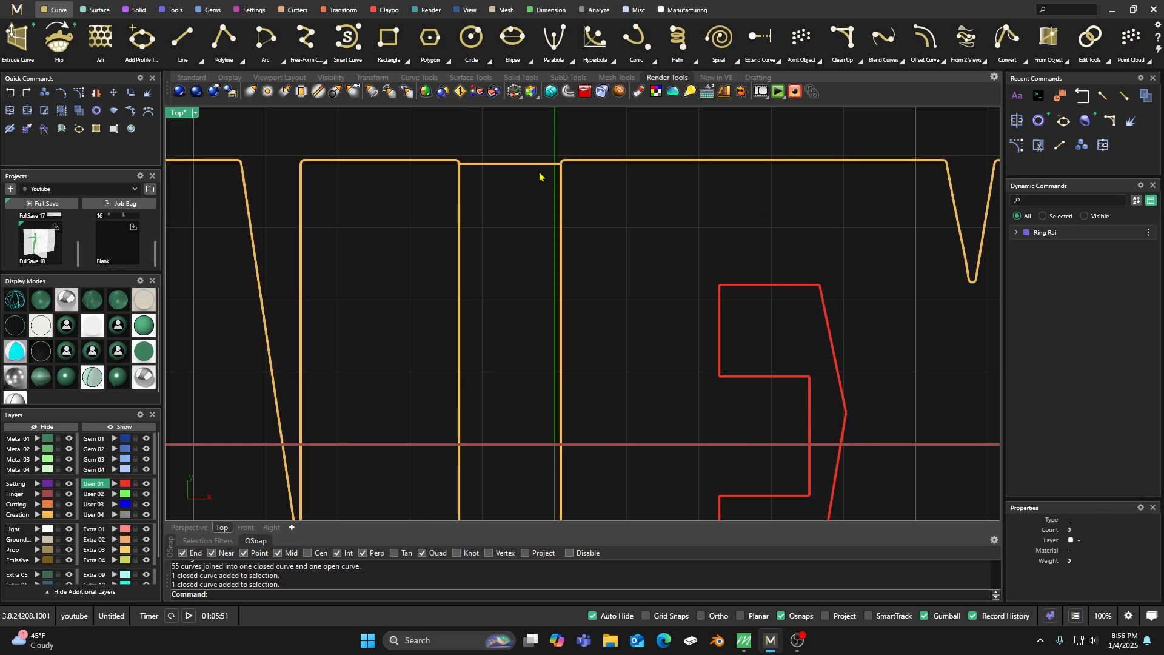
Split the name outline at the slot using the Creation-layer closing line as the cutting object.
left_click(431, 162)
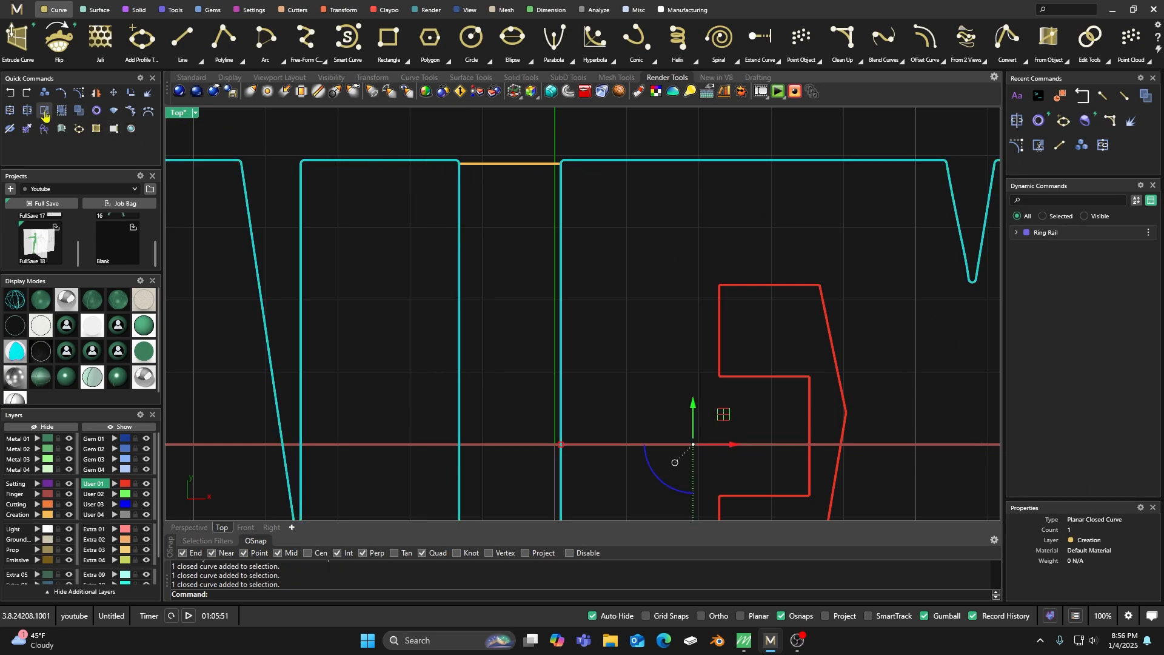
left_click(27, 111)
left_click(483, 164)
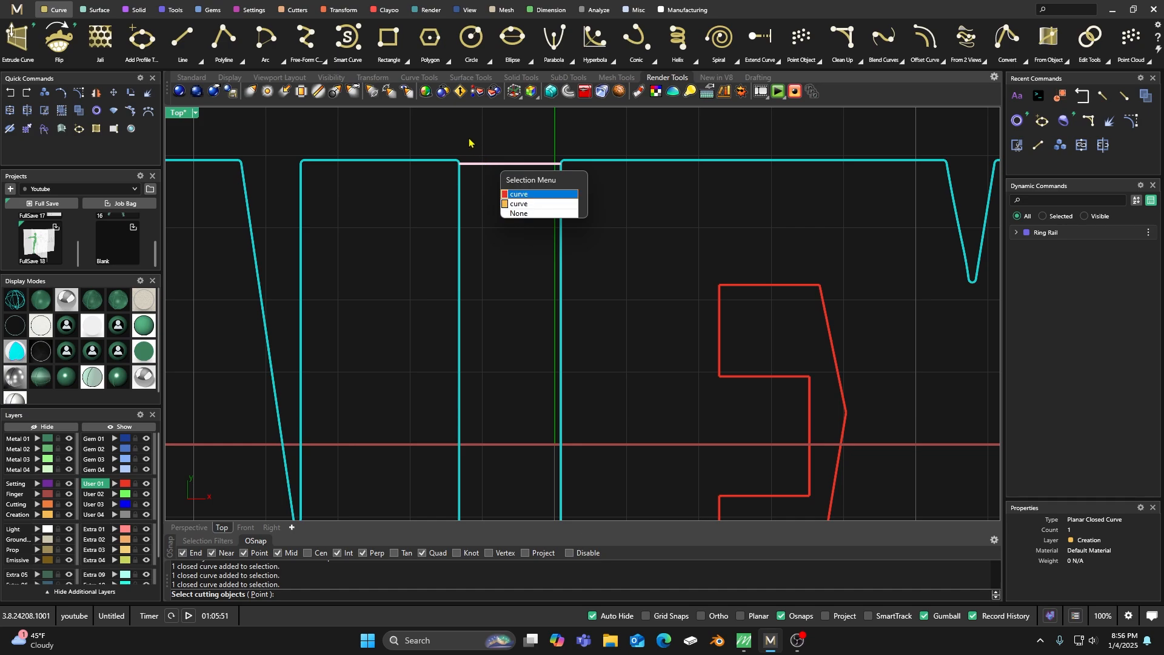
left_click(520, 205)
key("Return")
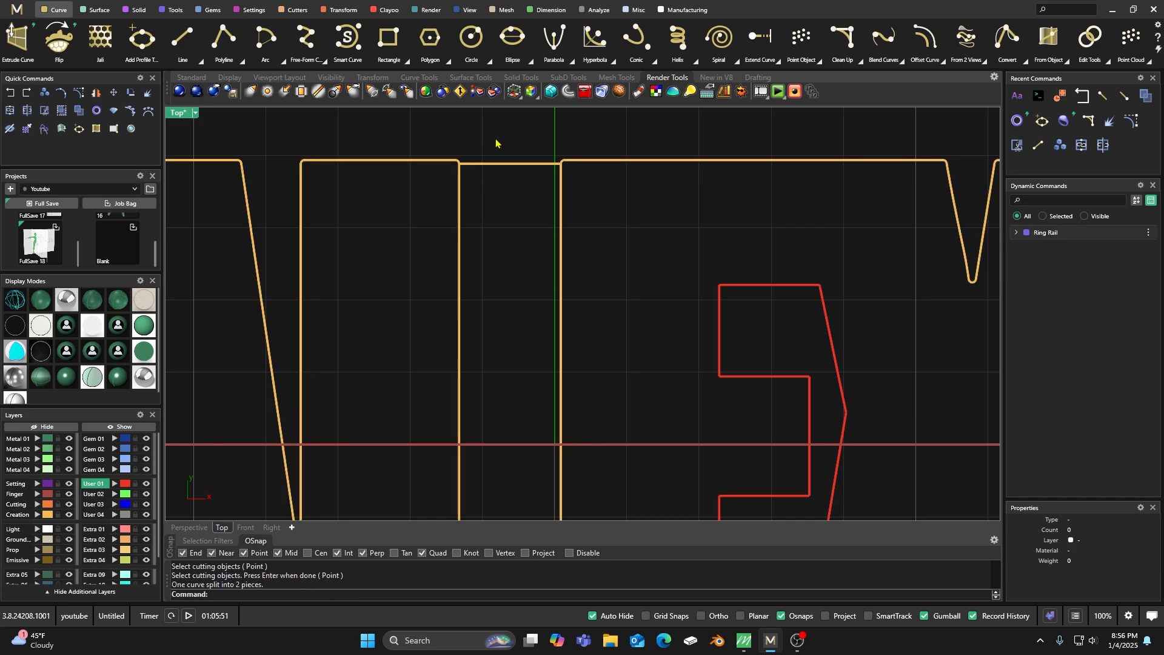
Move the split-off slot curve to the User 01 layer and join it with that layer's closing line, accepting the broken history.
left_click(459, 205)
left_click(492, 164)
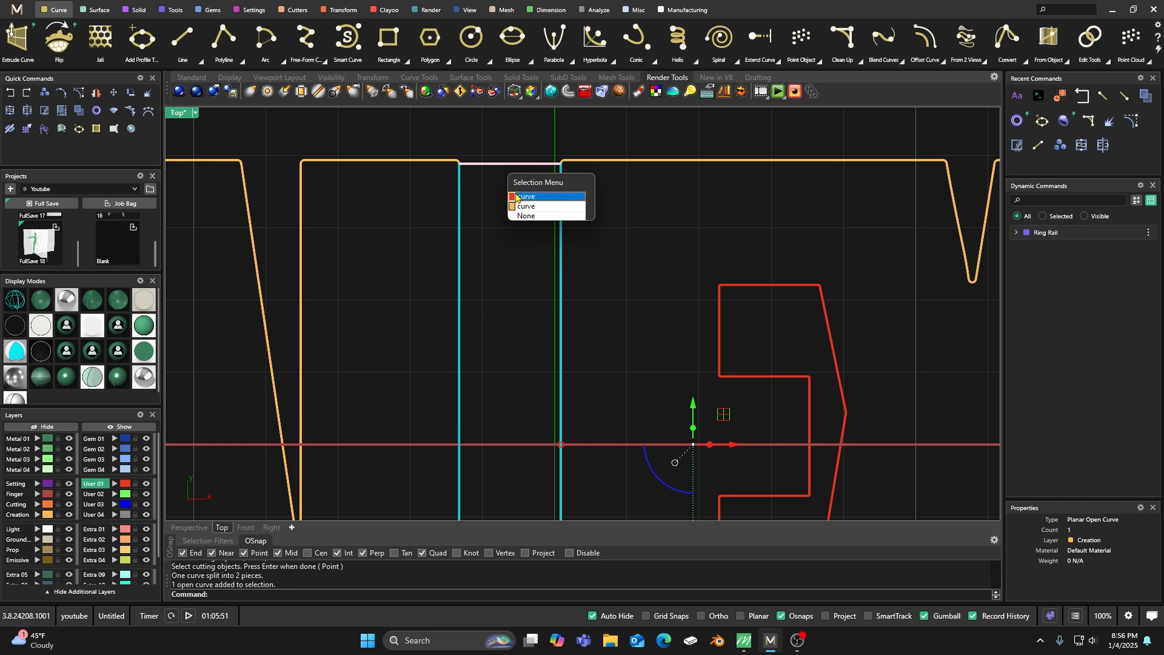
left_click(517, 199)
left_click(114, 483)
left_click(28, 130)
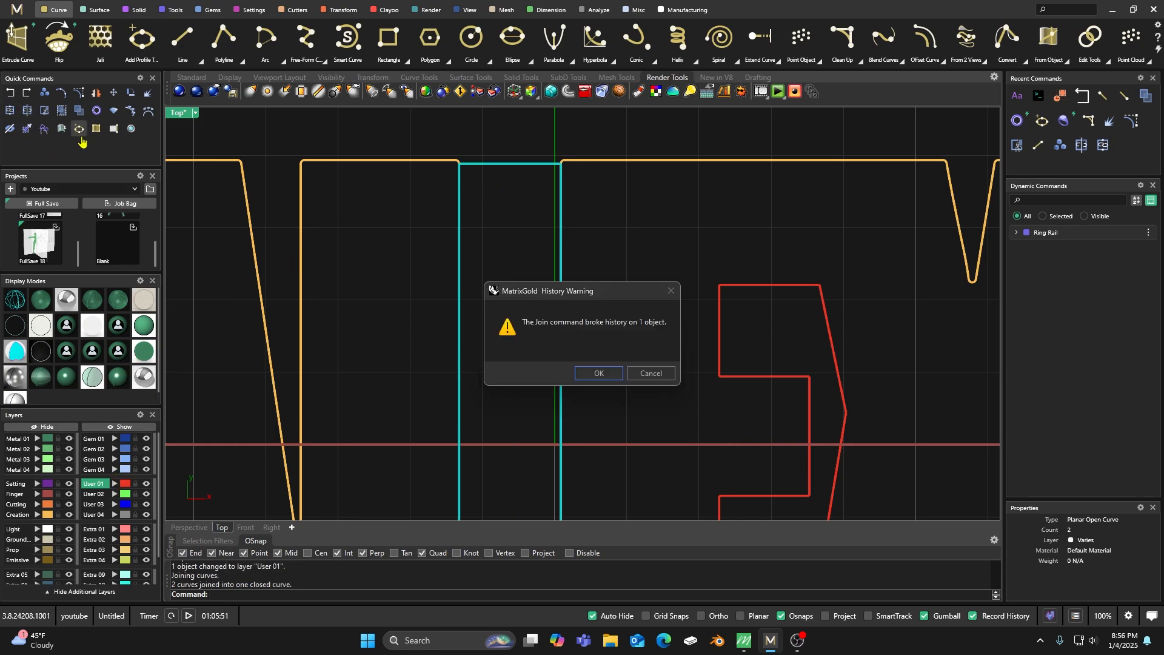
left_click(582, 372)
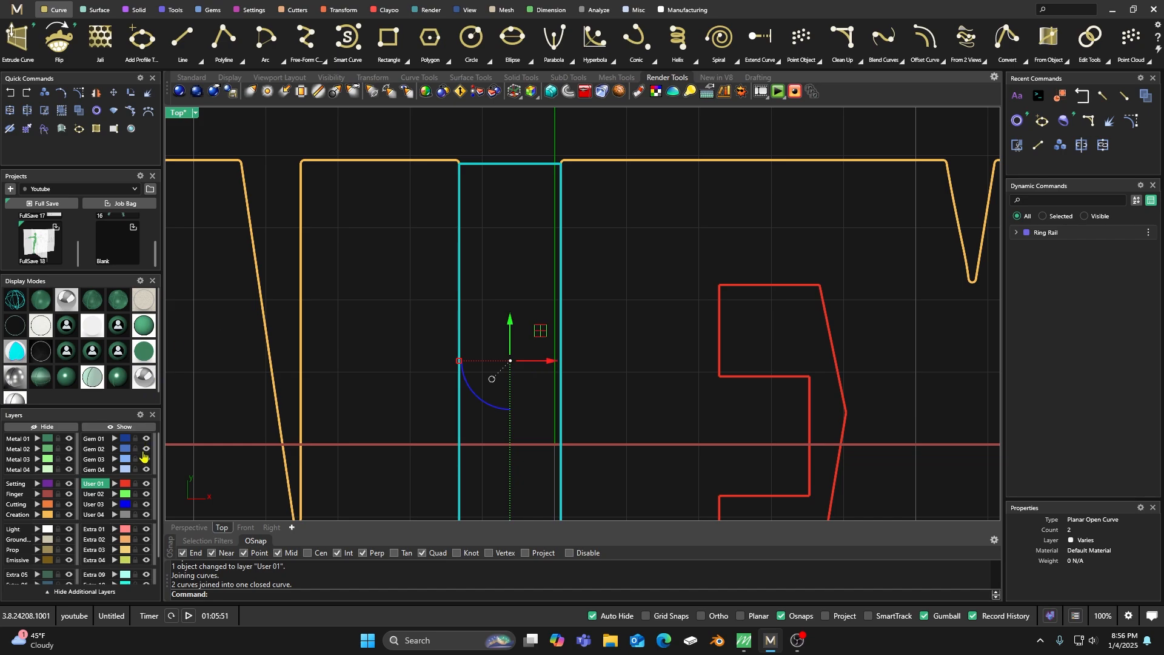
Make Creation the current layer and hide the User 01 layer with the inner cutouts.
left_click(146, 484)
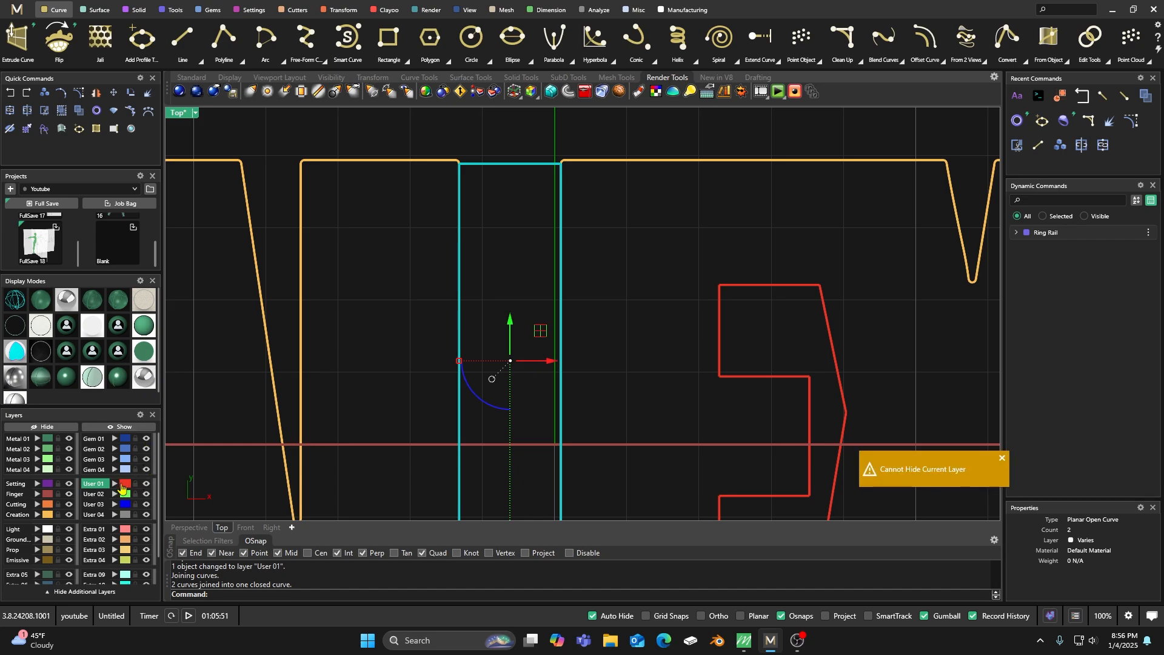
left_click(16, 516)
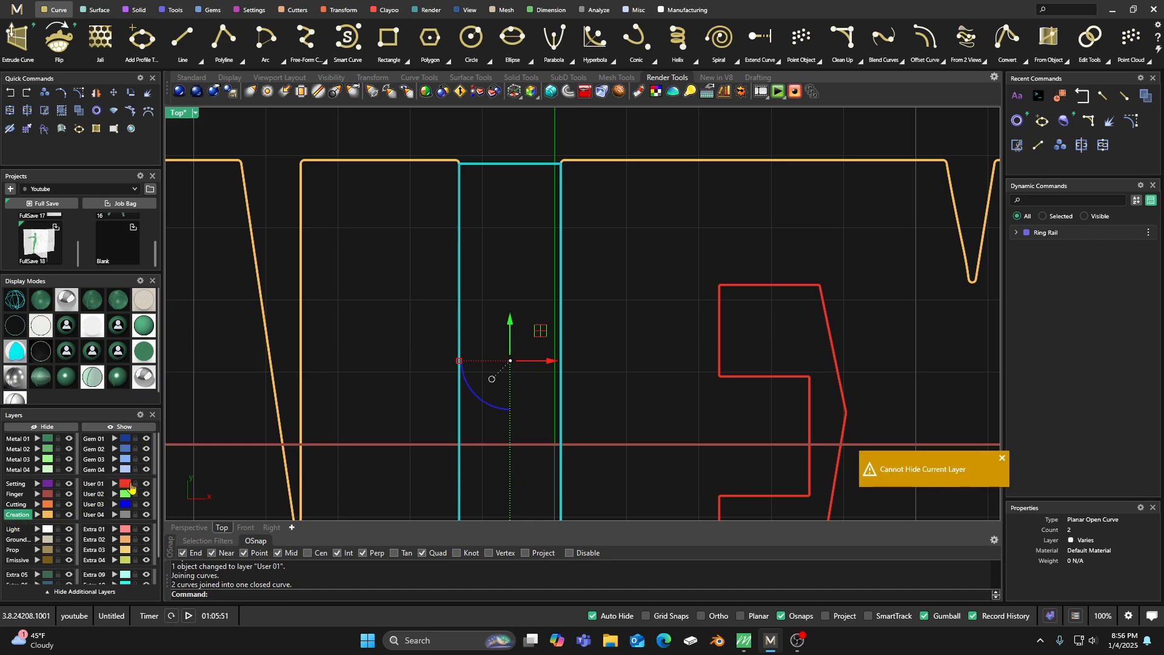
left_click(147, 484)
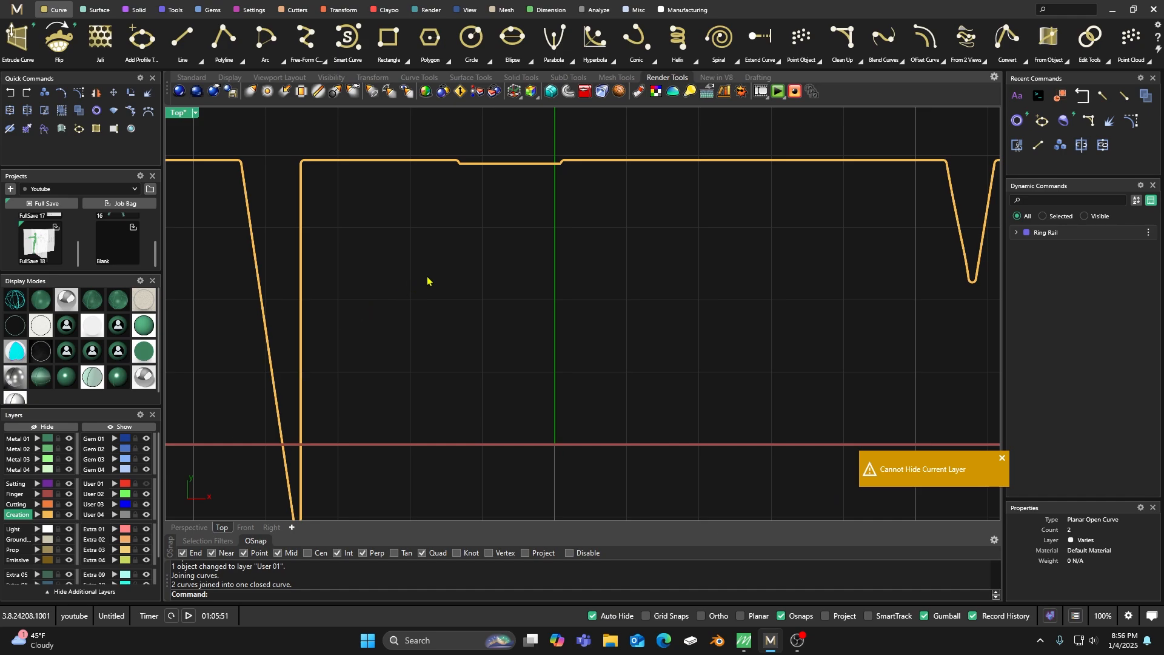
Join the remaining name outline with the line bridging the slot into one closed curve, accepting the broken history.
scroll(486, 259, "down", 3)
left_click(494, 214)
left_click(447, 178)
left_click_drag(544, 249, 440, 192)
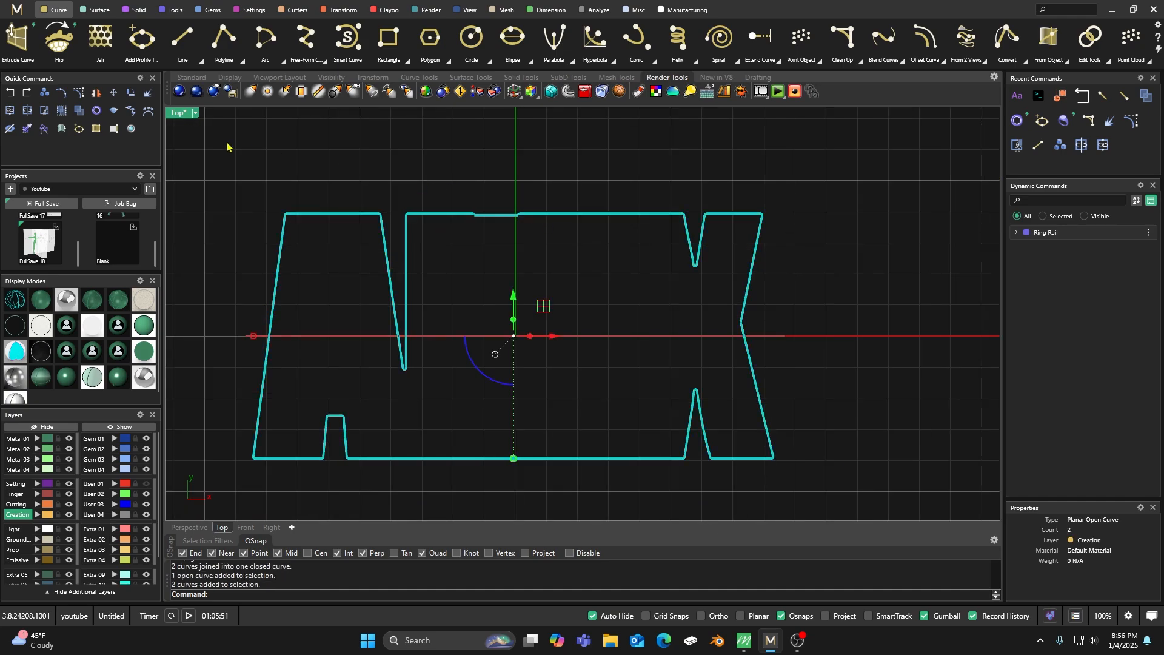
left_click(9, 111)
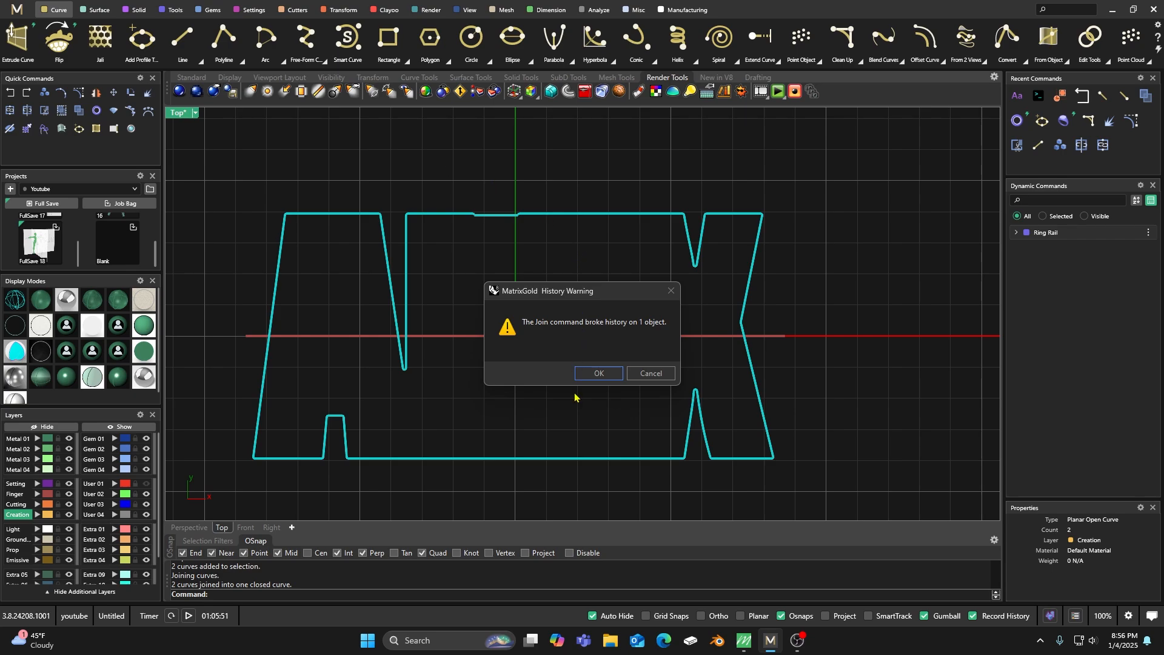
left_click(597, 373)
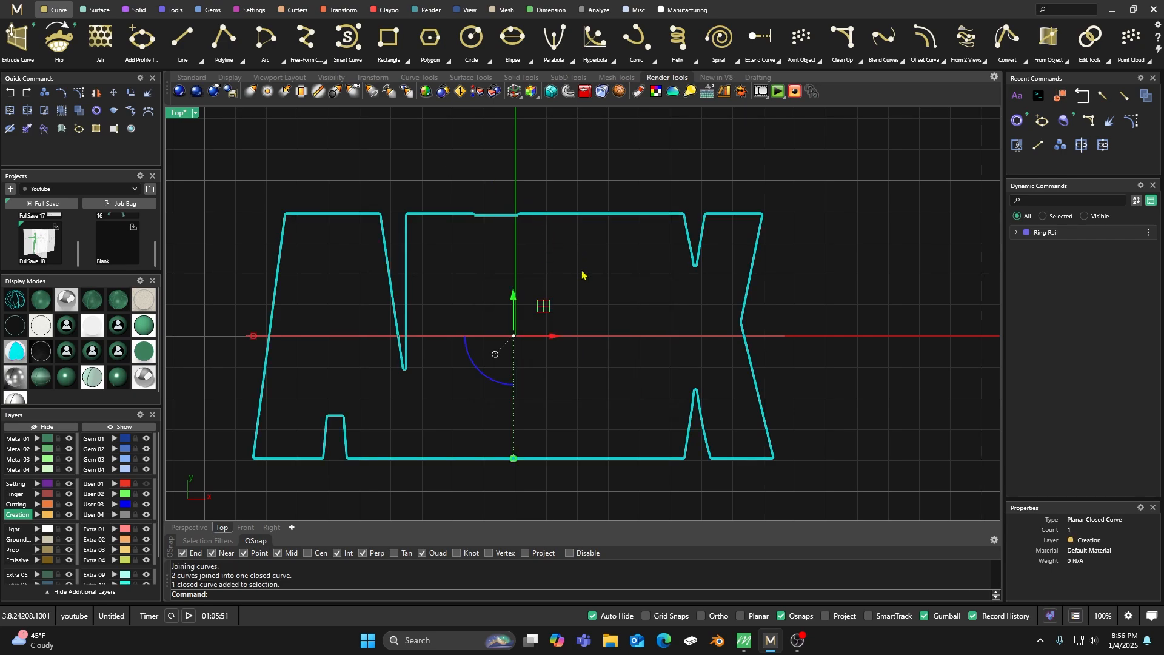
left_click(810, 253)
scroll(577, 208, "down", 4)
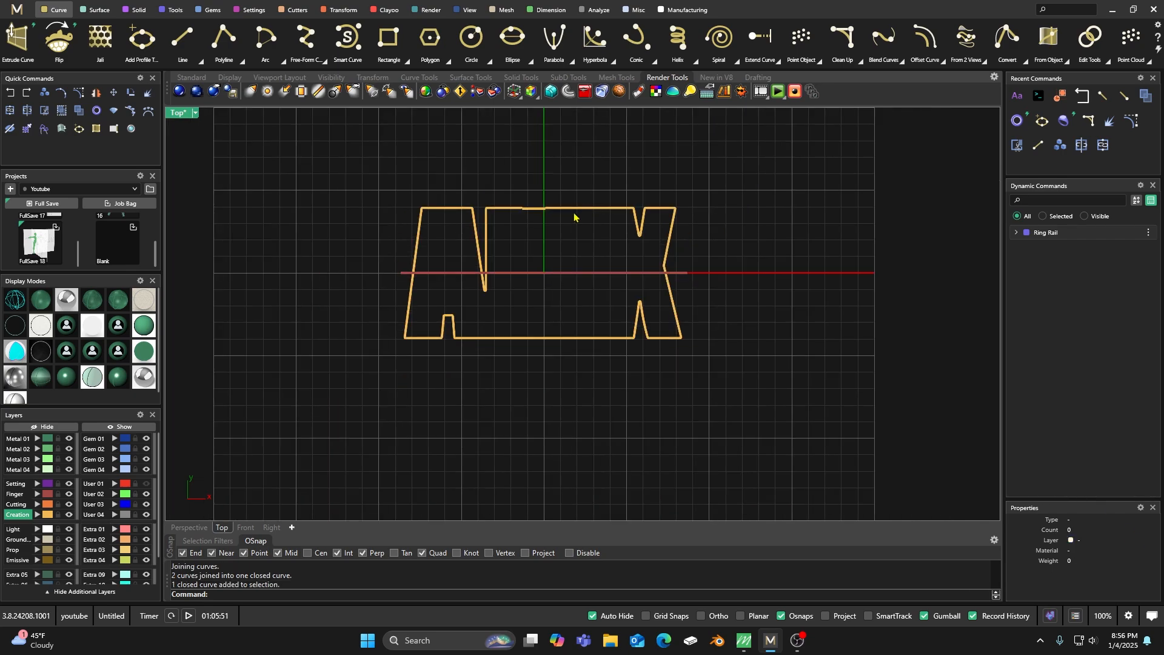
Save the closed outline to the profile library as a SignetTop profile named after the lettering, overwriting the existing file.
left_click(146, 41)
left_click(444, 335)
left_click(259, 594)
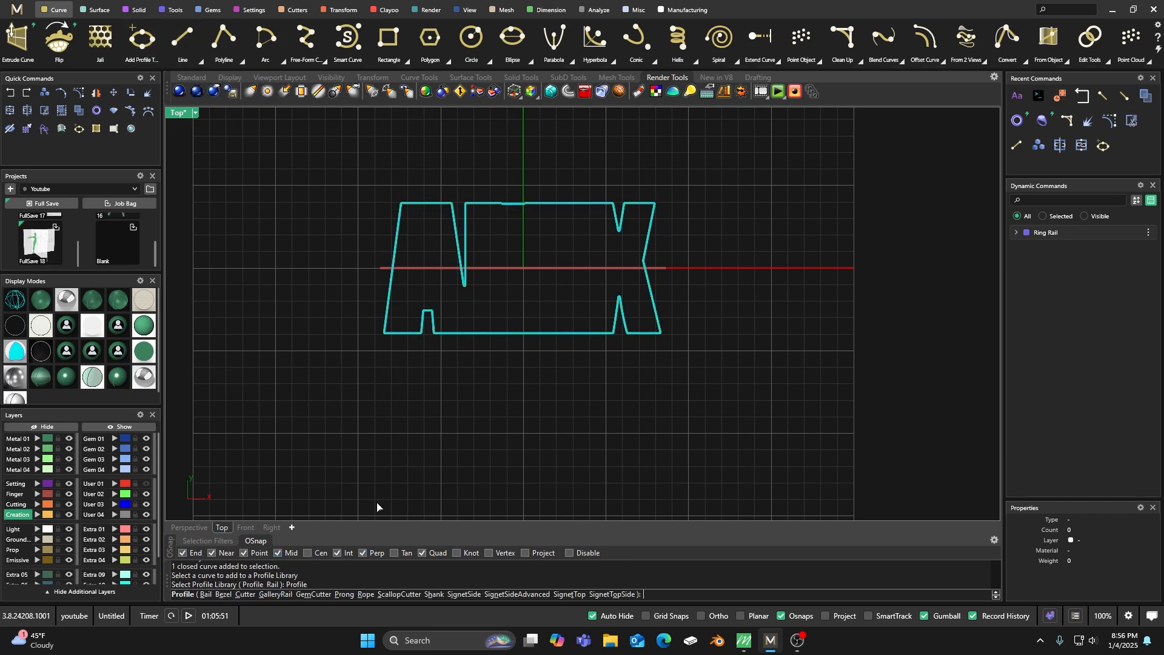
left_click(570, 595)
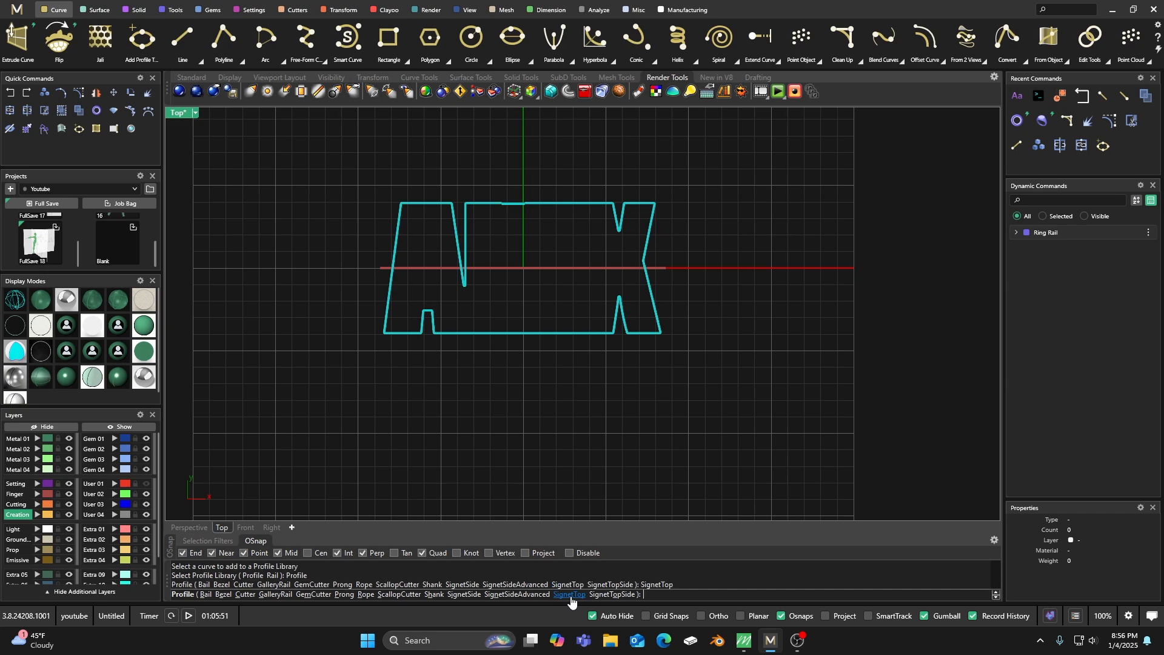
left_click(562, 243)
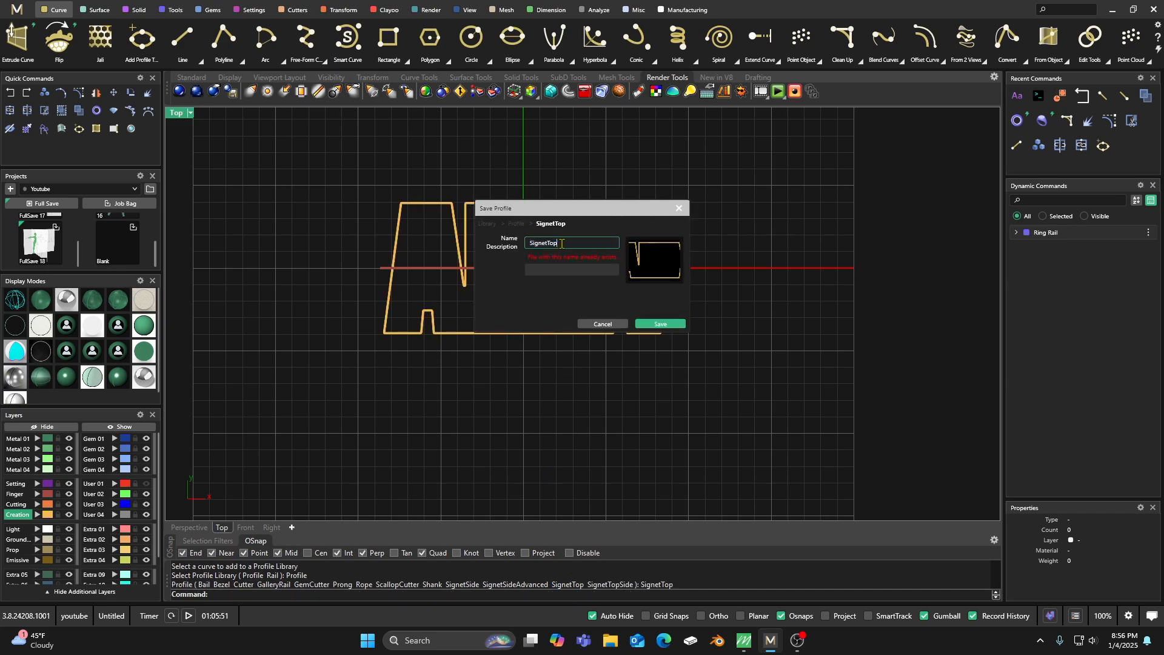
left_click_drag(562, 243, 526, 246)
type("Alex")
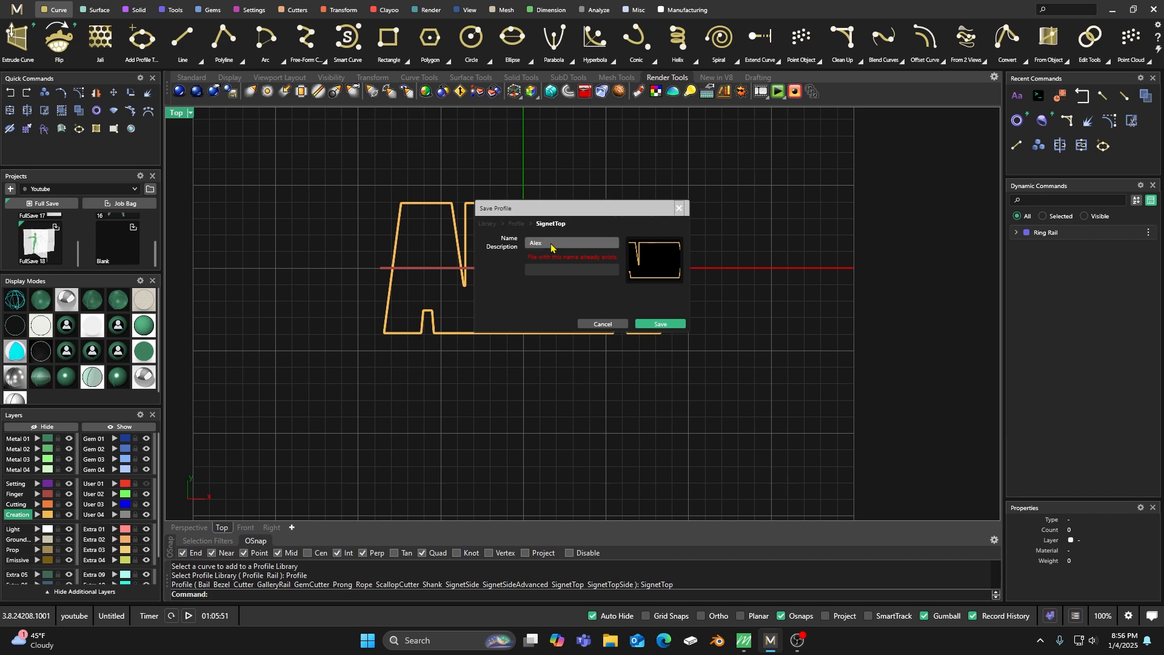
left_click(640, 323)
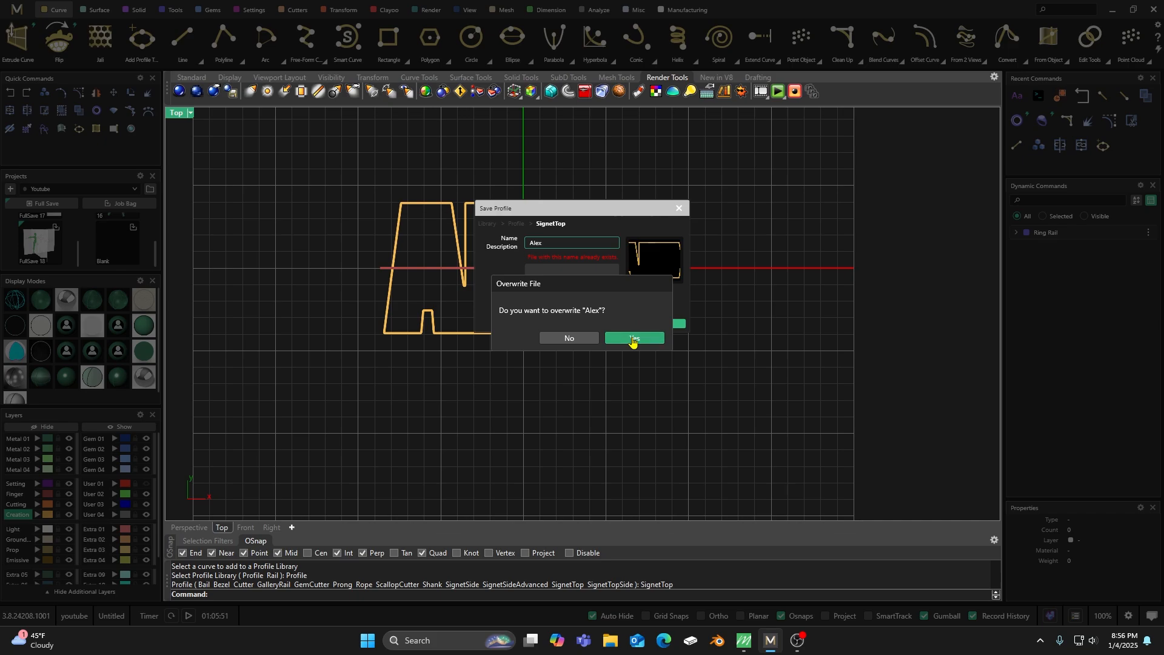
left_click(627, 338)
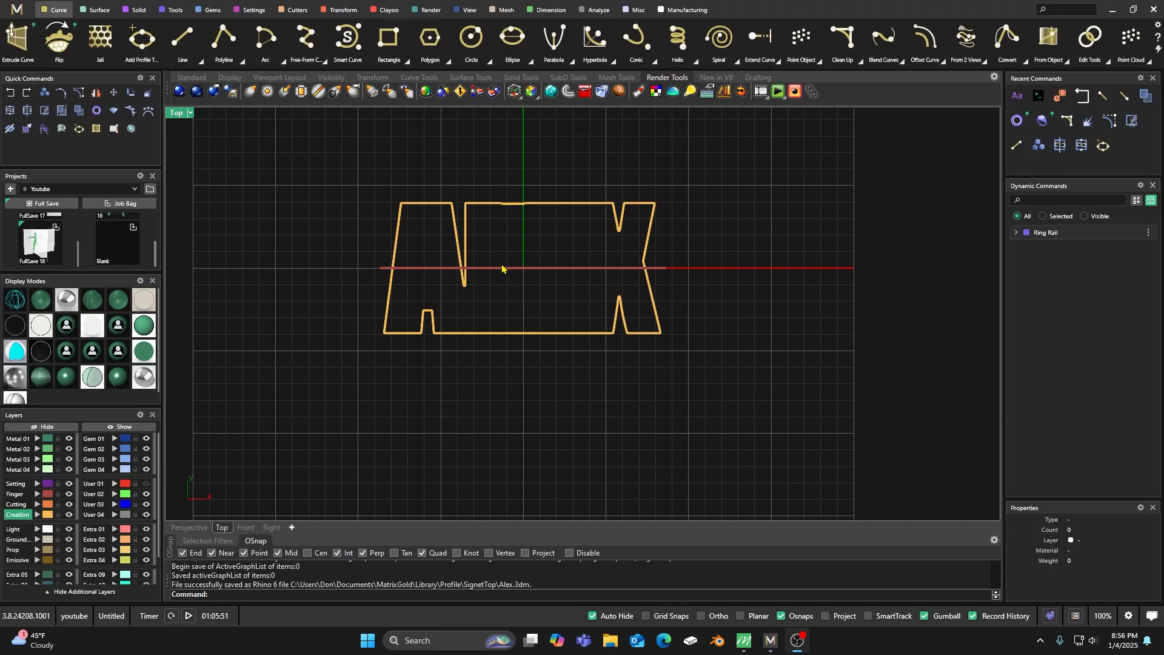
Start an advanced signet ring and set its top distance to finger to 5 mm.
left_click(172, 11)
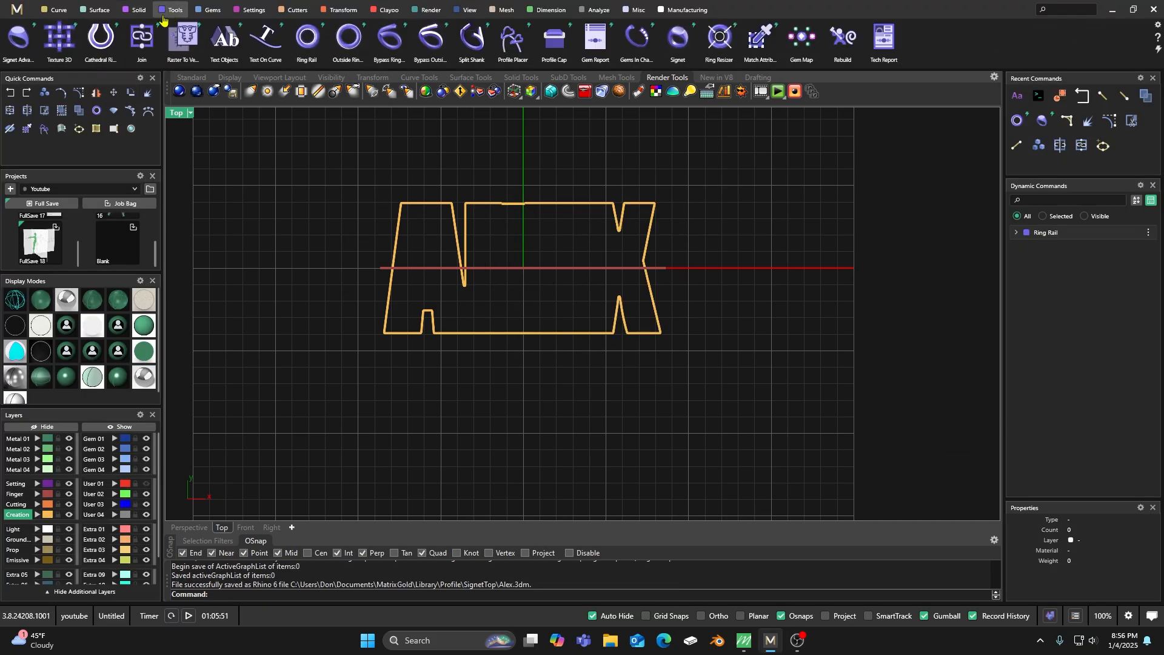
left_click(19, 37)
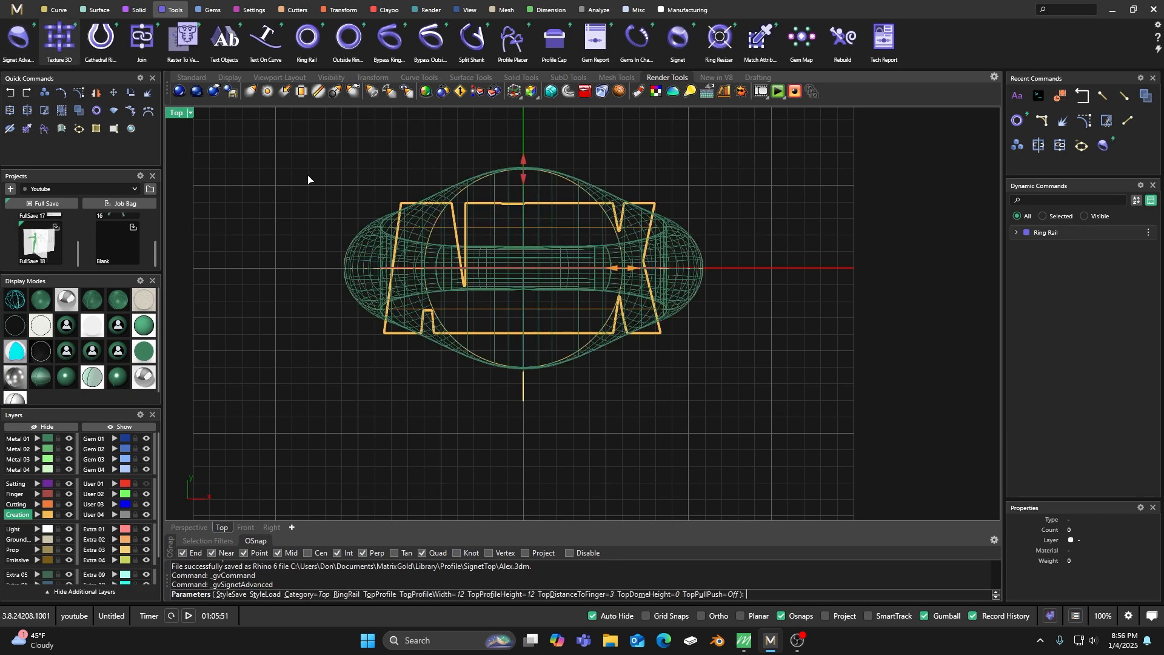
double_click(182, 114)
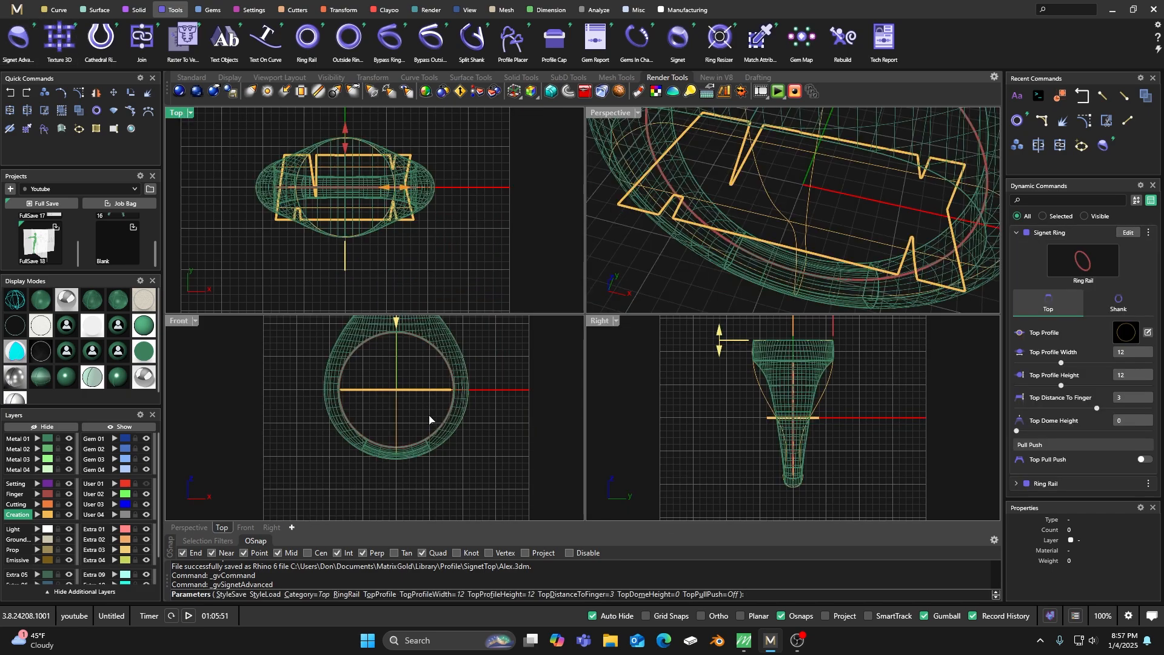
scroll(408, 424, "down", 2)
left_click_drag(392, 366, 395, 351)
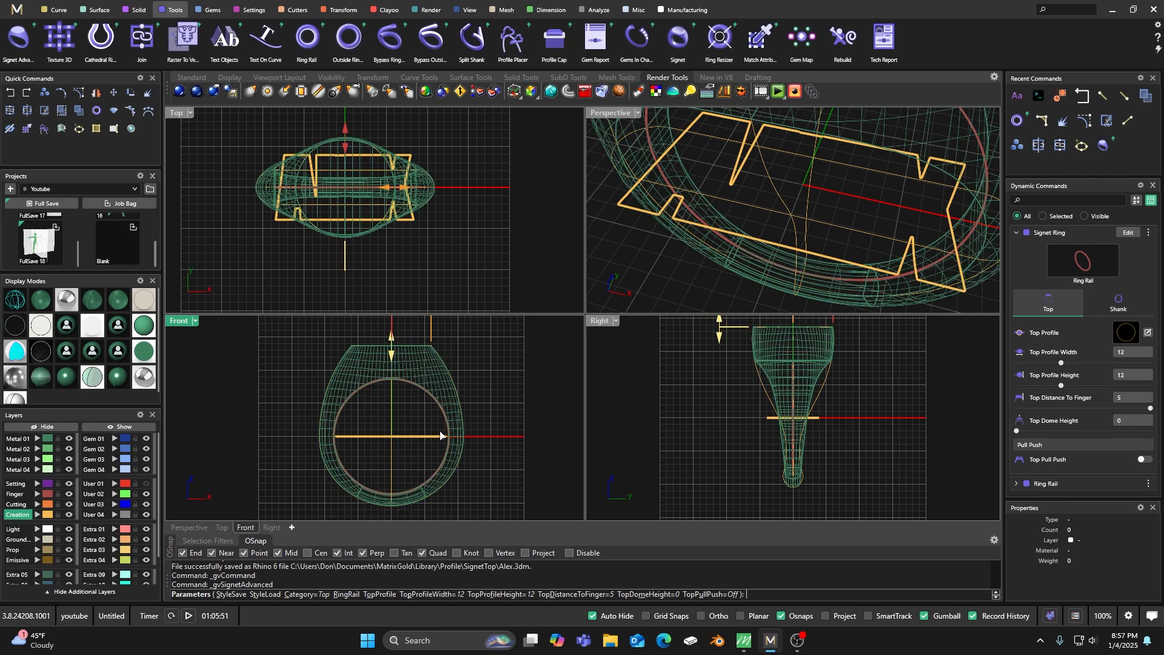
Use the saved name outline from the SignetTop library as the ring's top profile.
left_click(1125, 333)
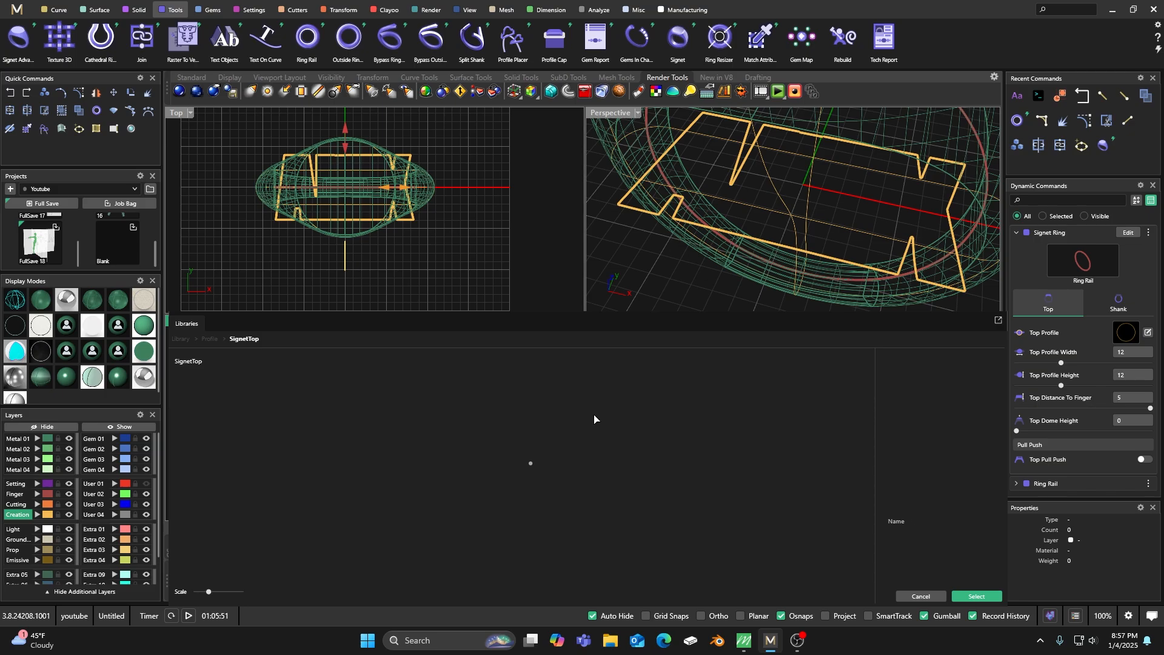
scroll(527, 448, "down", 5)
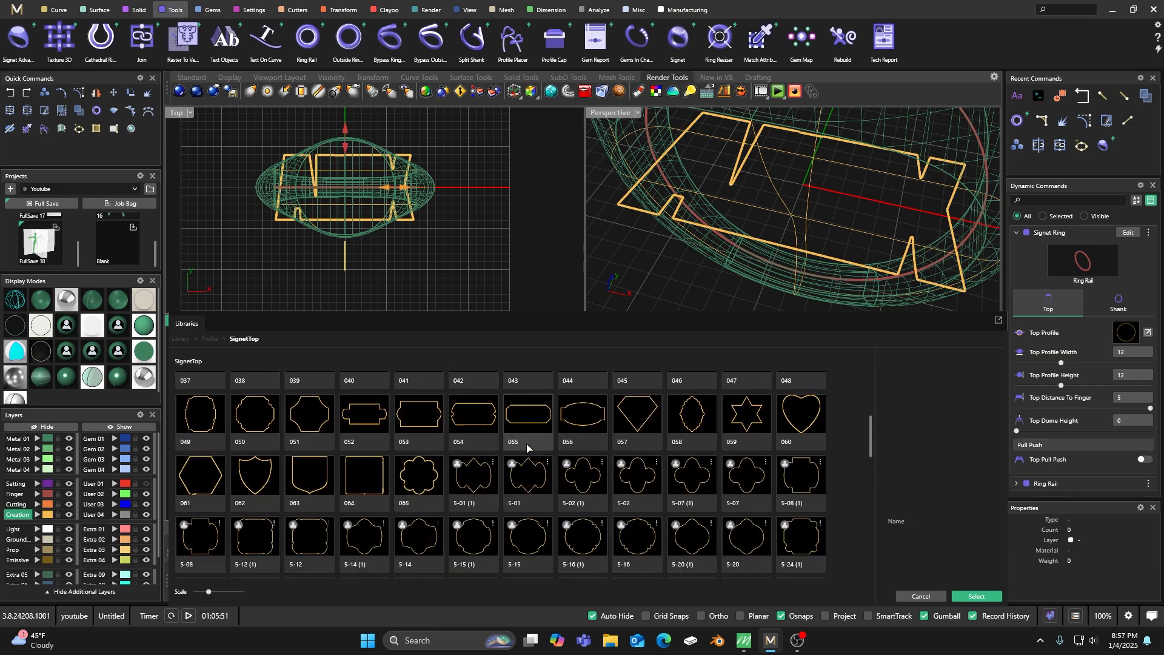
scroll(527, 448, "down", 8)
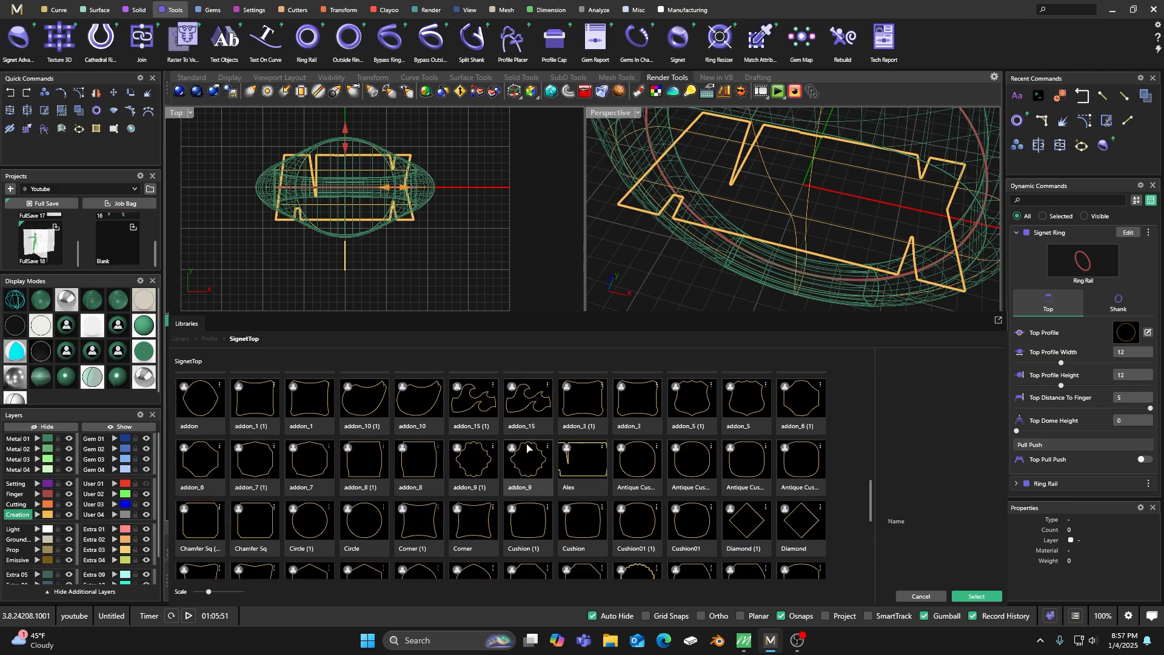
double_click(582, 469)
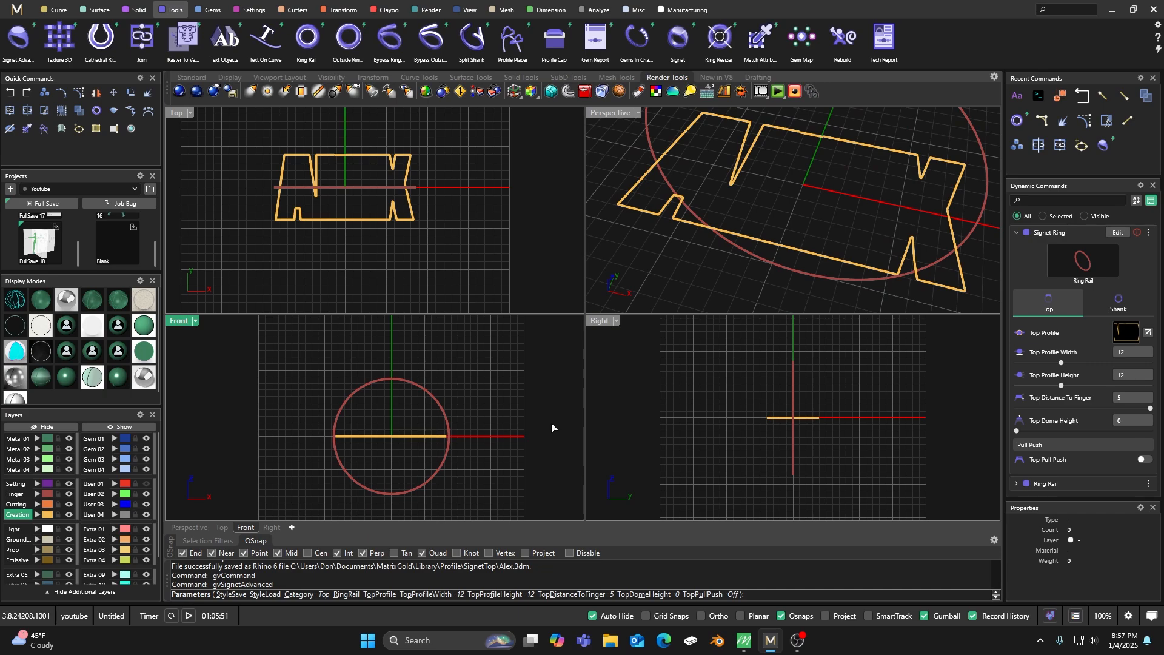
Turn on manual shank control and show the signet ring shaded in a full-size perspective view.
left_click(1119, 303)
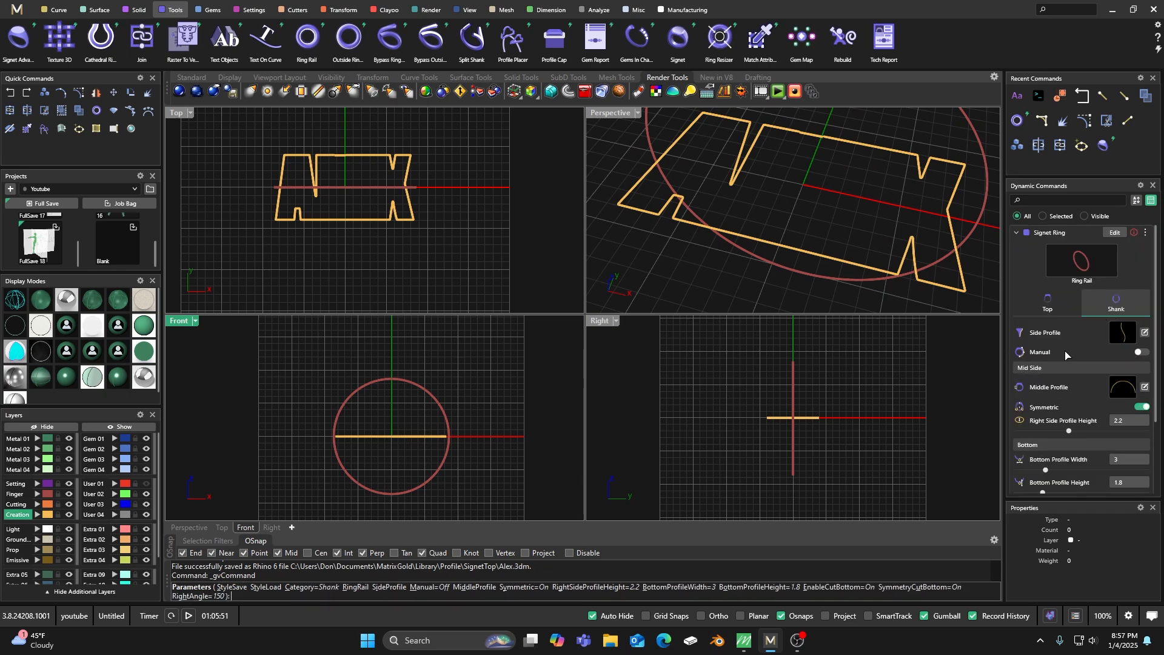
left_click(1143, 353)
left_click(71, 378)
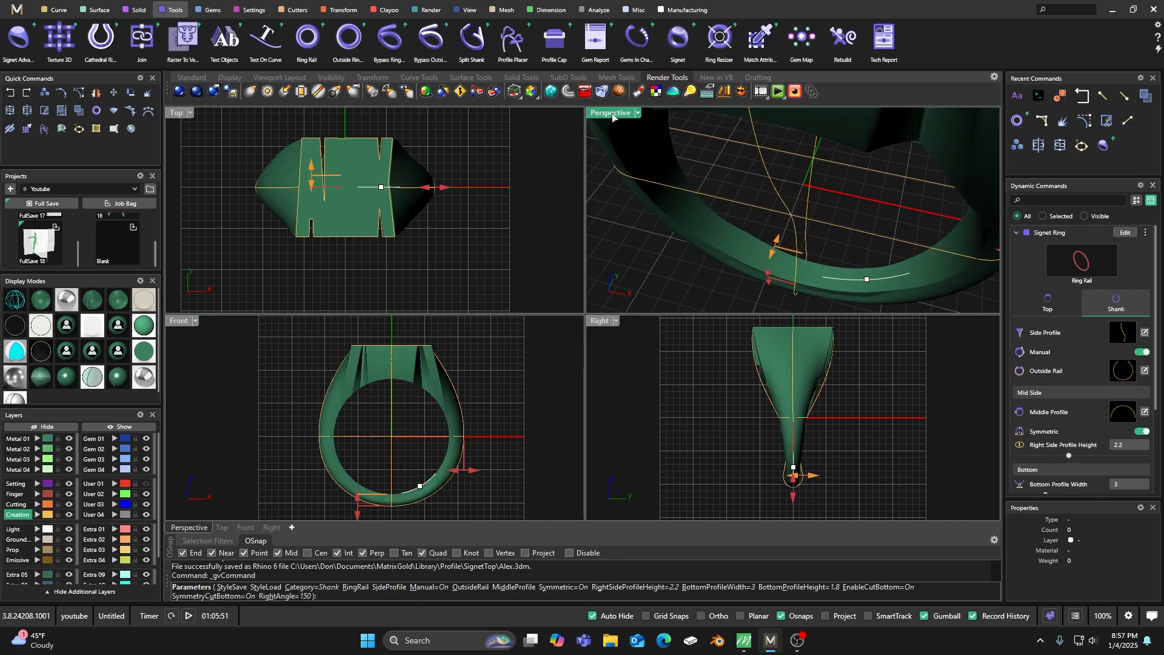
double_click(613, 114)
scroll(592, 256, "down", 10)
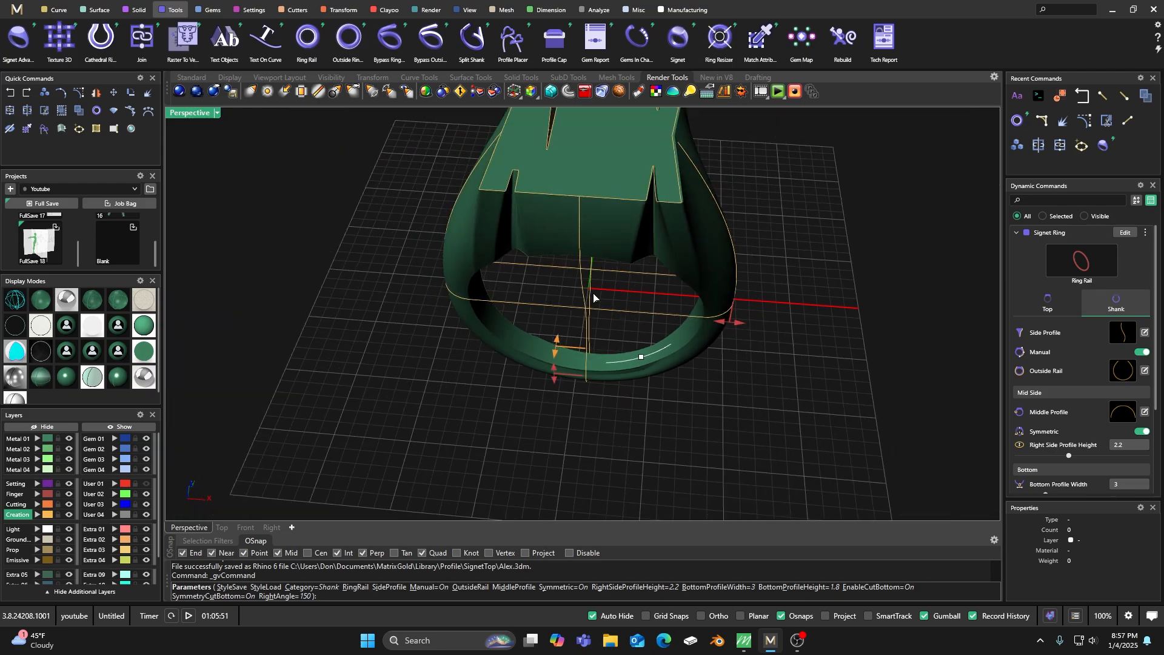
right_click_drag(587, 283, 722, 318)
right_click_drag(870, 354, 849, 341)
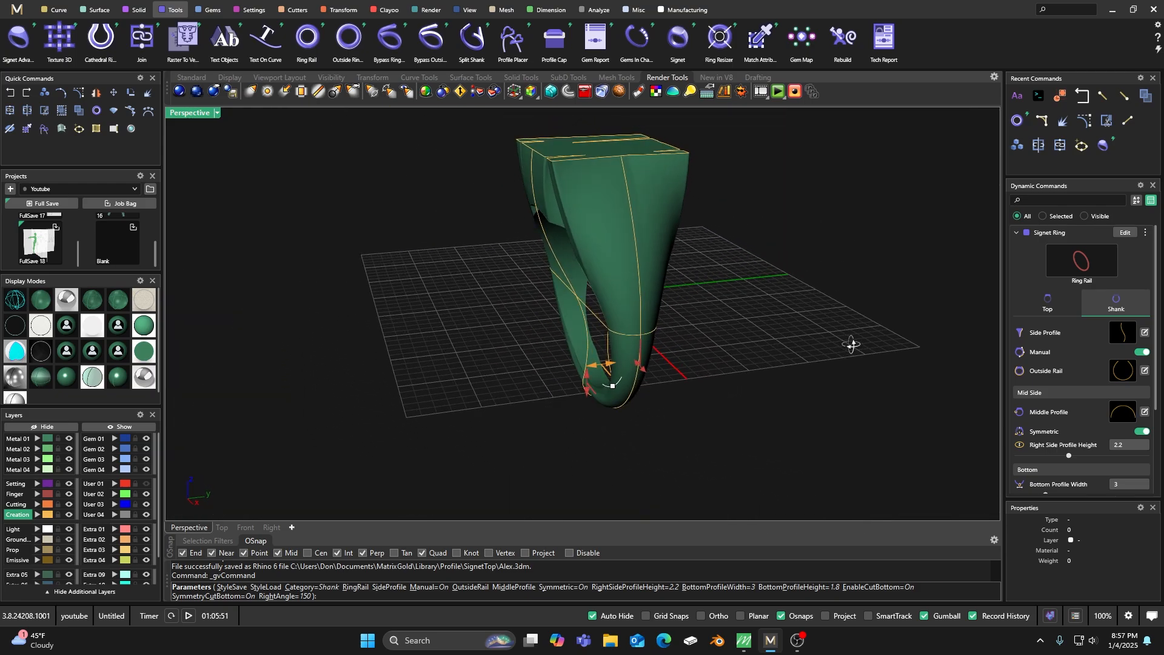
Set the ring's top profile width to 19.1 mm and its top profile height to 10.4 mm.
left_click(1057, 303)
mouse_move(639, 370)
right_mouse_down()
mouse_move(515, 366)
mouse_move(587, 390)
mouse_move(593, 368)
mouse_move(630, 363)
right_mouse_up()
left_click_drag(647, 208, 669, 216)
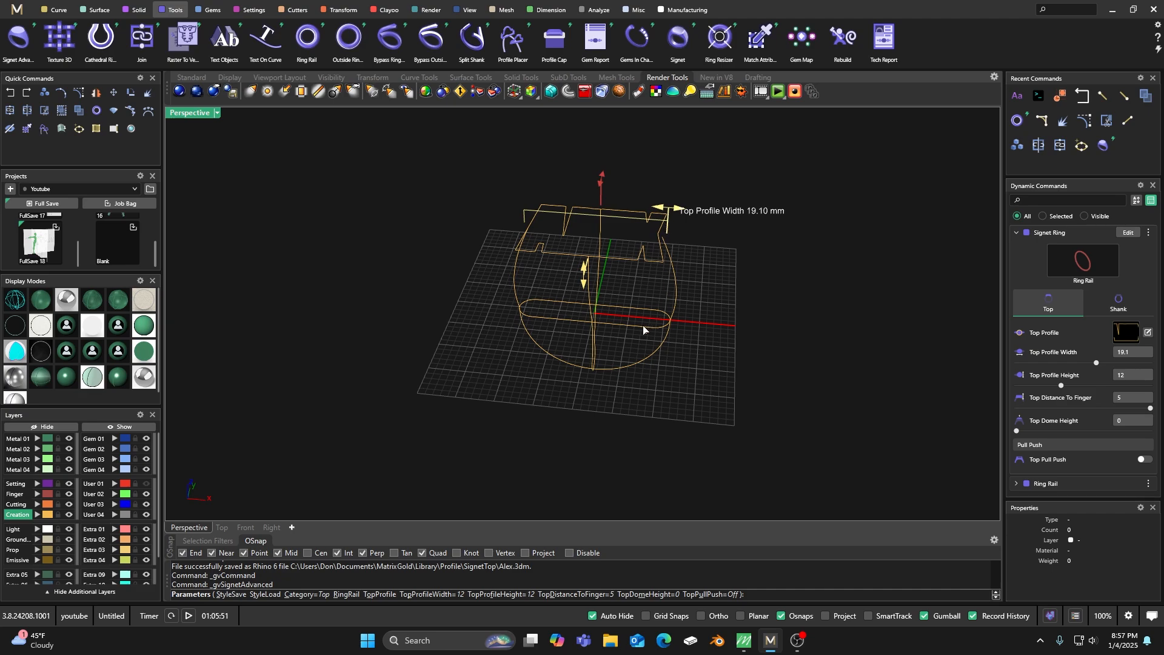
mouse_move(592, 351)
right_mouse_down()
mouse_move(631, 307)
mouse_move(609, 306)
mouse_move(582, 342)
right_mouse_up()
scroll(606, 288, "up", 6)
right_click_drag(606, 289, 513, 332)
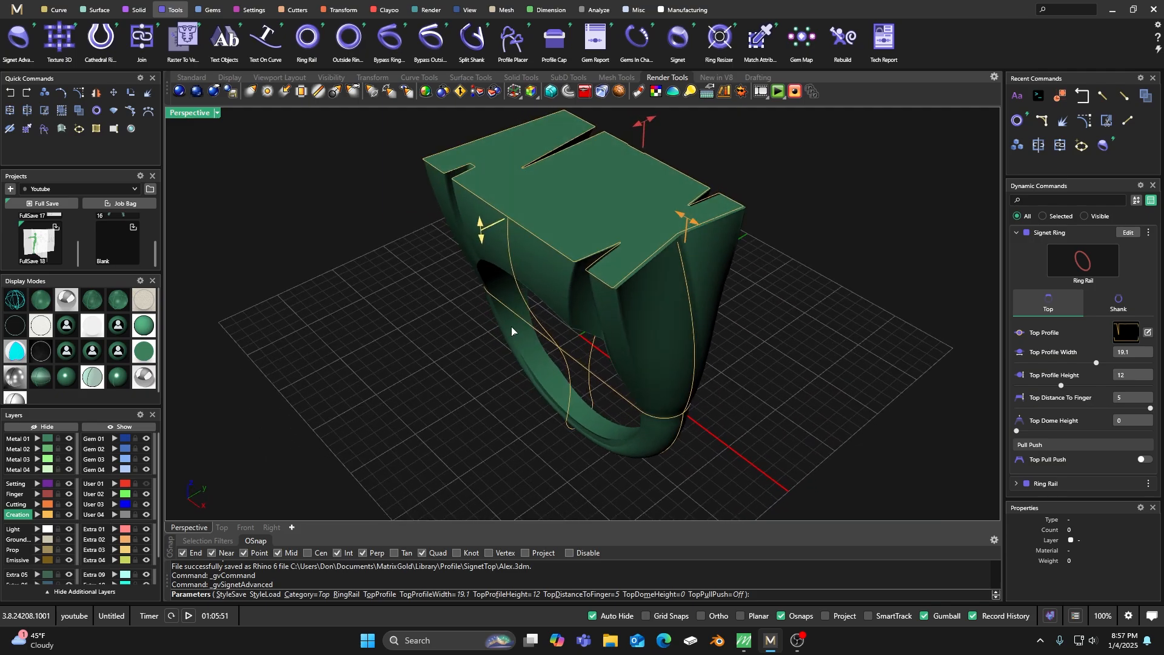
left_click_drag(643, 132, 636, 140)
right_click_drag(510, 338, 696, 337)
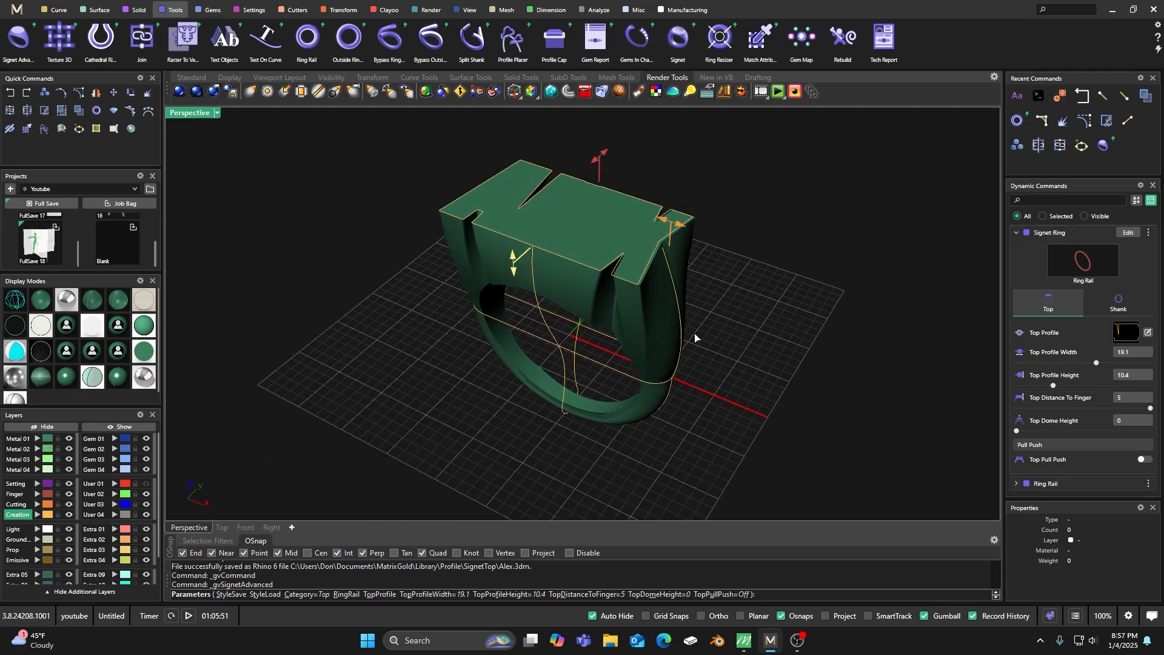
Set the shank's bottom profile width to 7.1 mm and use SignetSide profile 002 as its middle profile.
left_click(1126, 299)
right_click_drag(843, 398, 592, 407)
left_click_drag(592, 406, 604, 408)
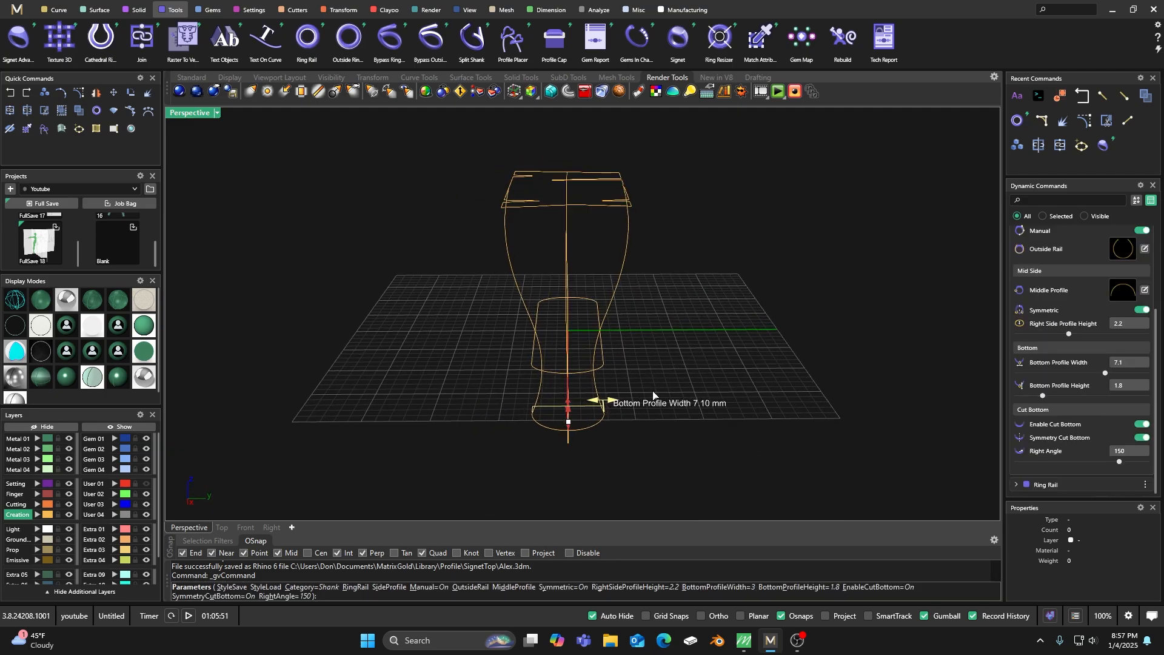
left_click(1123, 289)
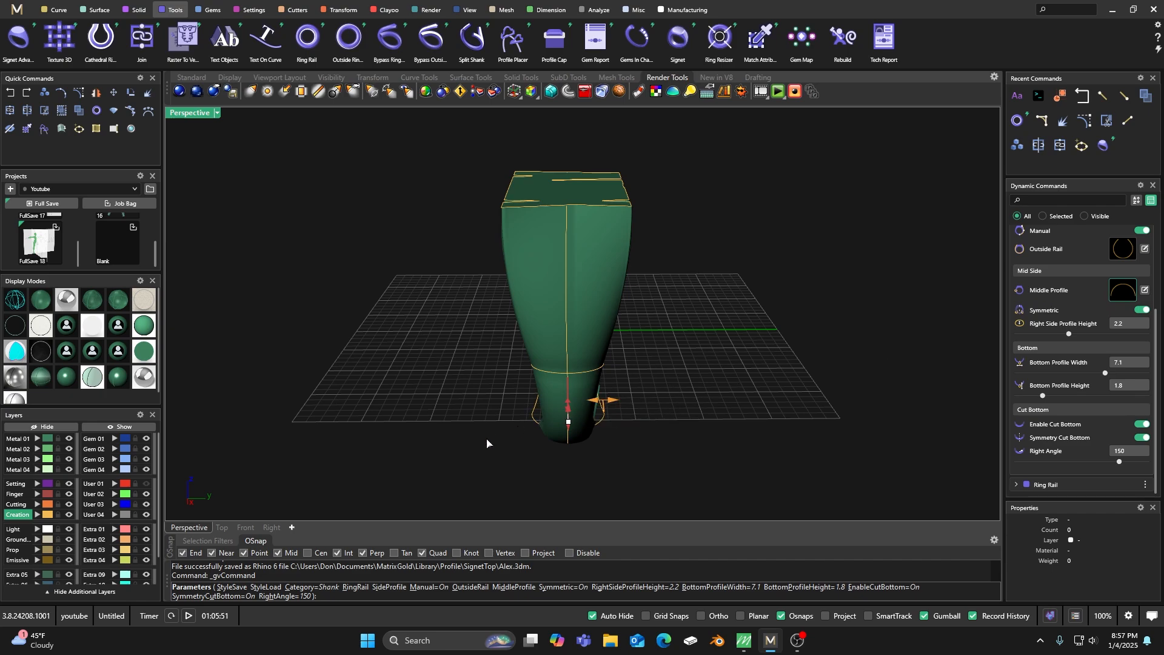
left_click(262, 401)
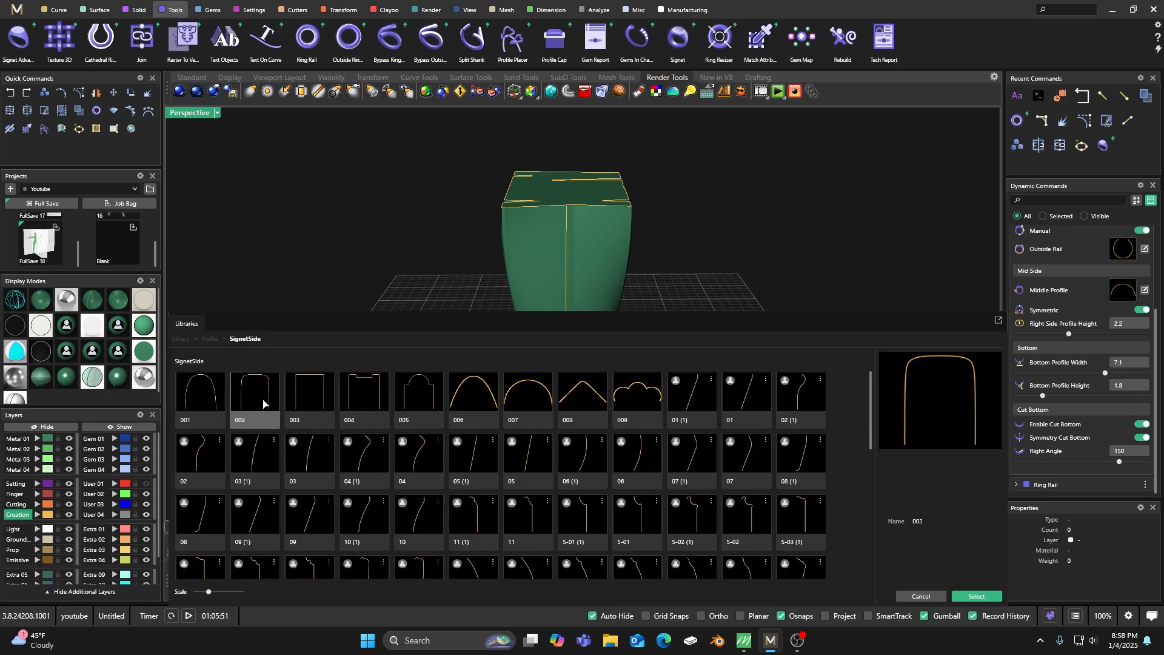
Set the right angle of the shank's bottom cut to 172 degrees.
right_click_drag(413, 344, 589, 333)
right_click_drag(625, 383, 621, 408)
mouse_move(616, 420)
mouse_move(616, 419)
left_mouse_down()
mouse_move(591, 431)
mouse_move(640, 397)
mouse_move(584, 426)
left_mouse_up()
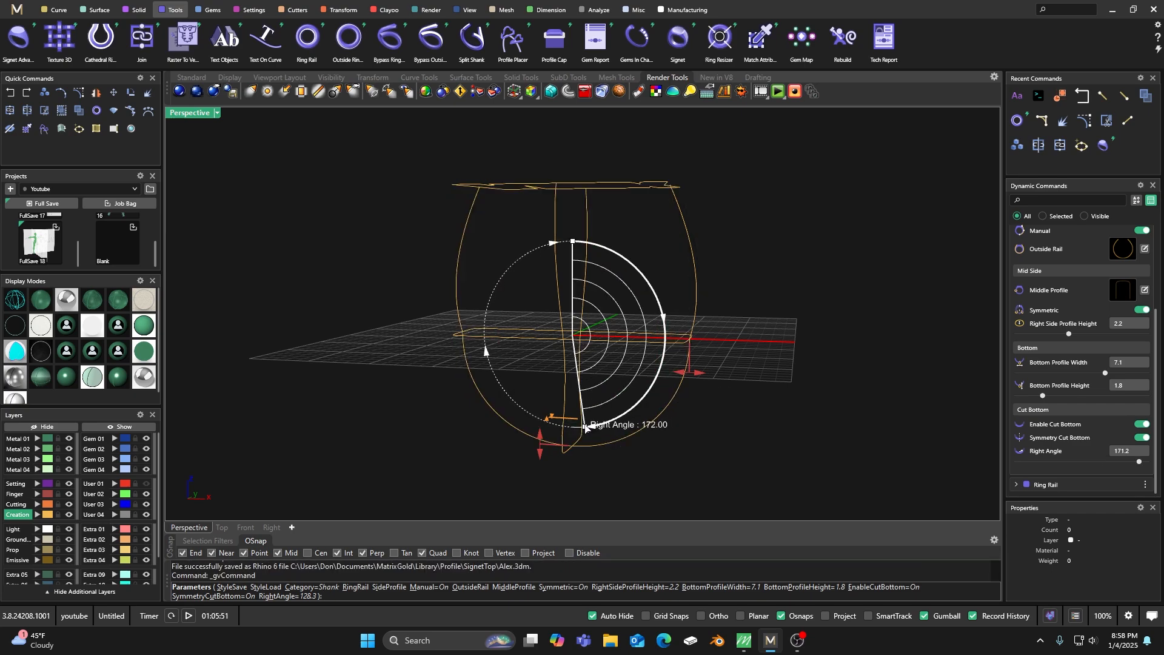
scroll(576, 461, "up", 3)
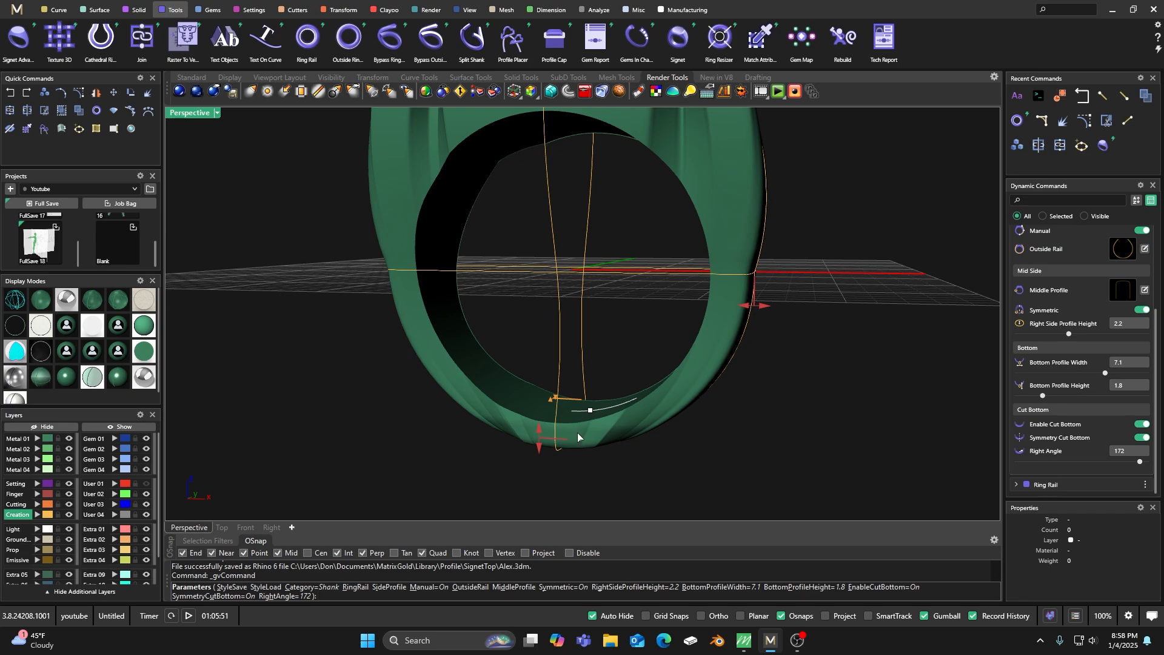
Set the right angle of the shank's bottom cut to 143.3 degrees.
mouse_move(593, 411)
left_click_drag(597, 410, 665, 381)
mouse_move(654, 394)
right_click_drag(598, 391, 483, 384)
mouse_move(595, 393)
left_click_drag(602, 387, 613, 344)
mouse_move(631, 376)
right_mouse_down()
mouse_move(668, 401)
mouse_move(672, 392)
right_mouse_up()
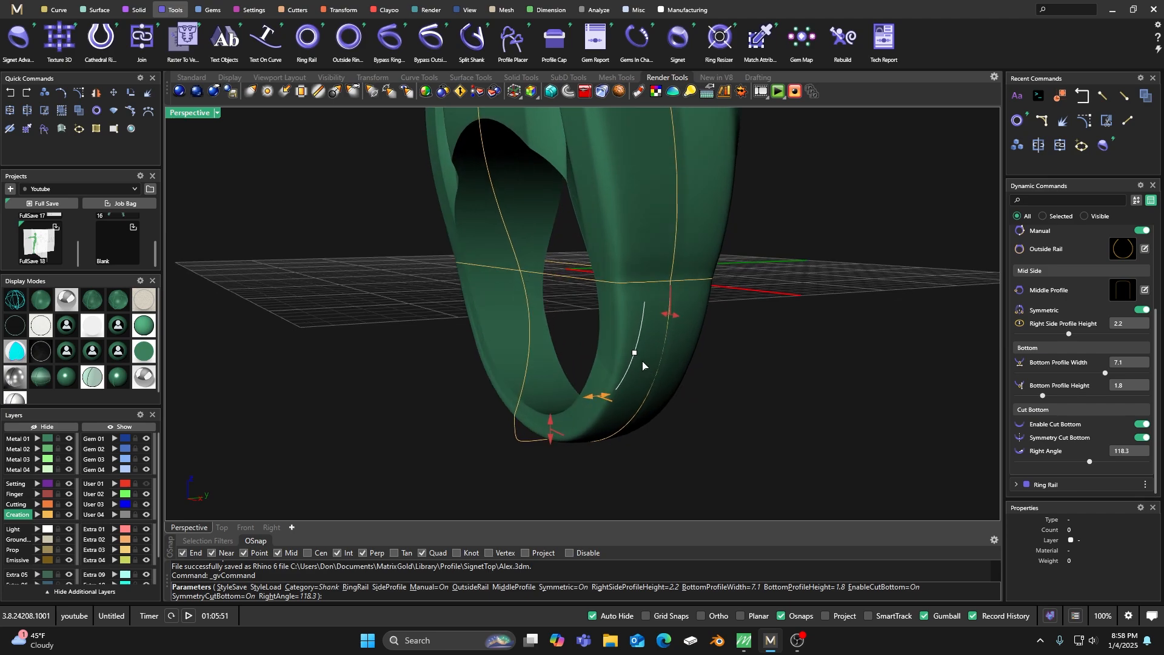
left_click_drag(634, 354, 617, 398)
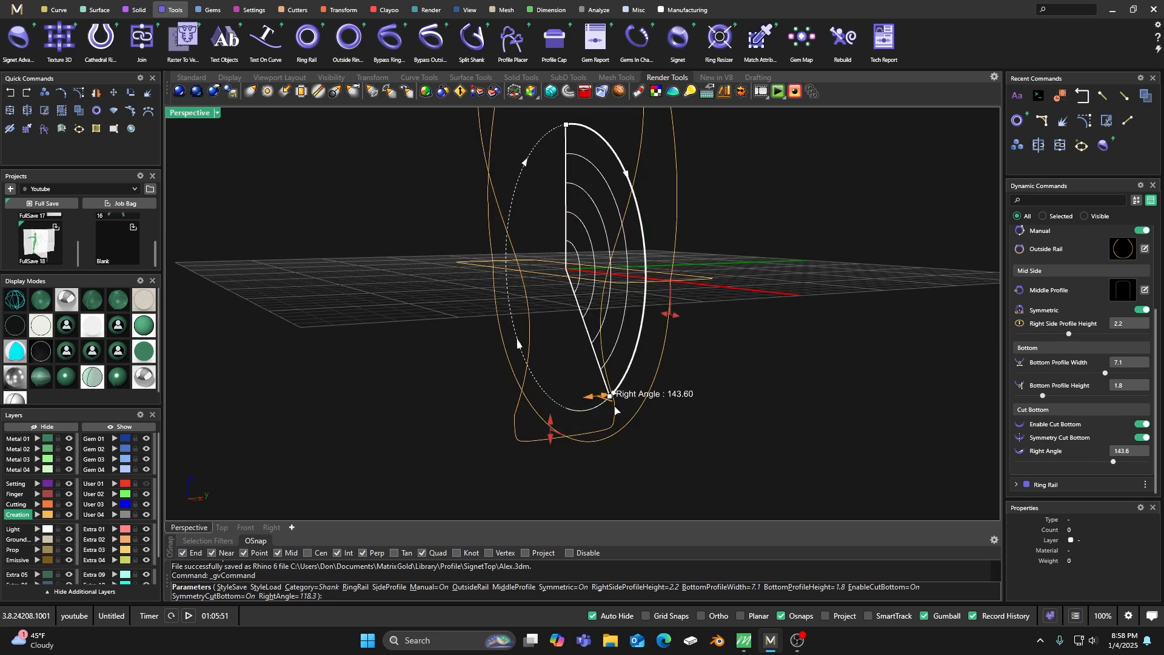
Use the straight profile 003 from the SignetSideAdvanced library as the shank's side profile.
scroll(1119, 289, "up", 3)
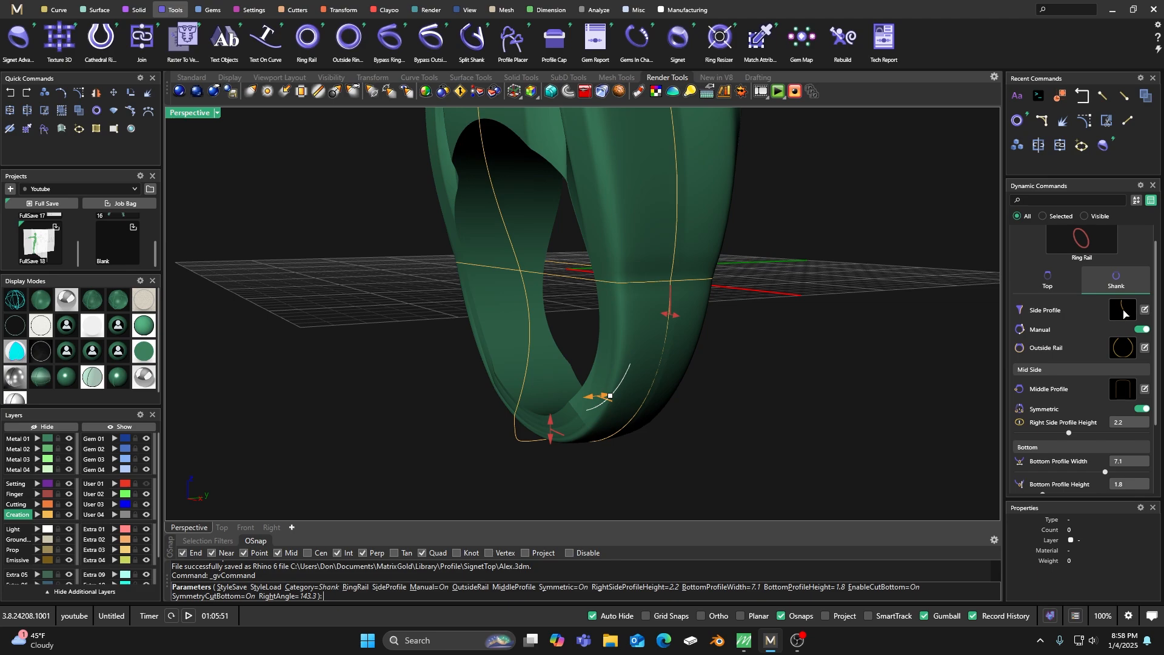
left_click(1124, 311)
left_click(374, 398)
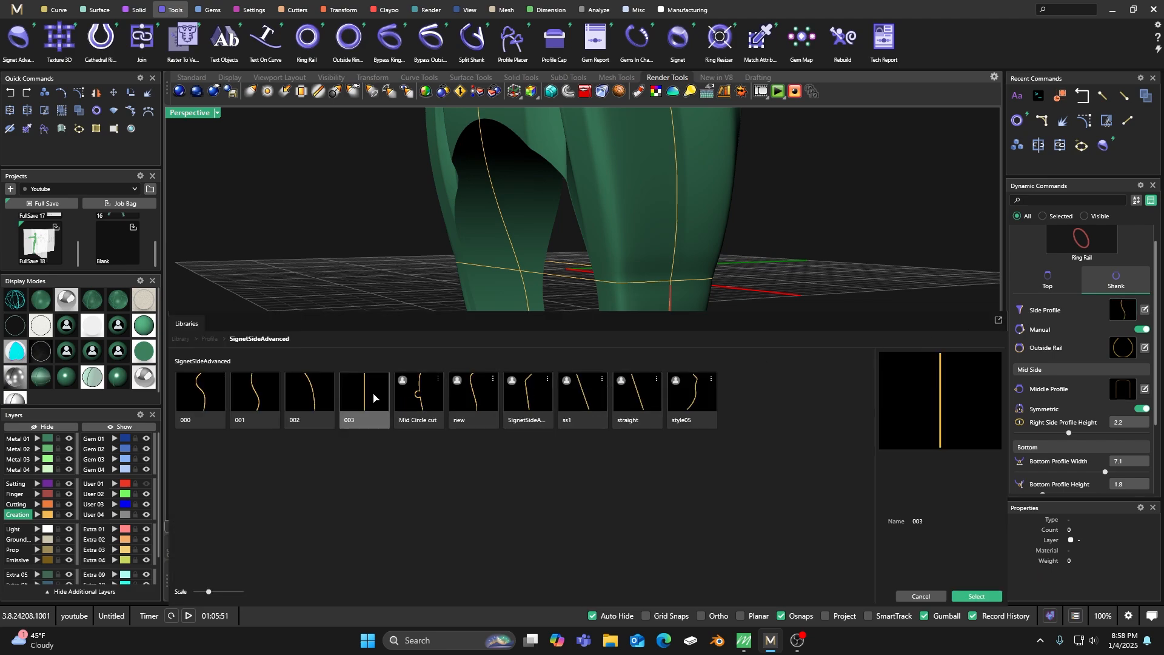
double_click(374, 398)
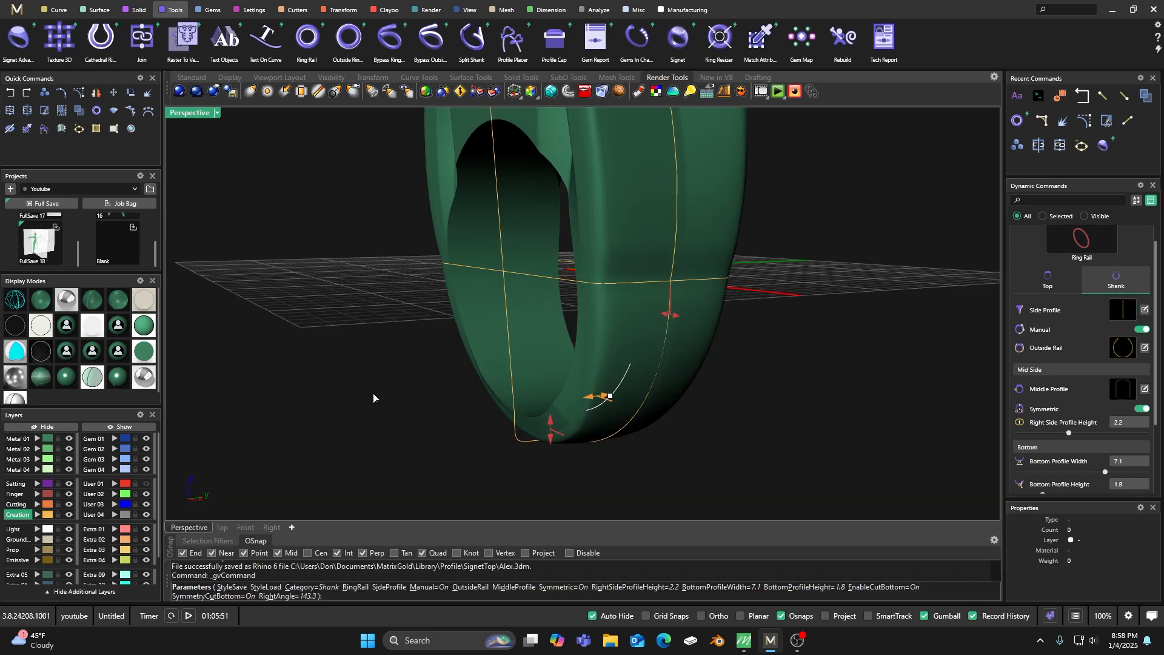
Narrow the shank's bottom profile width to 5.5 mm.
mouse_move(446, 405)
right_mouse_down()
mouse_move(418, 402)
mouse_move(449, 408)
right_mouse_up()
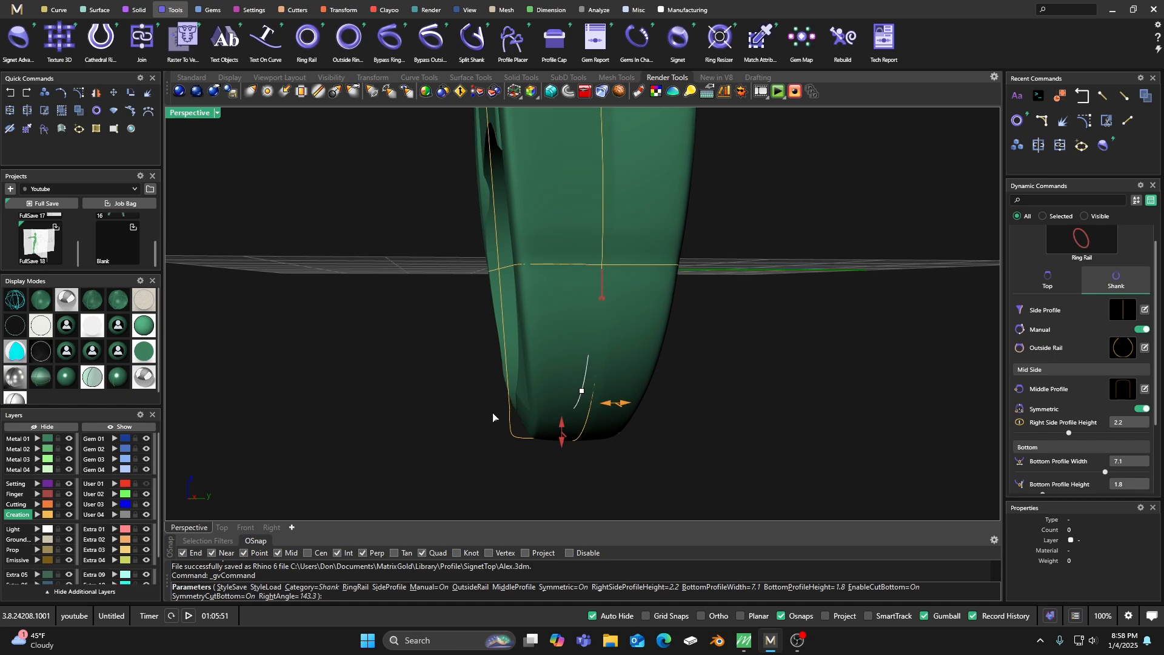
left_click_drag(623, 406, 604, 410)
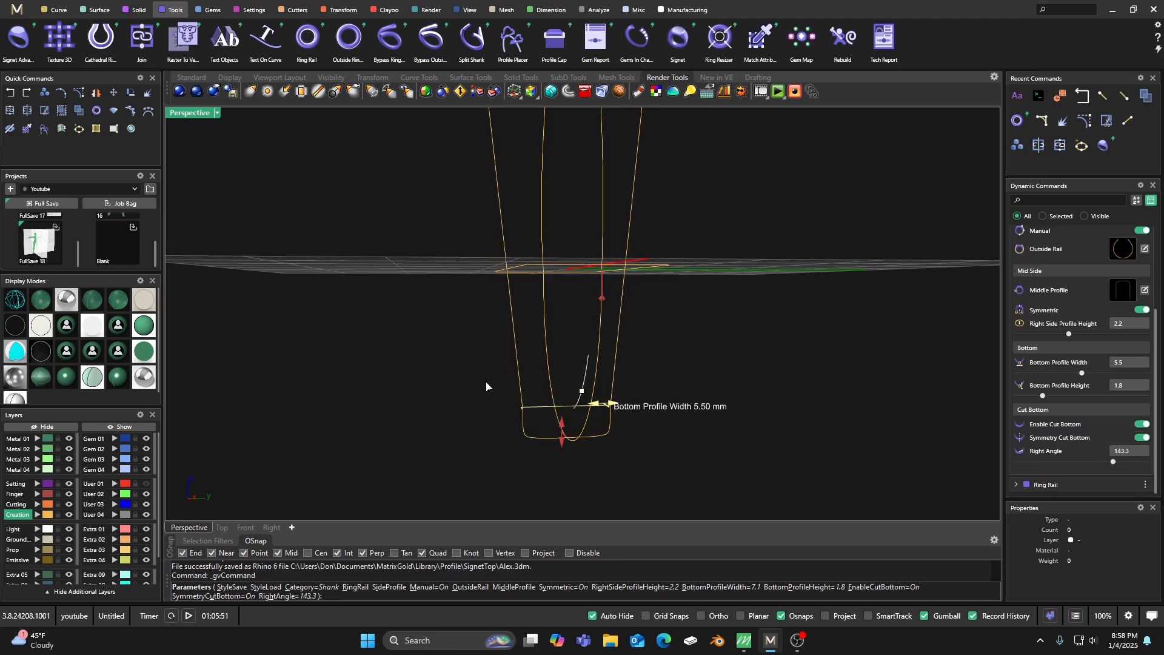
scroll(486, 386, "down", 4)
mouse_move(486, 386)
right_mouse_down()
mouse_move(585, 408)
mouse_move(592, 427)
mouse_move(603, 408)
mouse_move(643, 401)
mouse_move(570, 402)
mouse_move(537, 388)
mouse_move(585, 355)
mouse_move(592, 436)
mouse_move(616, 410)
mouse_move(625, 418)
mouse_move(530, 455)
right_mouse_up()
scroll(593, 431, "up", 5)
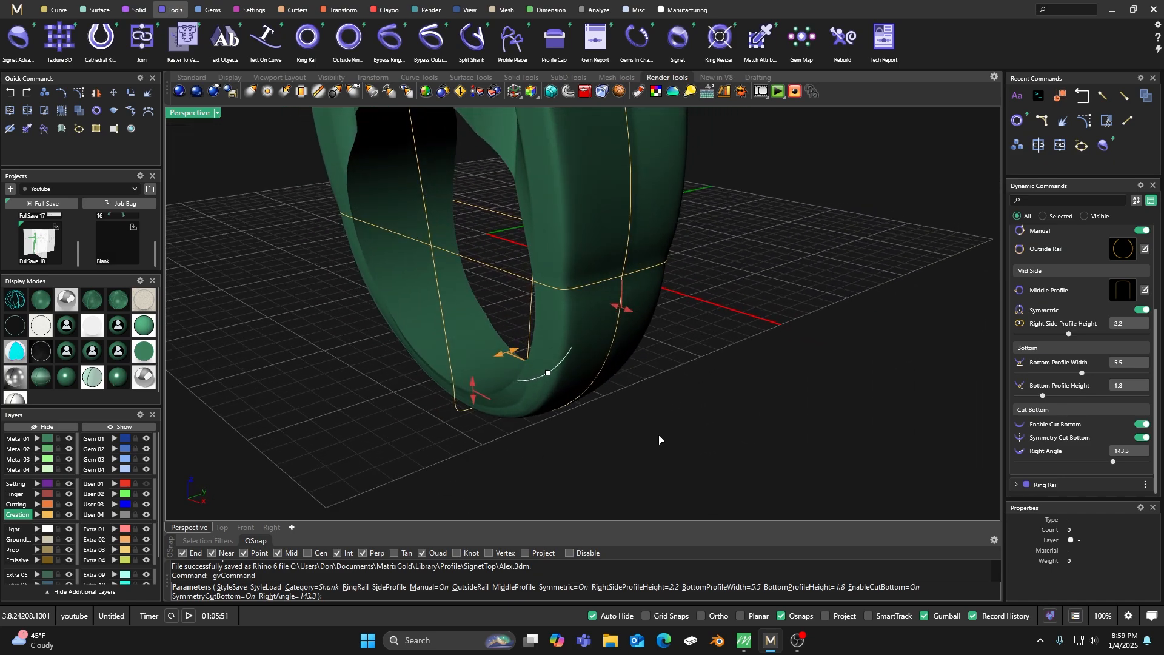
Set the shank's right side profile height to 2.5 mm.
scroll(1098, 297, "up", 2)
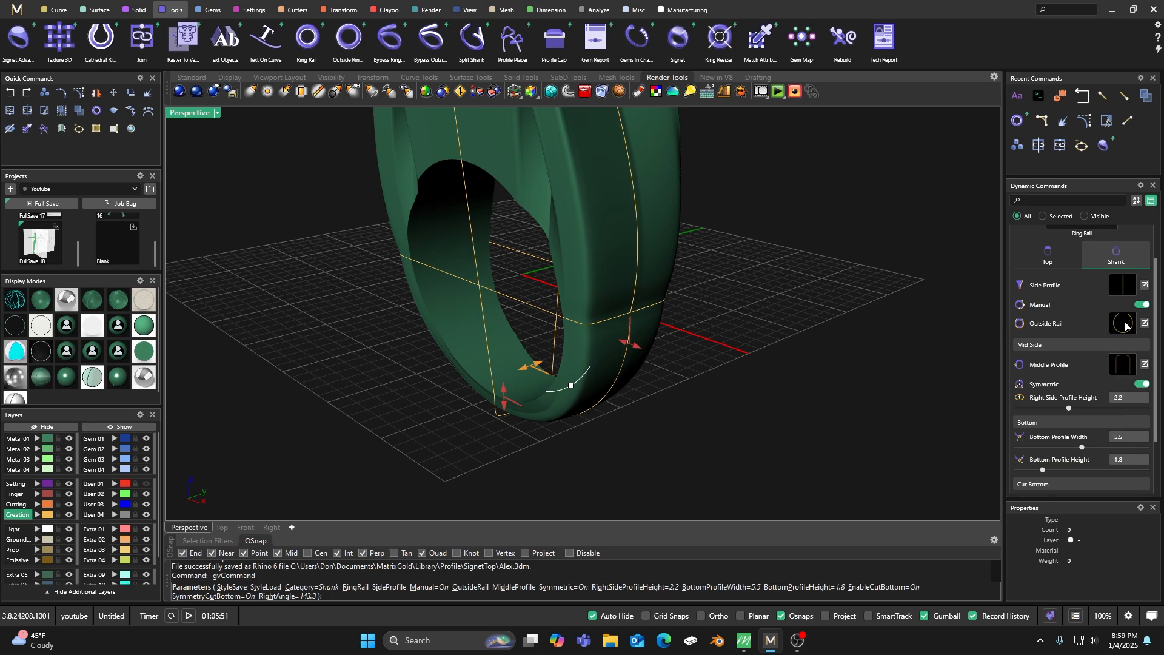
left_click(1143, 305)
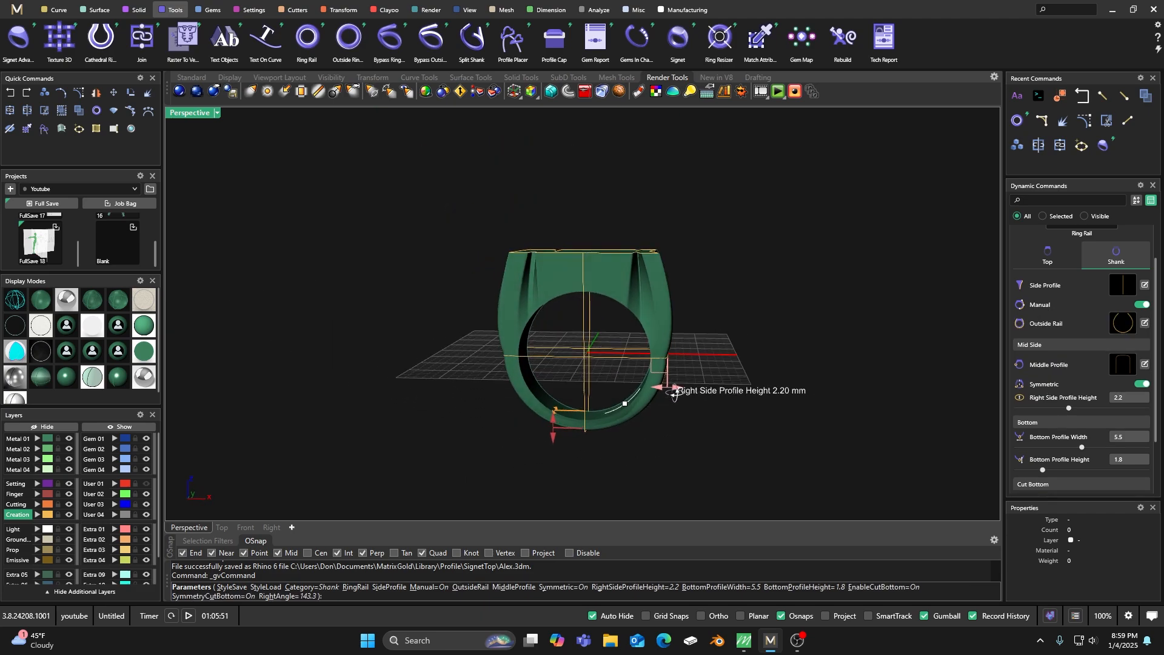
scroll(671, 388, "up", 3)
left_click_drag(669, 372, 672, 375)
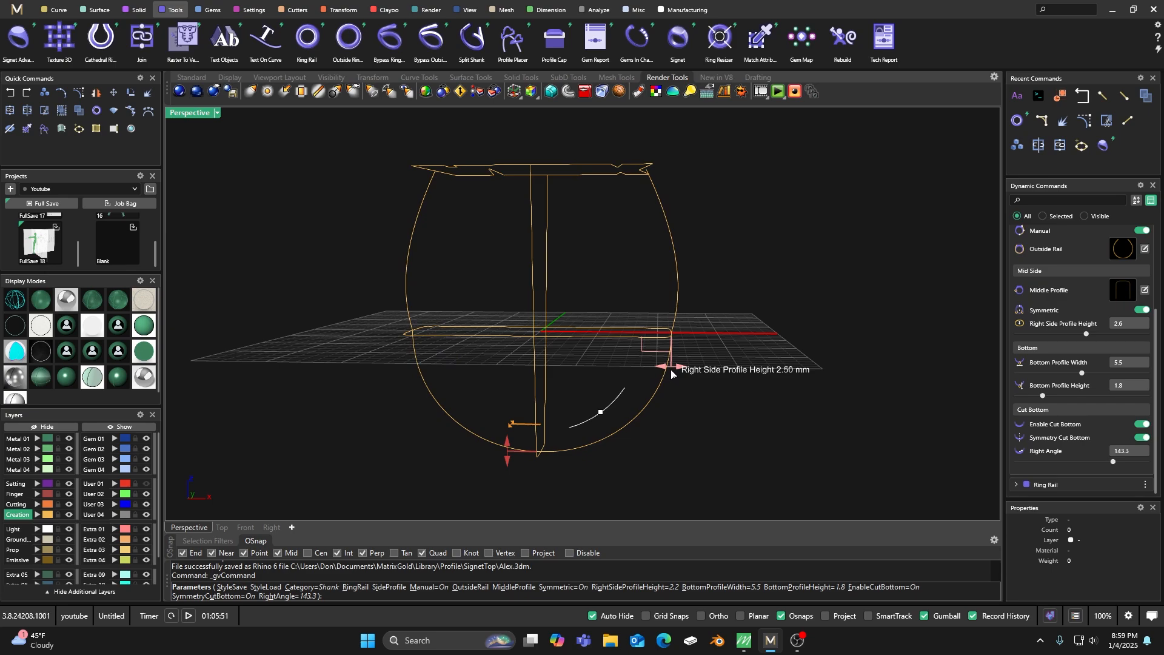
Try reshaping the shank's outside rail to about 17.6 mm wide by moving its side control point inward and lower.
scroll(1079, 362, "up", 3)
left_click(1126, 350)
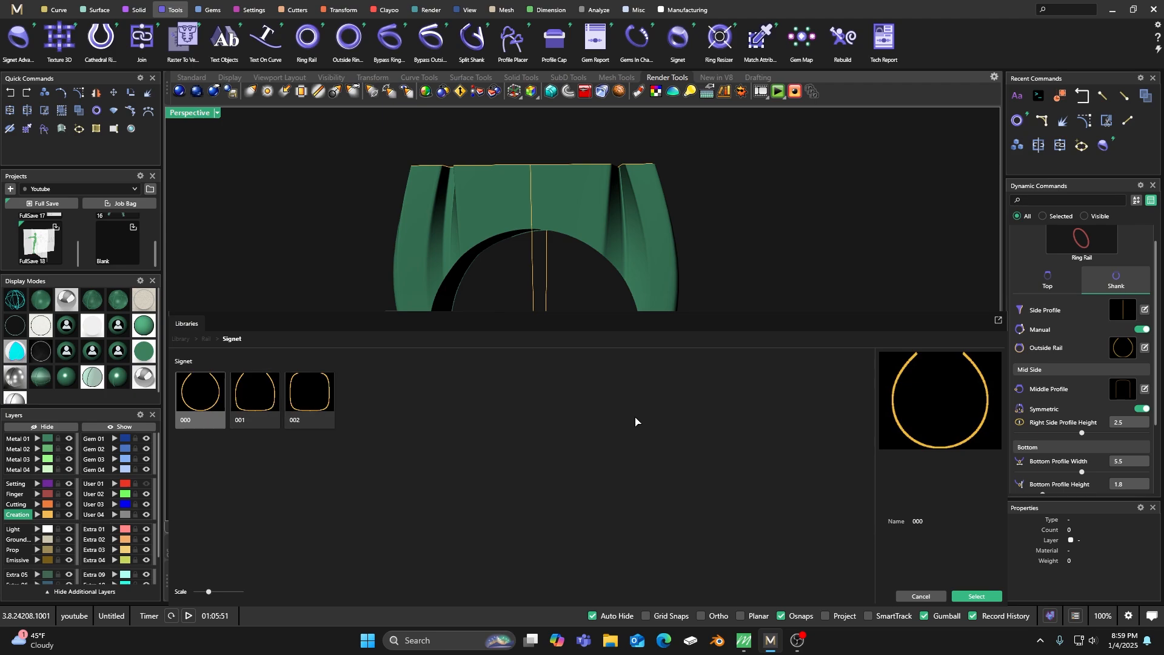
left_click(1145, 348)
left_click_drag(696, 152, 506, 172)
right_click_drag(923, 298, 913, 297)
left_click_drag(543, 280, 539, 283)
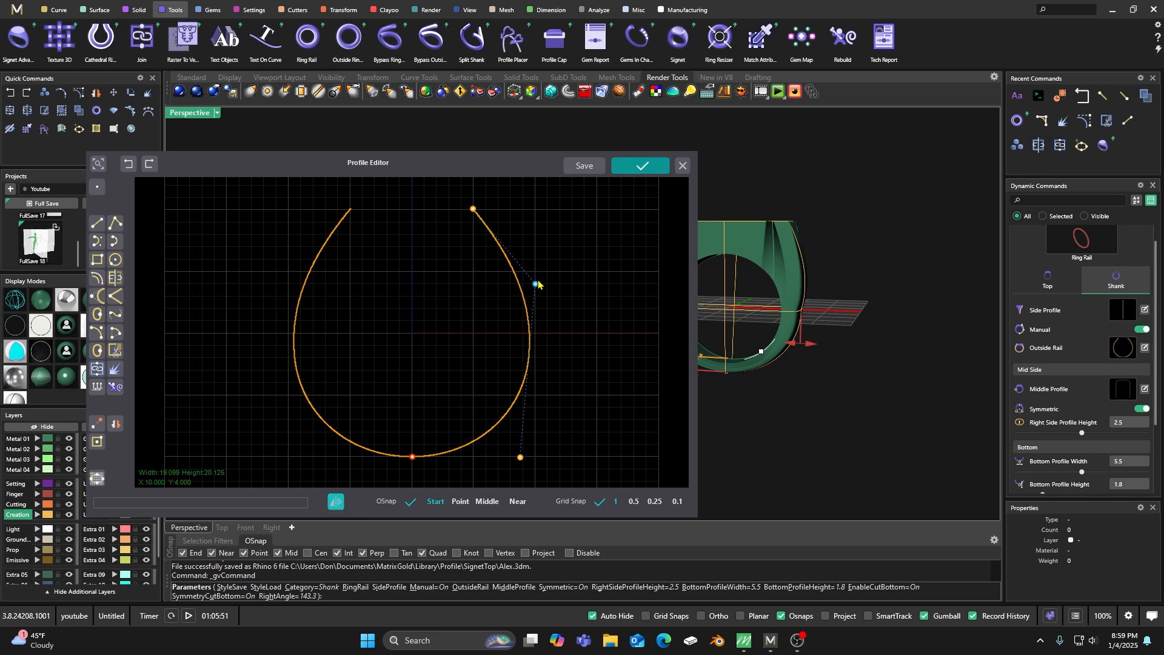
left_click_drag(536, 285, 537, 320)
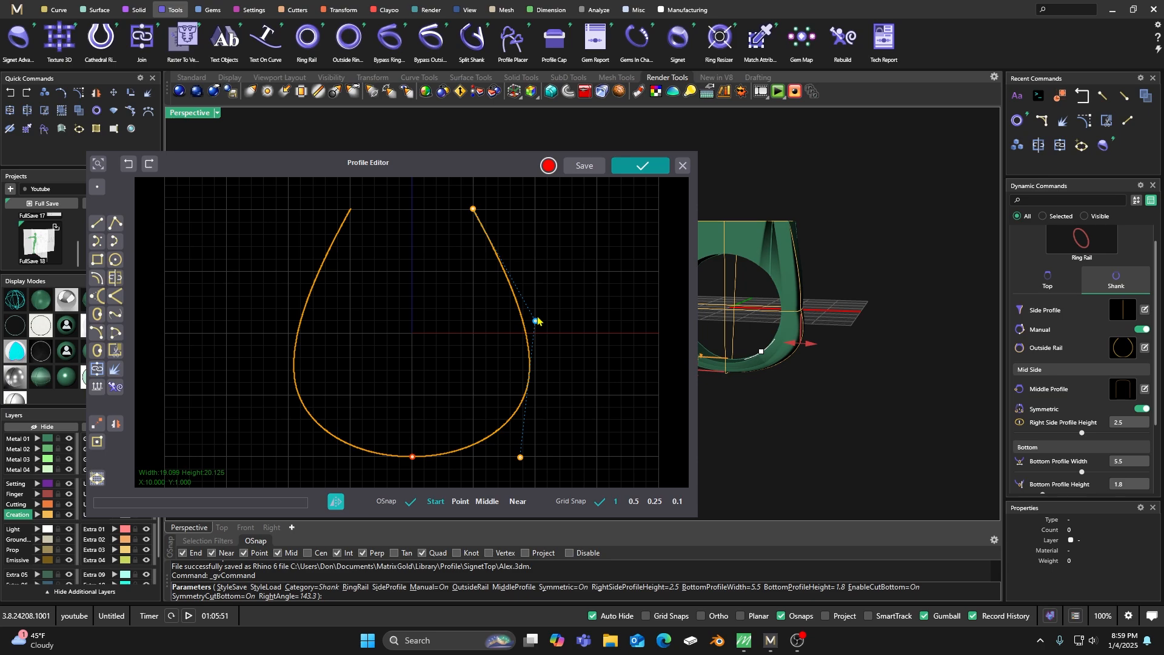
left_click_drag(536, 322, 535, 305)
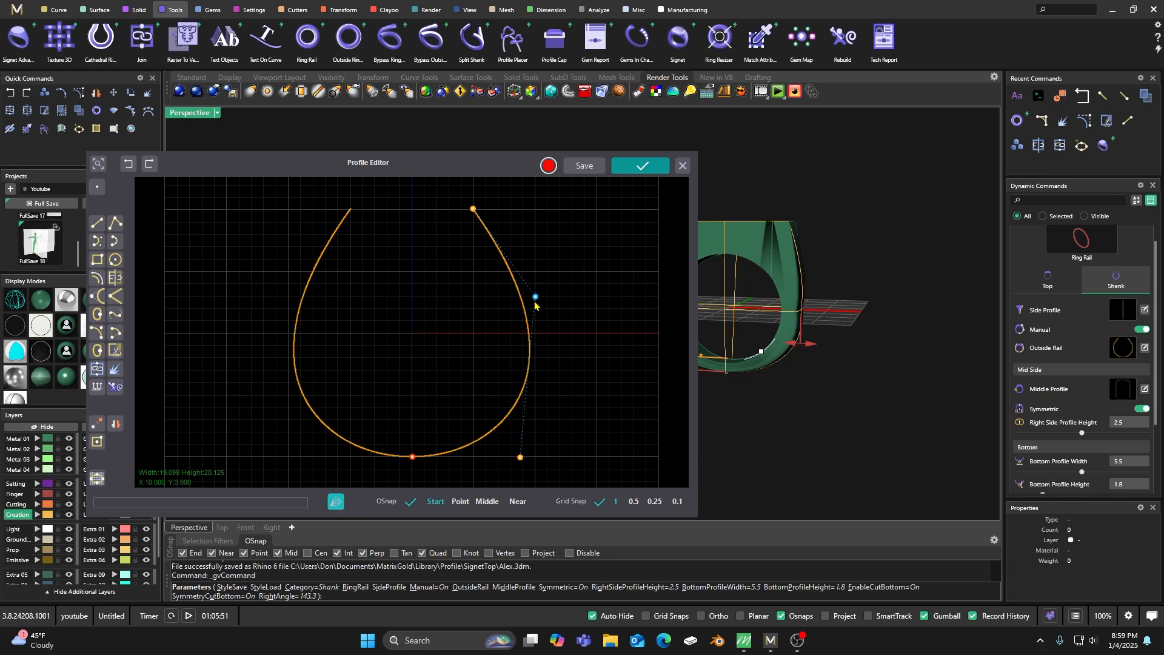
left_click_drag(534, 298, 538, 281)
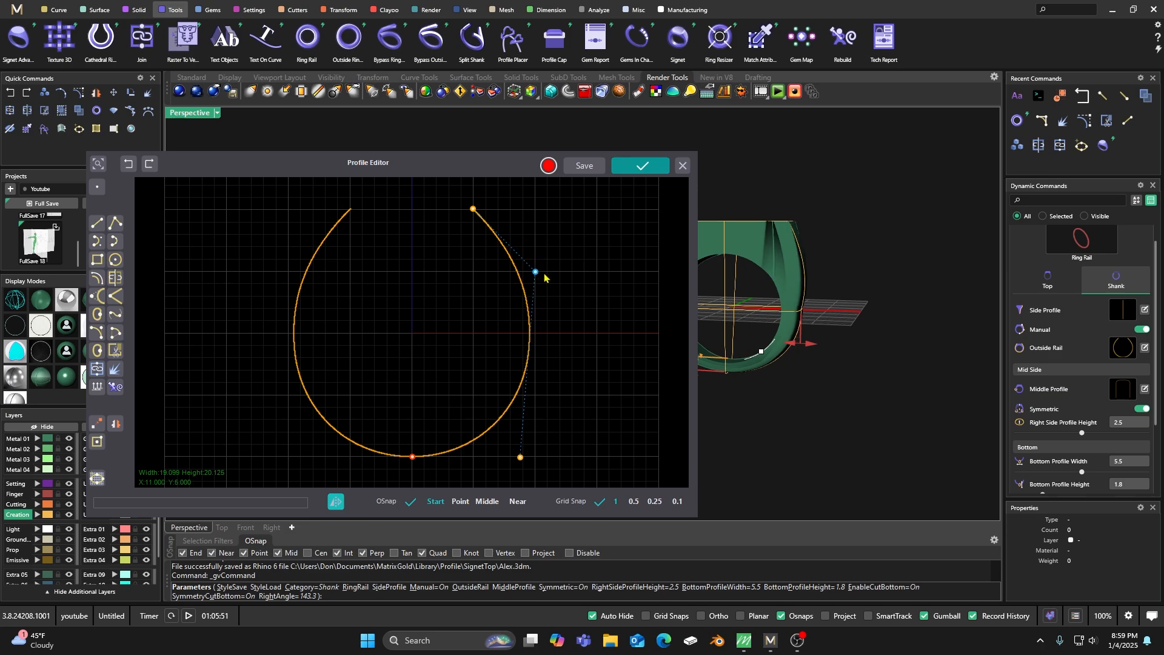
left_click_drag(537, 277, 525, 284)
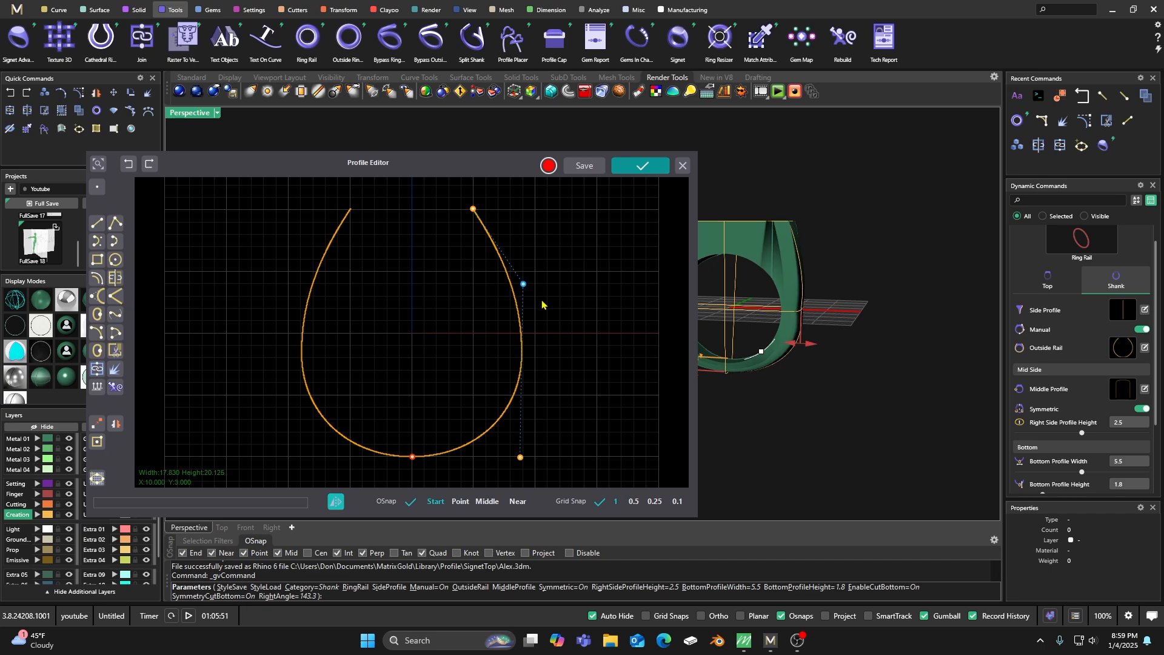
mouse_move(781, 377)
right_mouse_down()
mouse_move(813, 372)
mouse_move(790, 375)
right_mouse_up()
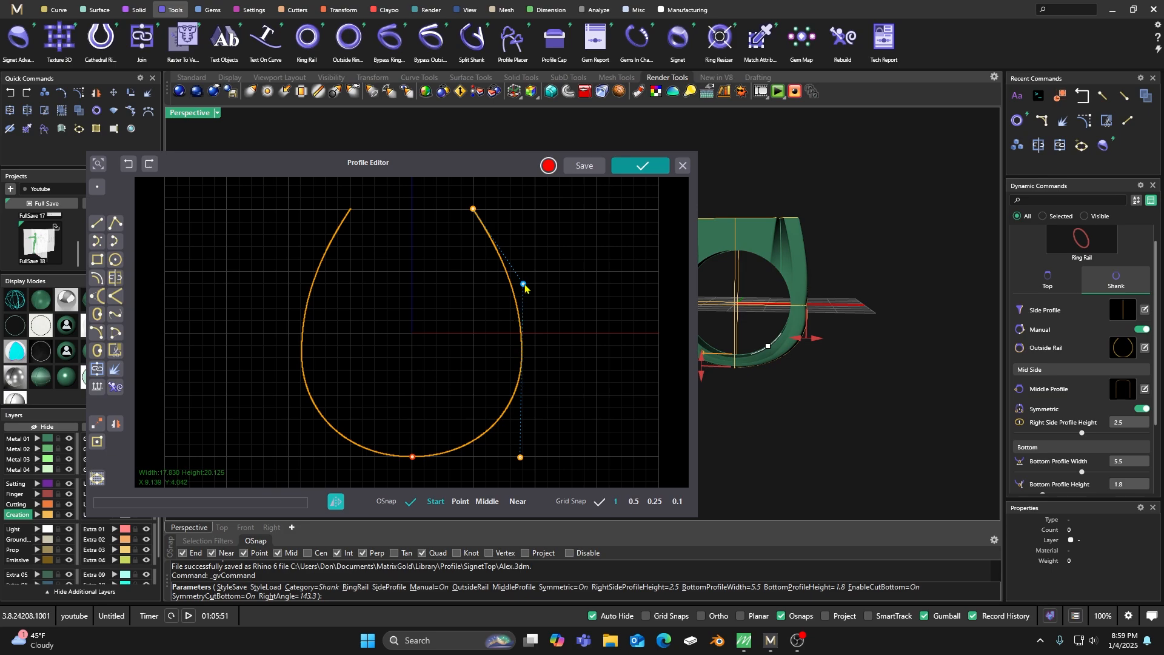
left_click_drag(523, 285, 522, 299)
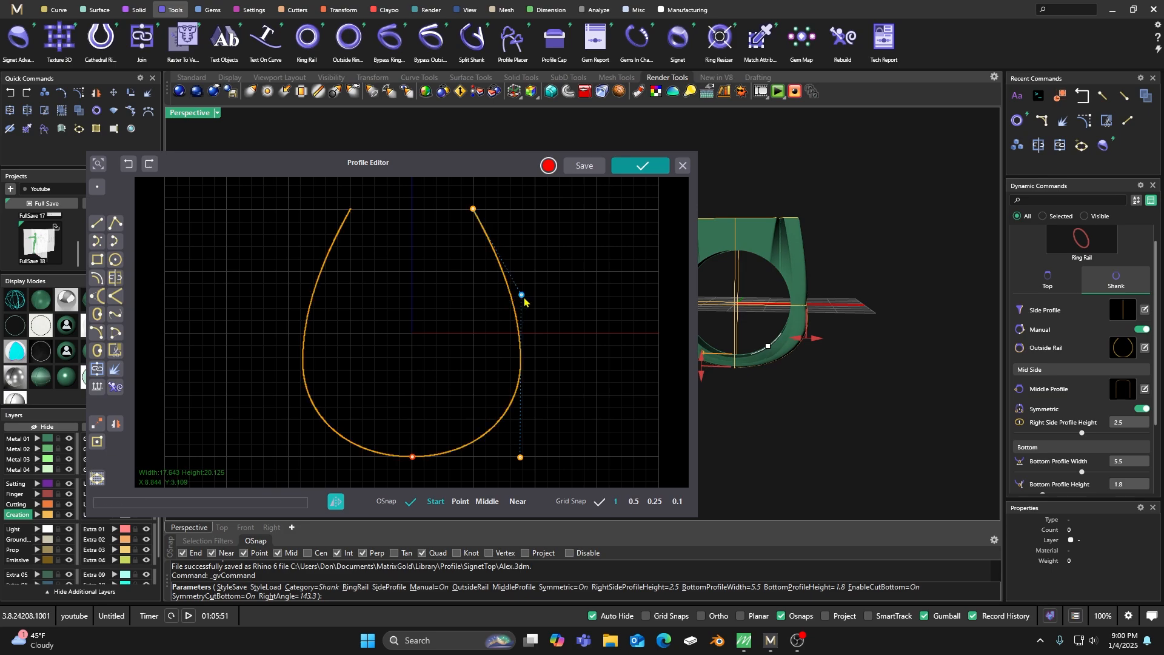
Try the shank's bottom cut at right angles of 86.3 and 160.3 degrees.
right_click_drag(830, 386, 777, 353)
left_click_drag(790, 347, 813, 307)
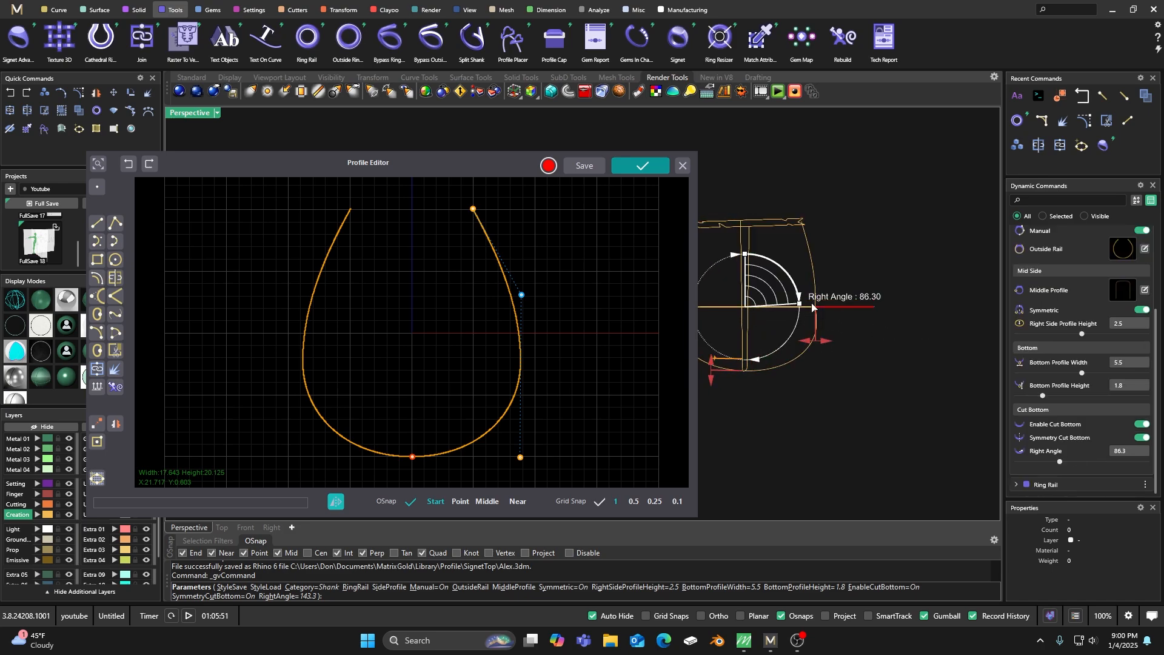
mouse_move(871, 388)
right_mouse_down()
mouse_move(822, 402)
mouse_move(850, 391)
right_mouse_up()
left_click_drag(793, 323, 756, 378)
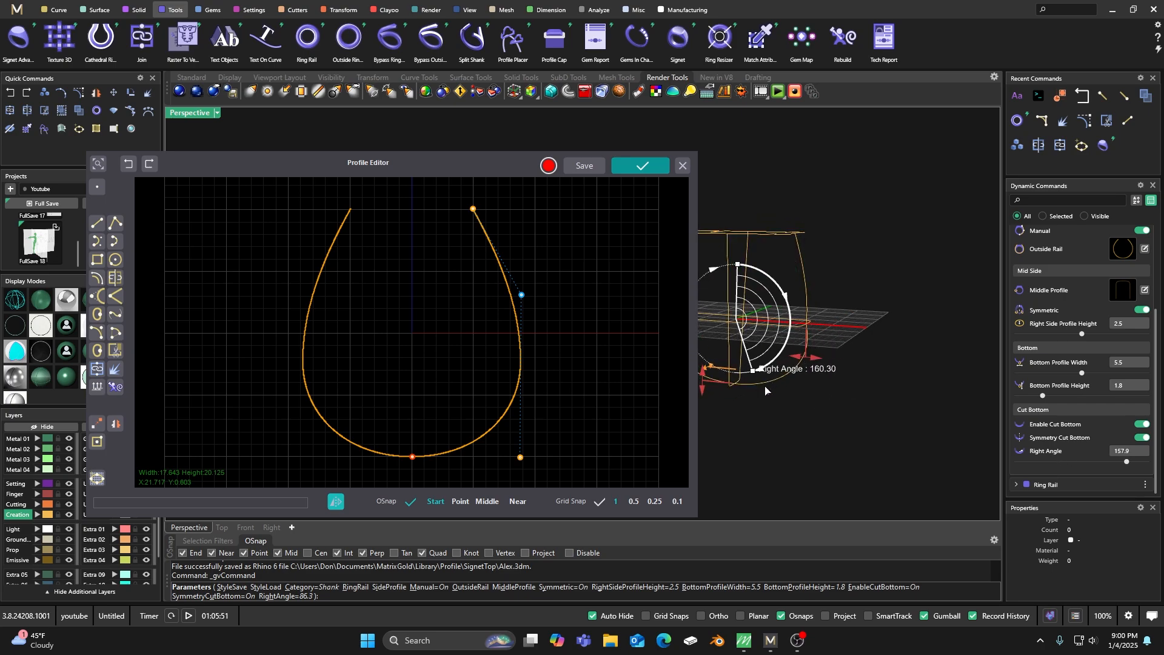
Set the right angle of the shank's bottom cut to 144.8 degrees.
scroll(829, 391, "down", 4)
right_click_drag(829, 391, 839, 399)
scroll(754, 398, "up", 5)
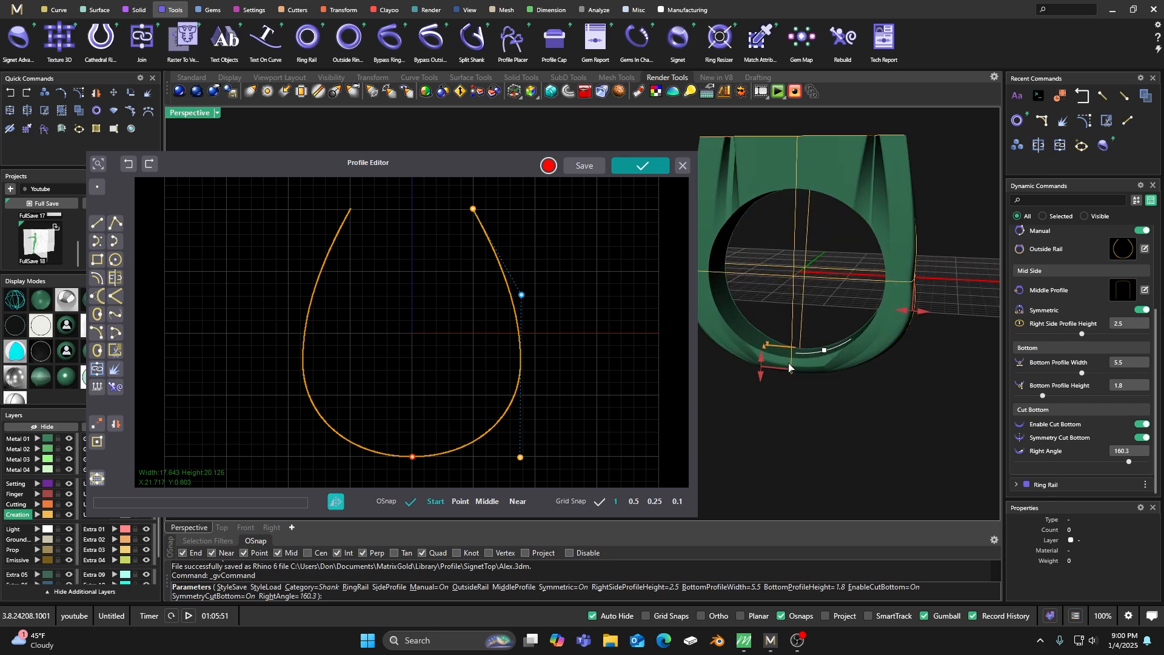
left_click_drag(840, 356, 847, 342)
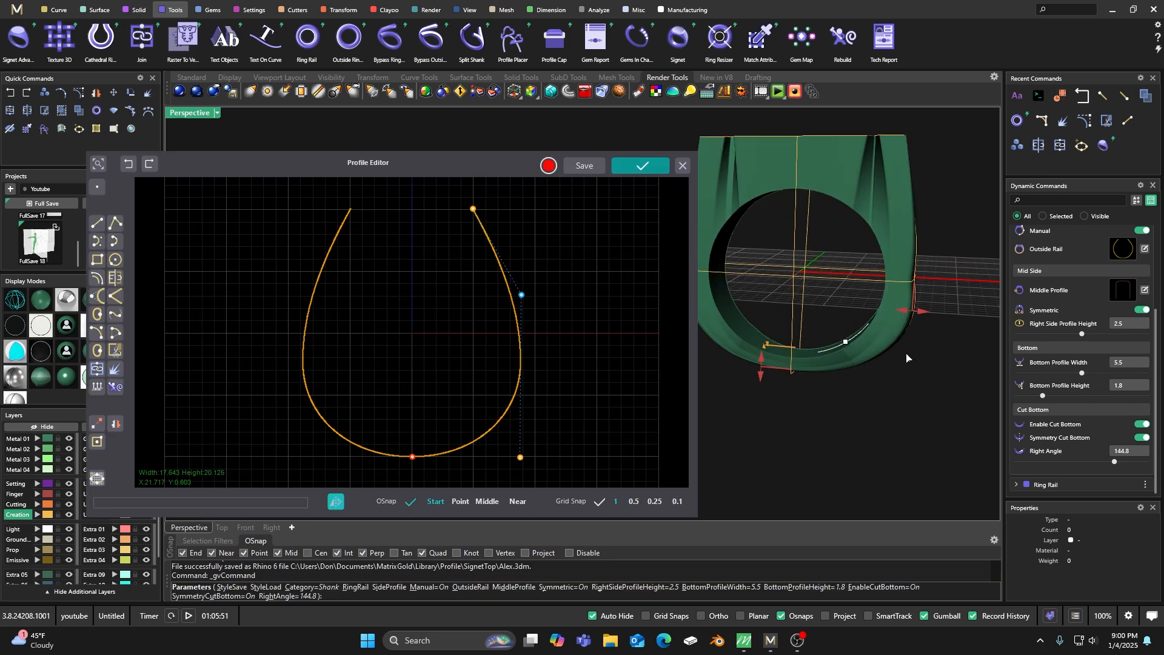
right_click_drag(901, 366, 890, 265)
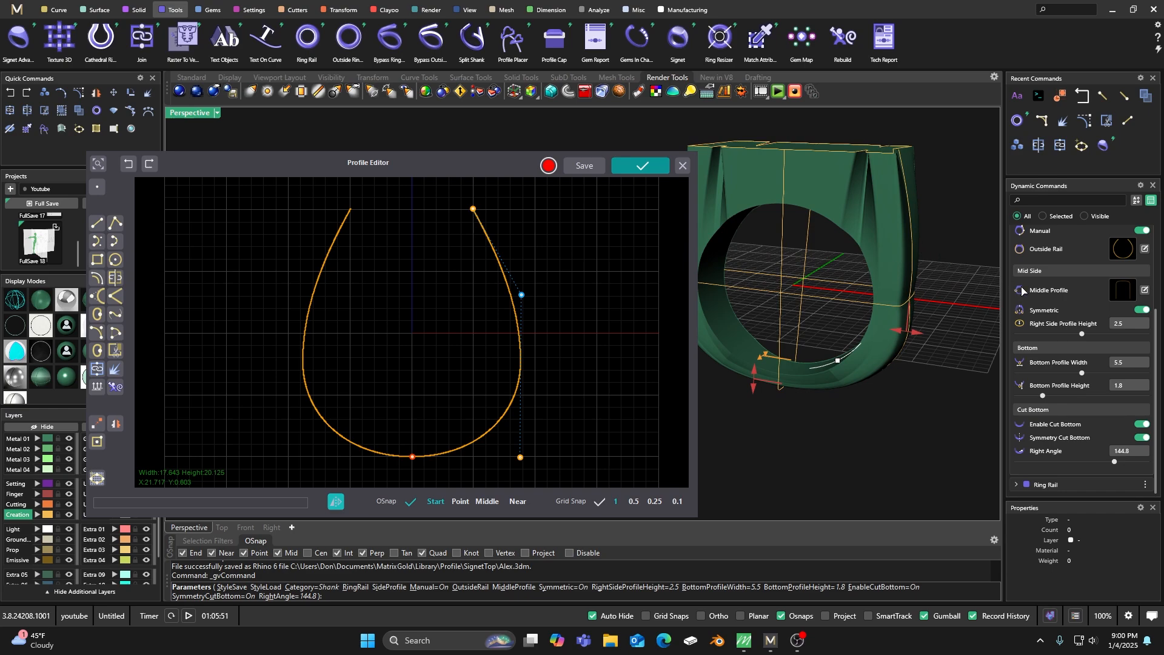
Narrow the signet ring's top profile width to 16.2 mm.
scroll(1024, 292, "up", 3)
left_click(1048, 303)
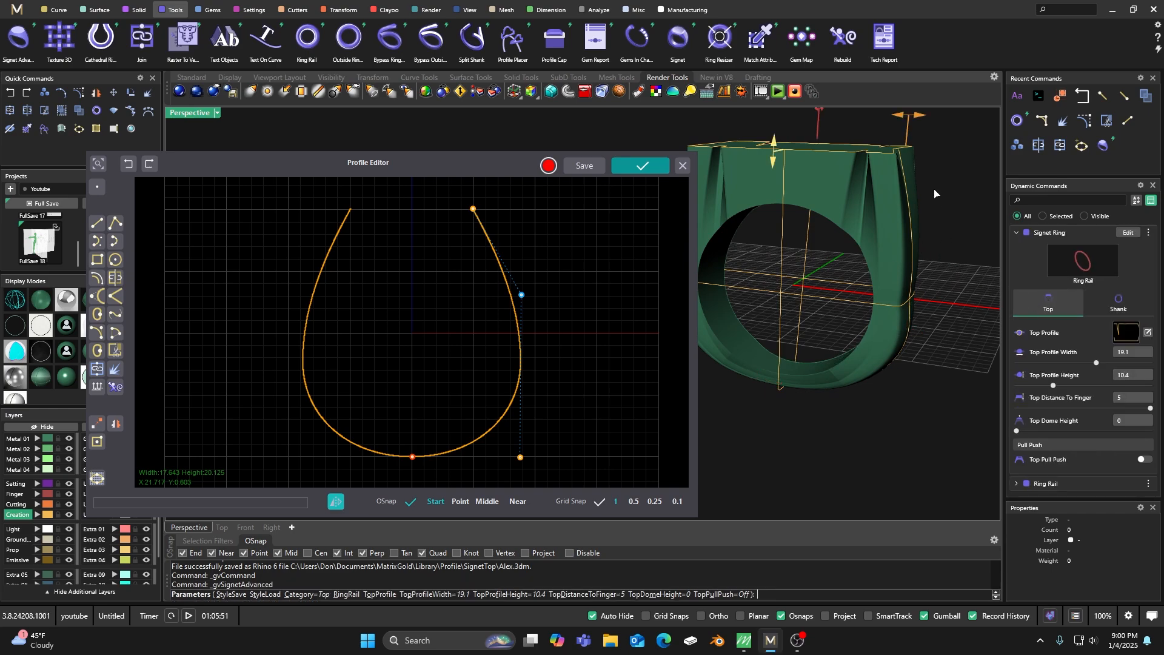
left_click_drag(911, 121, 895, 129)
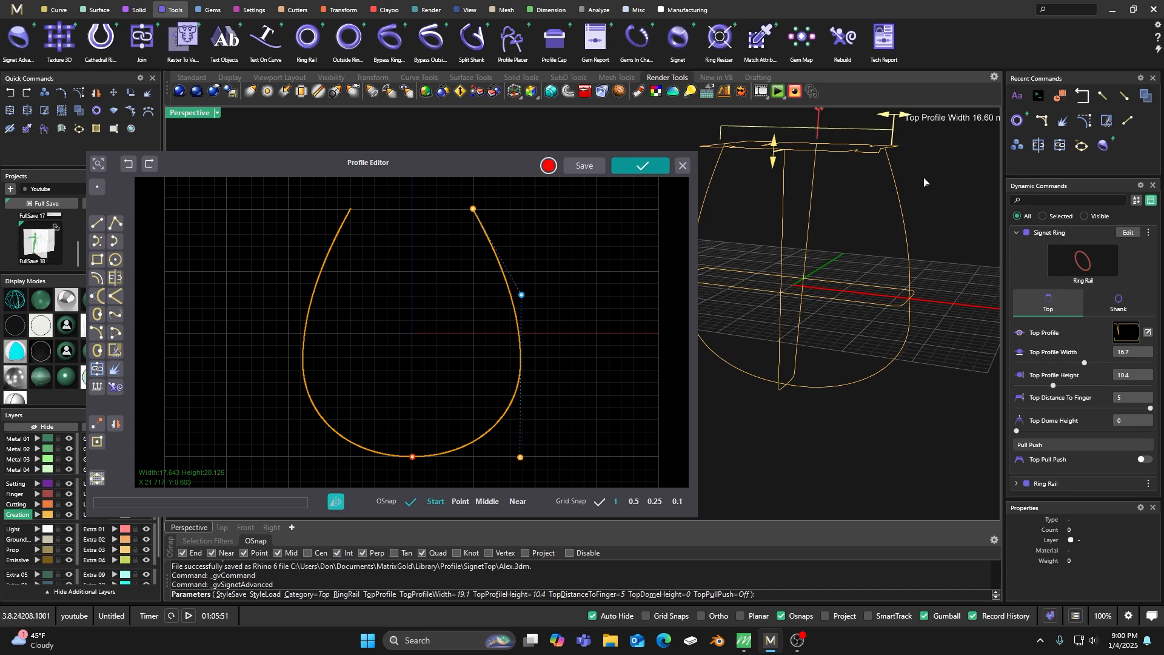
mouse_move(933, 289)
right_mouse_down()
mouse_move(949, 279)
mouse_move(916, 303)
right_mouse_up()
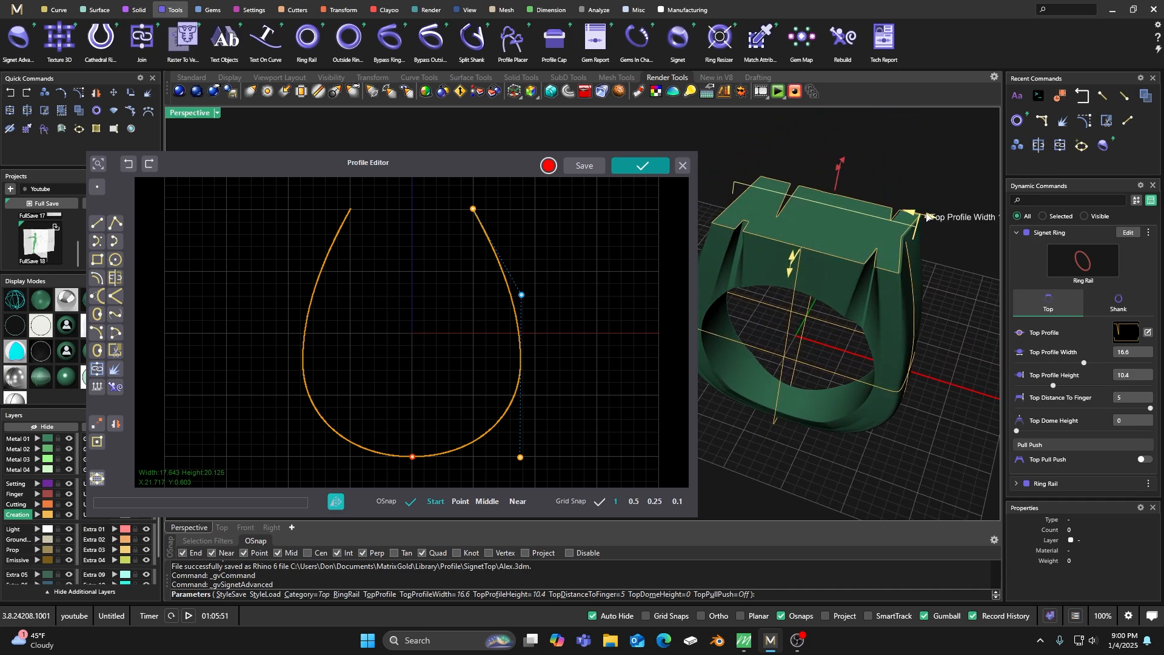
left_click_drag(919, 215, 919, 216)
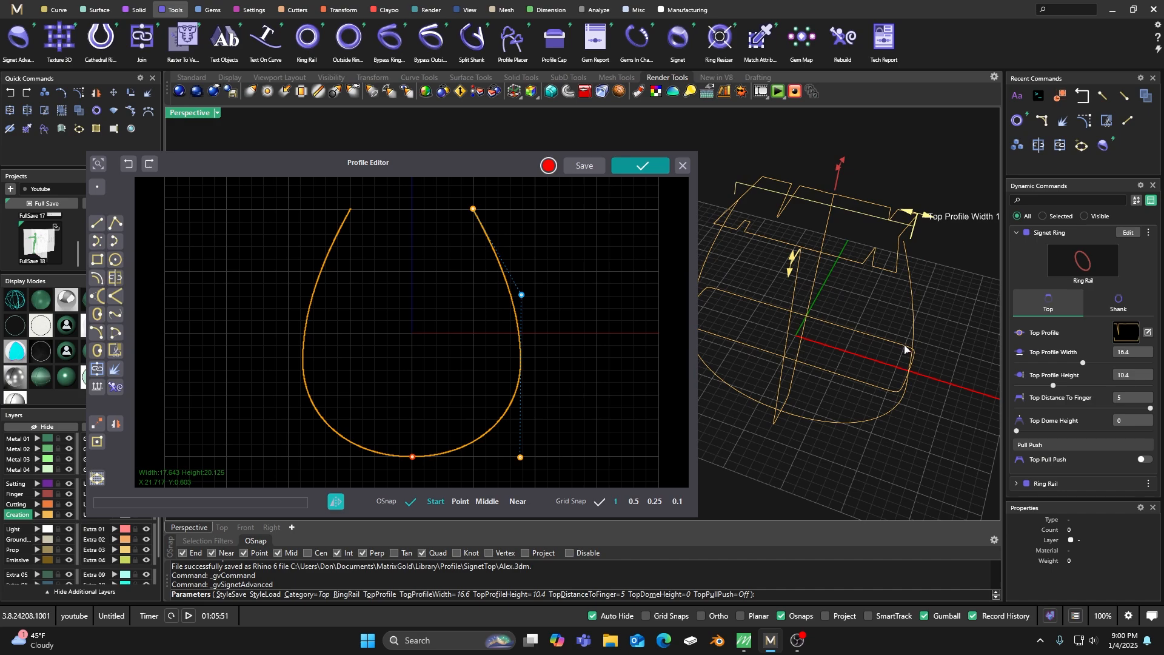
left_click_drag(905, 350, 904, 350)
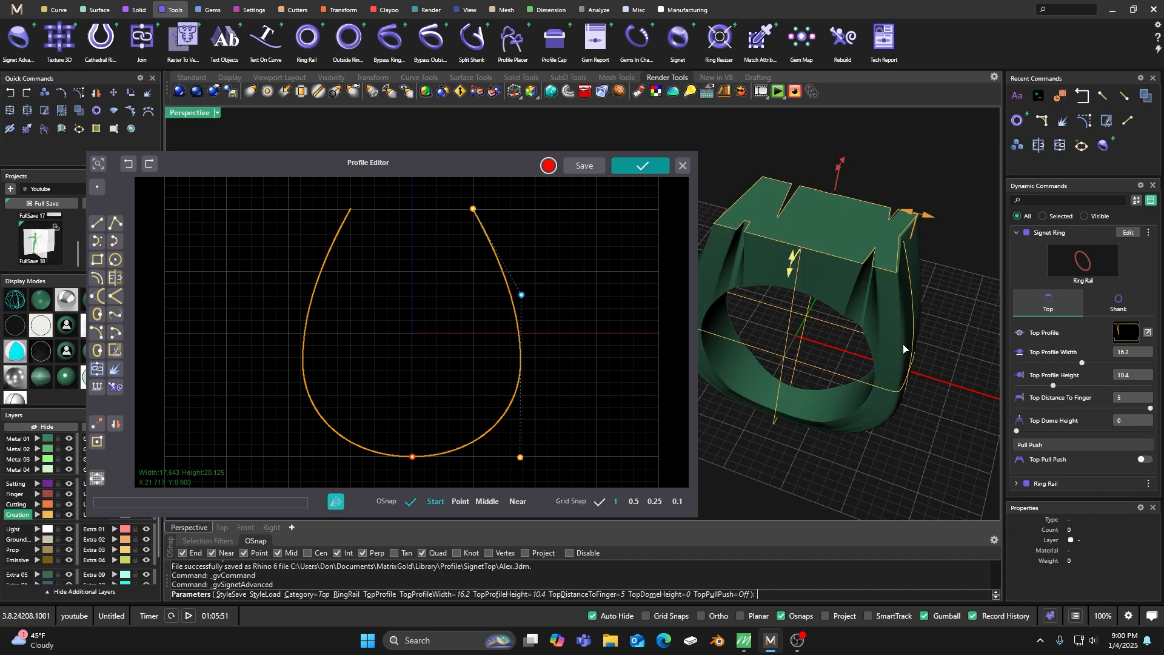
Use the rounded profile 001 from the SignetSide library as the shank's middle profile and close the outside rail editor without applying its edits.
left_click(1113, 303)
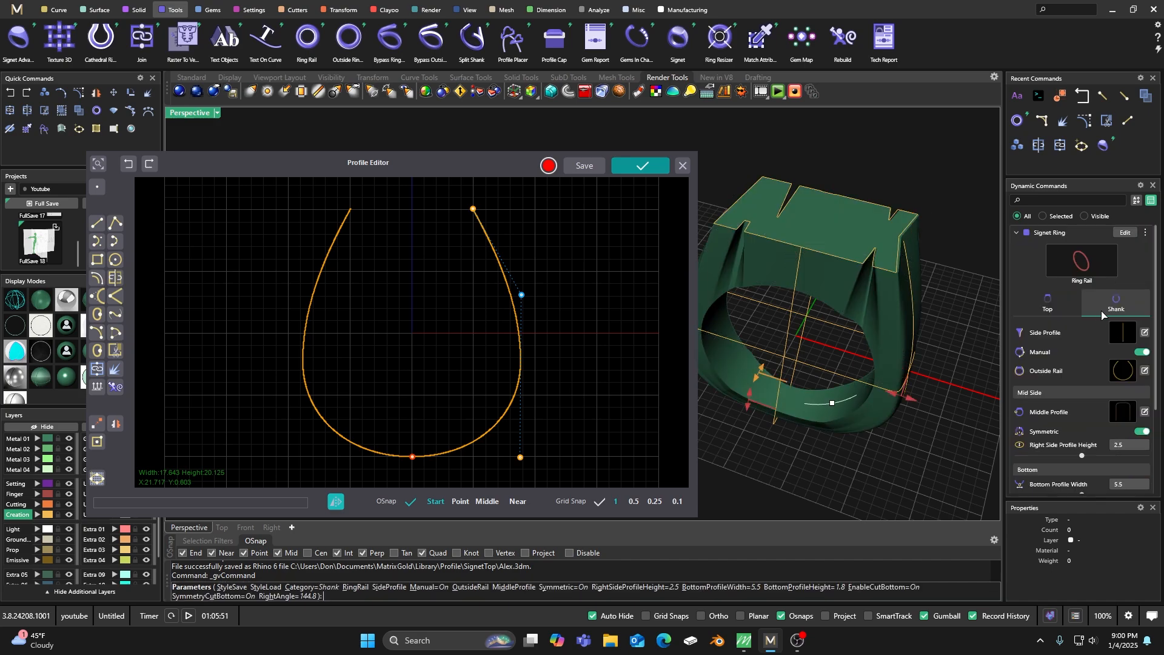
left_click(1122, 414)
left_click_drag(481, 174, 748, 73)
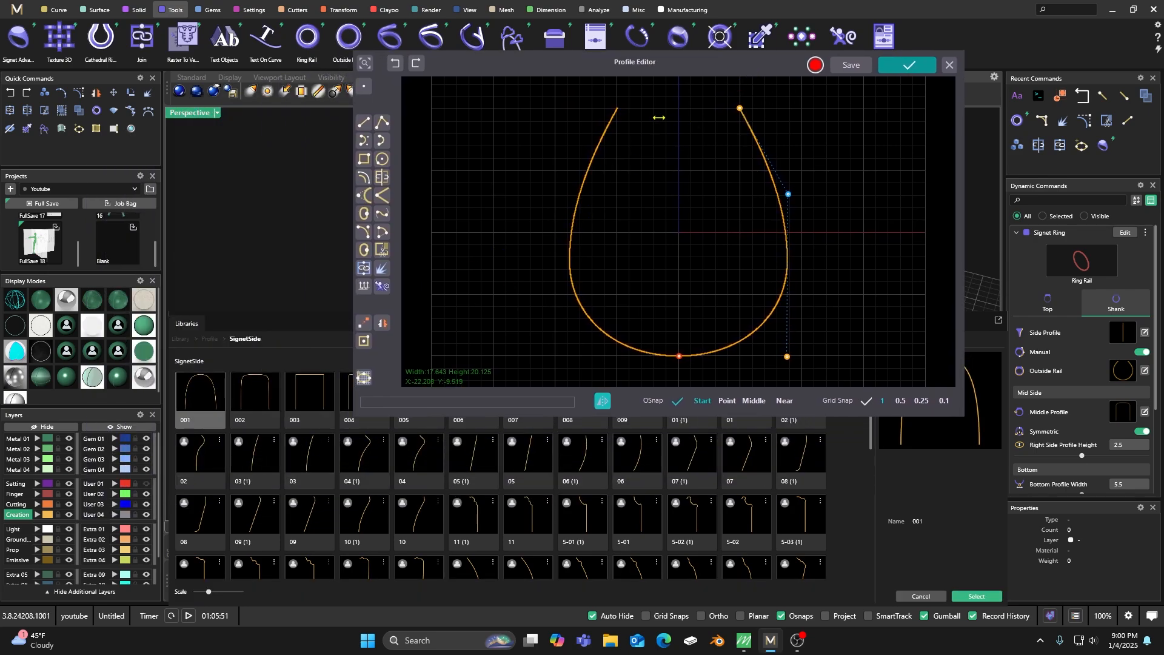
left_click_drag(721, 61, 453, 128)
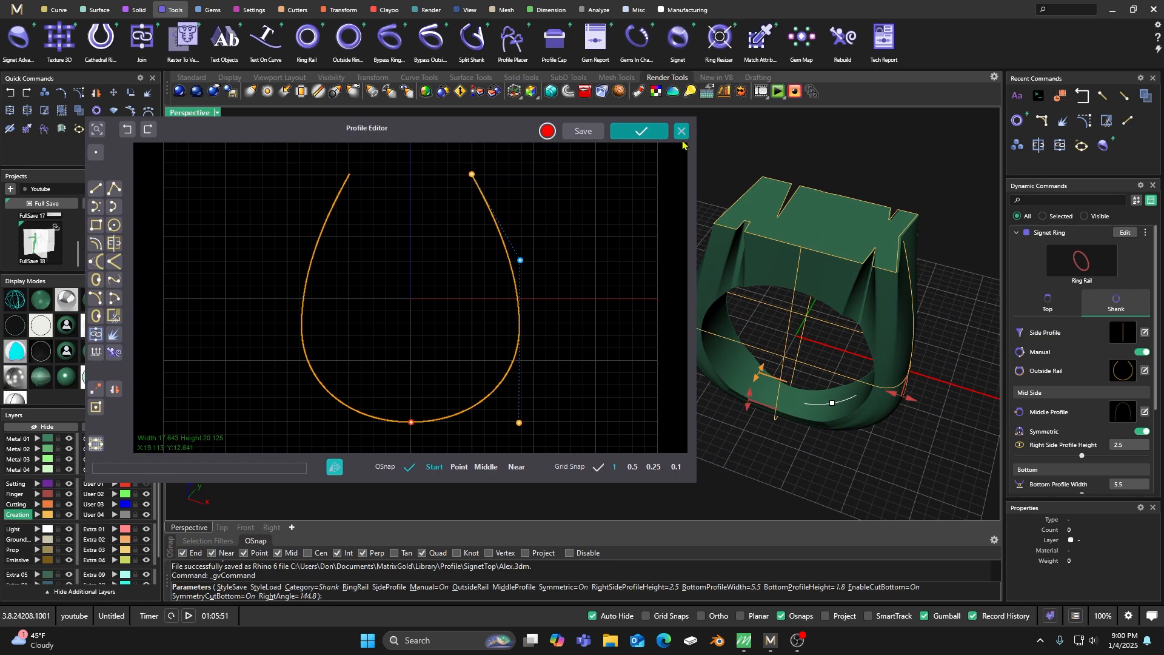
Reduce the signet ring's top profile height to 8.3 mm.
right_click_drag(695, 288, 535, 303)
scroll(717, 254, "down", 4)
scroll(500, 267, "up", 3)
right_click_drag(501, 267, 491, 364)
scroll(673, 242, "down", 3)
scroll(491, 363, "up", 6)
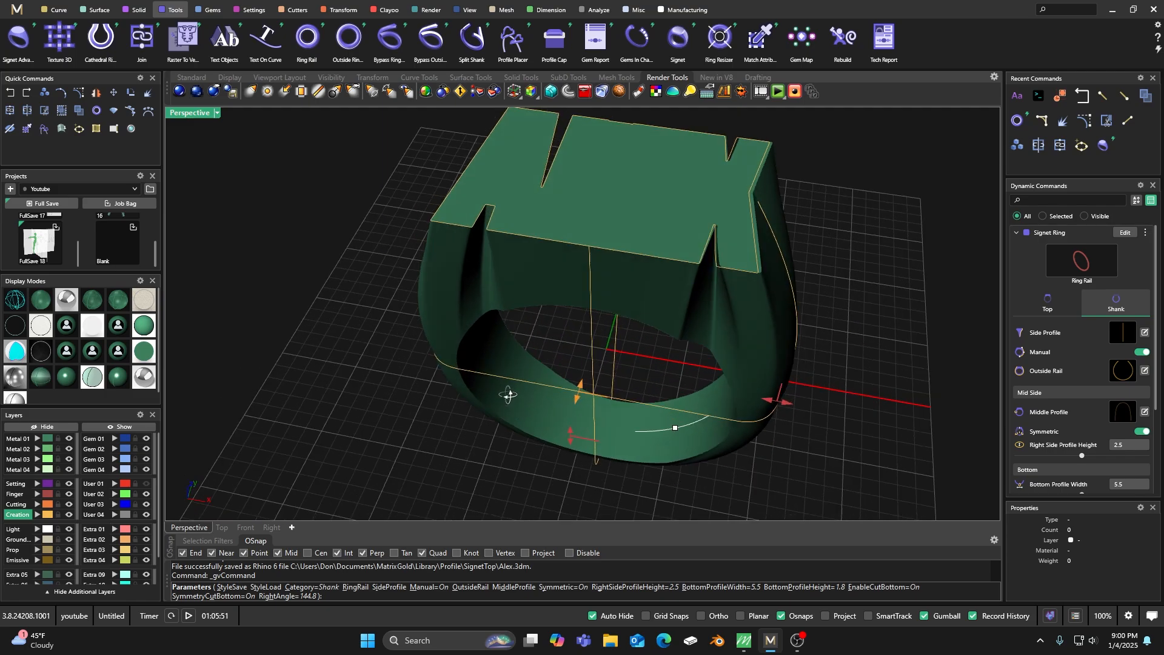
scroll(499, 367, "down", 5)
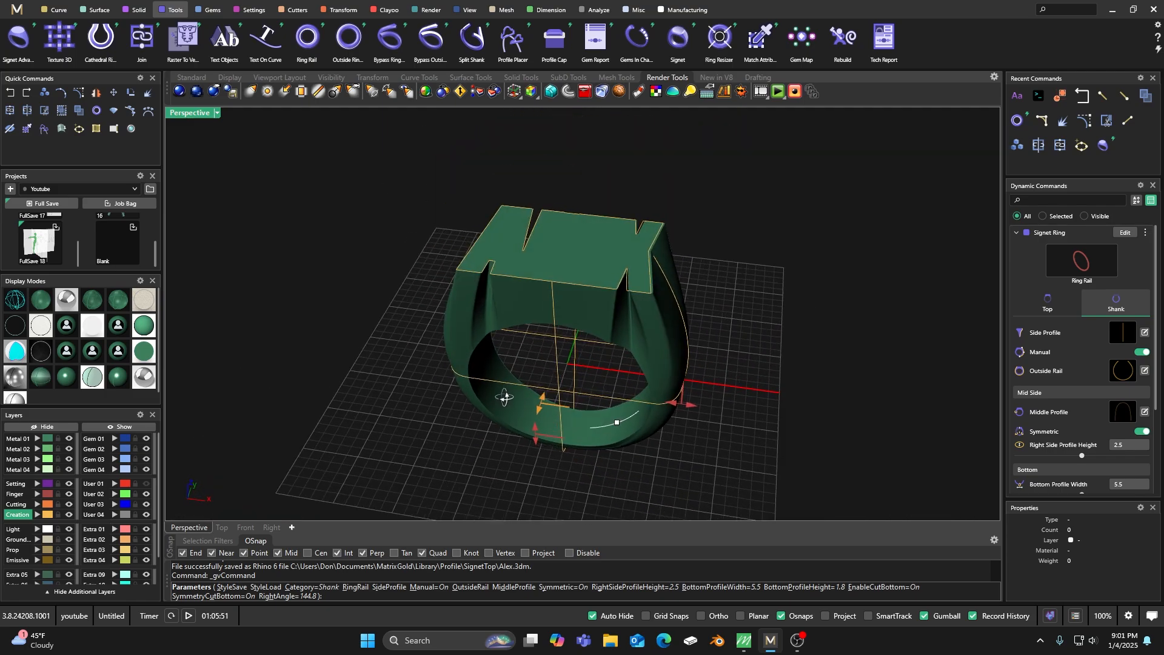
left_click(1029, 309)
right_click_drag(698, 340, 591, 267)
left_click_drag(598, 192, 593, 195)
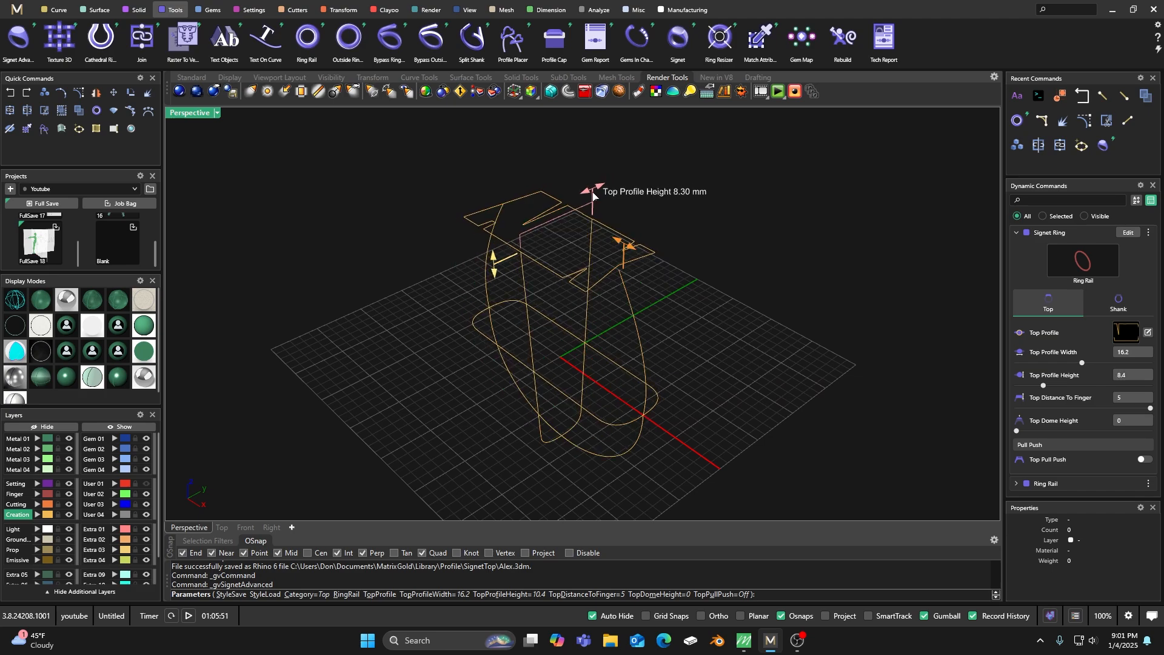
right_click_drag(545, 380, 633, 343)
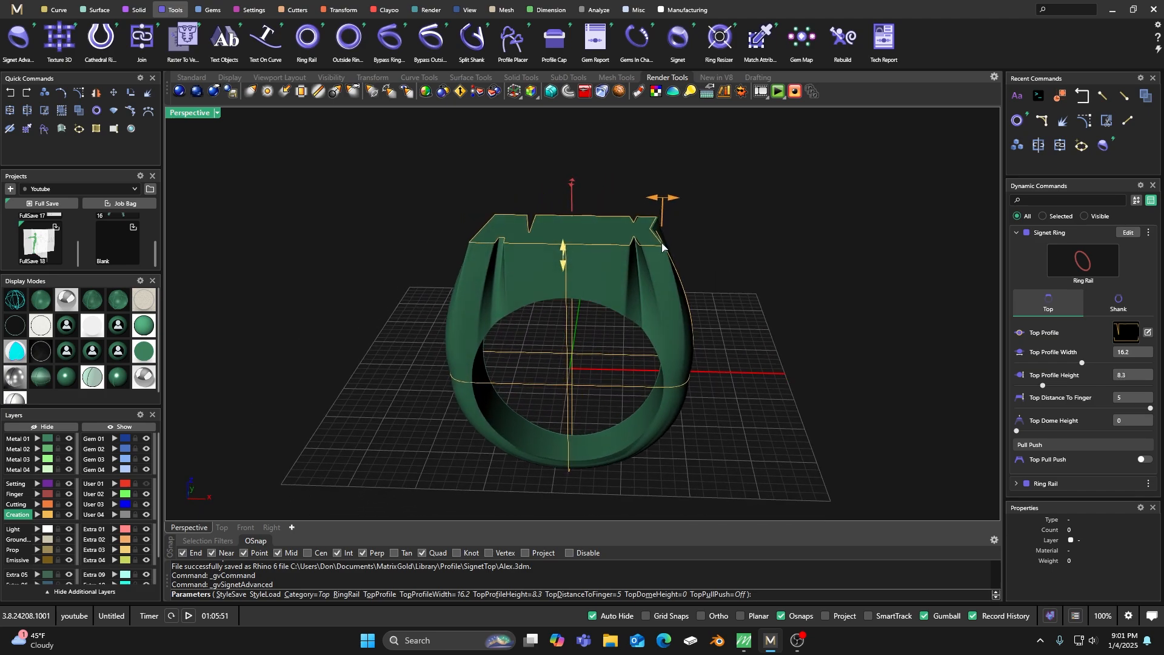
Fine-tune the angle of the shank's bottom cut and finish the signet ring command.
right_click_drag(654, 412, 516, 387)
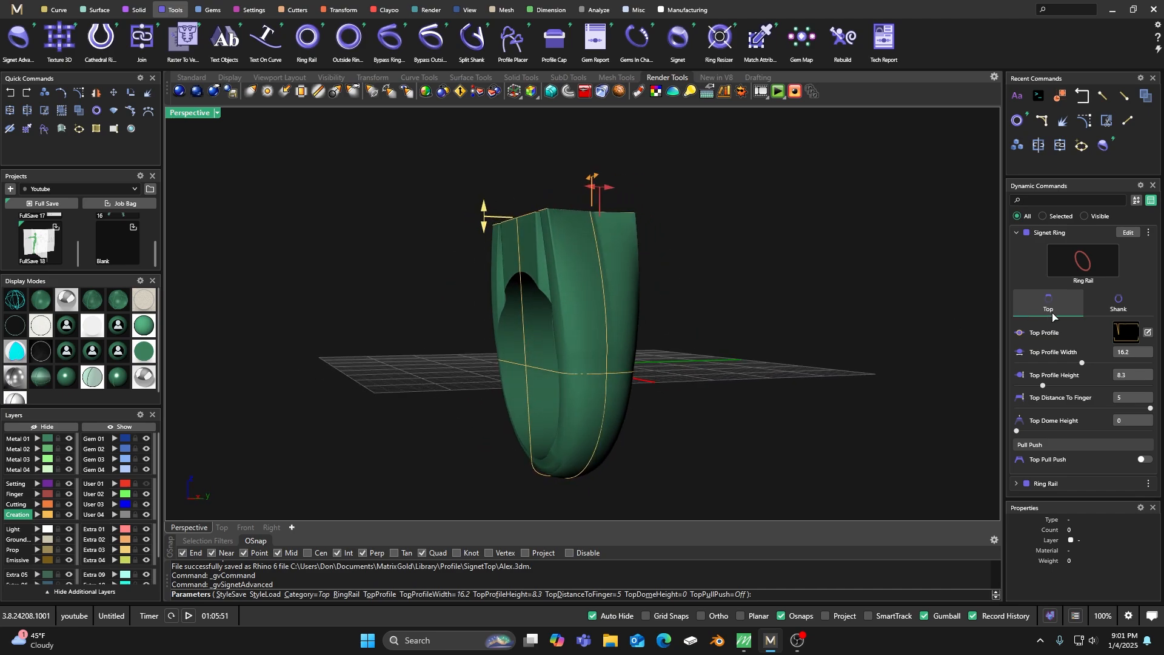
left_click(1114, 304)
right_click_drag(579, 481, 646, 475)
mouse_move(604, 450)
left_click_drag(608, 445, 619, 428)
right_click_drag(700, 450, 605, 340)
right_click_drag(595, 432, 595, 385)
right_click(593, 373)
right_click_drag(539, 323, 568, 381)
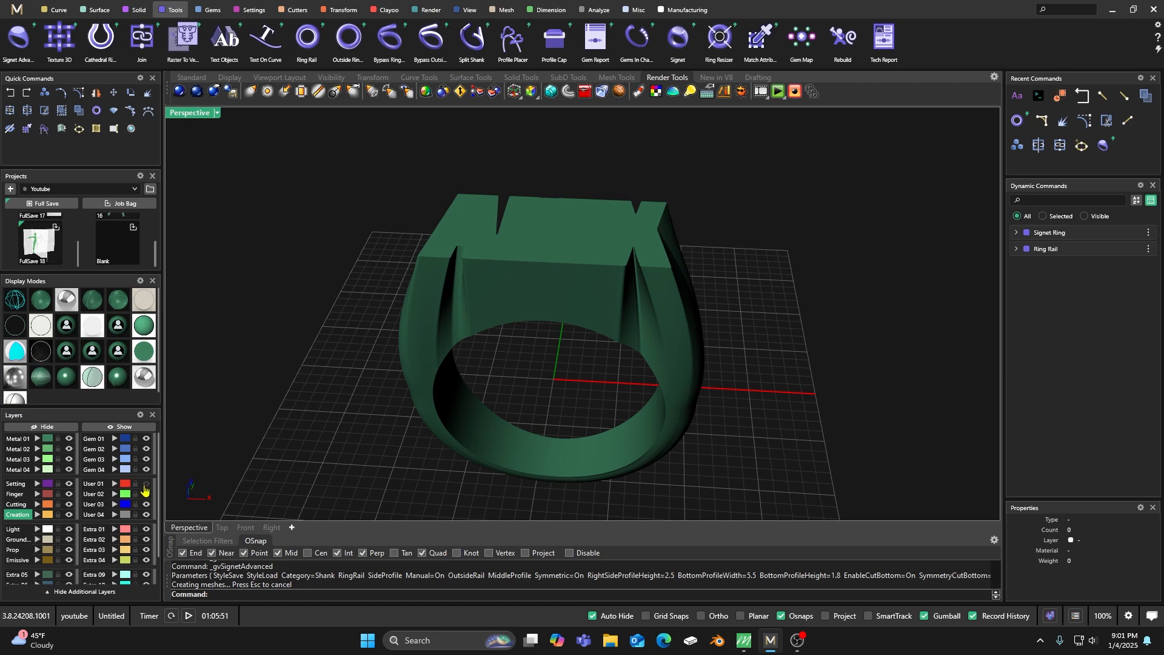
Show the User 01 curves in a display mode that reveals curves, and raise the three closed letter cutout outlines above the ring's top face.
left_click(37, 302)
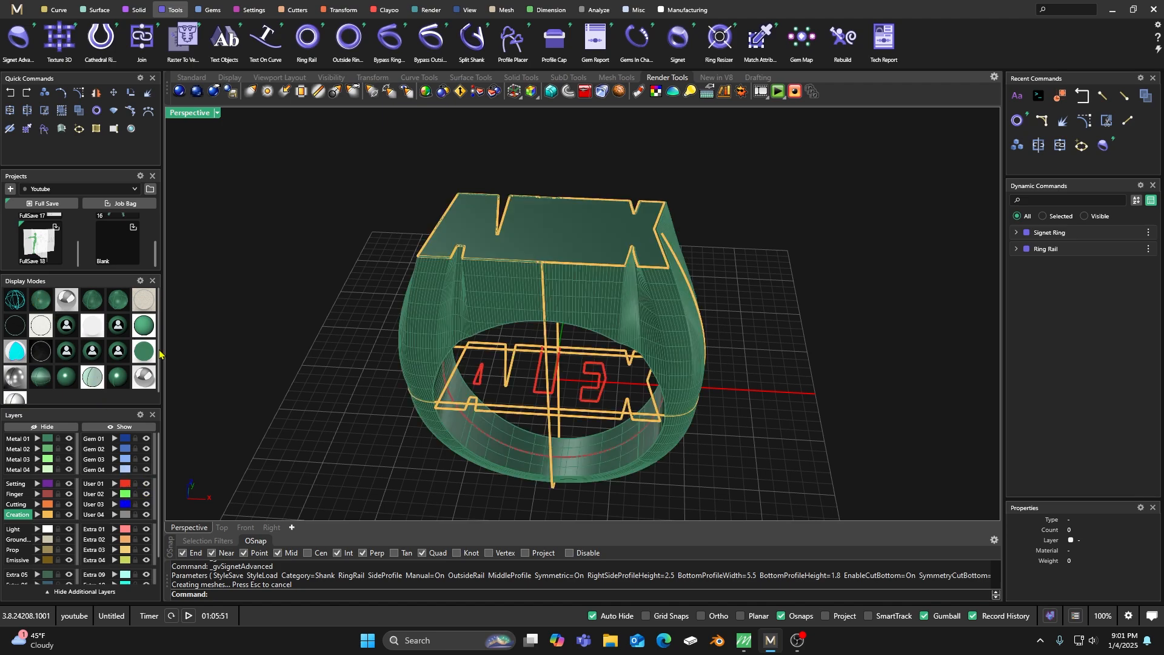
scroll(473, 406, "up", 2)
left_click(474, 384)
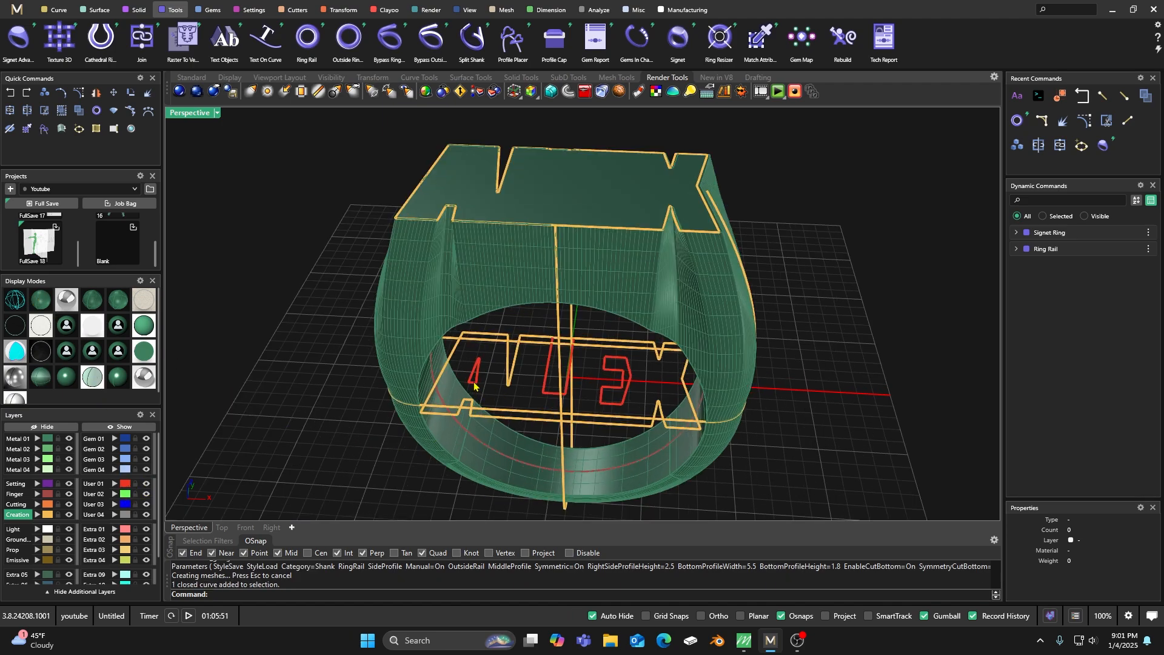
left_click(546, 396, "shift")
left_click(617, 404, "shift")
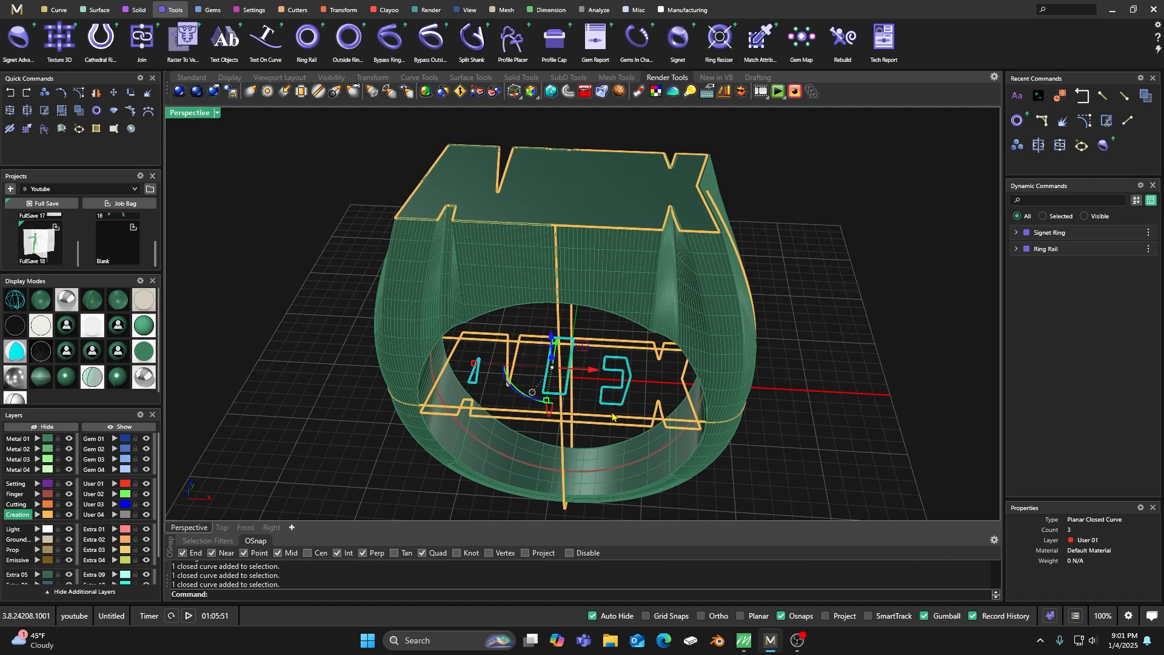
scroll(617, 404, "down", 3)
right_click_drag(606, 438, 579, 381)
left_click_drag(576, 363, 575, 196)
left_click(619, 182)
right_click_drag(628, 265, 574, 344)
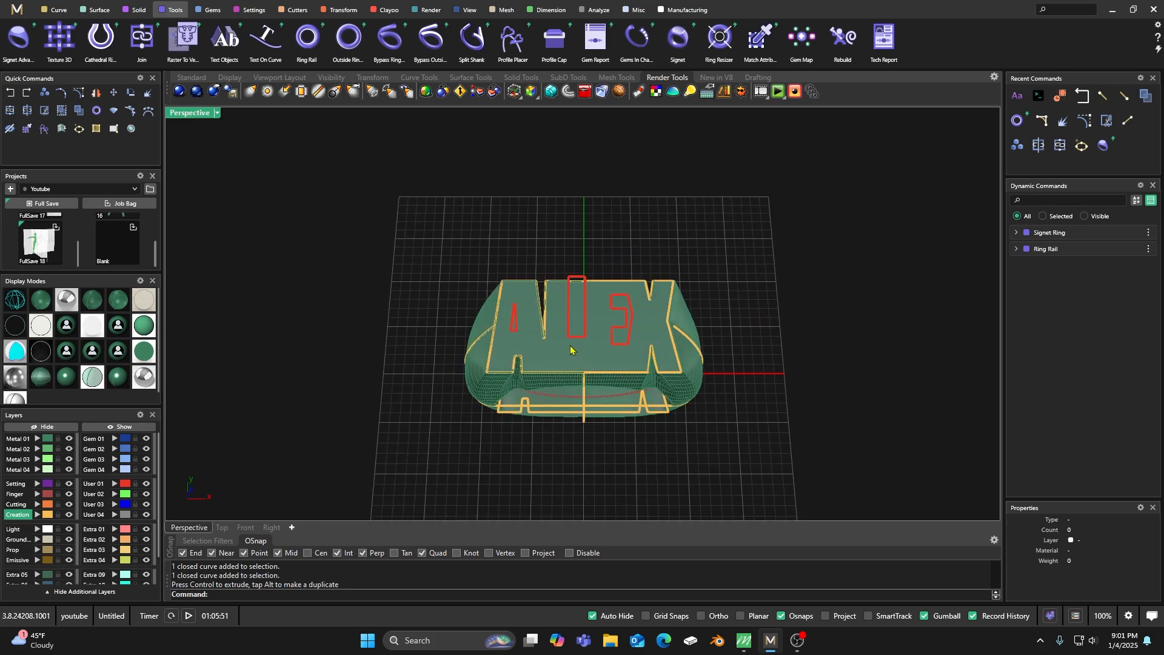
Scale the tall rectangular cutout outline in one direction from its lower edge so it extends past the ring top's upper edge.
scroll(574, 344, "up", 4)
double_click(186, 114)
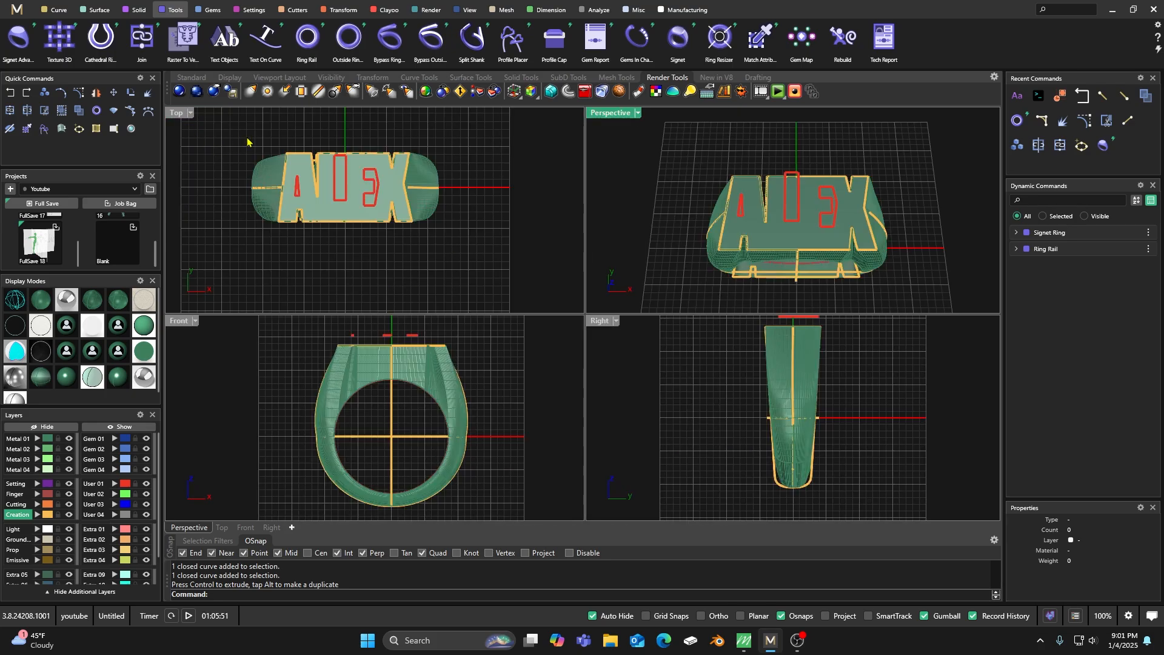
scroll(371, 182, "up", 5)
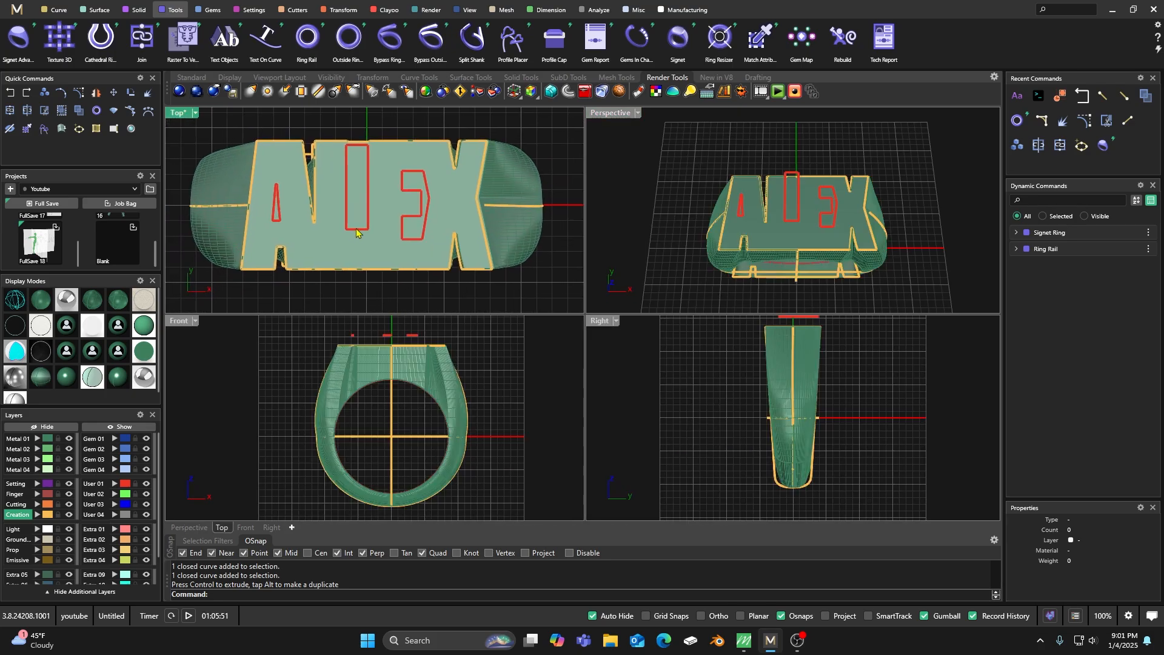
left_click(356, 232)
left_click(388, 261)
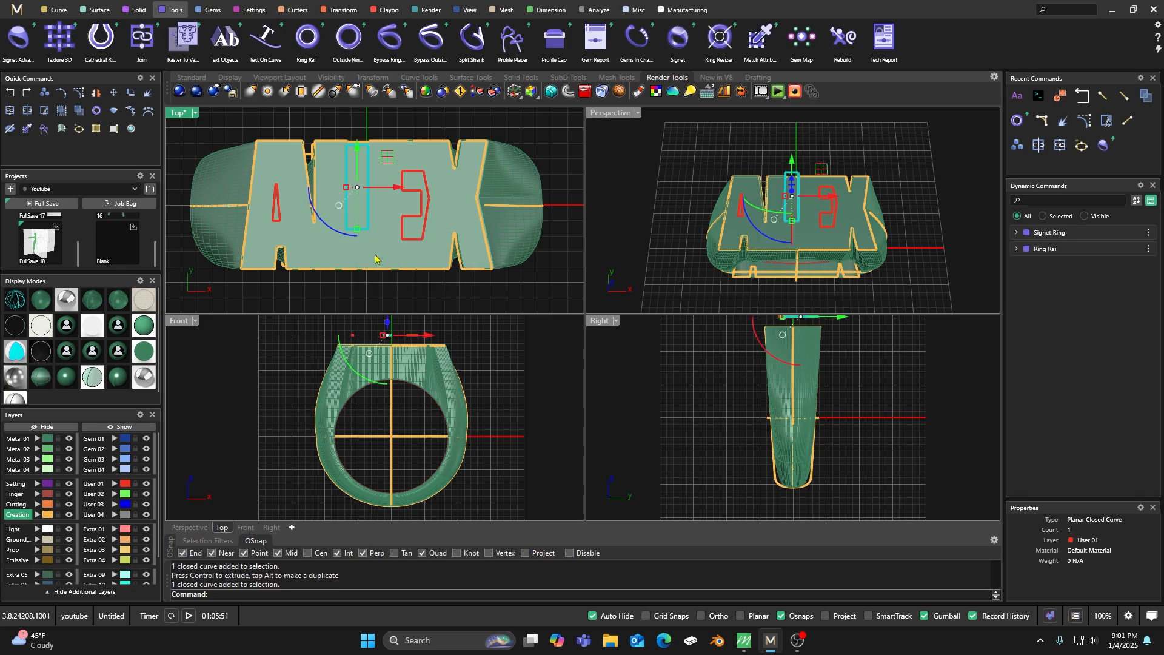
left_click(346, 12)
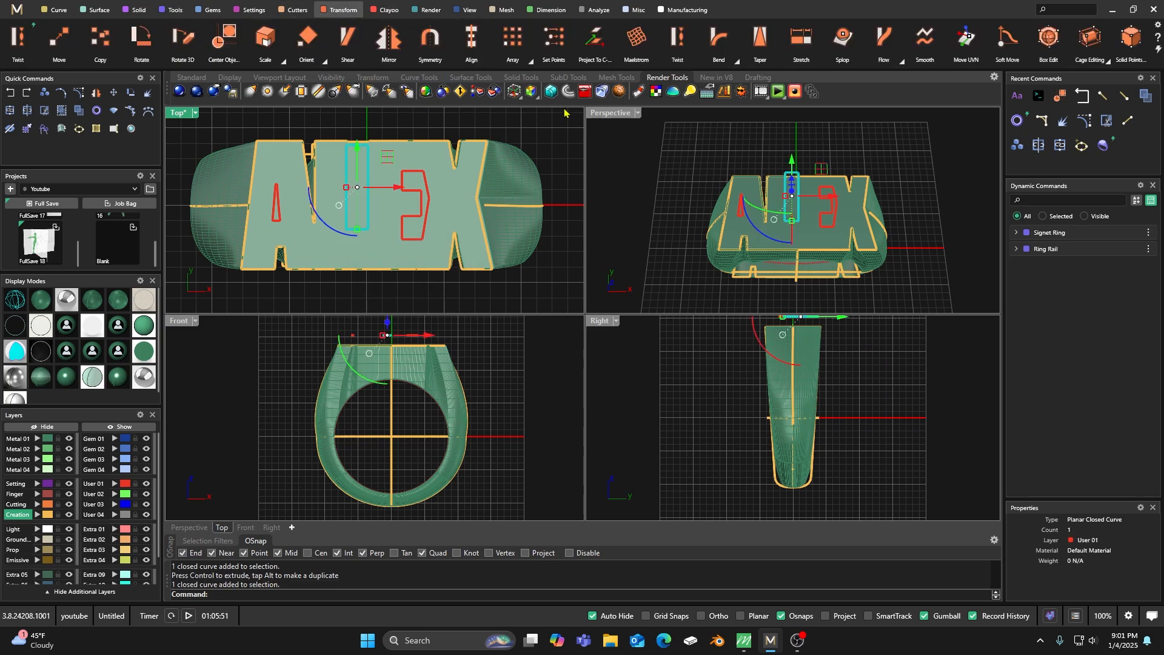
left_click(285, 64)
left_click(281, 100)
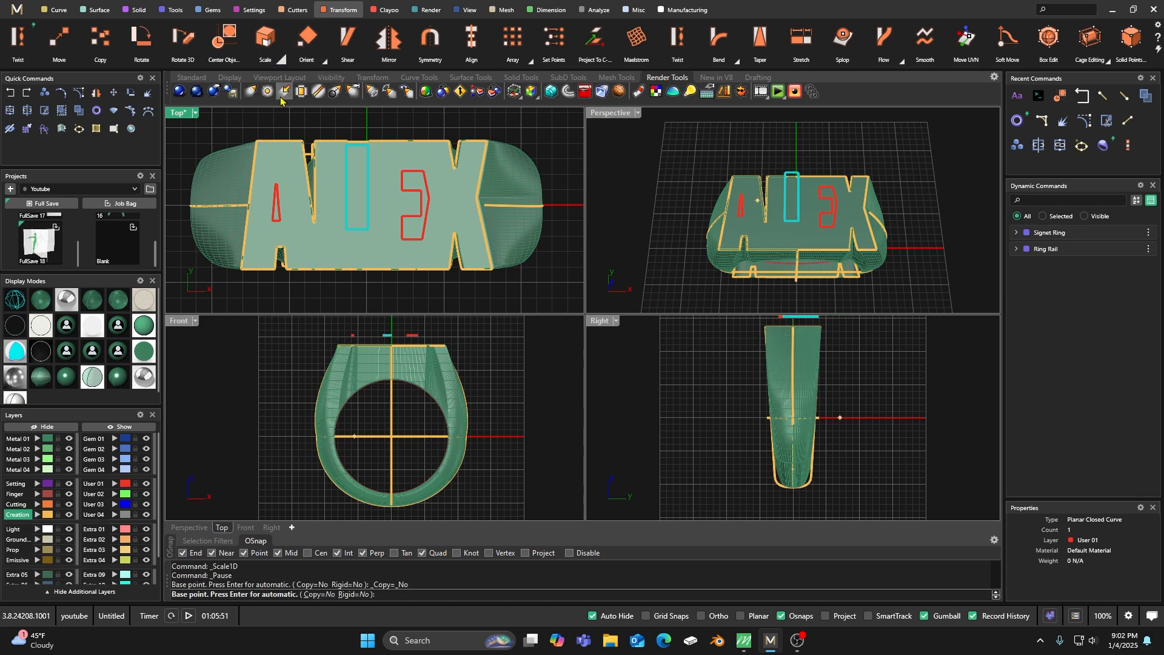
left_click(357, 229)
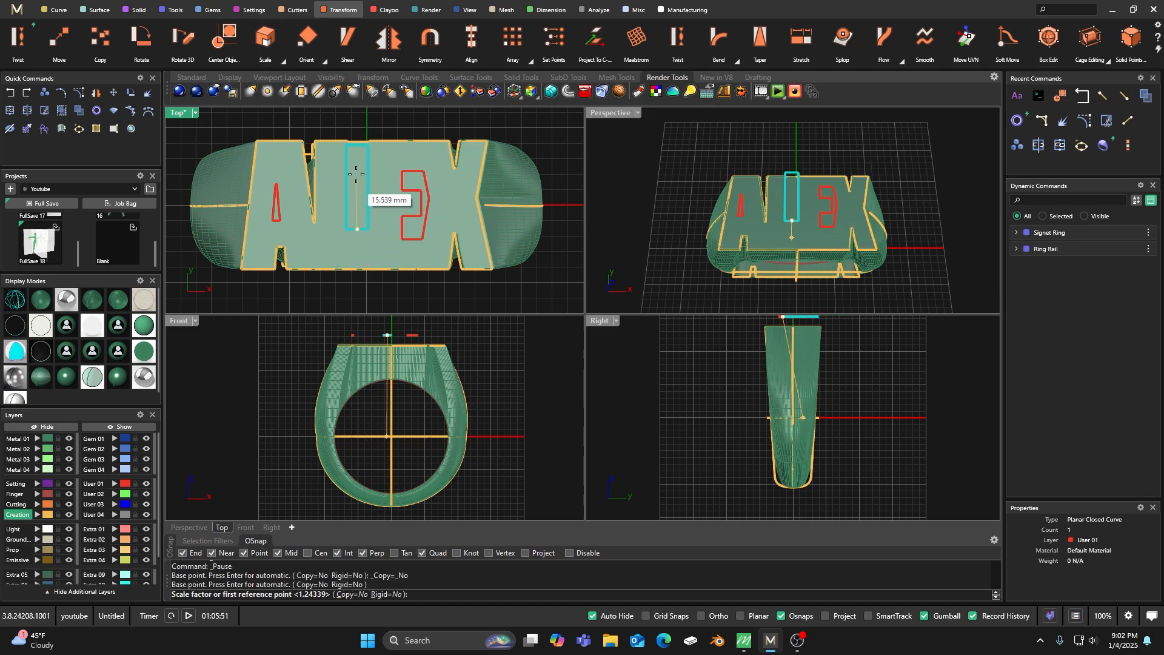
scroll(357, 144, "up", 3)
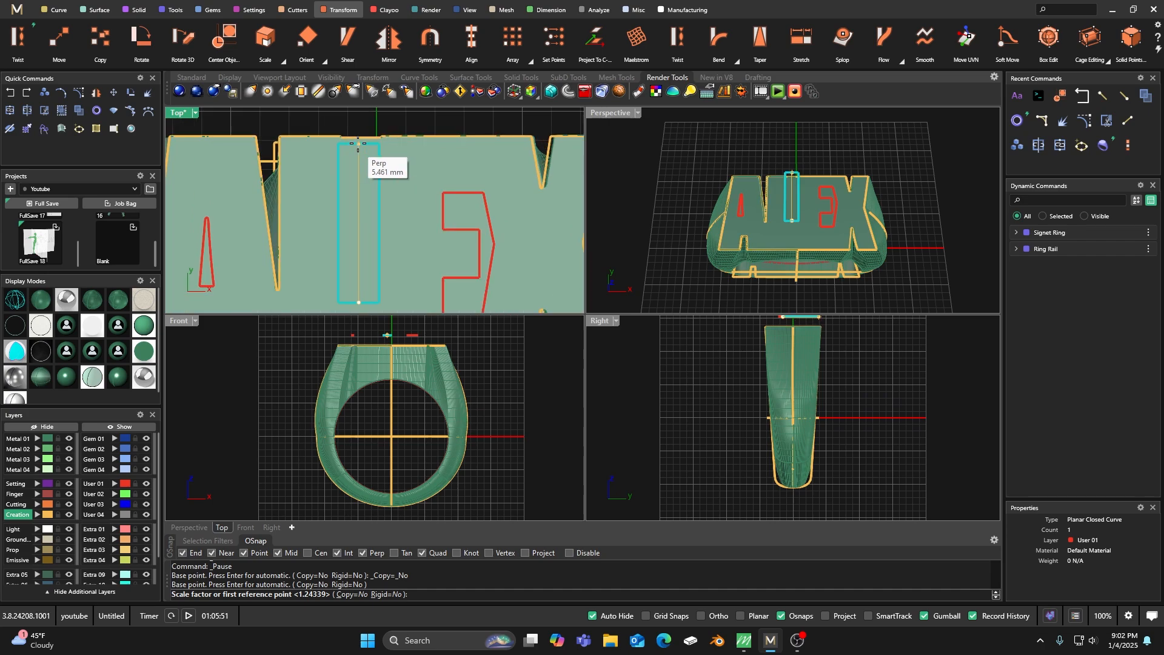
scroll(362, 140, "down", 4)
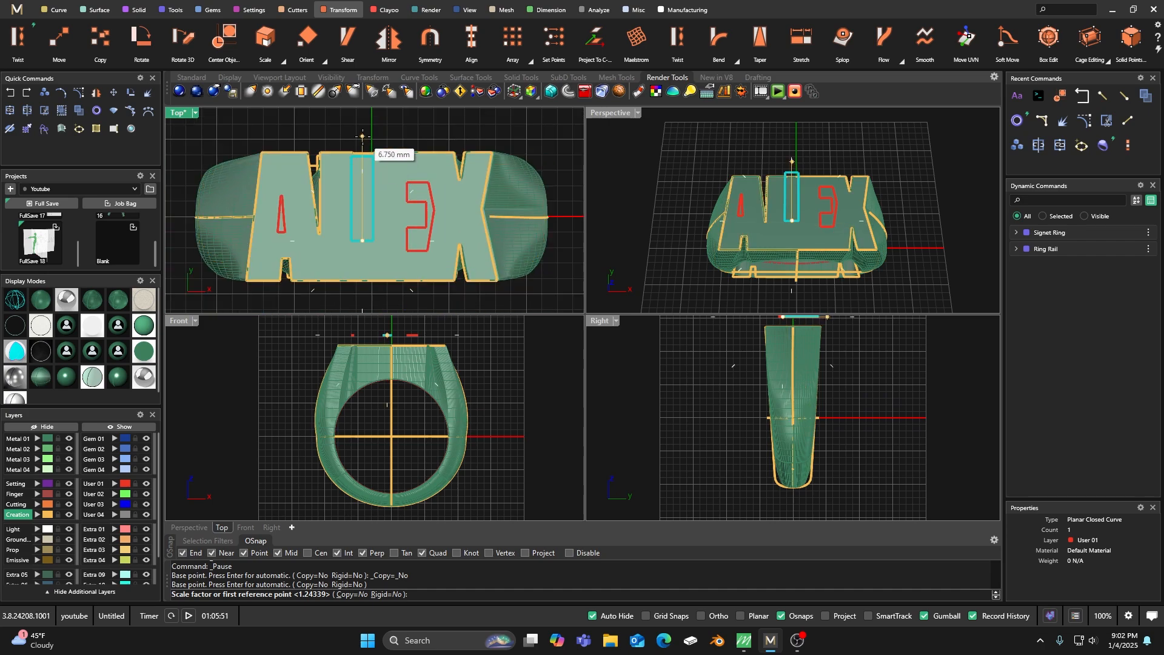
left_click(362, 136)
left_click(365, 126)
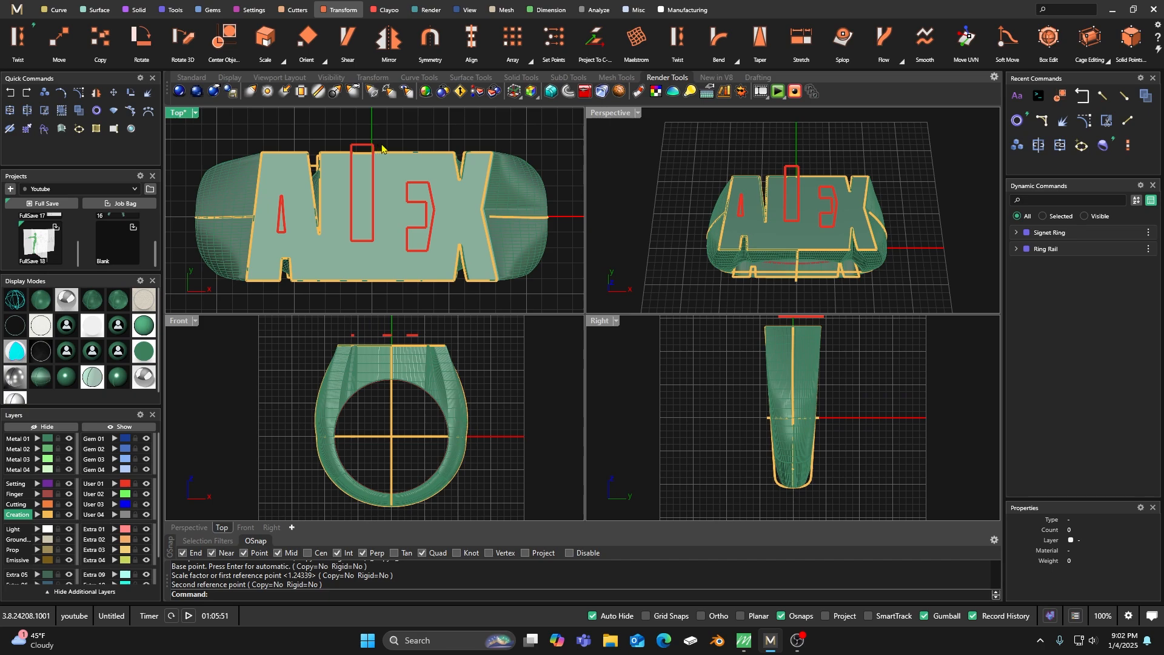
Extrude the three User 01 cutout outlines about 11.6 mm downward through the ring's top into the finger hole.
left_click(284, 232)
left_click(321, 260)
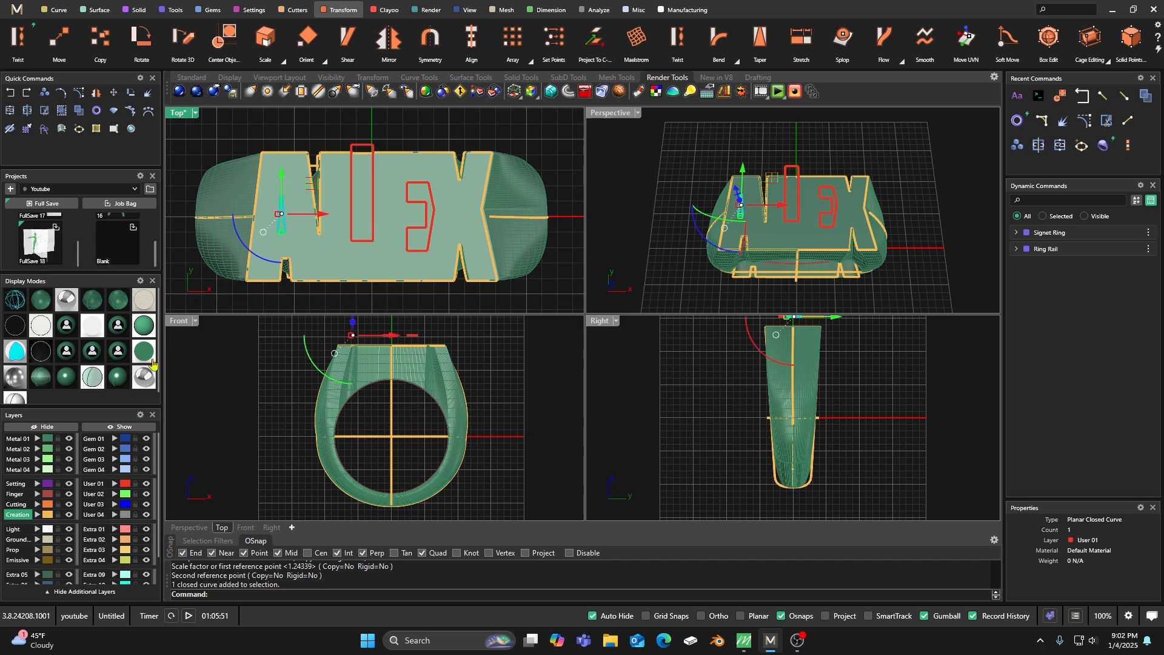
left_click(127, 484)
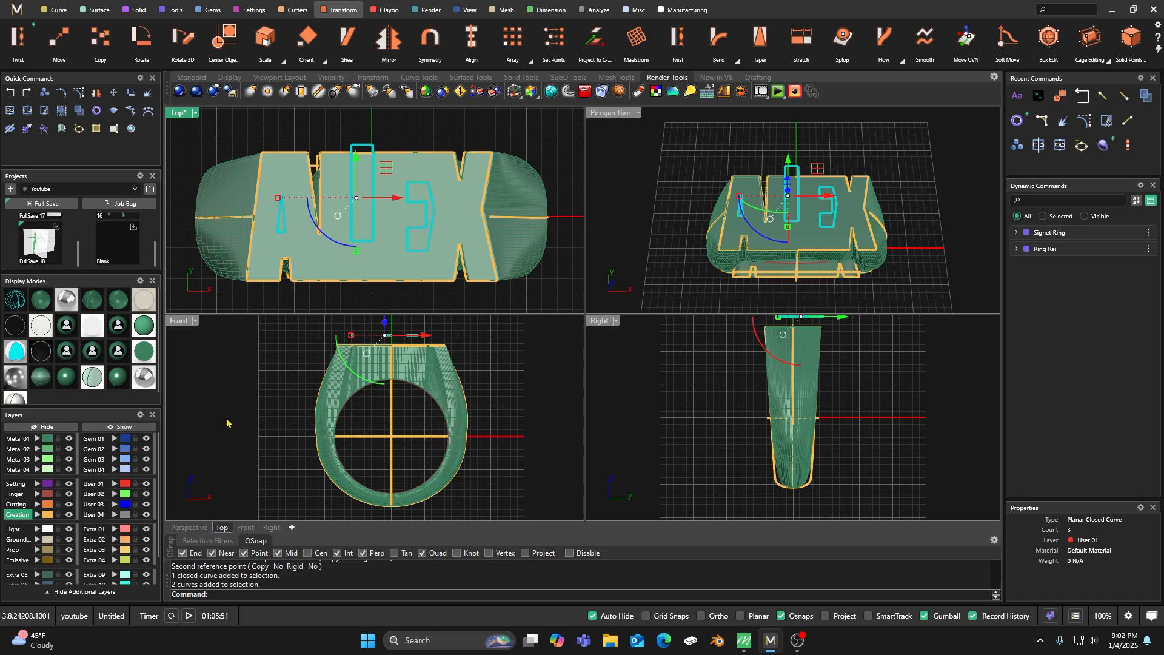
left_click_drag(384, 326, 391, 398)
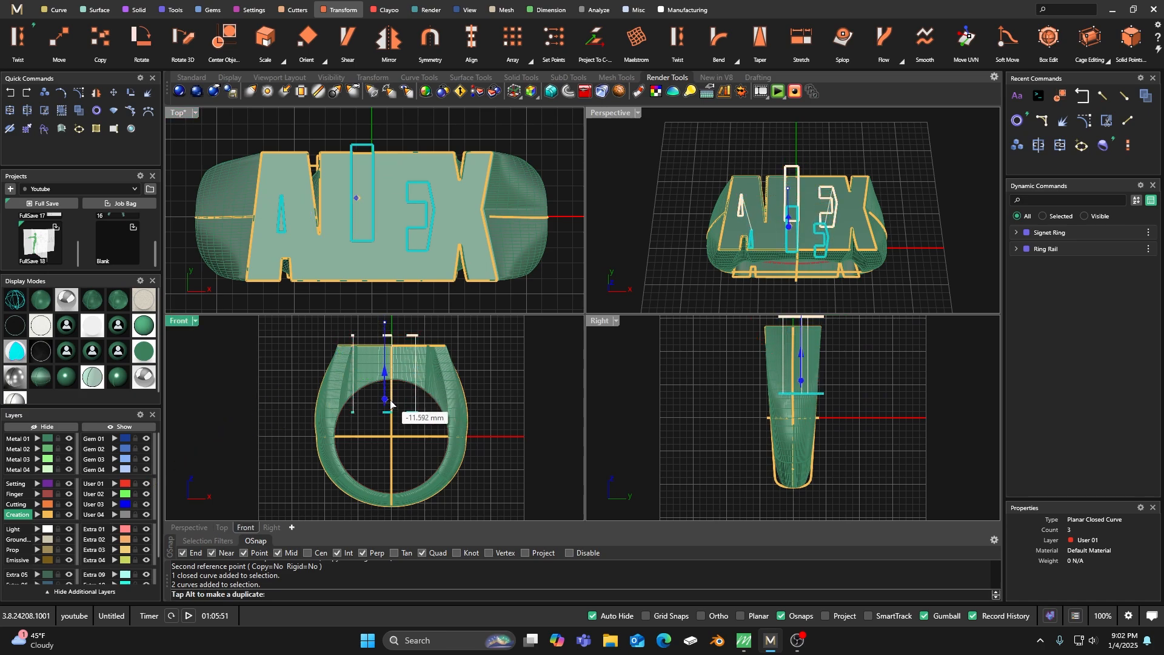
left_click(411, 419)
Move the extruded triangular cutter of the letter A to the Cutting layer.
left_click(388, 408)
scroll(350, 423, "up", 3)
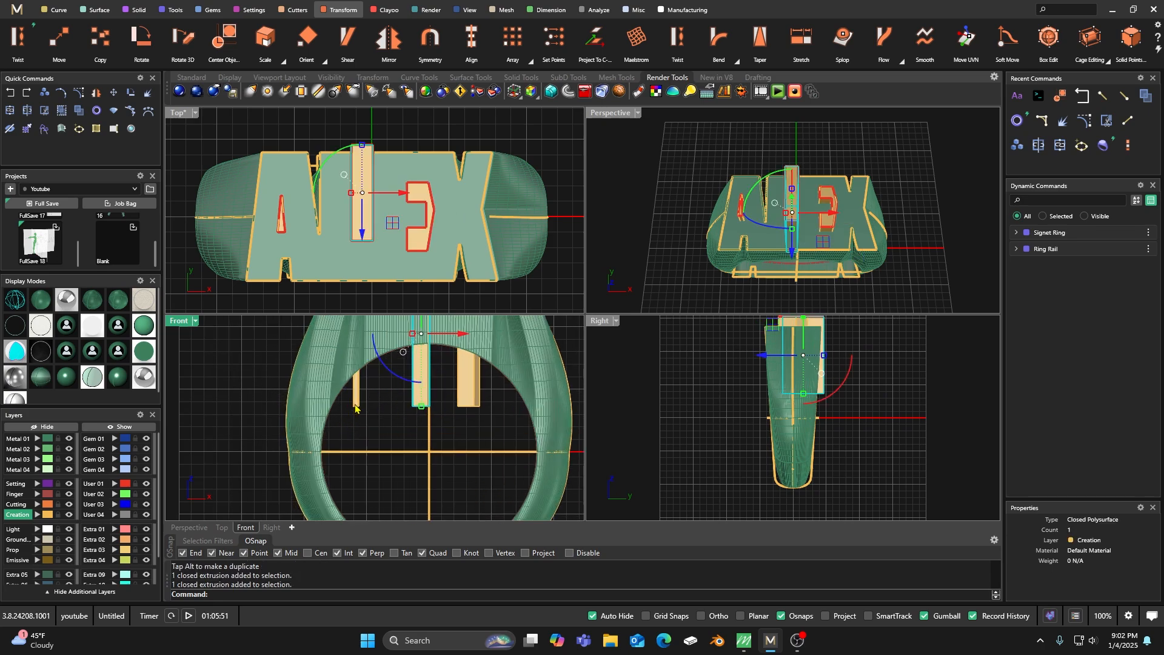
left_click(354, 408)
left_click(37, 504)
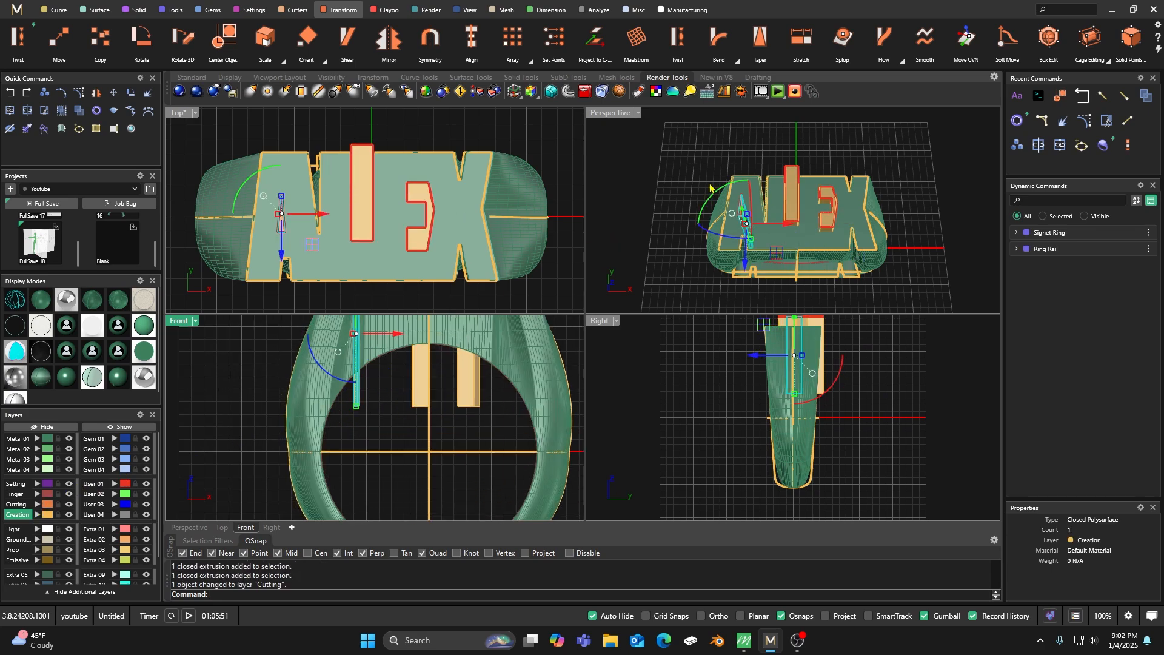
left_click(743, 154)
Hide the User 01 layer so only the extruded cutters remain selectable over the ring's top.
double_click(619, 118)
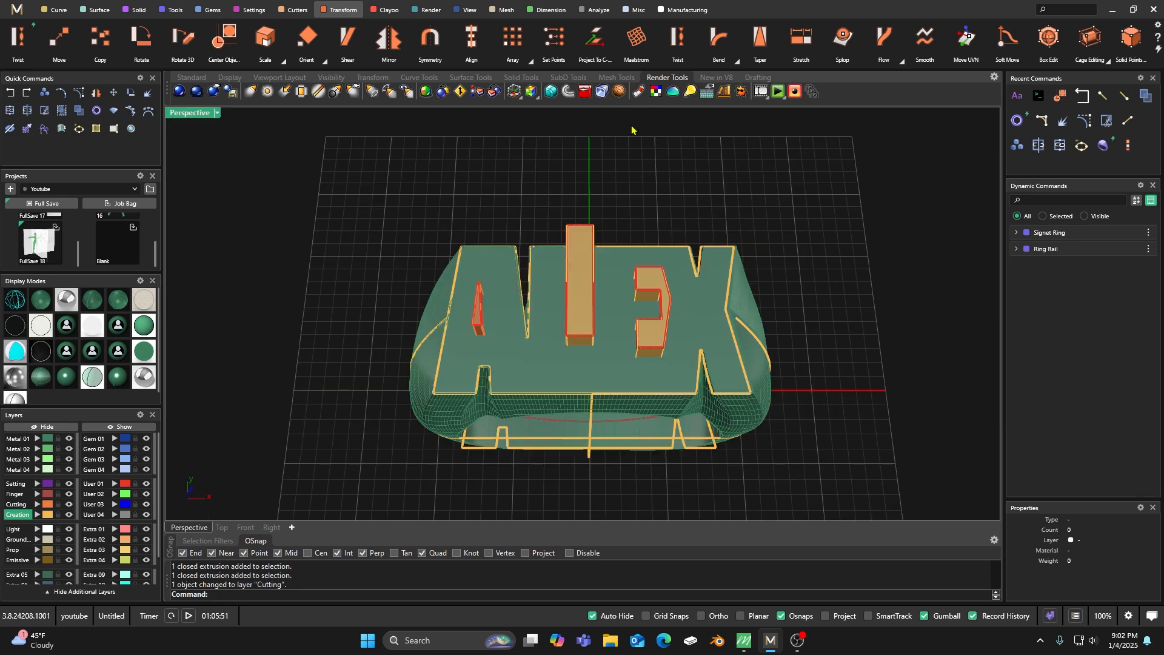
double_click(188, 114)
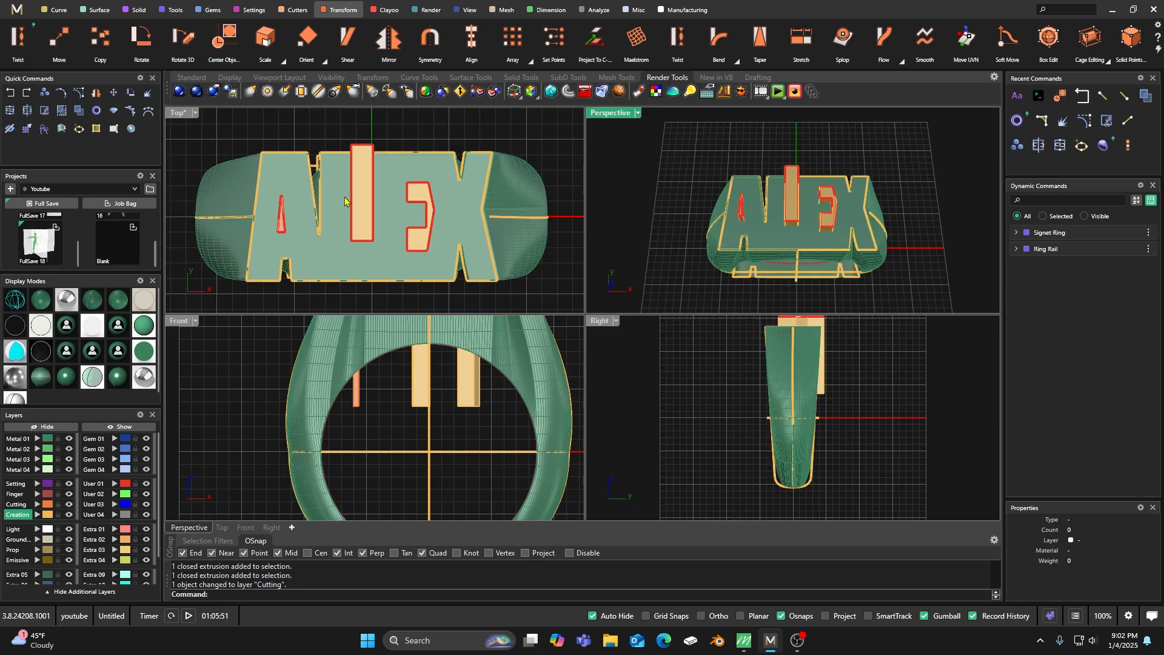
scroll(379, 205, "up", 5)
scroll(409, 200, "up", 3)
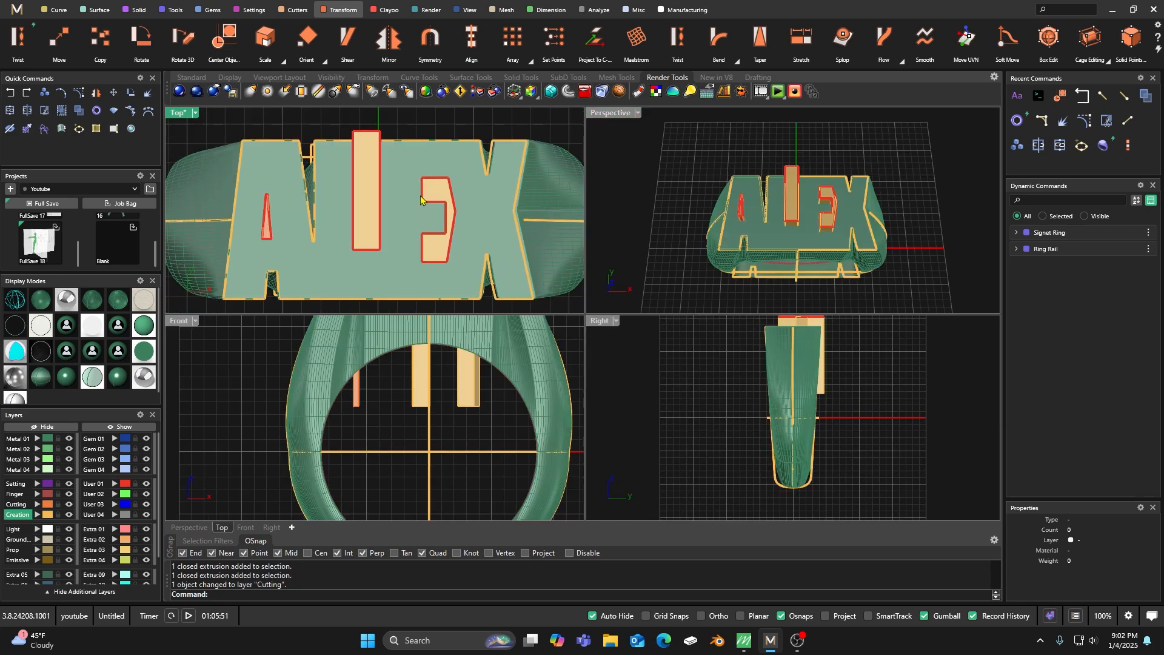
left_click(274, 221)
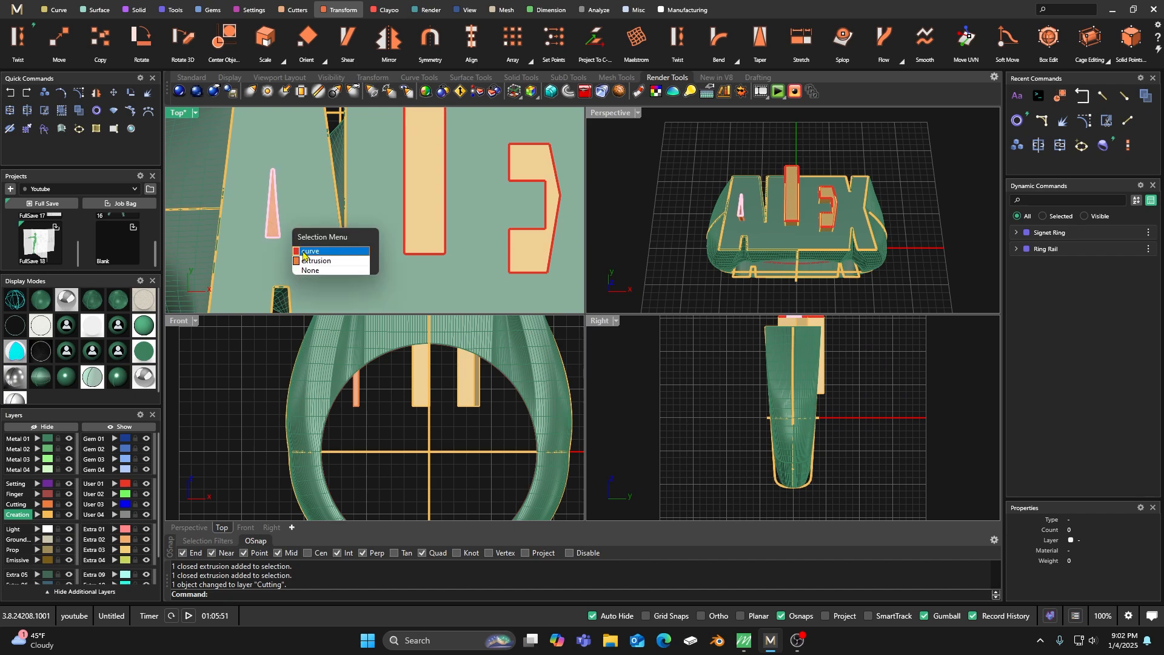
left_click(251, 332)
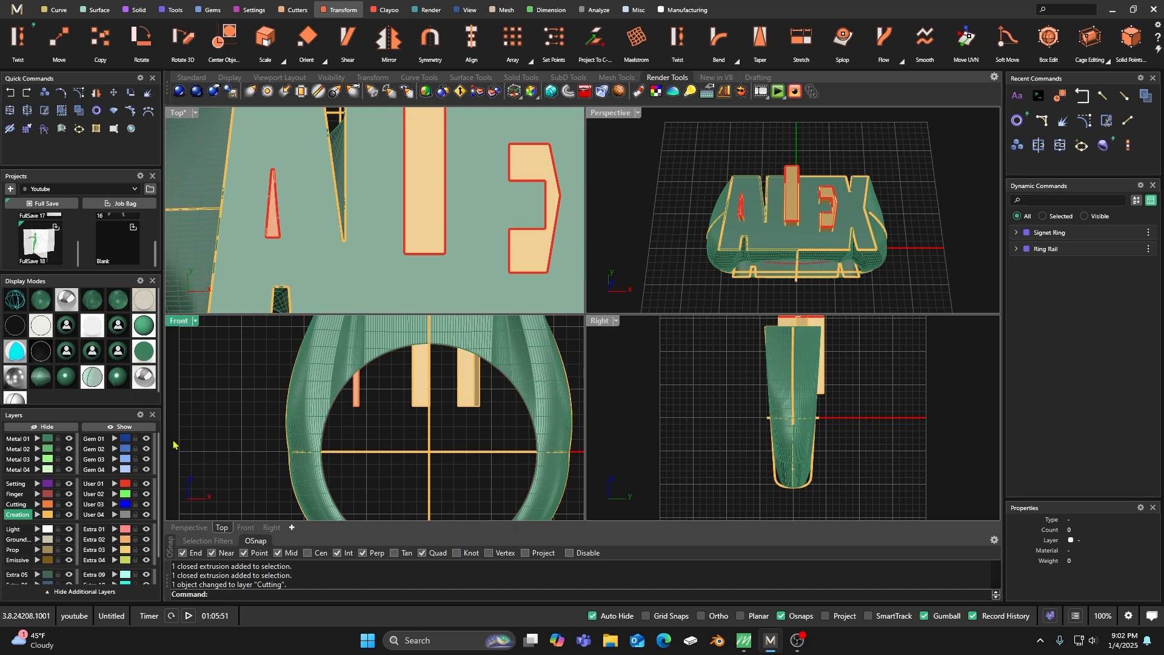
left_click(146, 485)
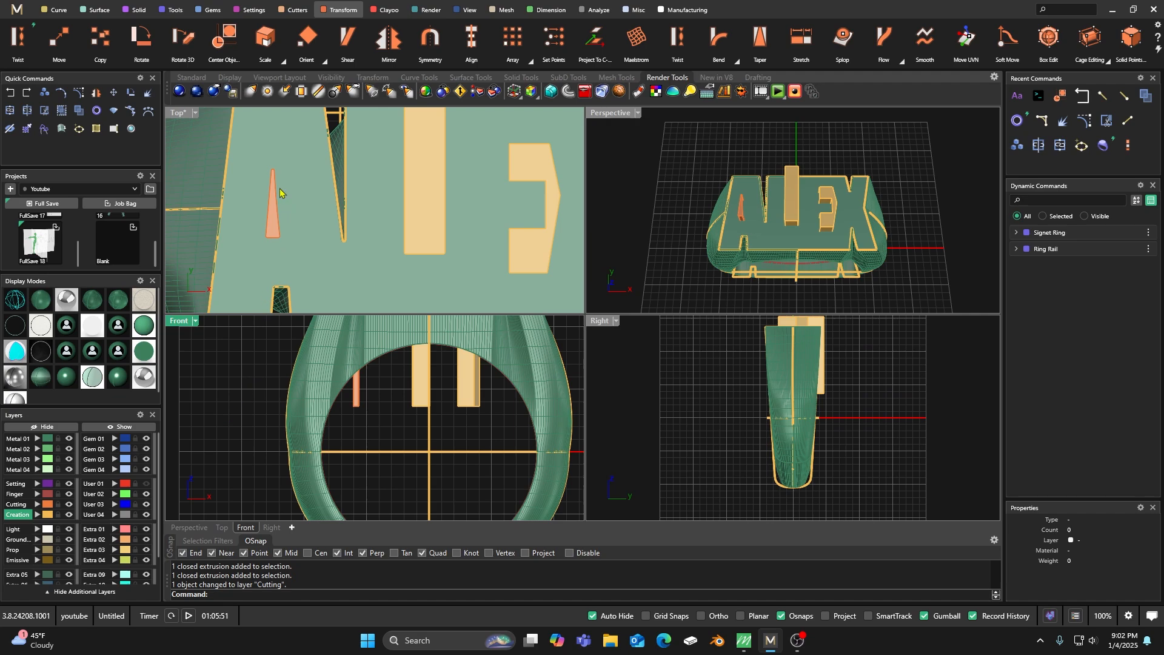
Widen and lengthen the letter A's triangular cutter and reposition it within the letter on the ring's top.
left_click(272, 218)
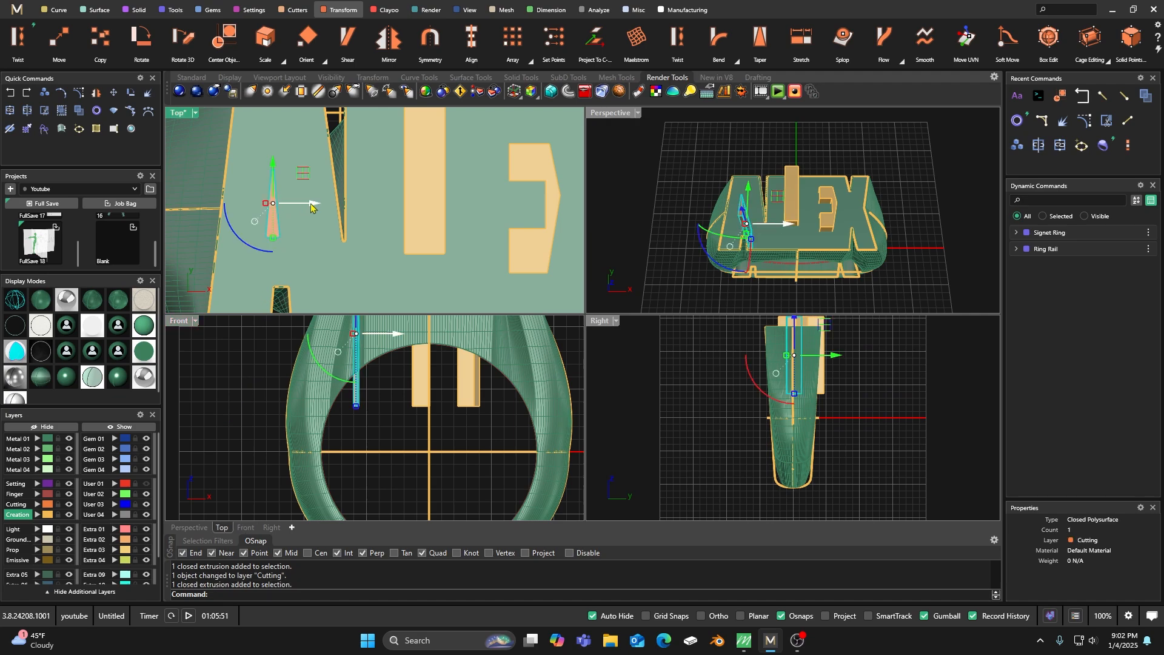
left_click_drag(309, 208, 282, 249)
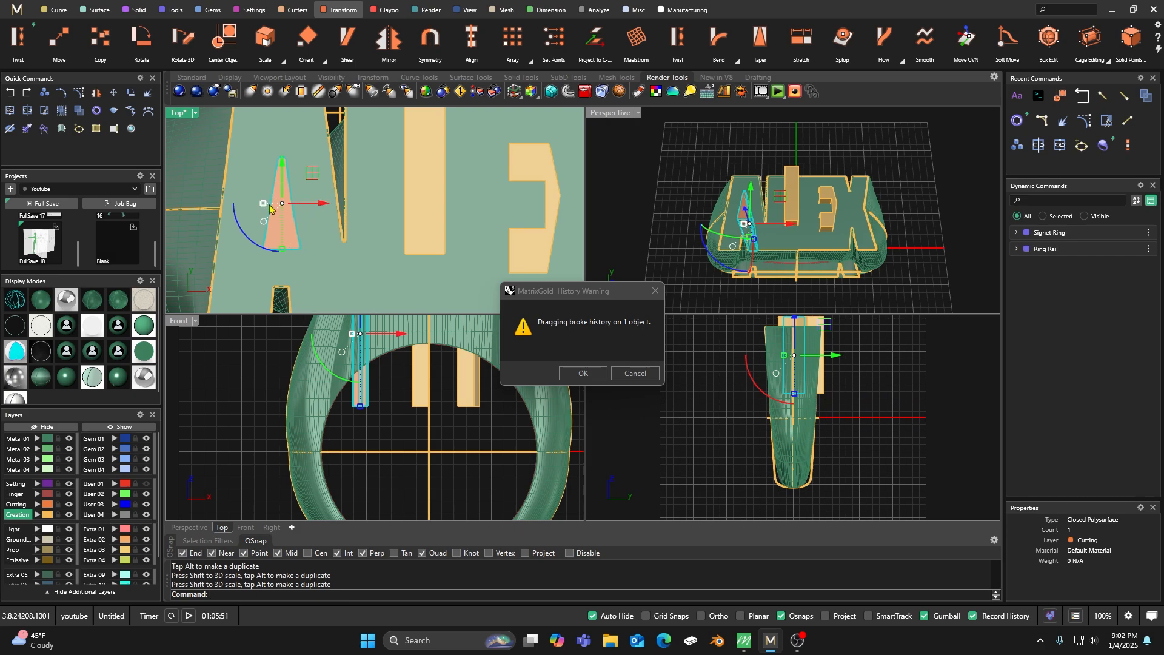
left_click_drag(263, 204, 254, 205)
left_click_drag(282, 250, 282, 254)
left_click_drag(281, 170, 281, 159)
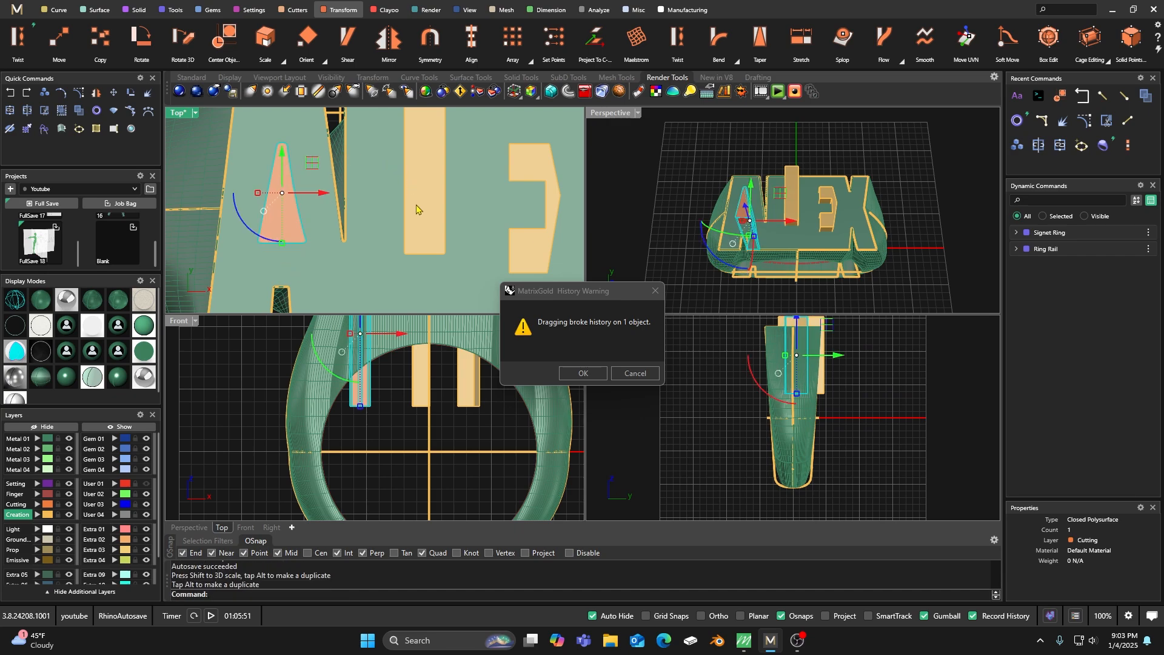
Enlarge the letter E's cutter in width and height to fit the letter, and dismiss the history warning.
scroll(417, 207, "down", 5)
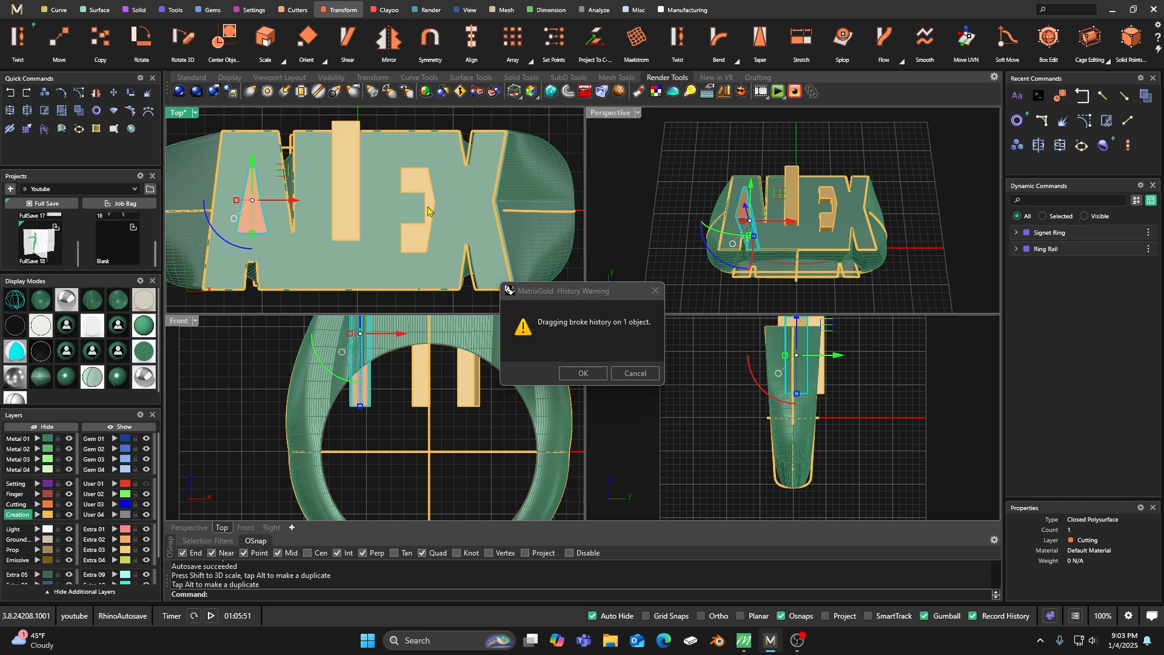
left_click_drag(431, 215, 397, 211)
left_click_drag(416, 253, 419, 268)
left_click(477, 117)
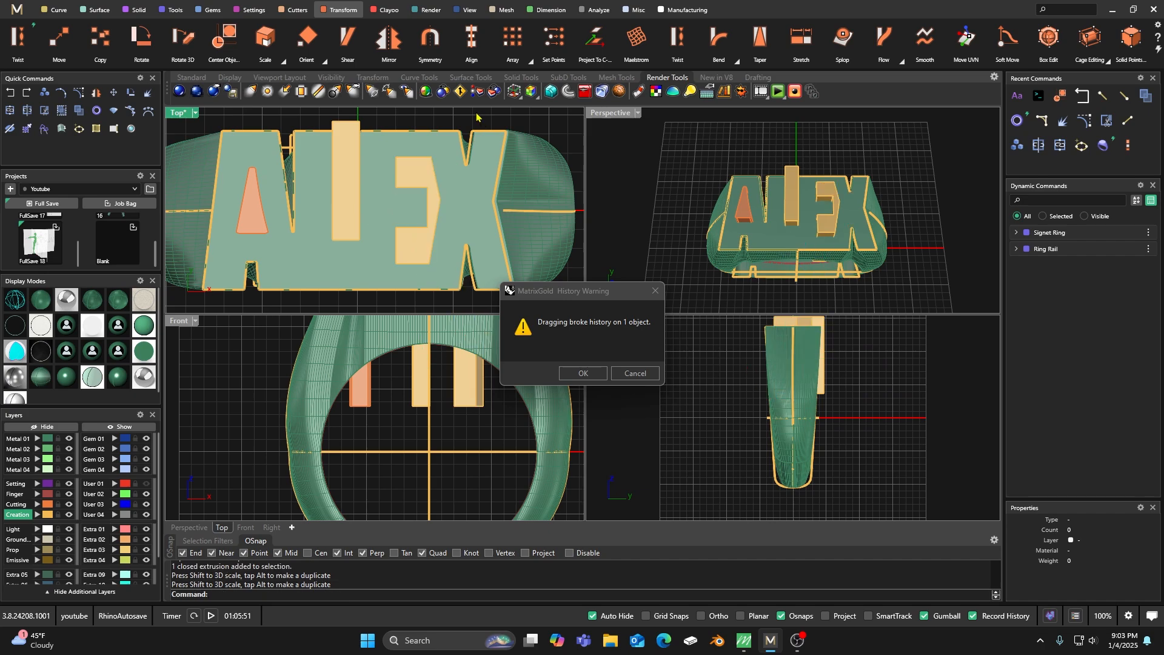
left_click(434, 216)
left_click_drag(398, 211, 393, 212)
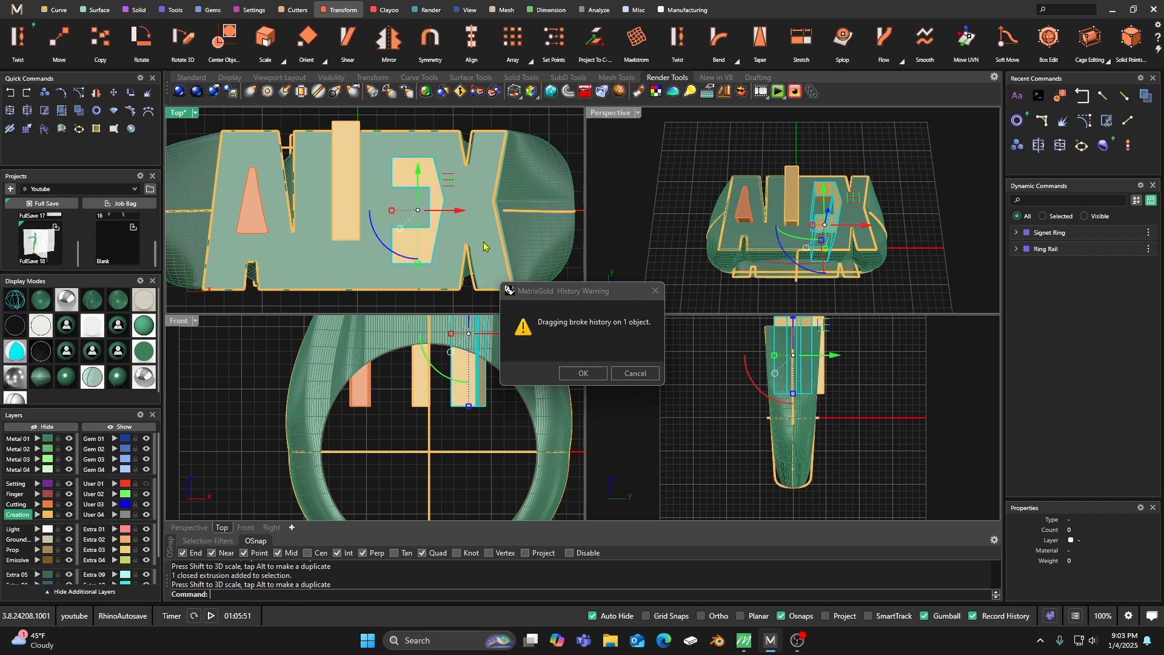
left_click(581, 373)
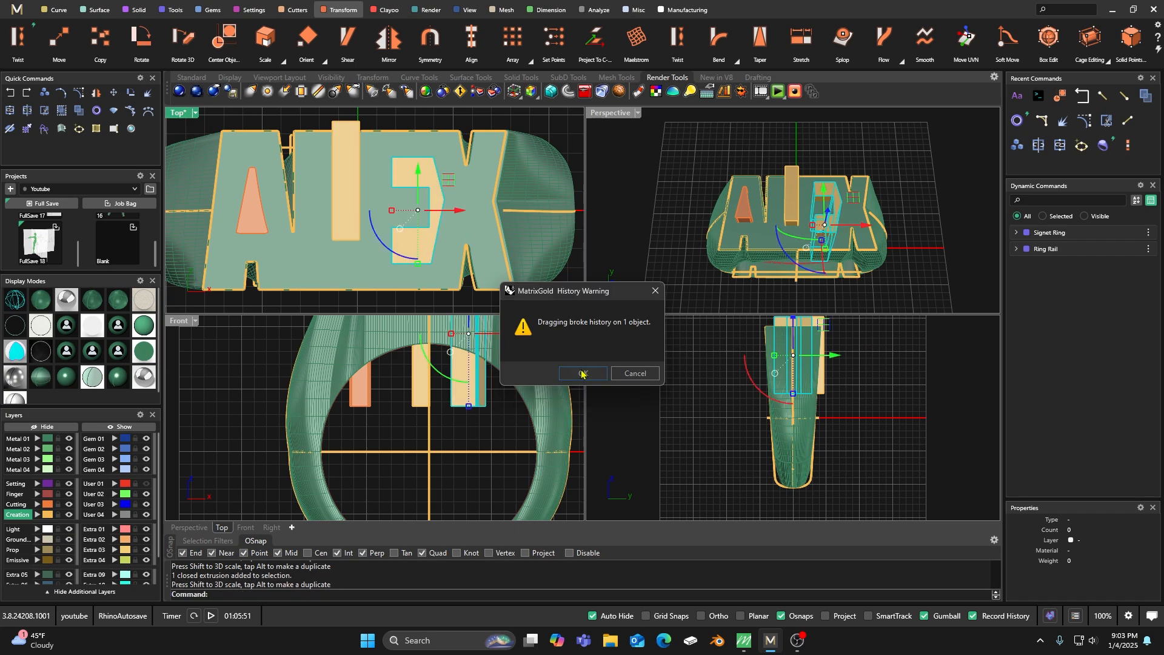
Move the letter E's cutter to the Cutting layer.
left_click(626, 170)
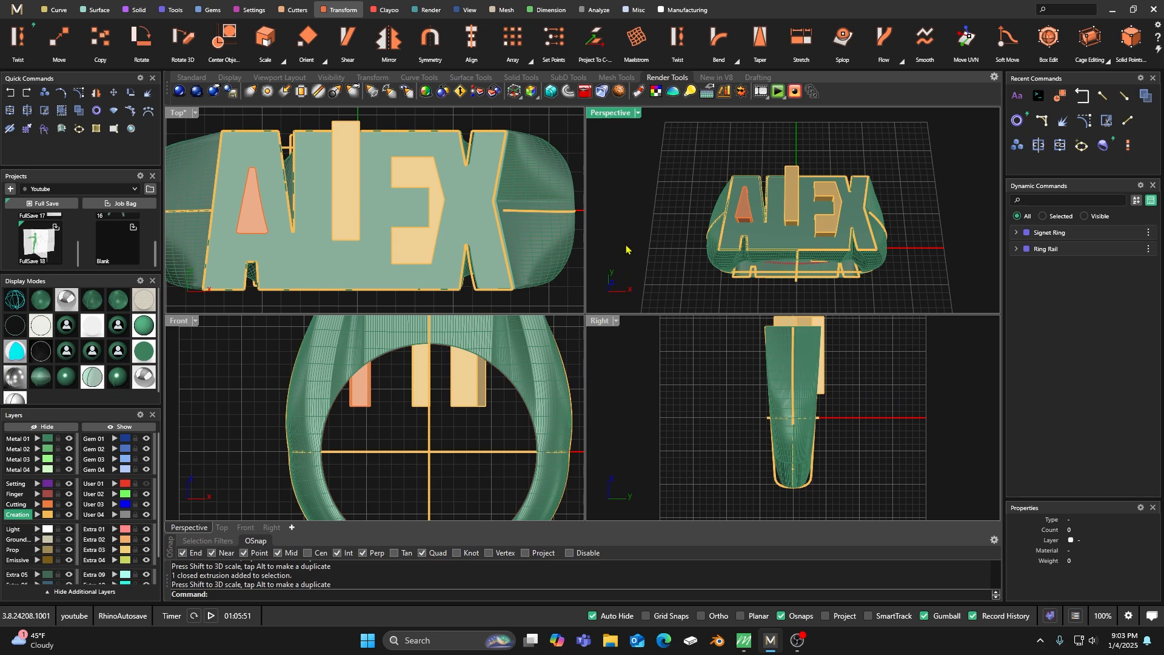
left_click(790, 190)
left_click(840, 203)
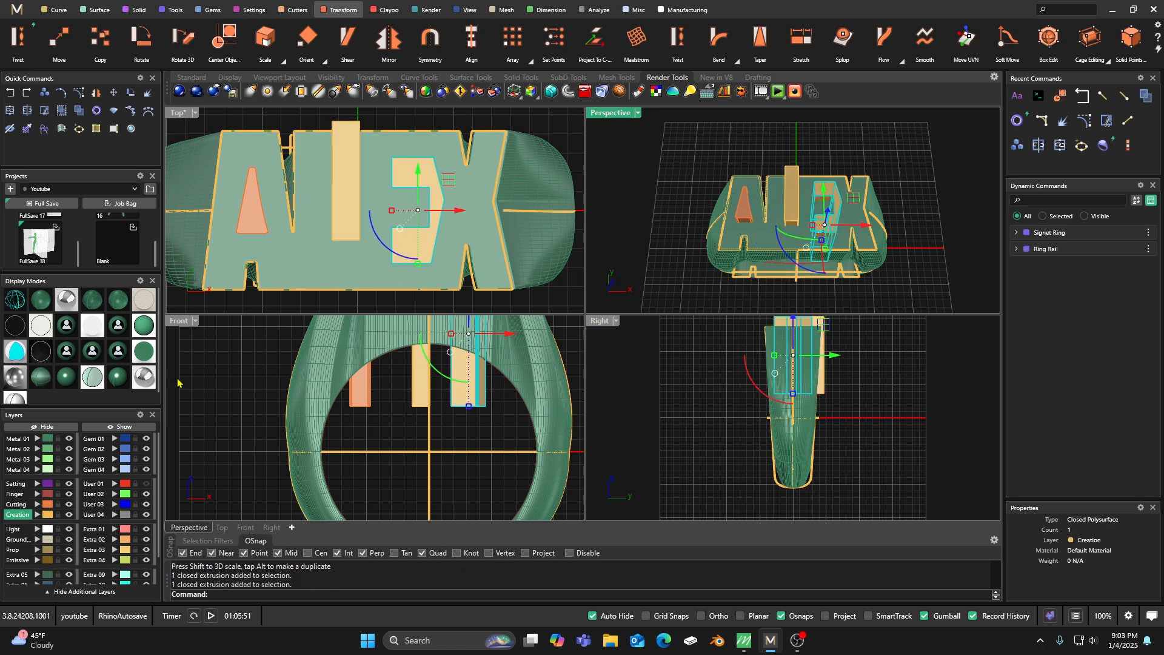
left_click(37, 504)
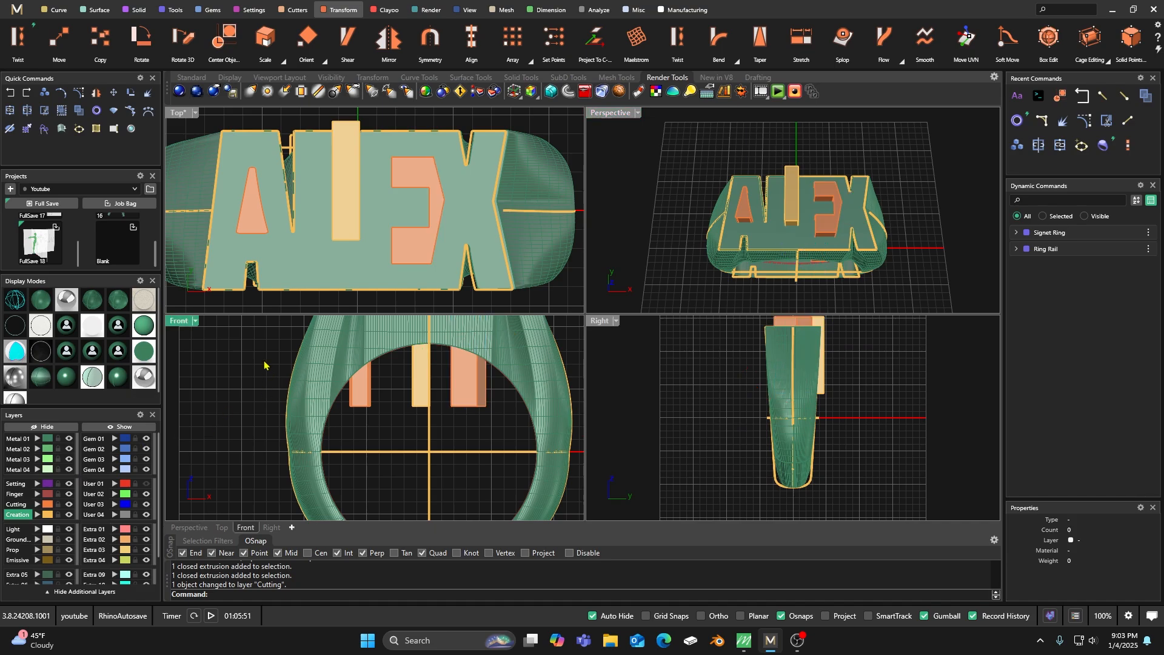
Subtract the three letter cutters from the signet ring with a Boolean Difference.
left_click(134, 10)
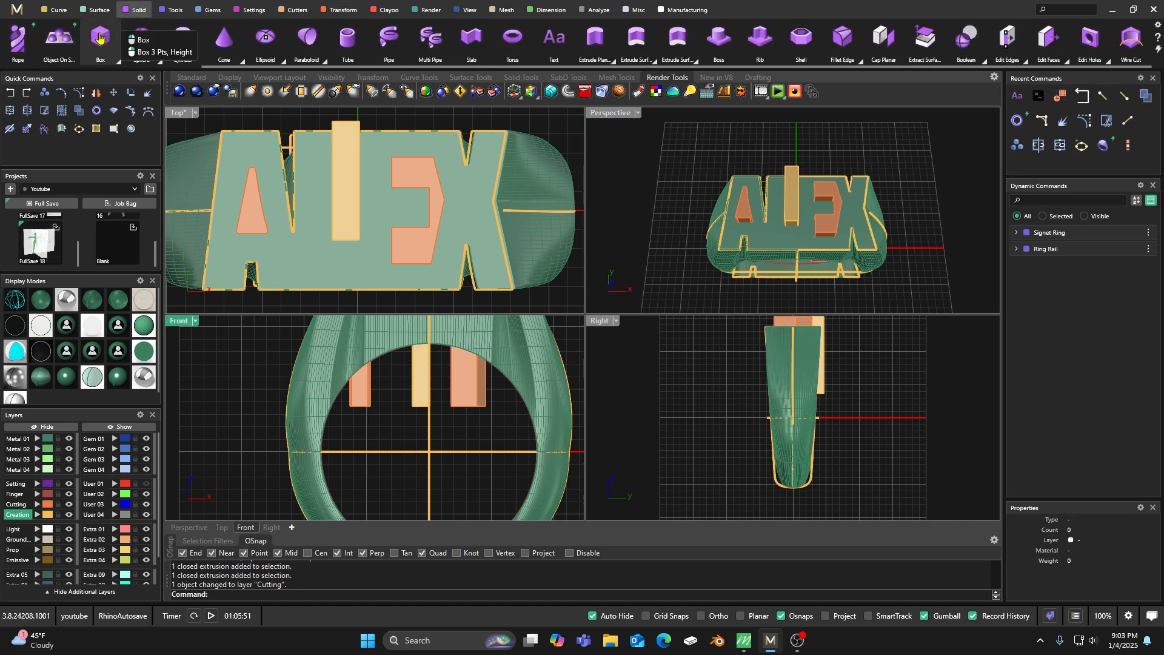
left_click(60, 37)
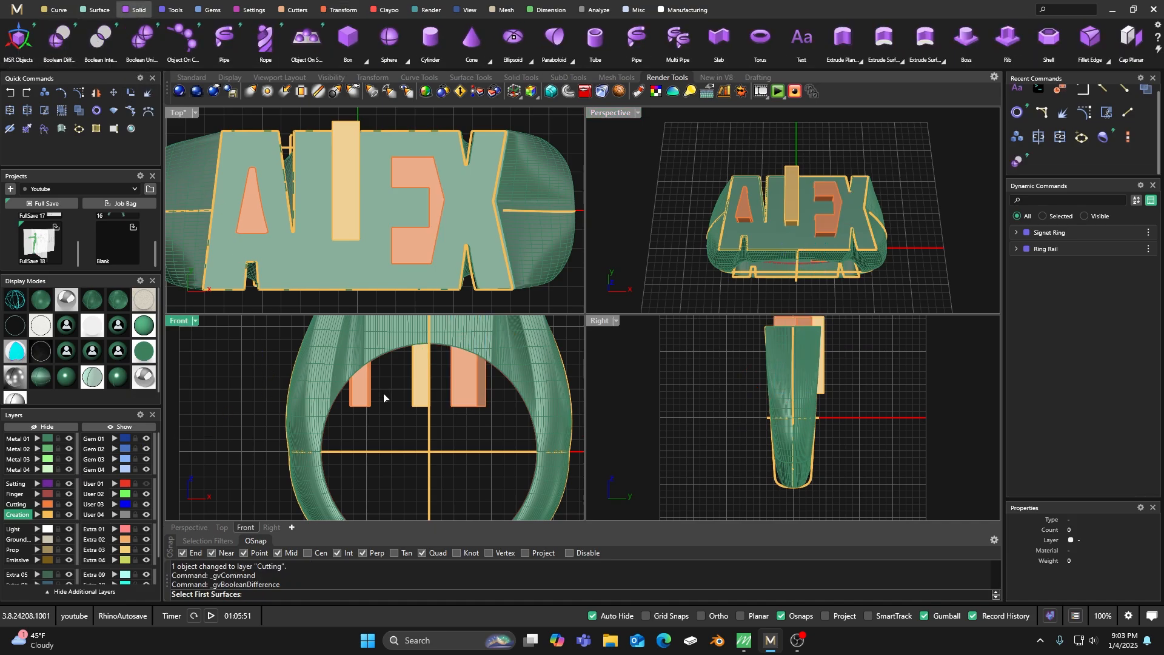
left_click(309, 363)
key("Return")
left_click(358, 380)
left_click(425, 385)
left_click(459, 381)
key("Return")
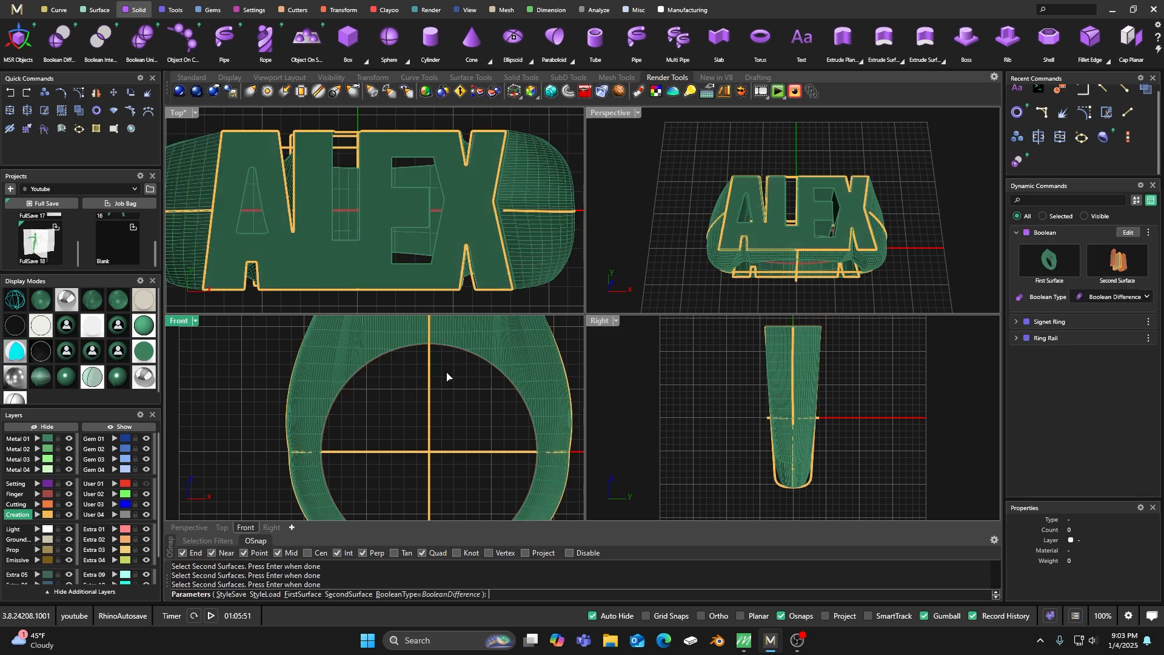
Hide the Cutting layer and move the remaining rectangular cutter onto it.
left_click(69, 505)
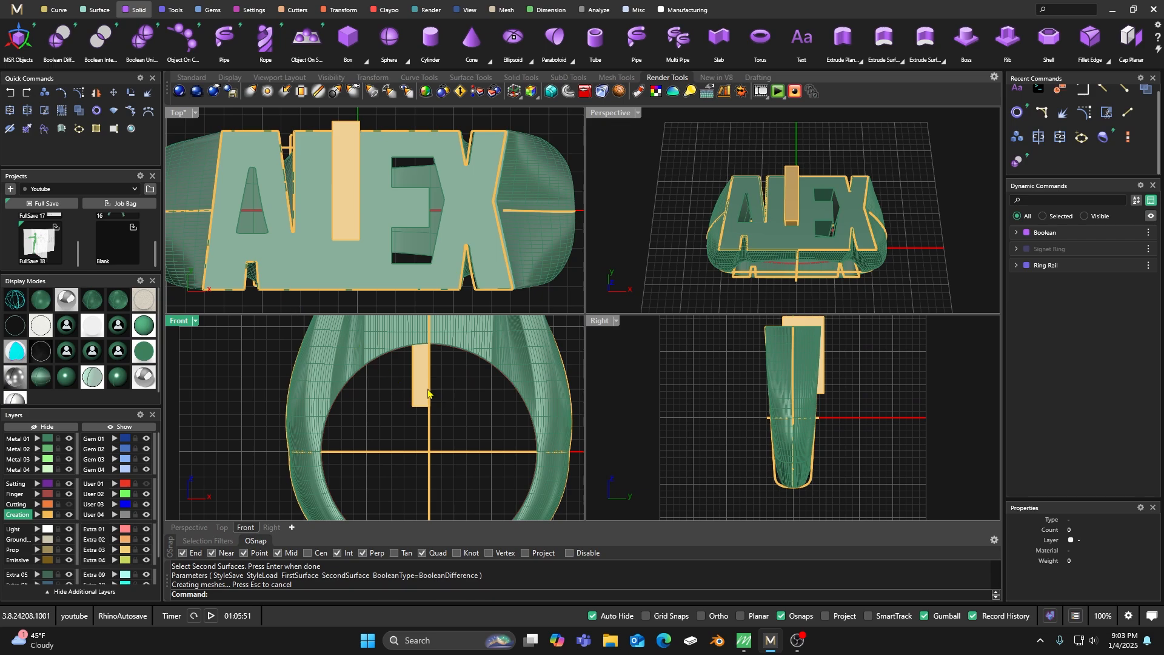
left_click(428, 394)
left_click(37, 504)
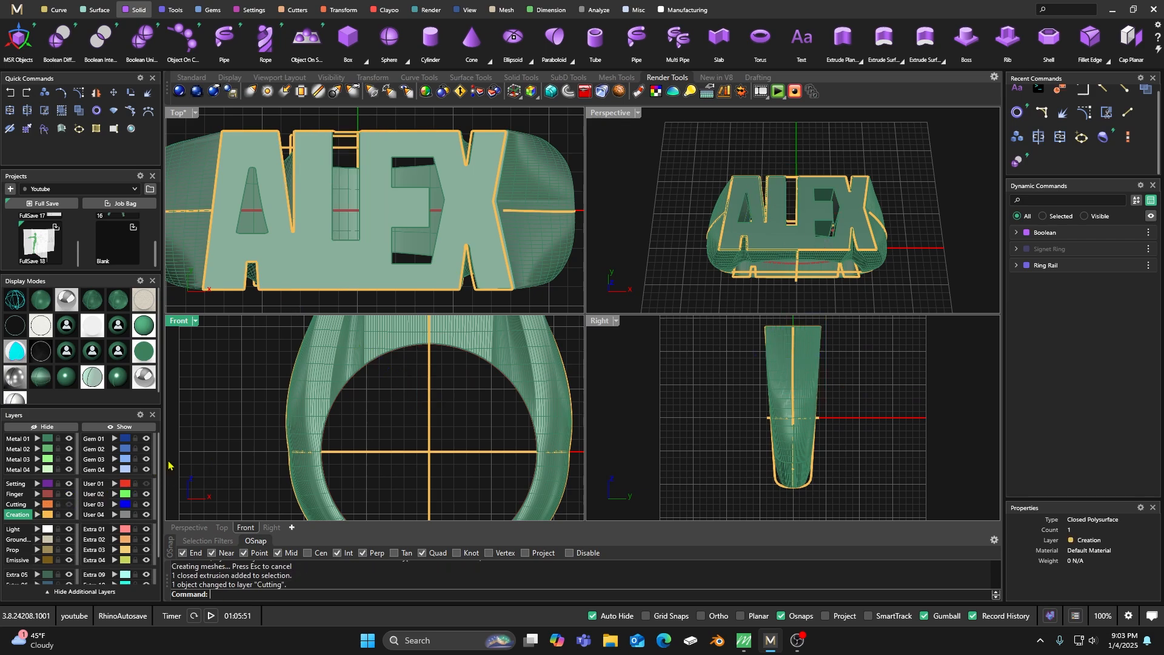
Show the ring in a solid rendered display in an enlarged Perspective view and make the Cutting layer visible.
left_click(64, 377)
double_click(609, 113)
right_click_drag(598, 148, 413, 432)
scroll(675, 299, "up", 5)
left_click(70, 503)
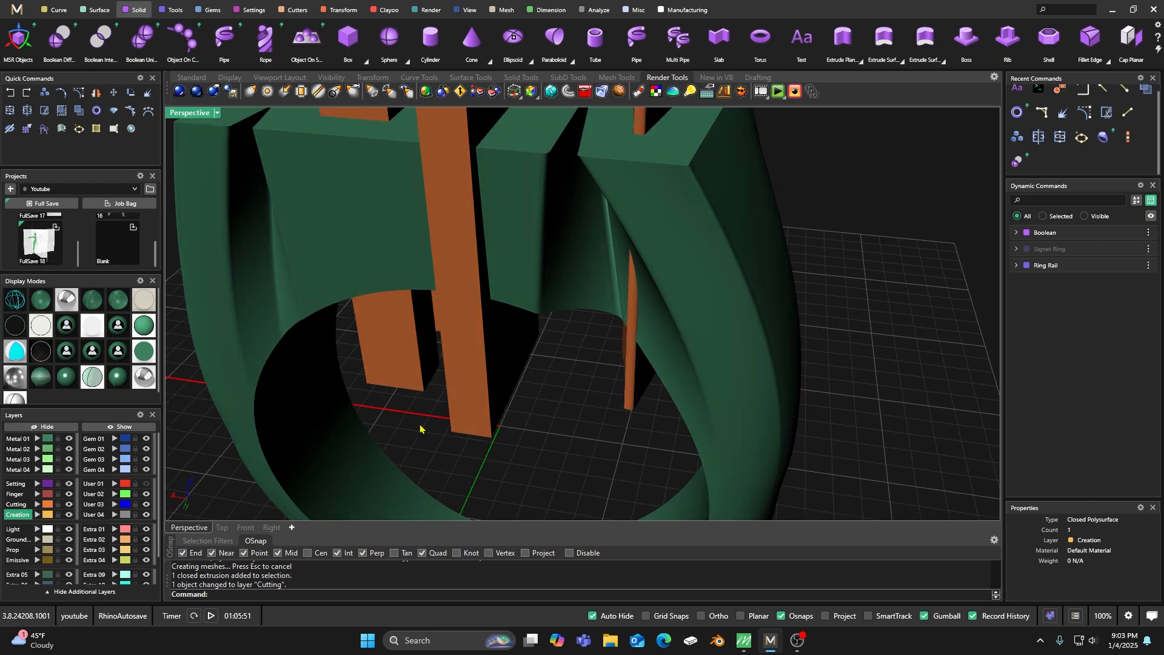
Select the letter A's cutter, scale it down slightly and shift it within the ring top.
left_click(626, 396)
scroll(582, 397, "down", 4)
right_click_drag(577, 397, 475, 392)
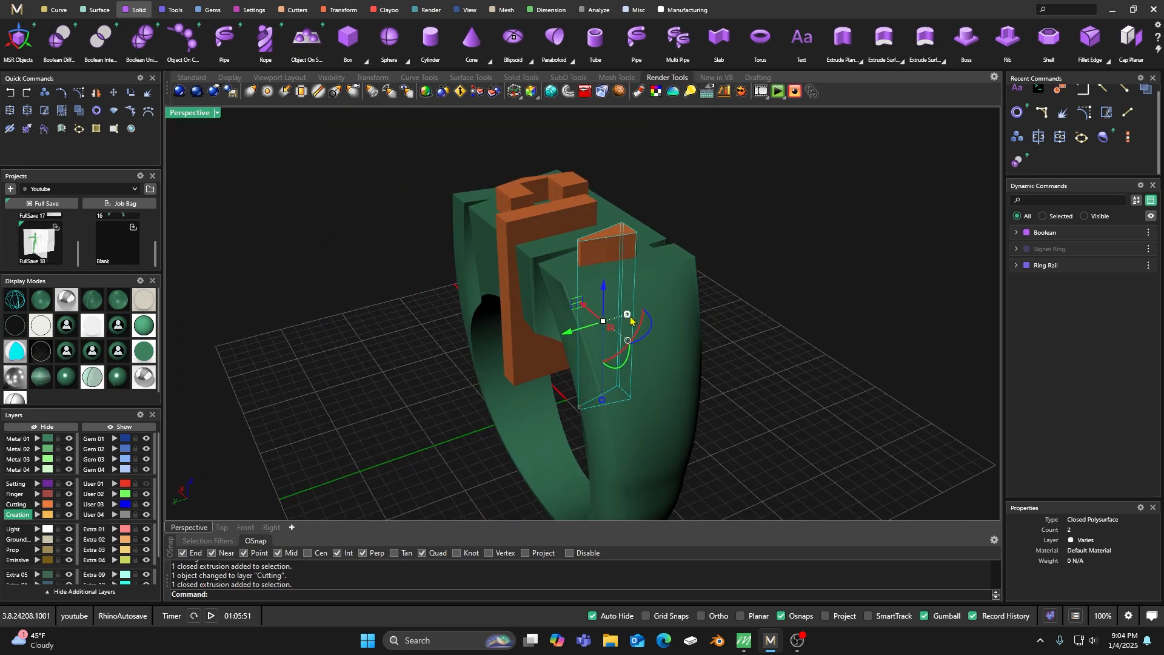
left_click_drag(628, 315, 602, 345)
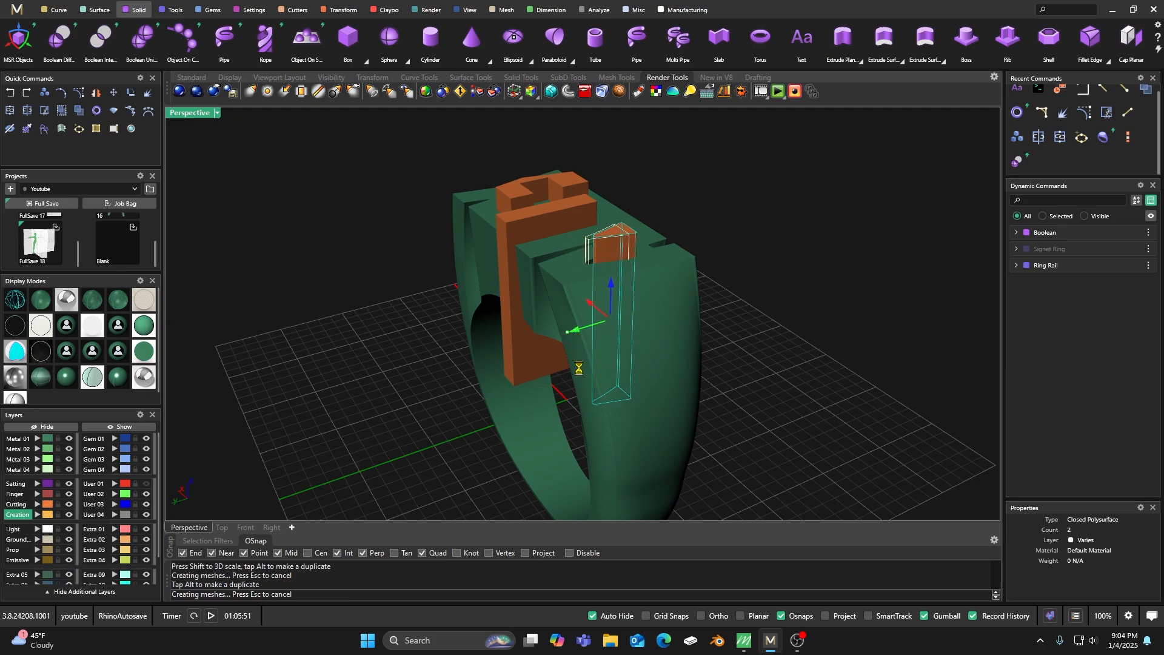
Restart Boolean Difference and hide the Cutting layer to leave only the ring on display.
right_click_drag(538, 409, 555, 445)
right_click(560, 435)
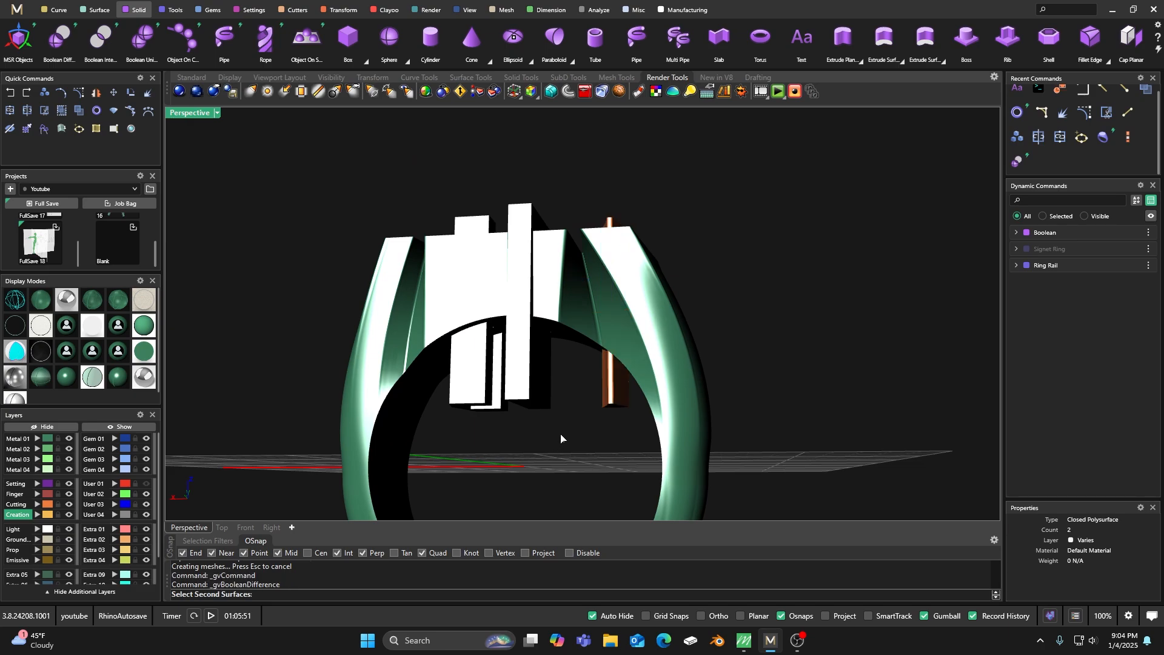
left_click(70, 514)
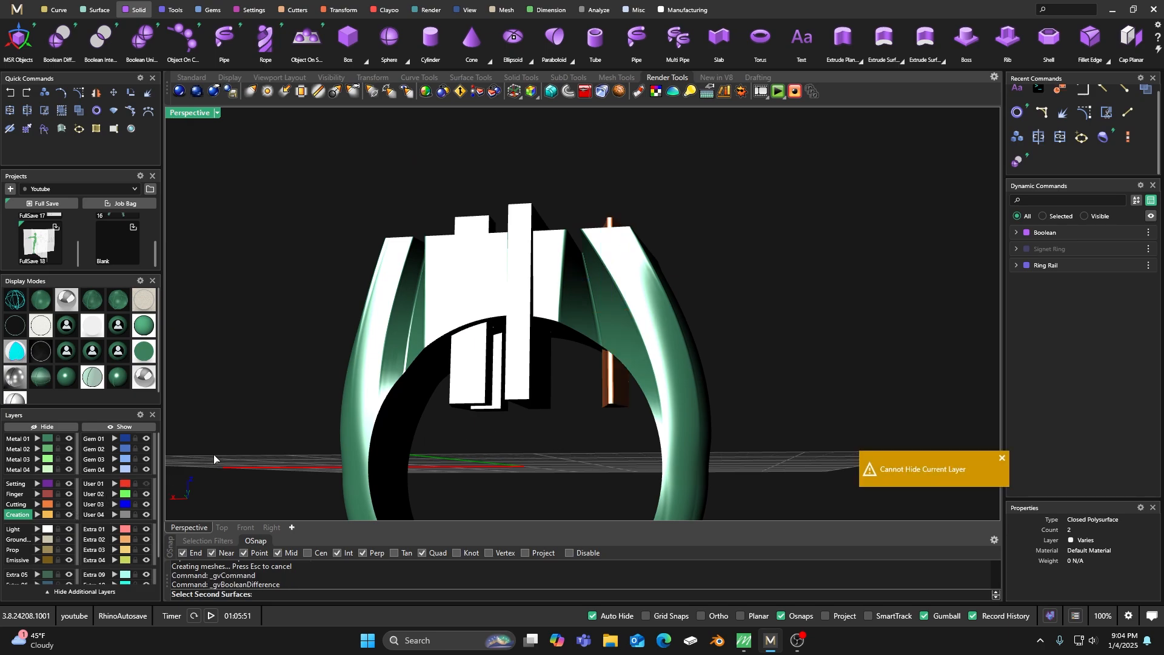
left_click(68, 505)
Inspect the cut letter openings and notches in the ring top from above and from the front.
right_click_drag(602, 358, 602, 447)
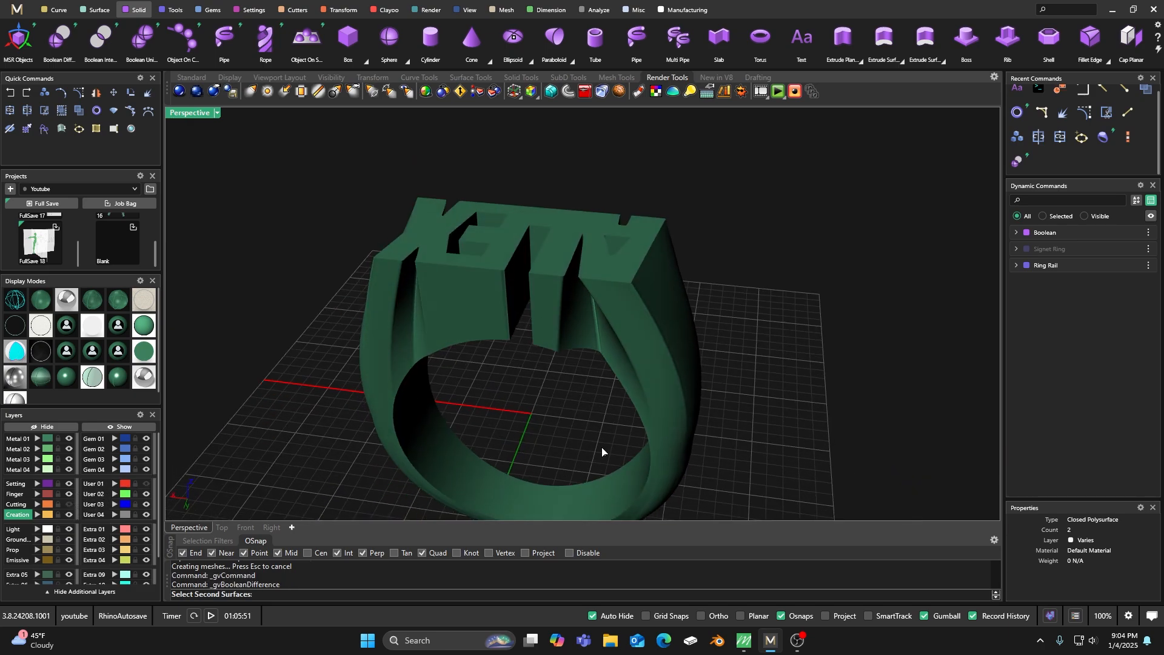
right_click_drag(602, 337, 592, 385)
scroll(610, 301, "up", 6)
right_click_drag(640, 321, 431, 369)
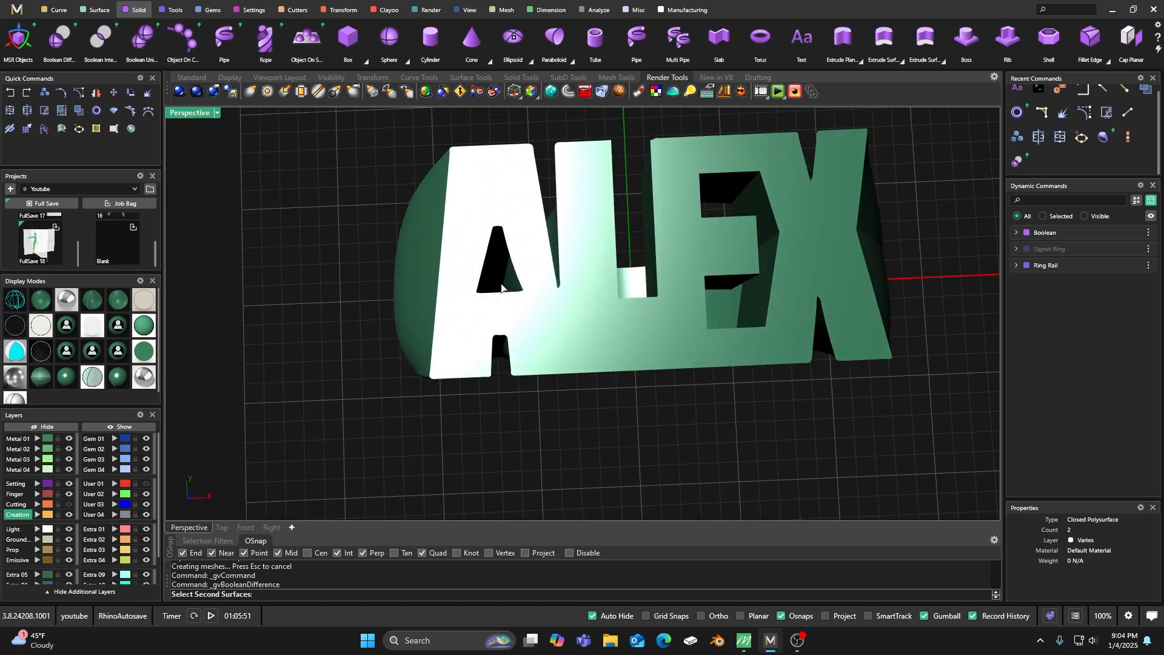
scroll(502, 287, "down", 3)
right_click_drag(502, 288, 587, 403)
scroll(577, 345, "up", 8)
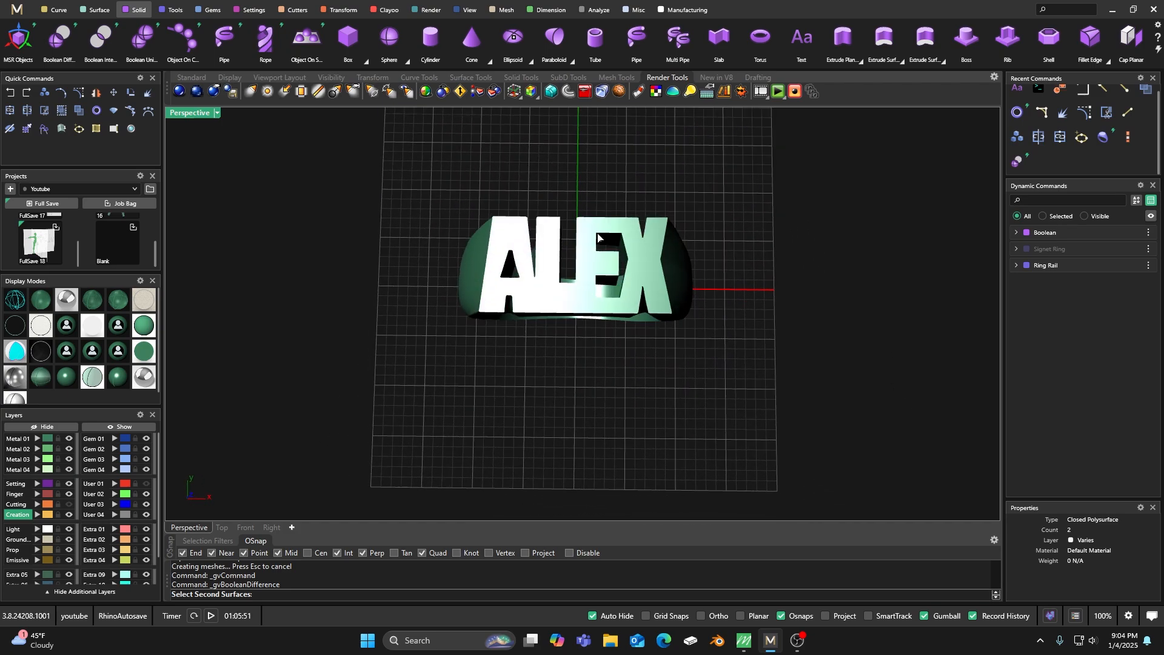
right_click_drag(600, 346, 608, 311)
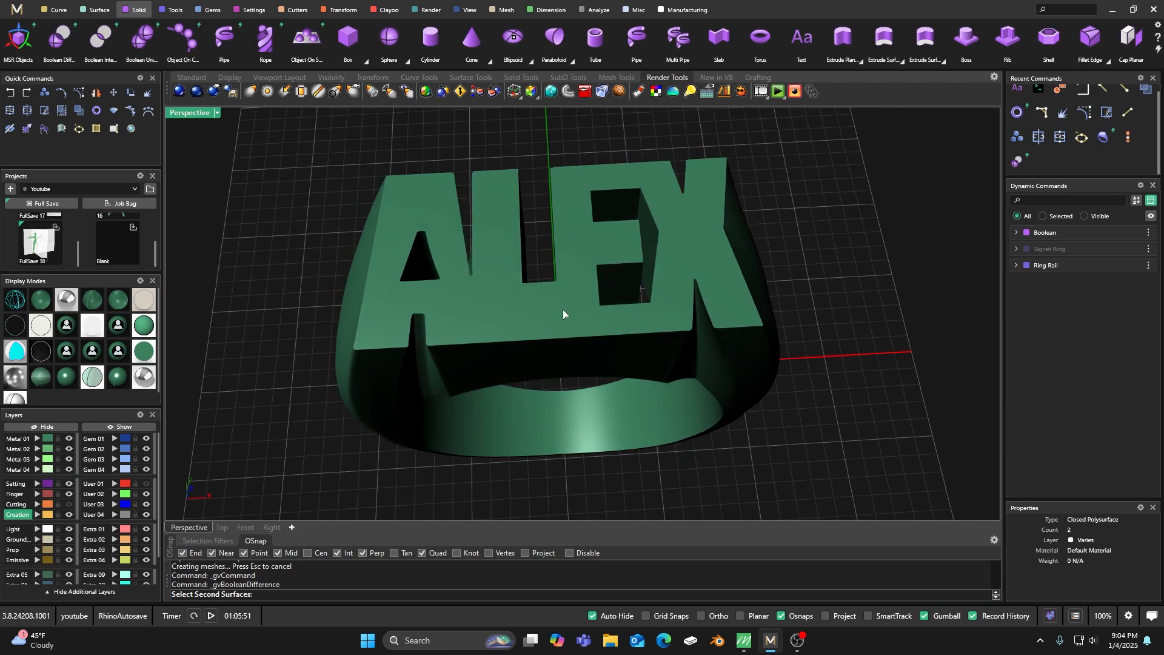
right_click_drag(458, 308, 475, 269)
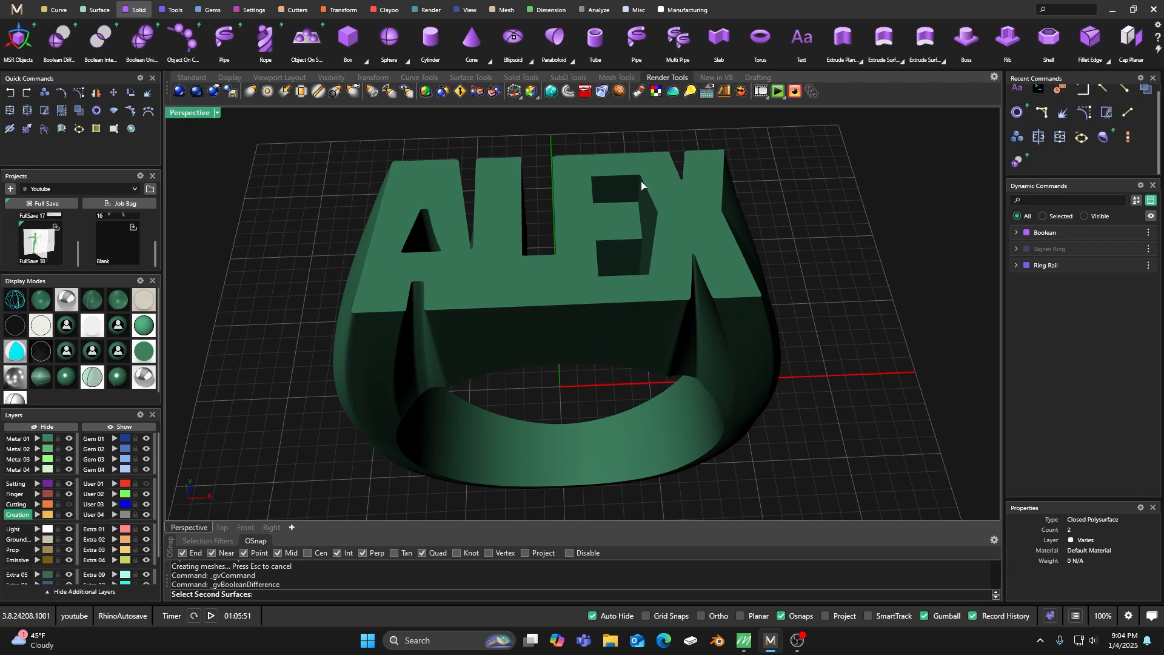
Move all curves on the Creation layer to the User 04 layer and hide that layer.
left_click(56, 12)
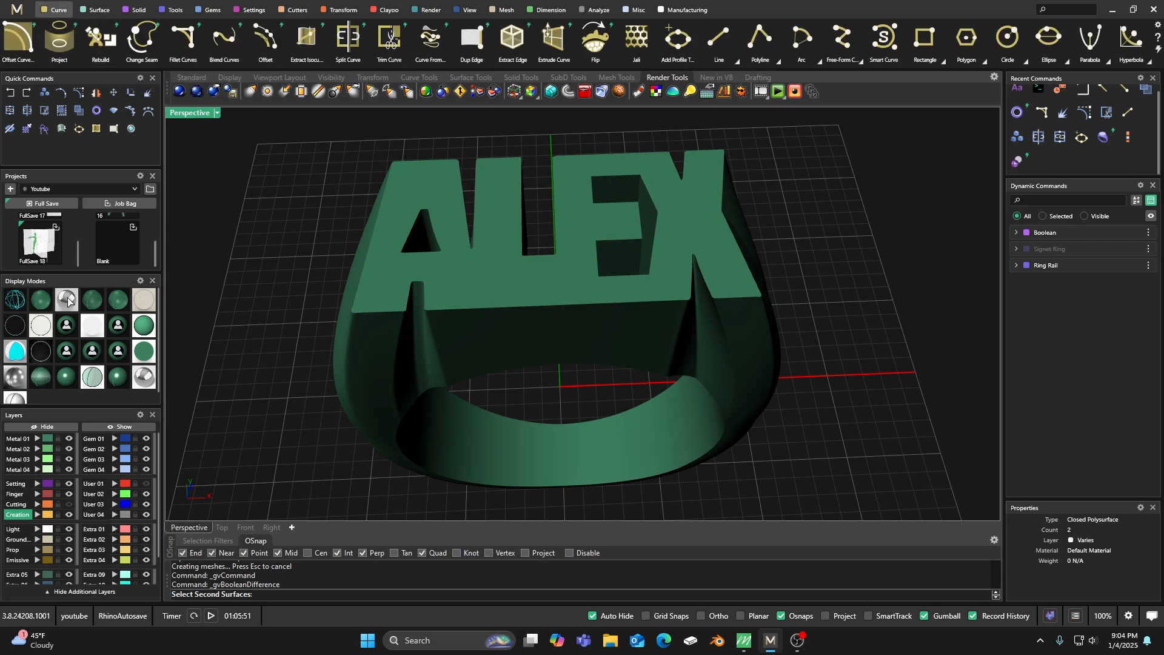
left_click(38, 302)
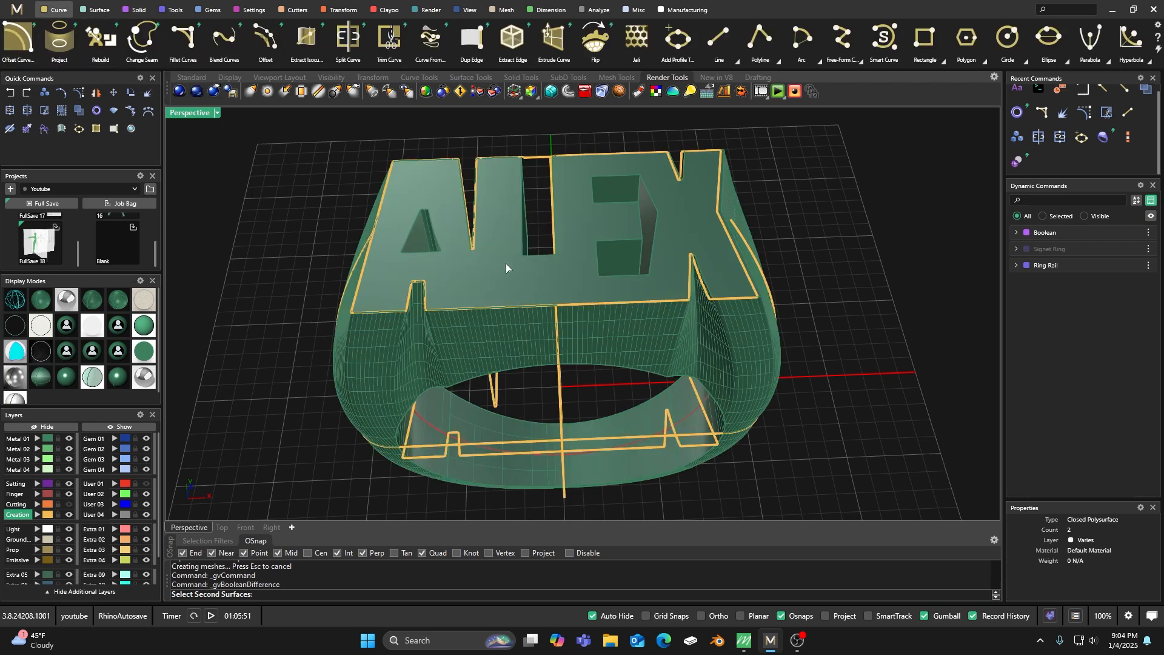
left_click(46, 517)
left_click(47, 520)
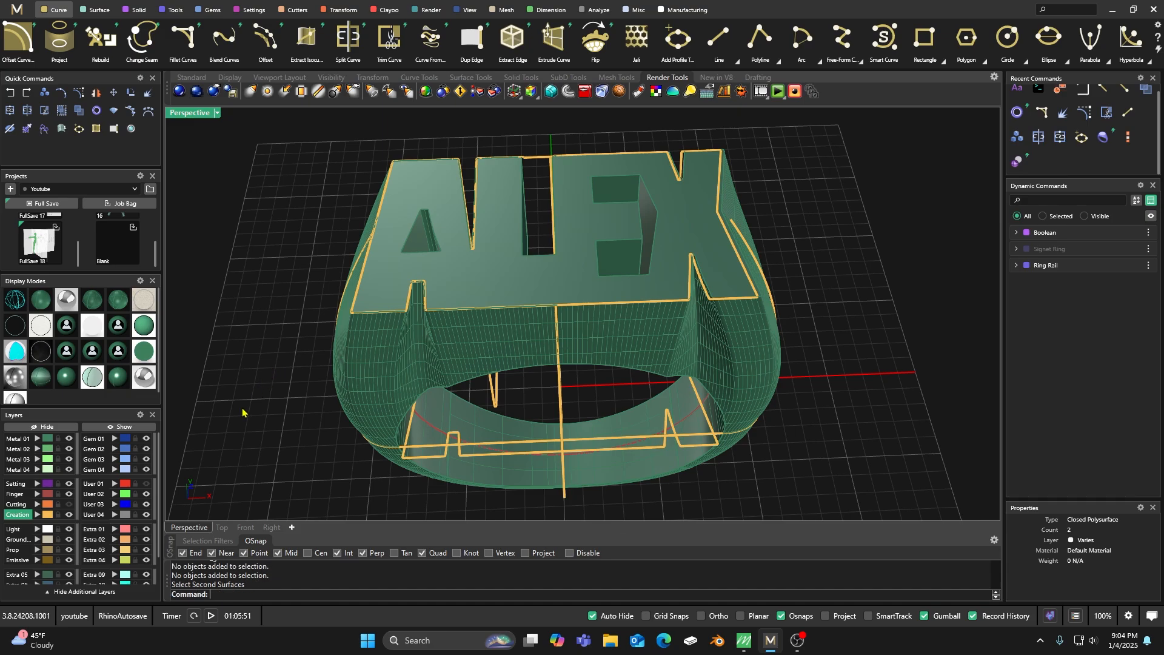
left_click(46, 516)
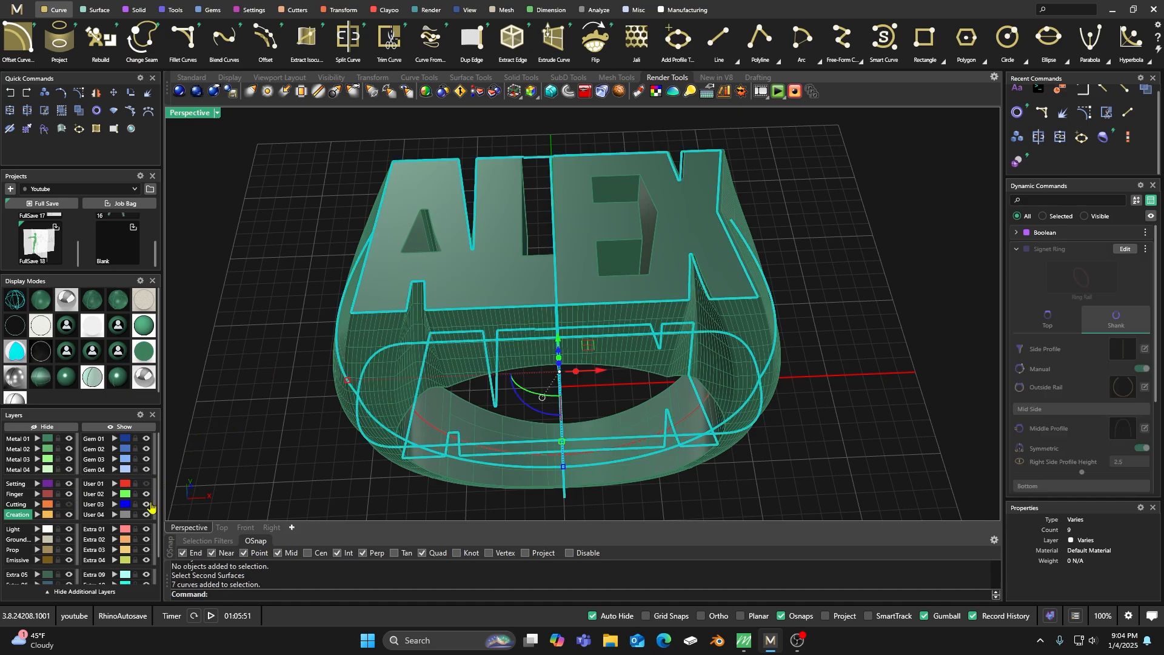
left_click(115, 515)
left_click(146, 515)
right_click_drag(639, 285, 487, 311)
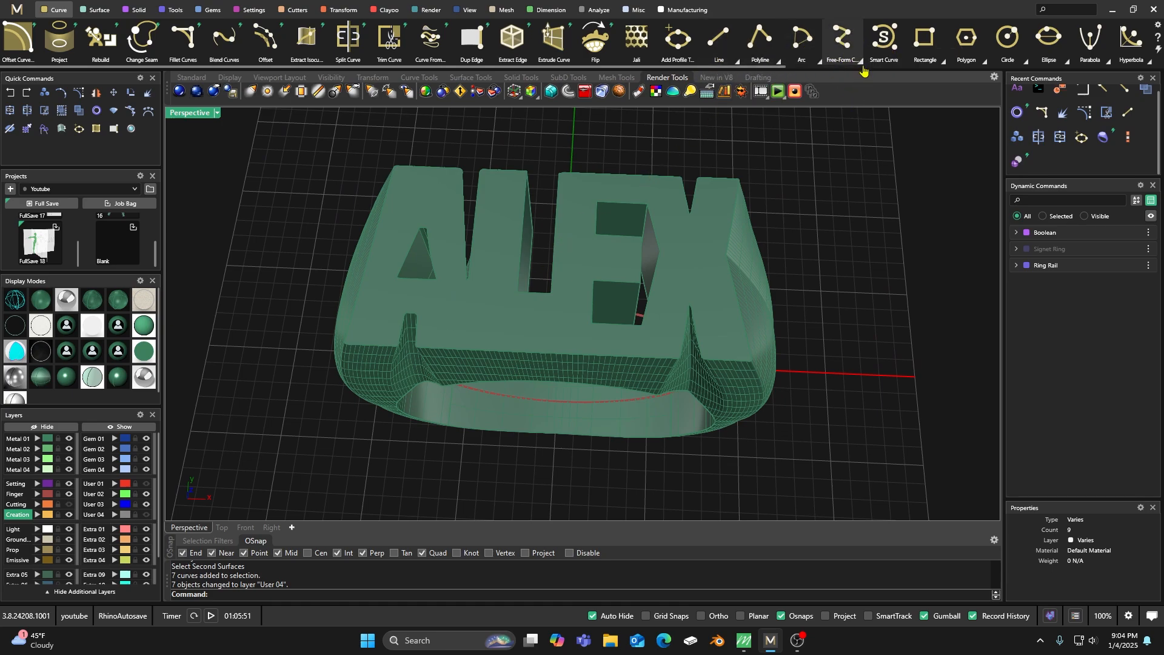
Draw a Free-Form Interp Curve On Surface from the notch between A and L to the front edge of the ring top.
left_click(860, 61)
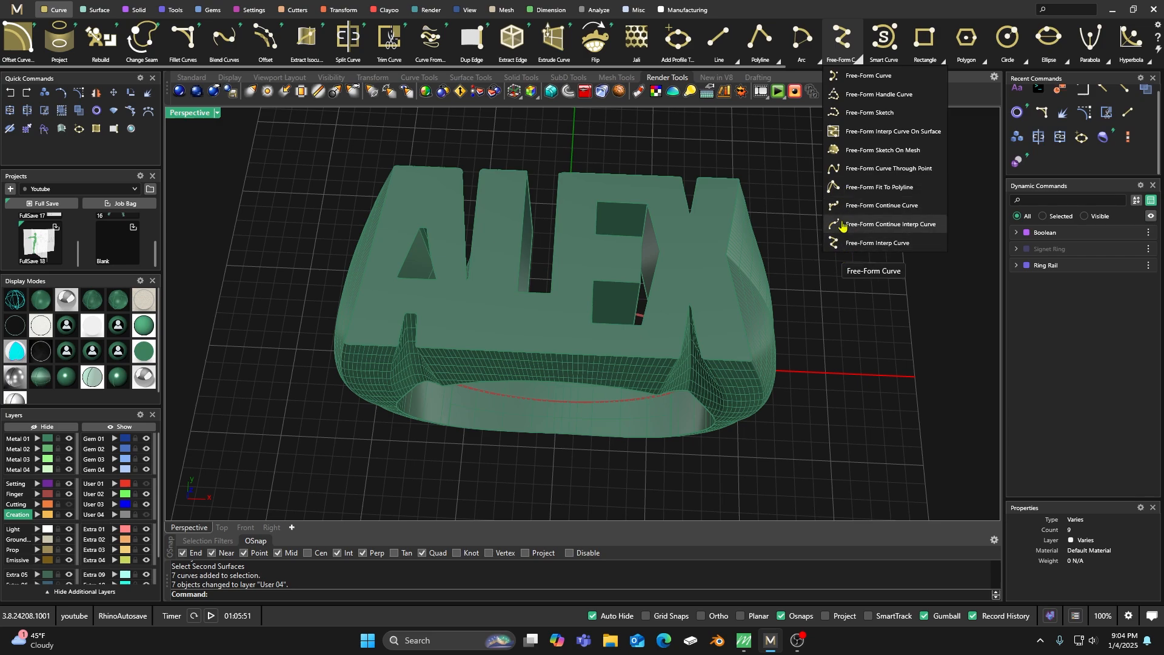
left_click(871, 135)
left_click(470, 282)
scroll(471, 307, "up", 5)
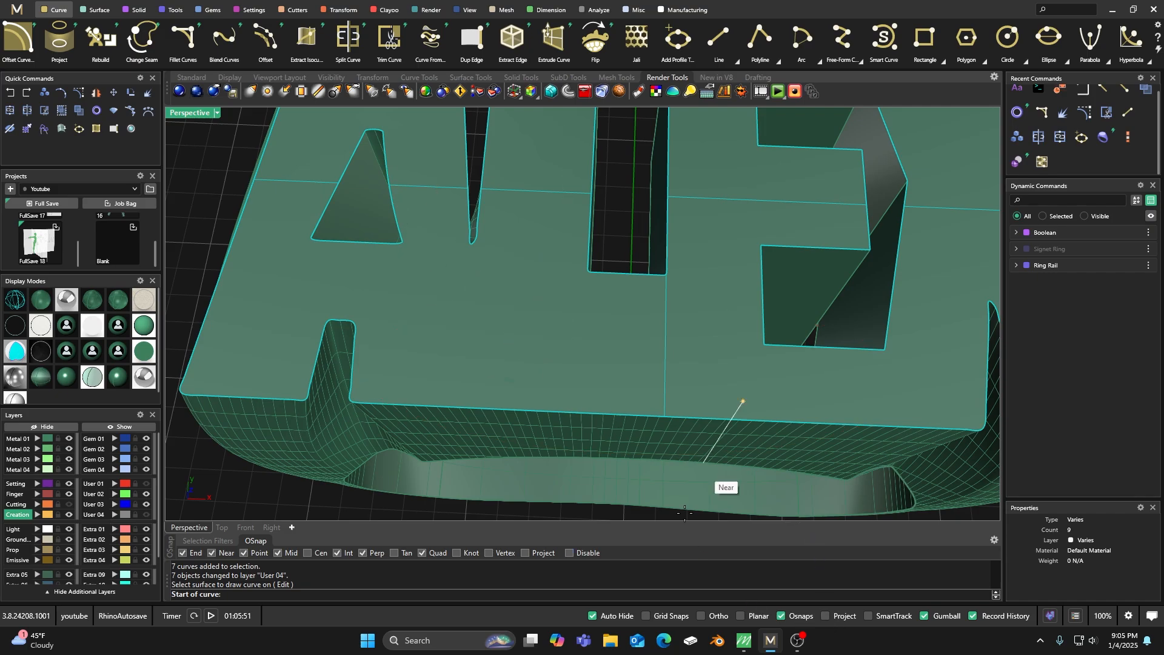
right_click_drag(507, 364, 486, 261)
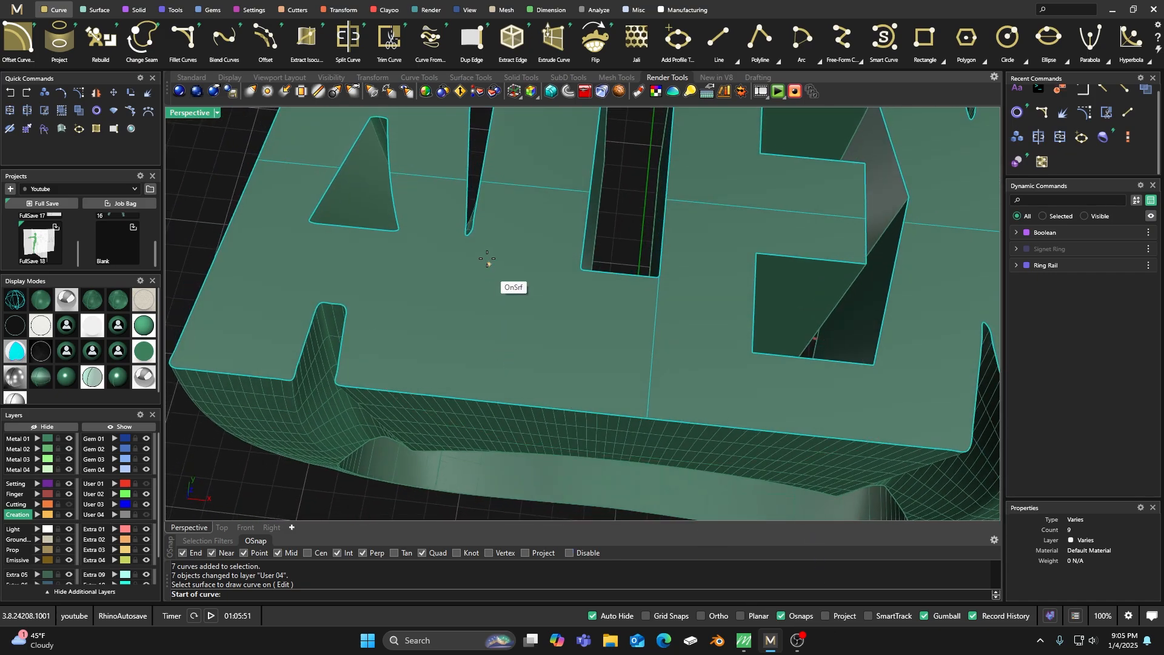
left_click(466, 237)
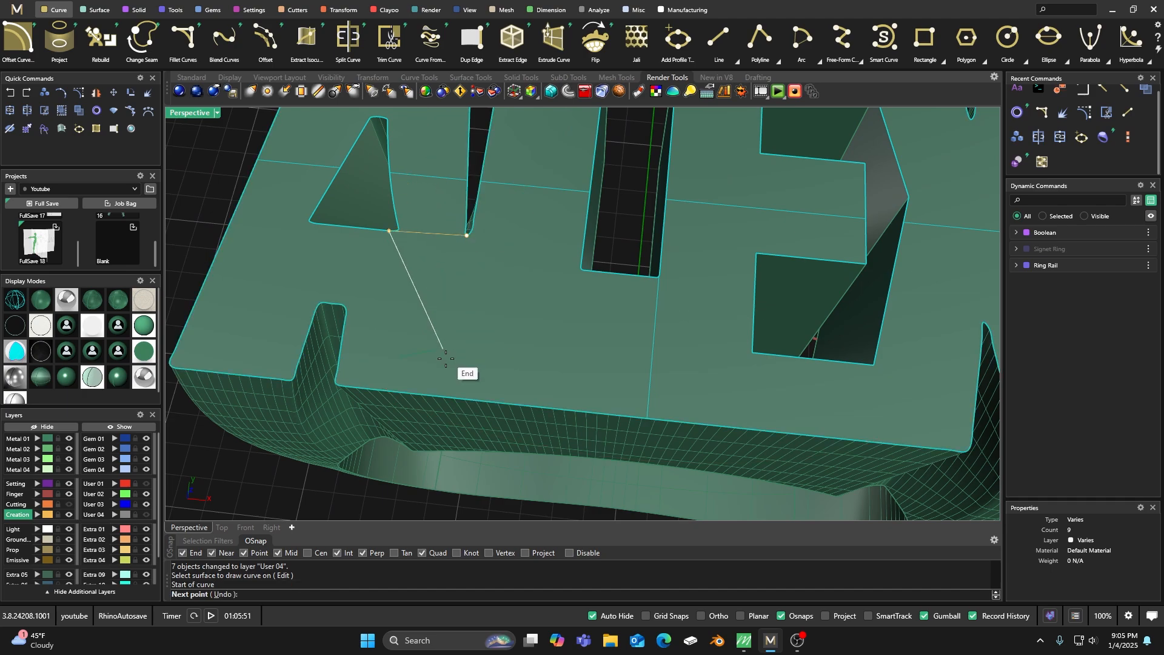
left_click(450, 398)
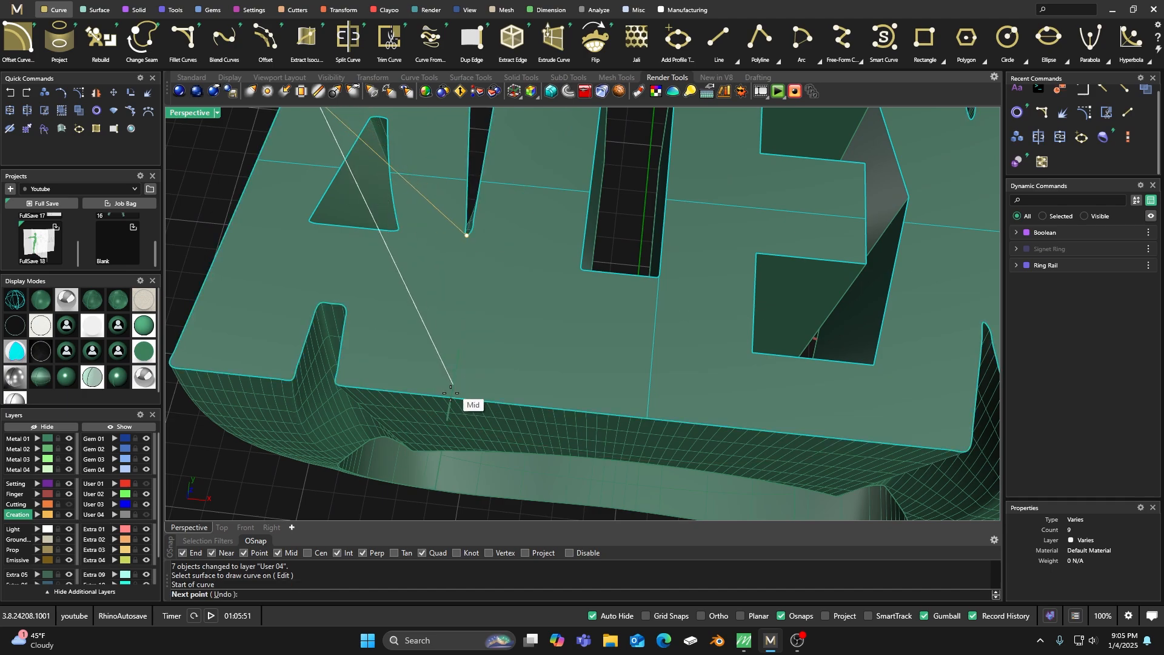
scroll(449, 402, "down", 6)
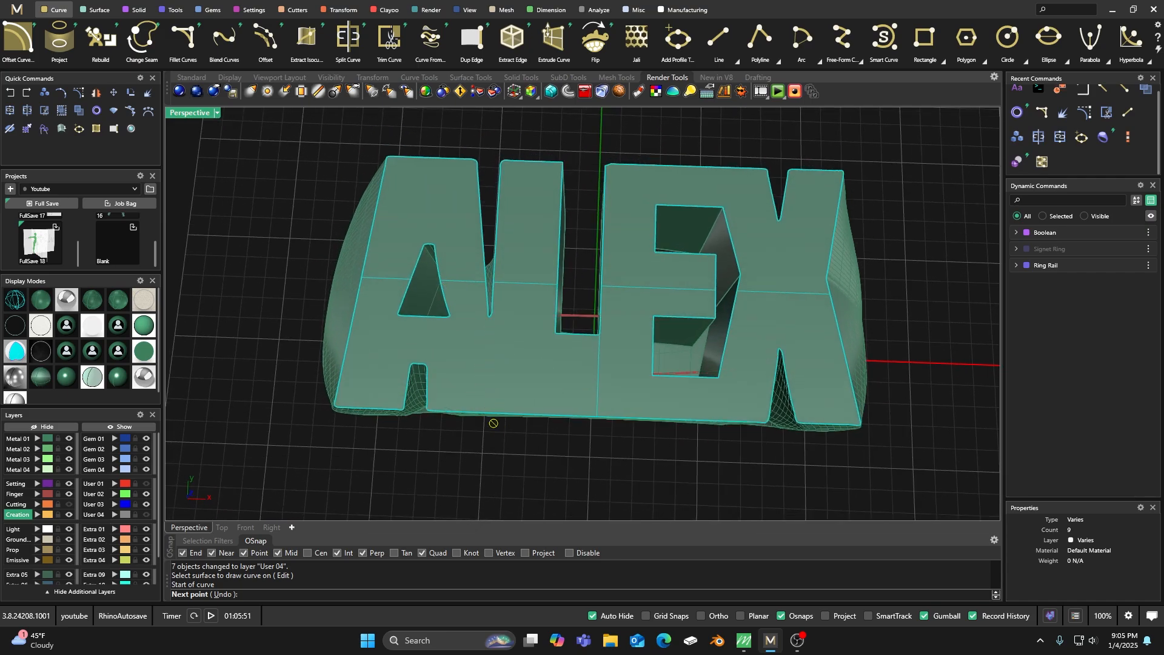
right_click_drag(485, 398, 492, 332)
scroll(508, 298, "up", 6)
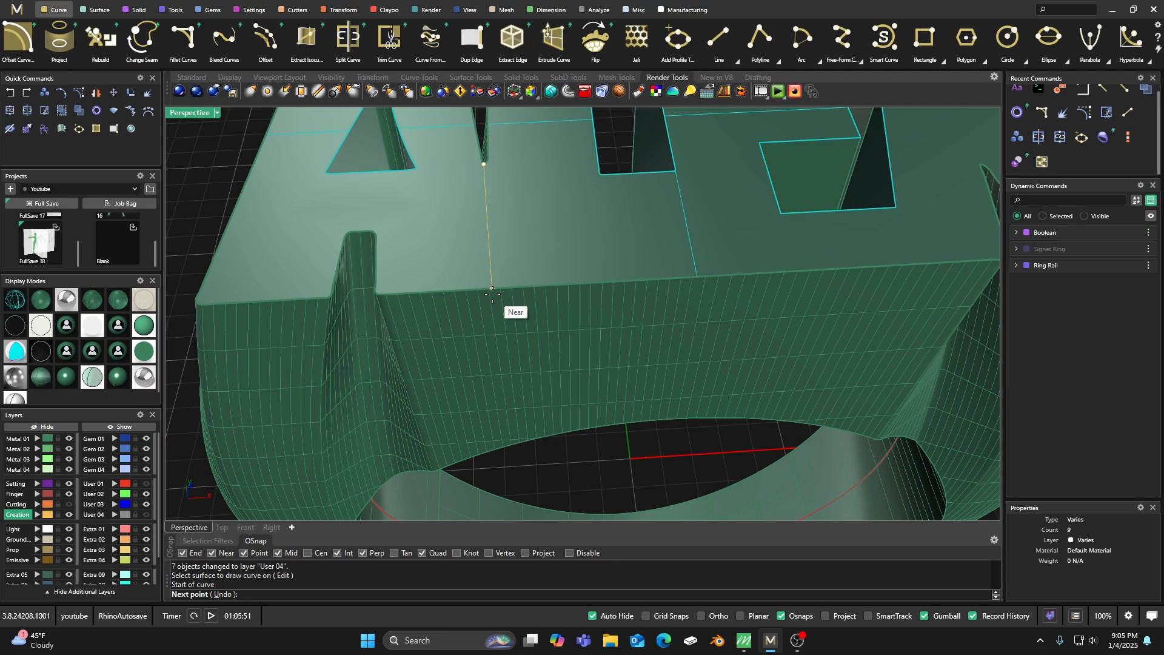
left_click(492, 290)
key("Return")
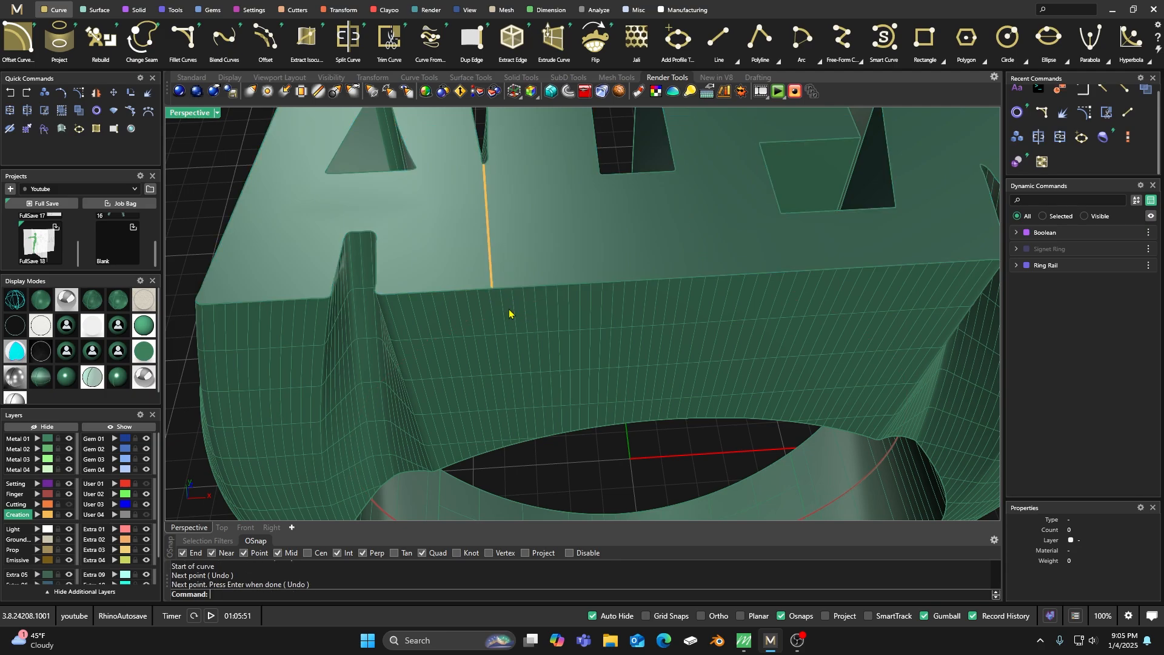
Apply Profile Placer to the new surface curve between the letters A and L.
scroll(509, 314, "down", 5)
right_click_drag(509, 314, 493, 332)
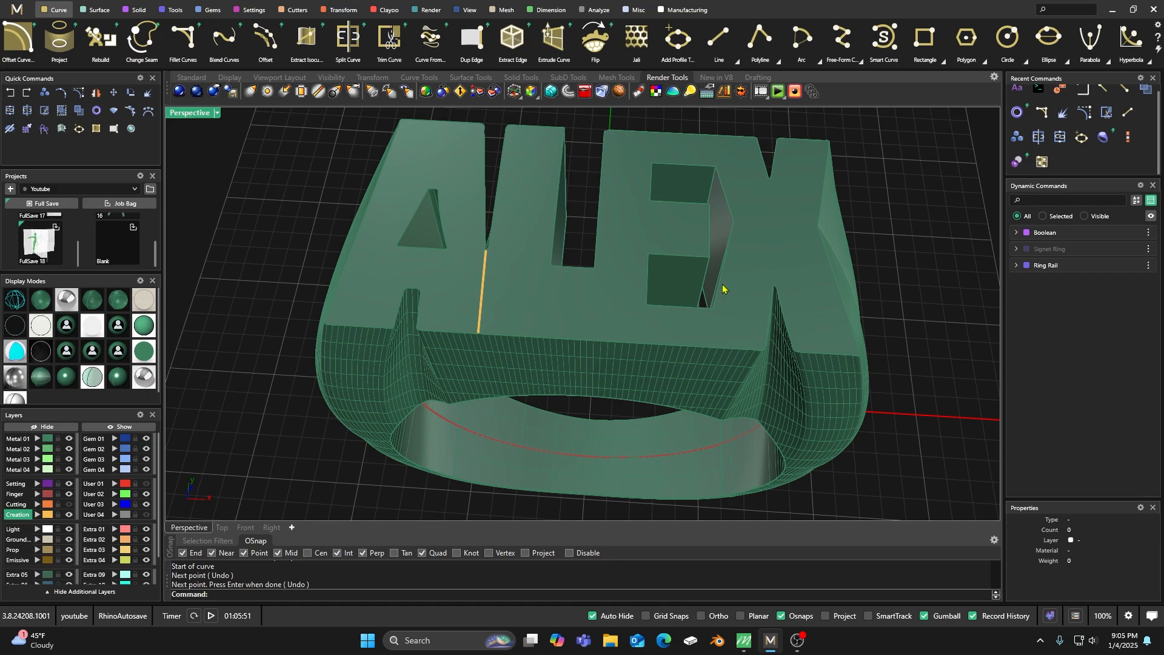
right_click_drag(695, 353, 559, 296)
scroll(516, 263, "up", 3)
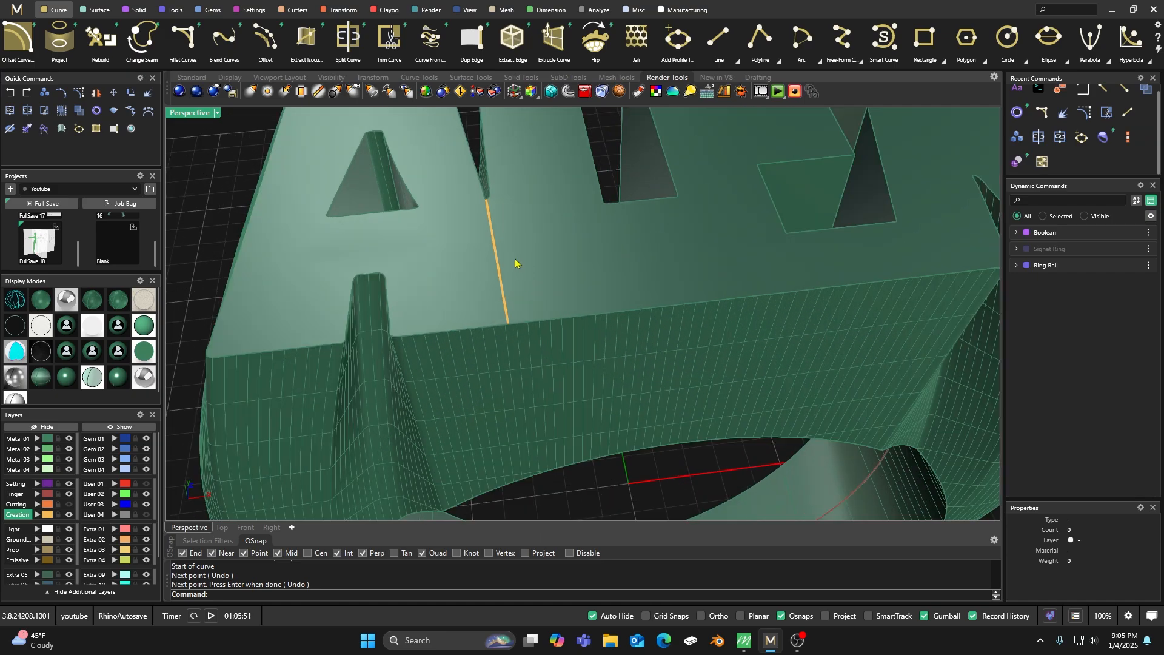
left_click(497, 271)
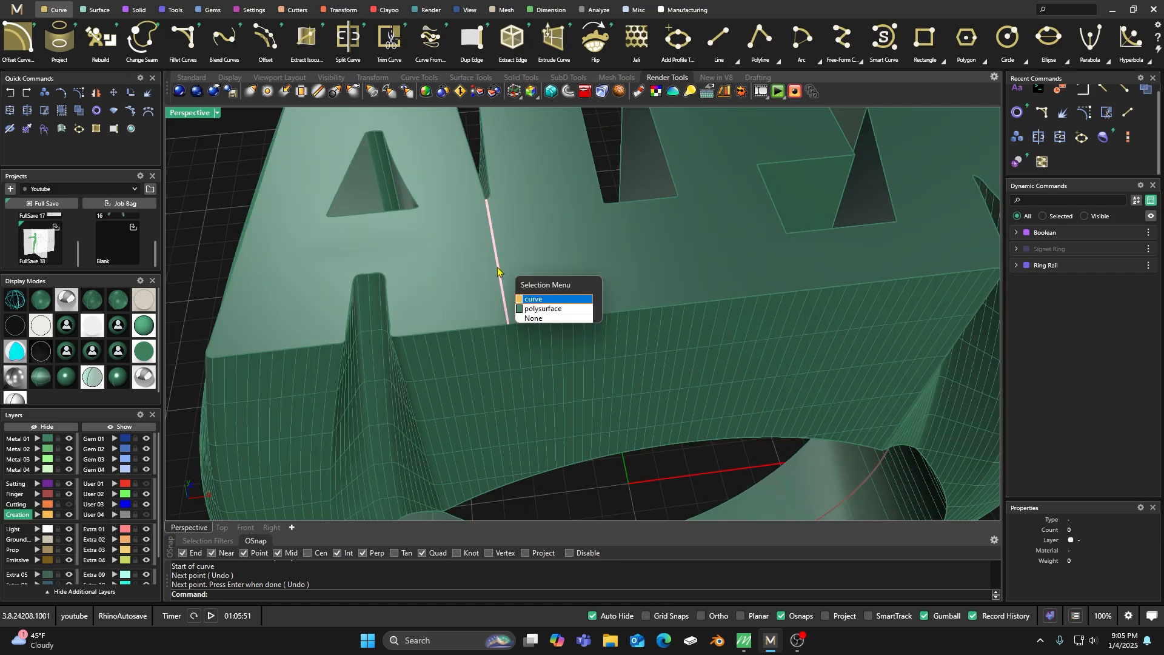
left_click(533, 299)
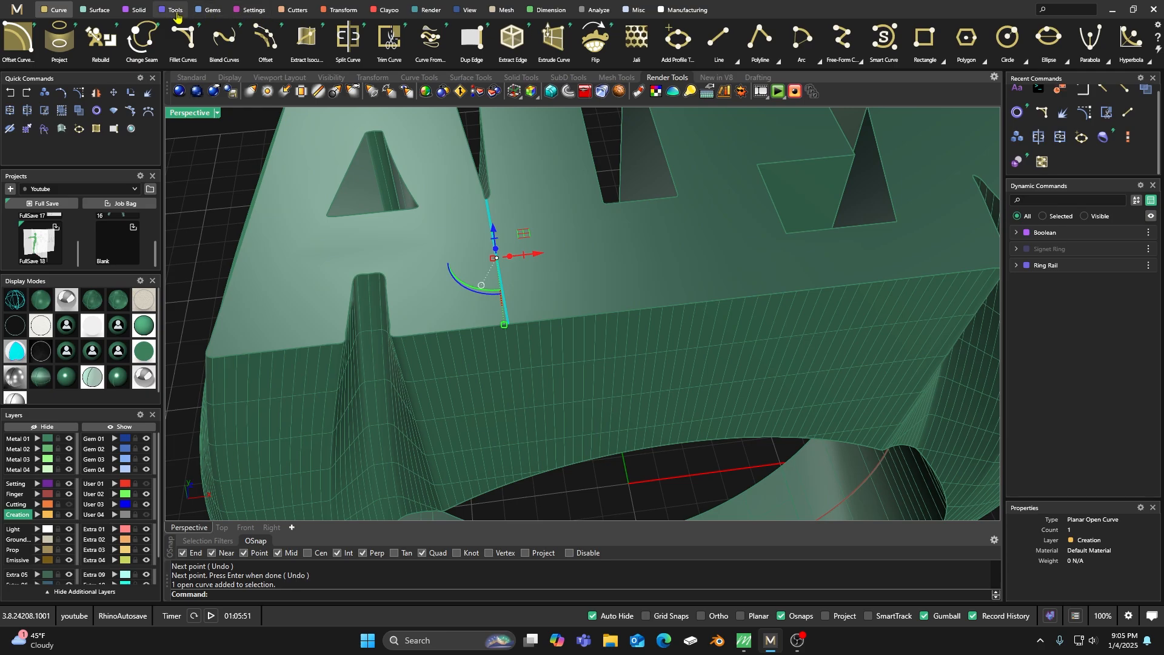
left_click(176, 9)
left_click(509, 48)
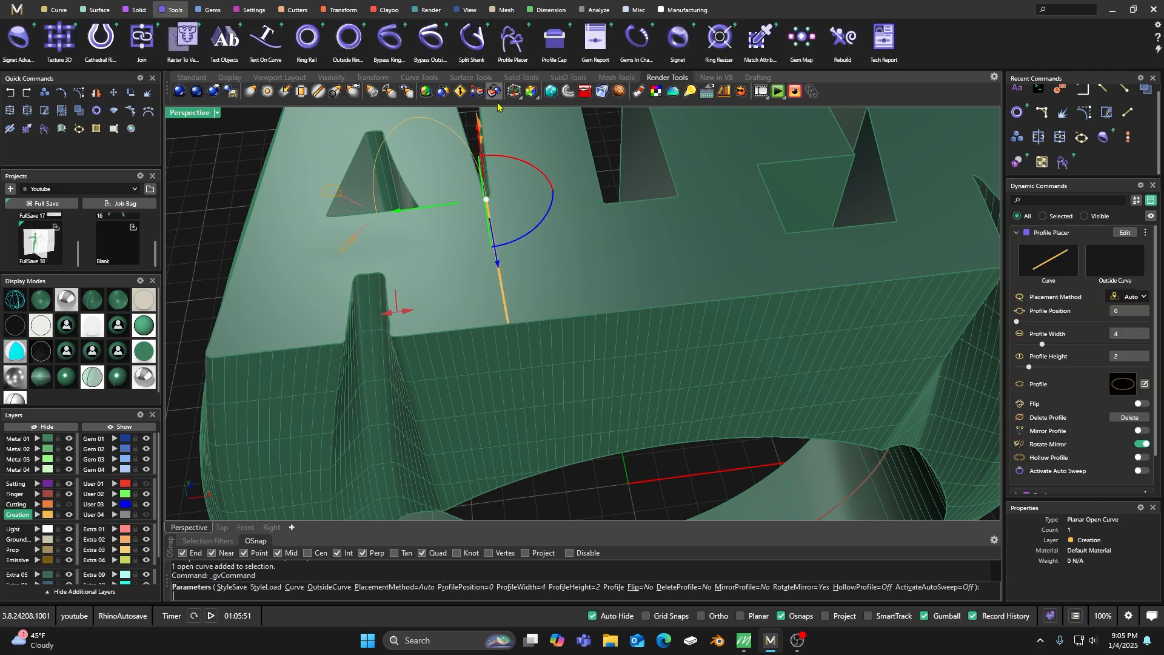
Shift the placed profile back past the curve's start, turn Mirror Profile on and Rotate Mirror off.
scroll(579, 303, "down", 5)
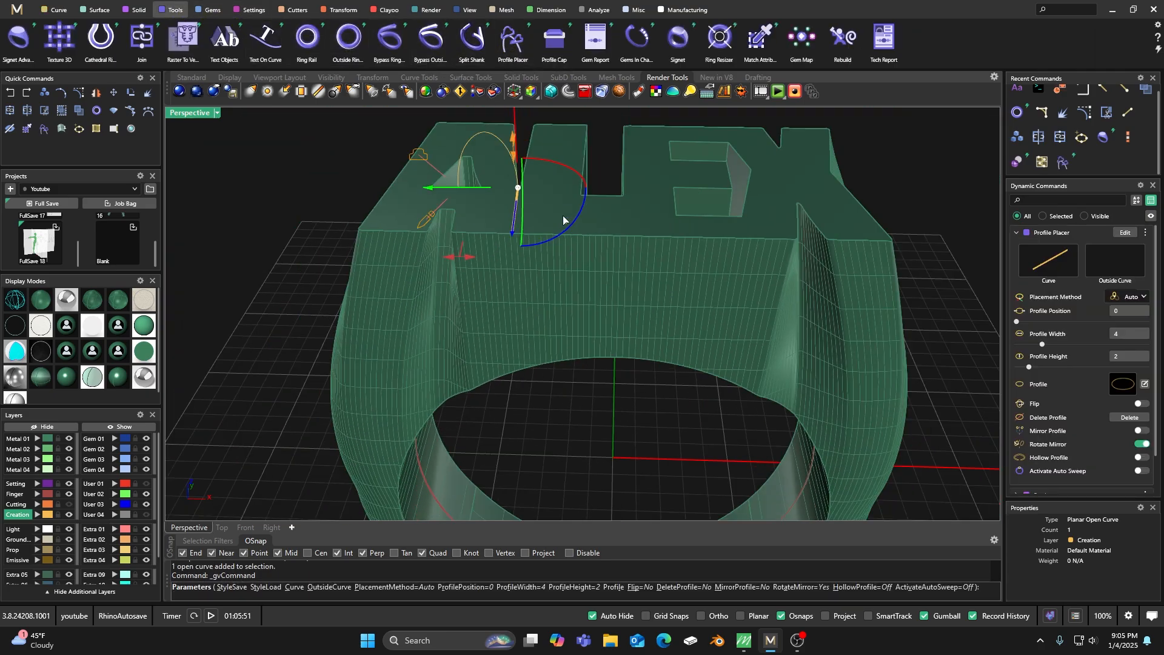
left_click_drag(578, 223, 506, 258)
right_click_drag(839, 296, 621, 234)
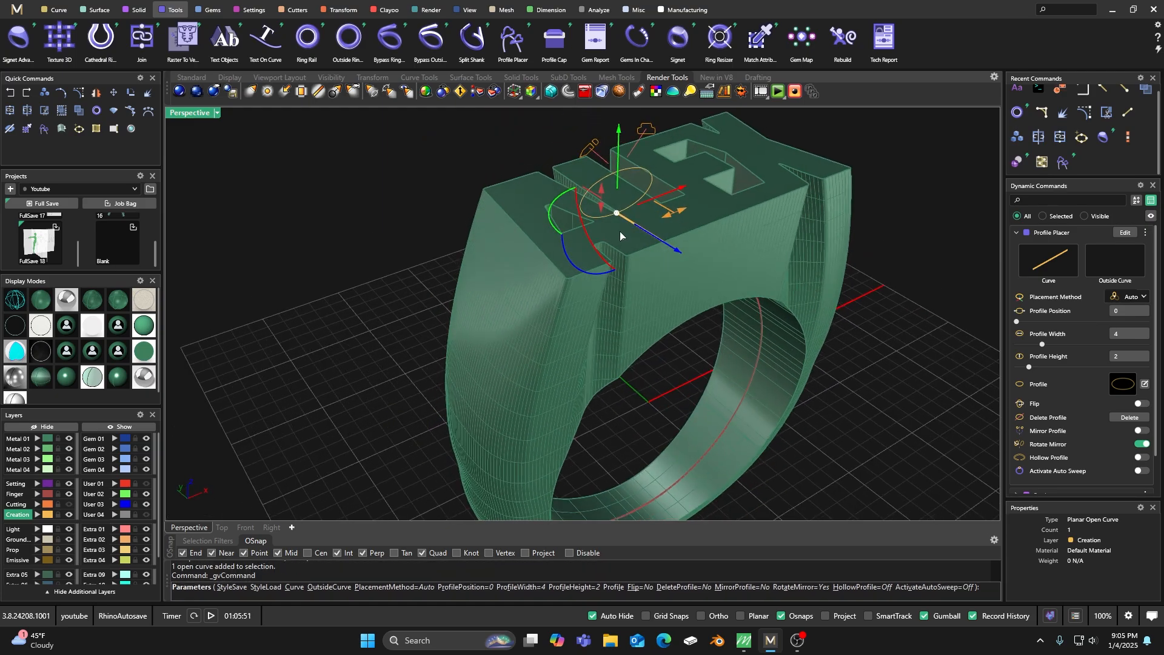
left_click_drag(677, 251, 664, 242)
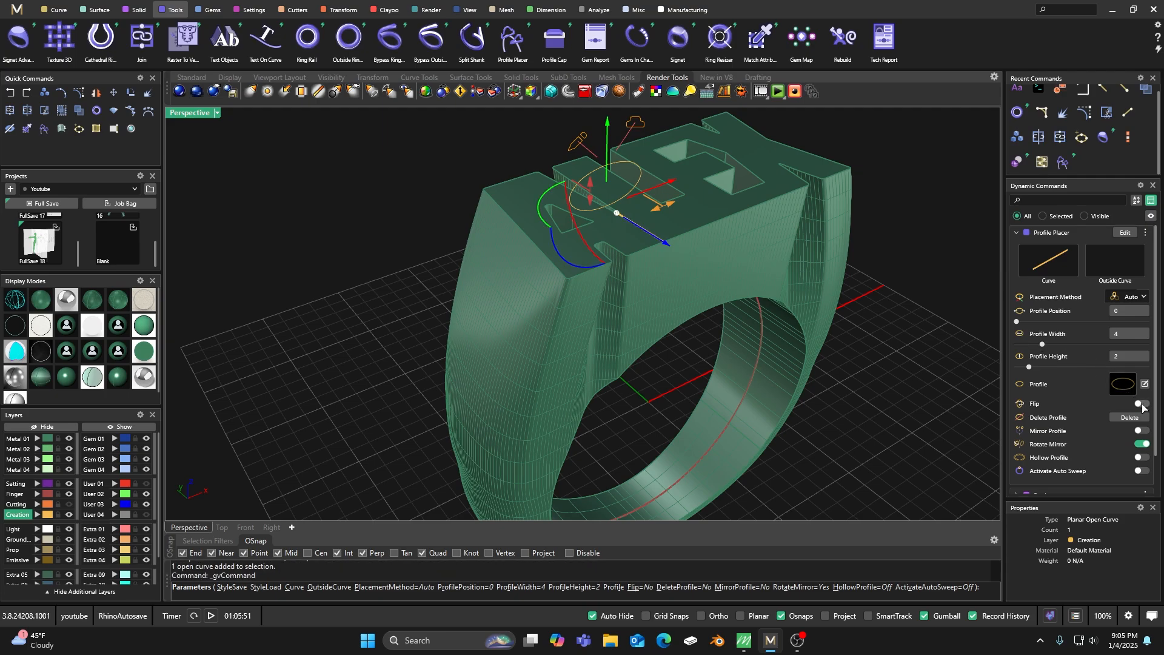
left_click(1141, 431)
left_click(1141, 443)
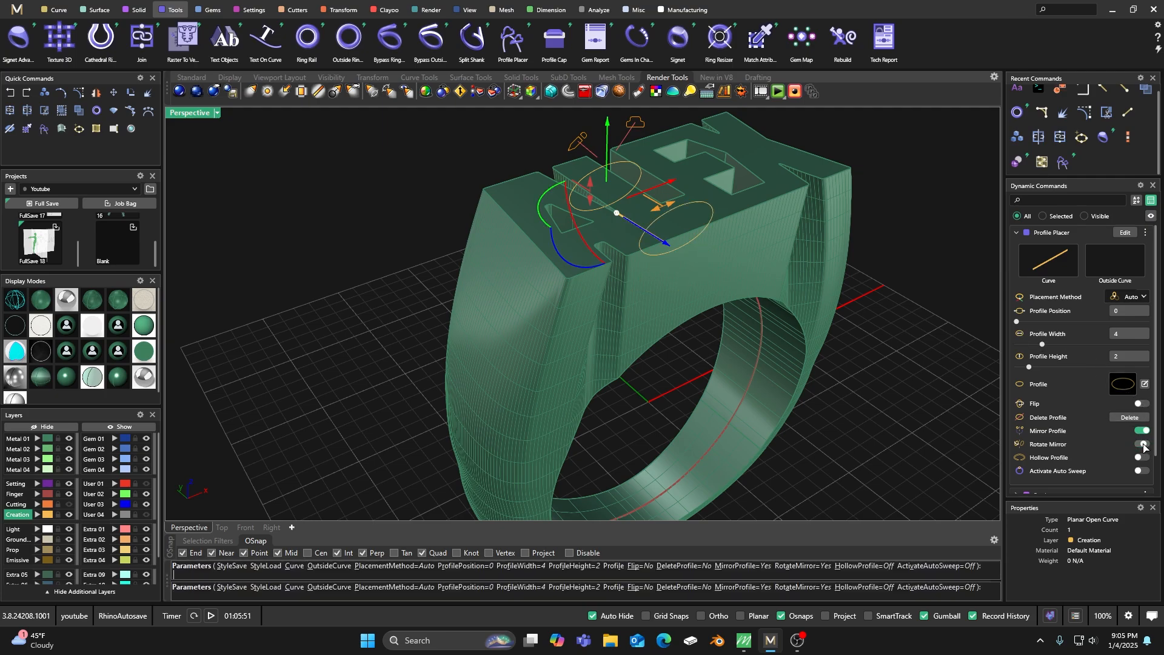
Replace the elliptical profile with a closed, downward-pointing triangle 2 wide and 2 high, and finish Profile Placer.
left_click(1146, 385)
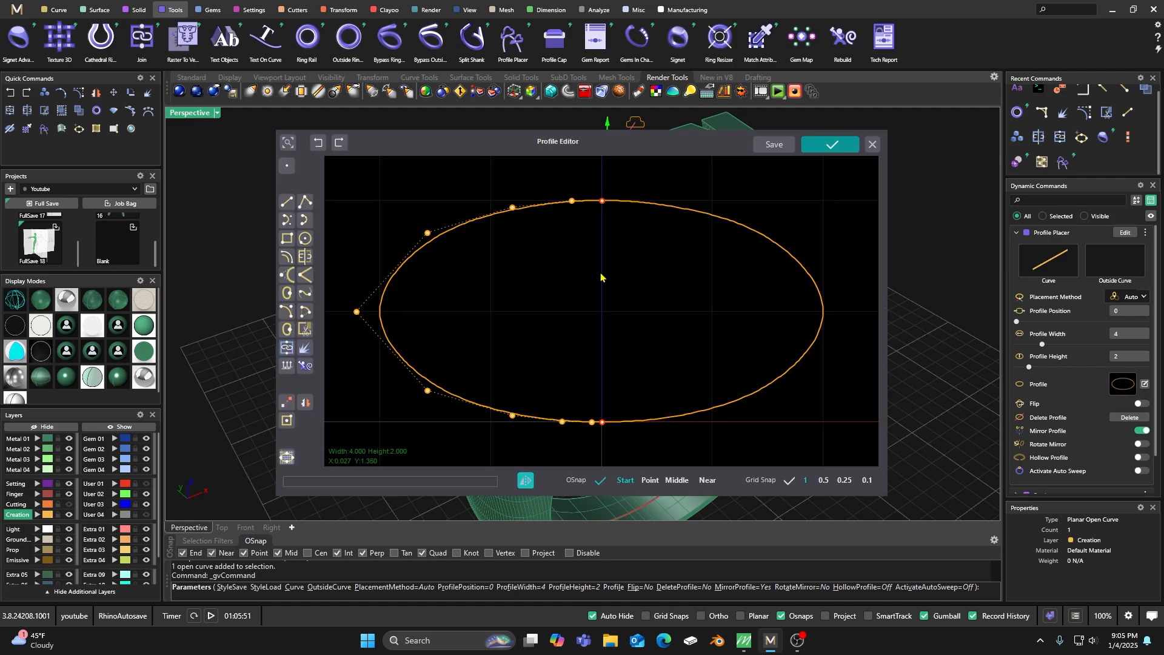
scroll(632, 243, "down", 2)
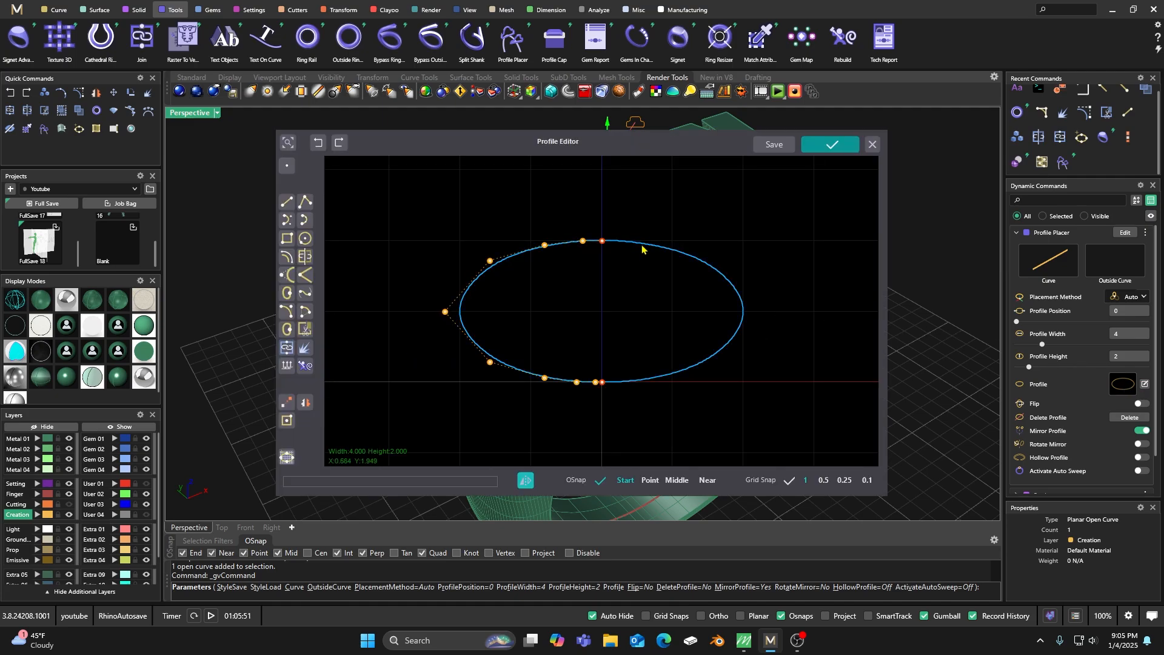
key("Delete")
left_click(305, 203)
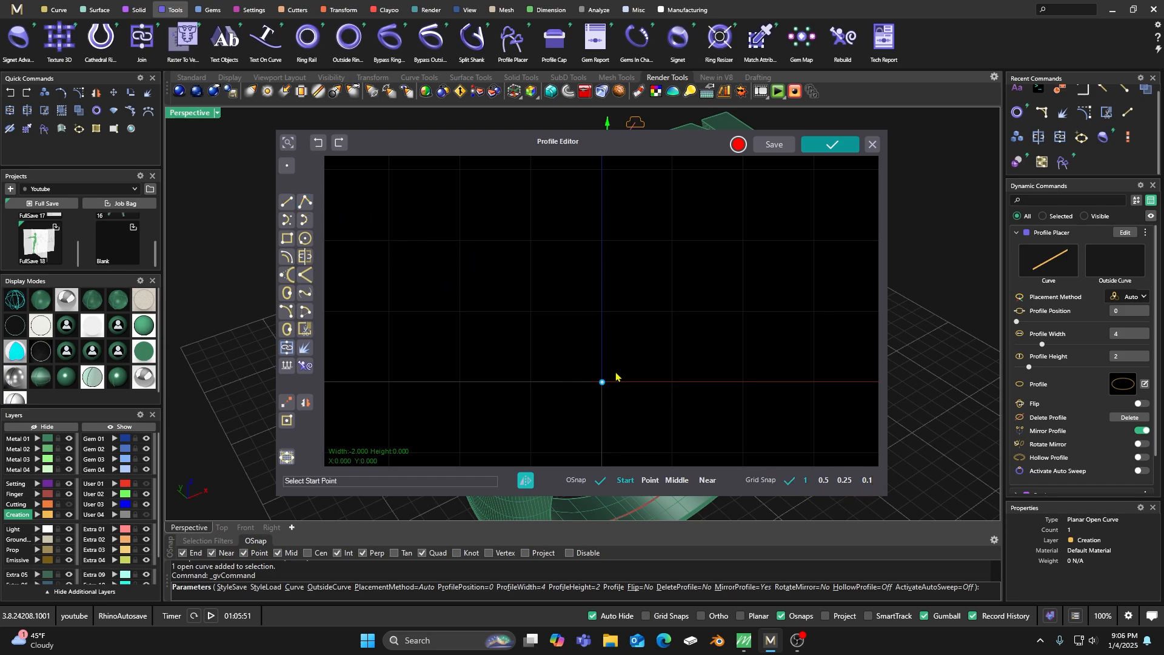
left_click(606, 384)
left_click(526, 254)
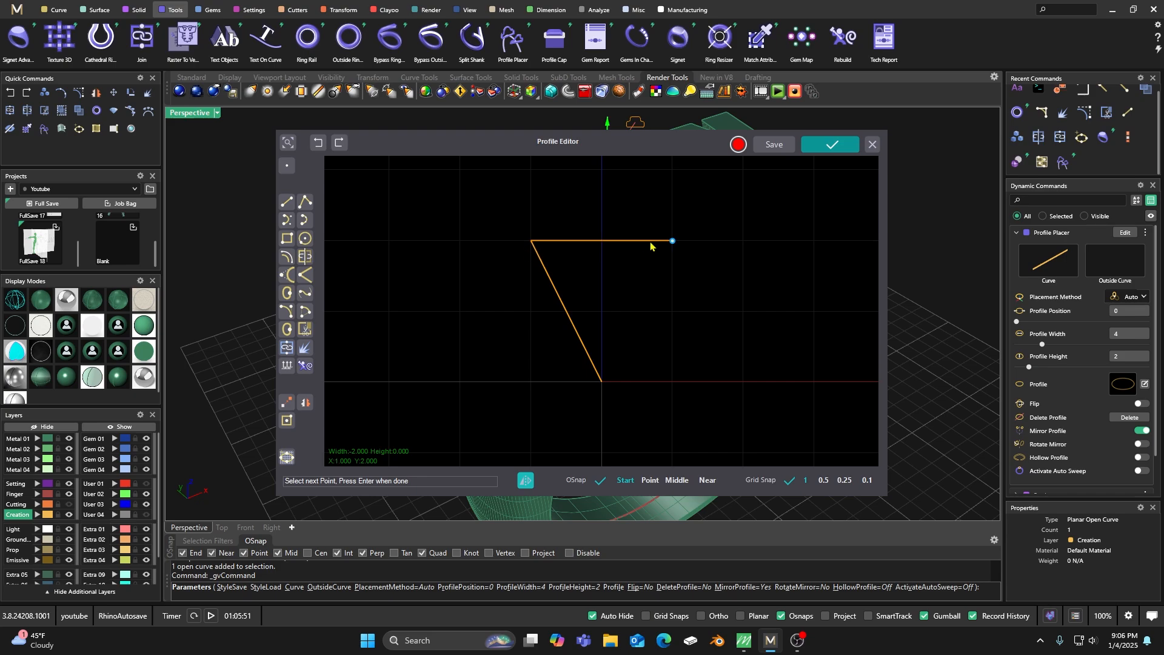
left_click(604, 382)
key("Return")
left_click(831, 144)
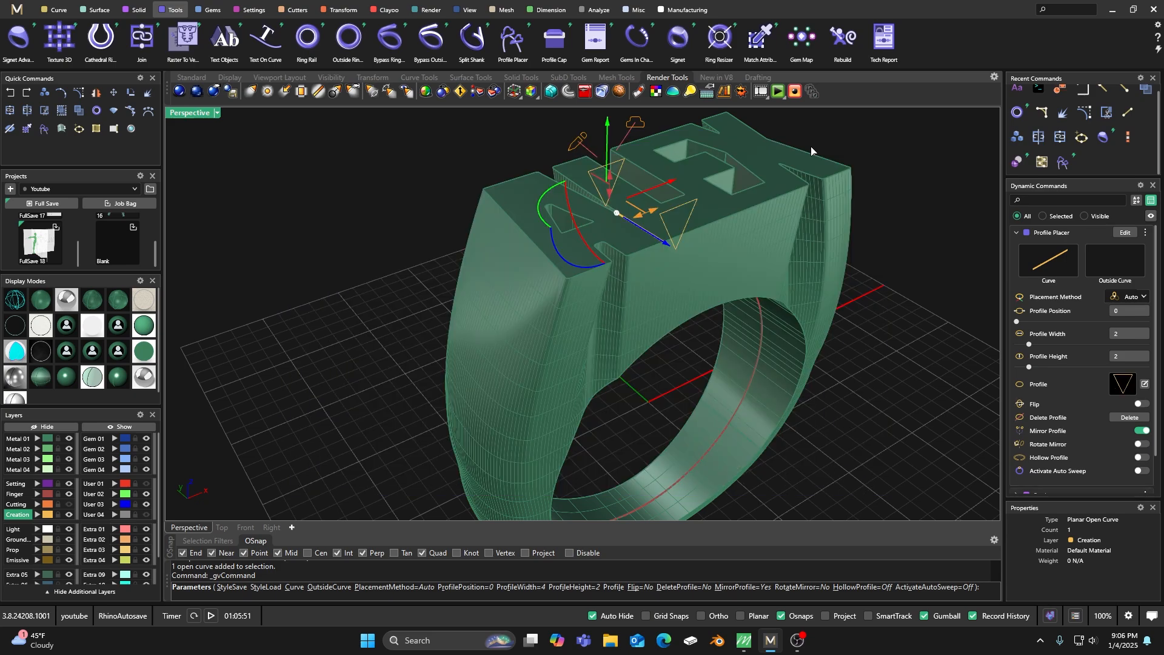
right_click_drag(726, 293, 696, 341)
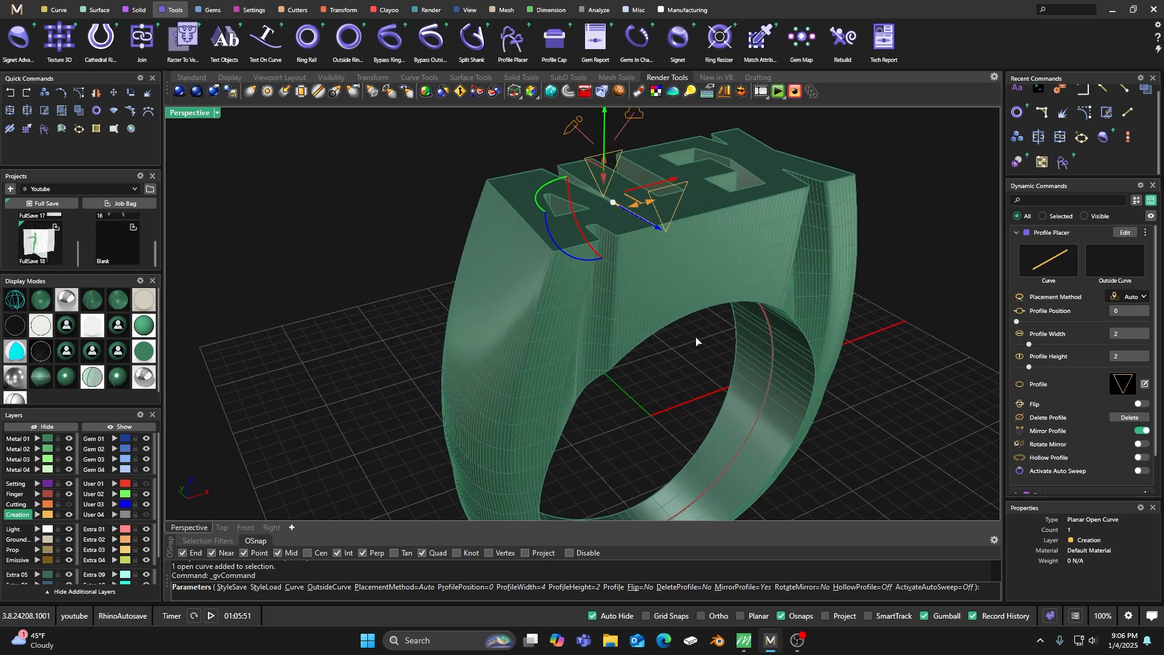
right_click(687, 378)
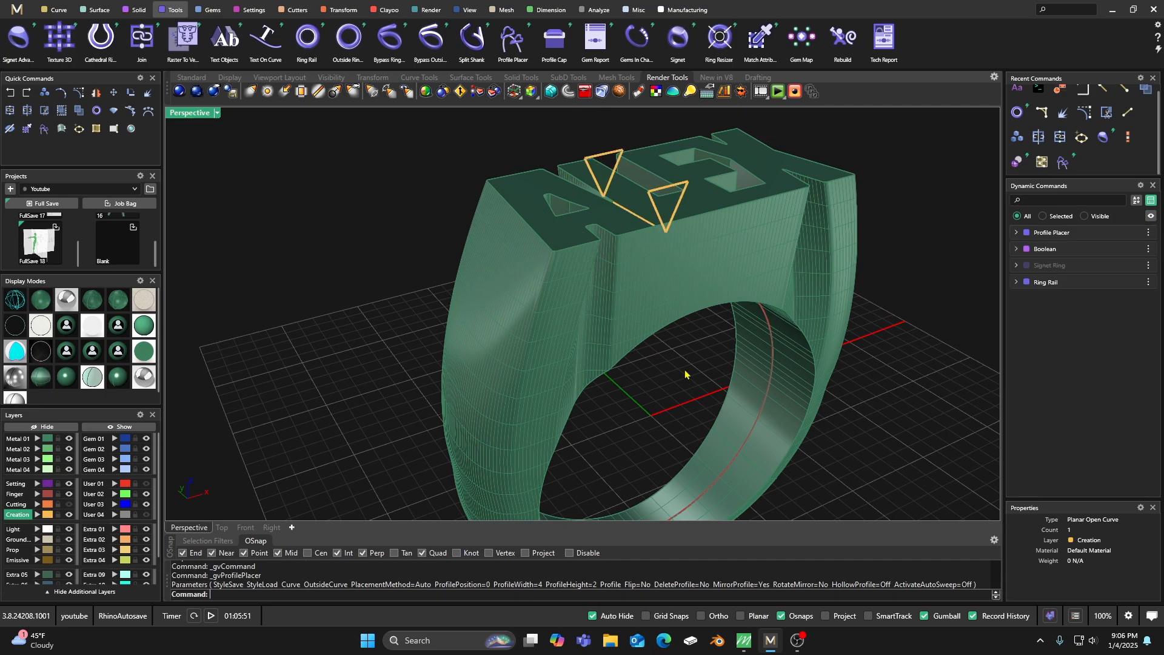
Apply Sweep 1 along the surface curve between A and L, using both triangular profiles.
left_click(97, 10)
left_click(182, 37)
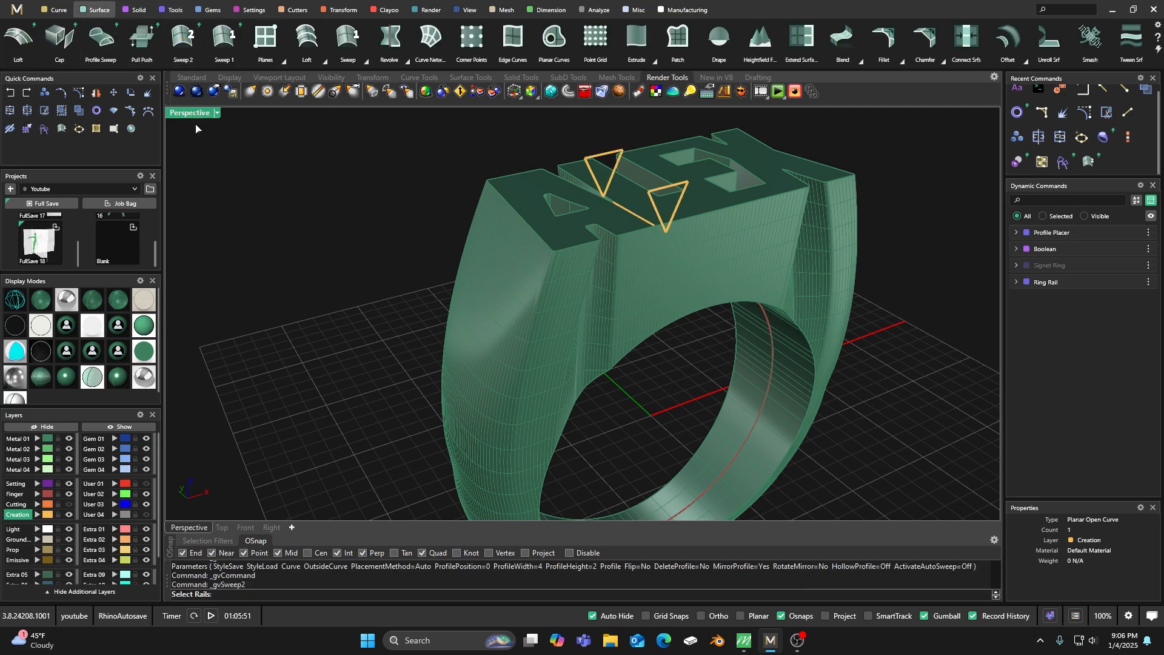
left_click(223, 40)
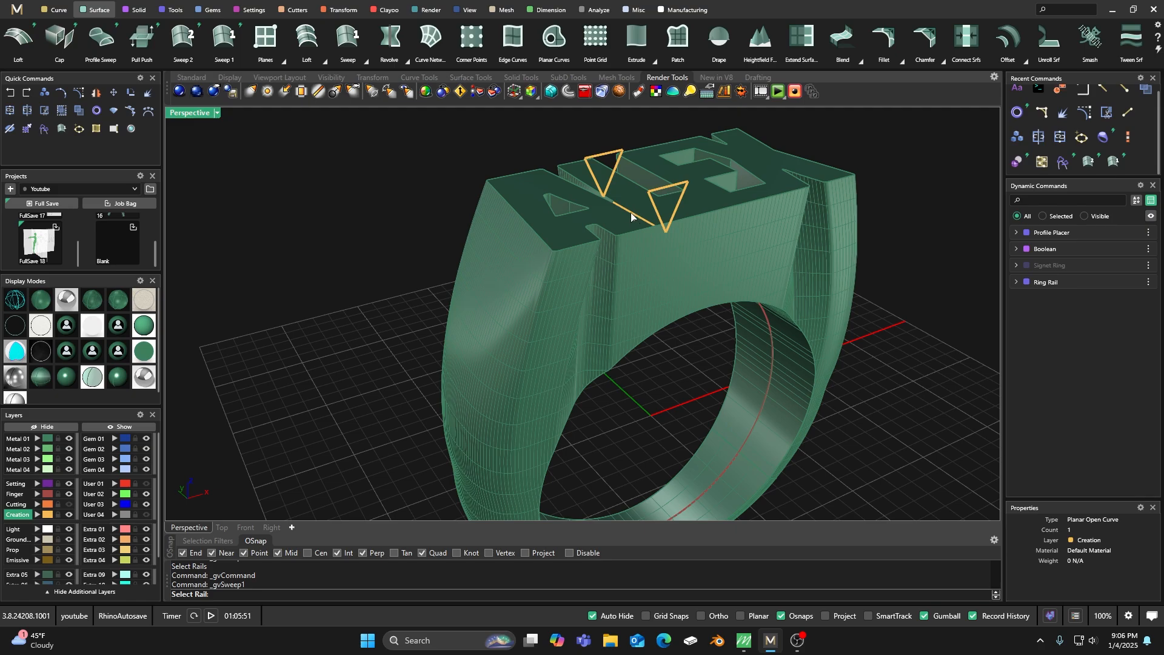
left_click(618, 172)
left_click(661, 191)
right_click(657, 198)
Set the sweep's Dome Thickness Start to 0 and accept the sweep.
right_click_drag(665, 281, 649, 274)
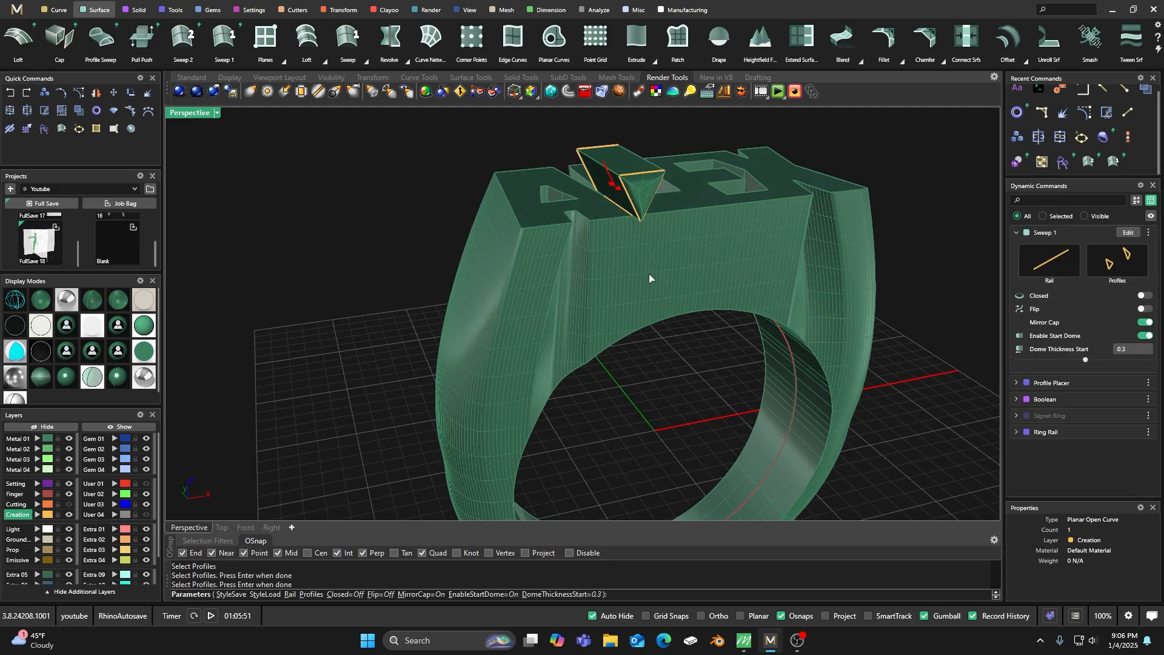
scroll(636, 187, "up", 6)
mouse_move(595, 172)
left_click_drag(595, 172, 602, 174)
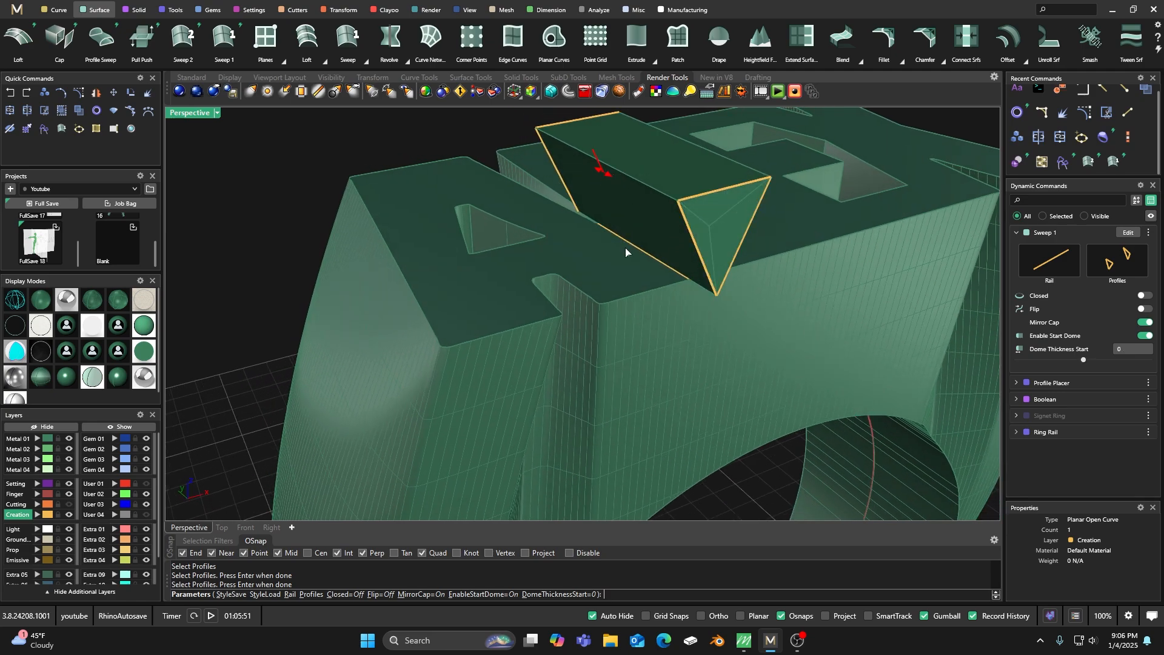
right_click_drag(635, 280, 528, 258)
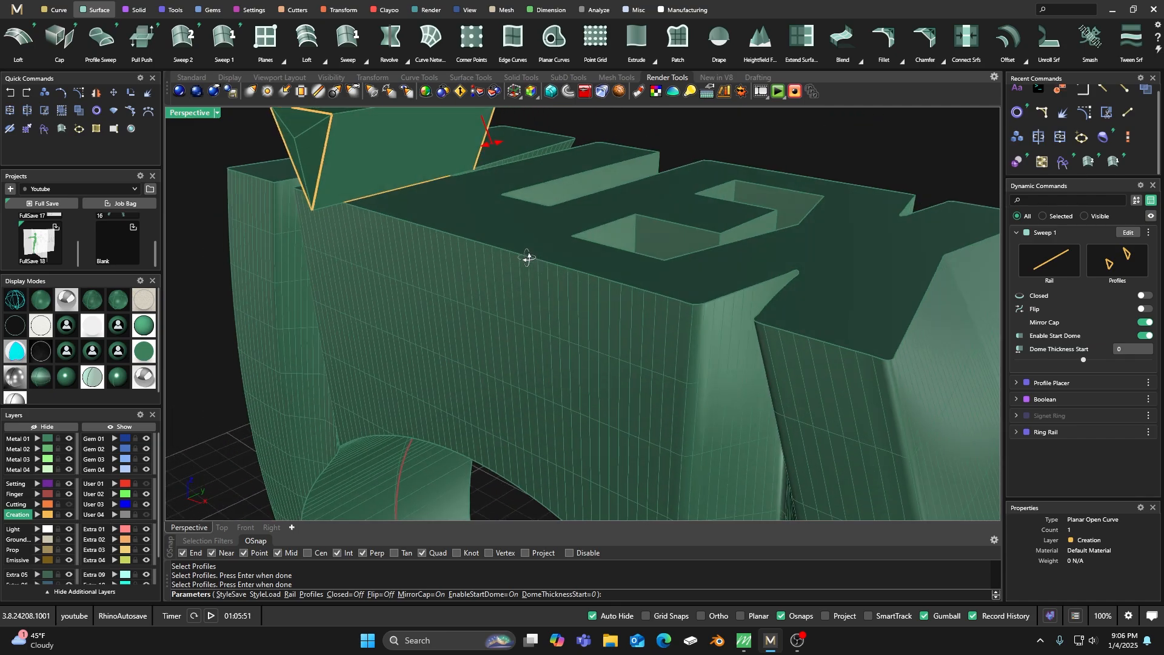
right_click(548, 248)
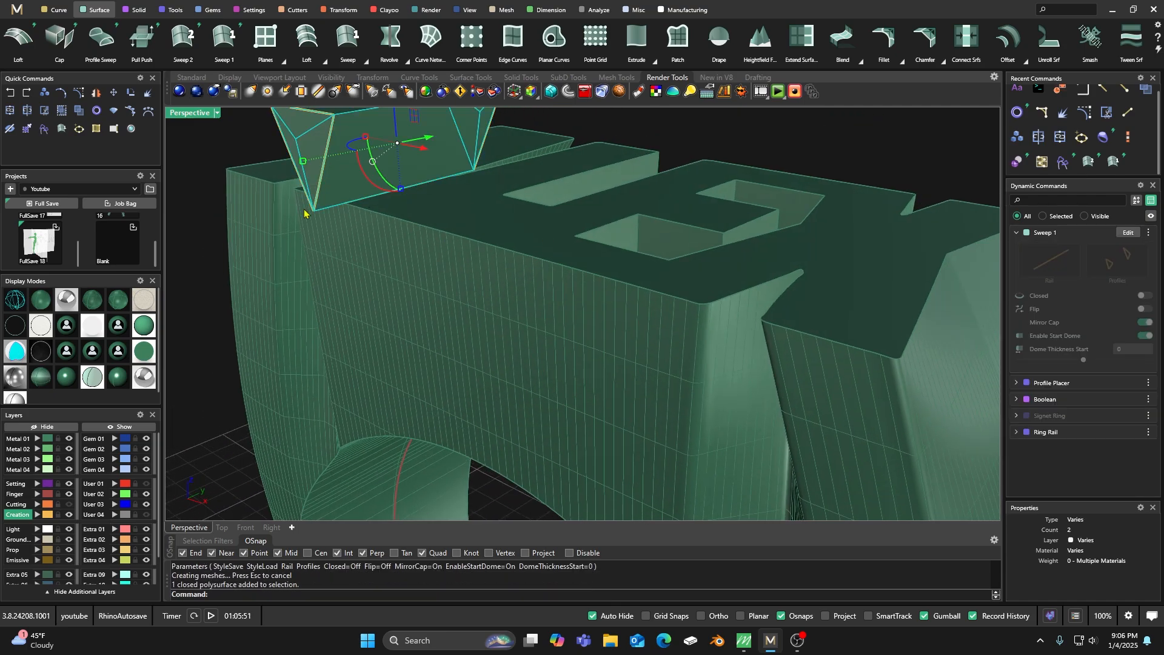
Move the swept V-shaped solid to the Cutting layer and show that layer.
left_click(36, 504)
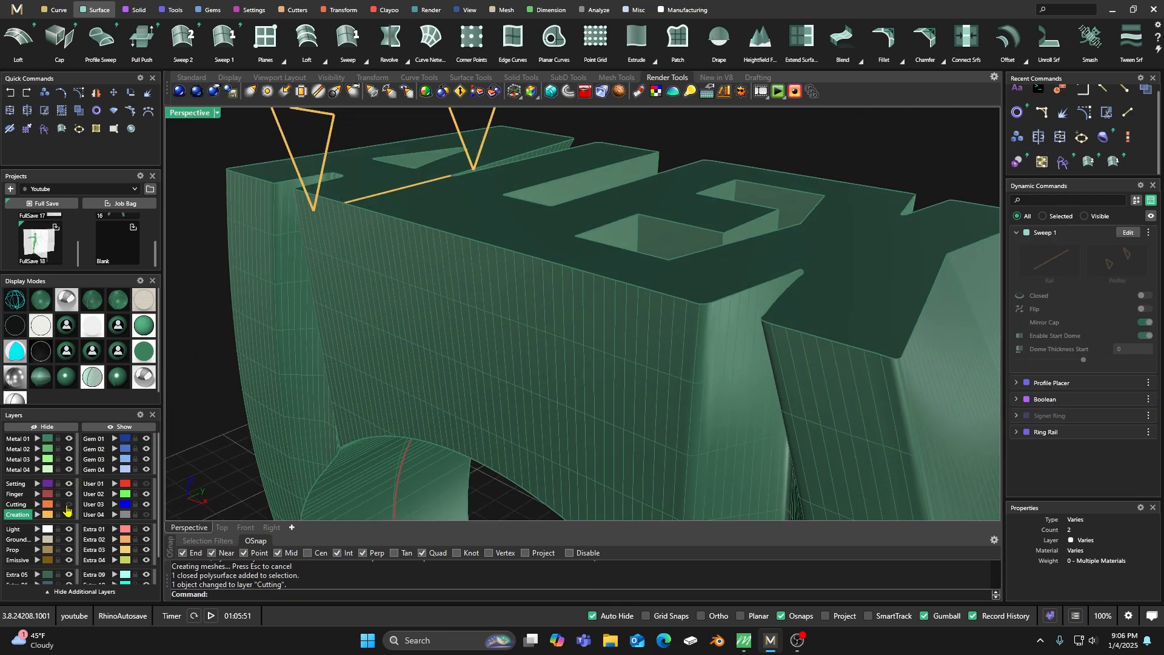
left_click(68, 504)
right_click_drag(417, 320, 483, 291)
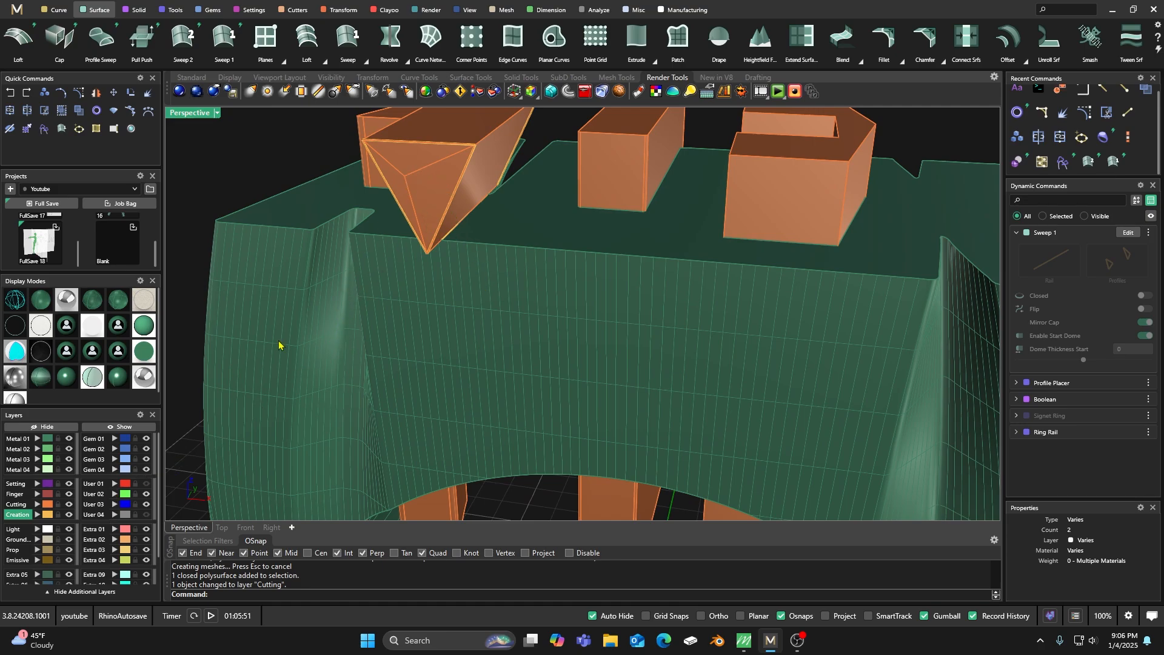
scroll(667, 248, "down", 5)
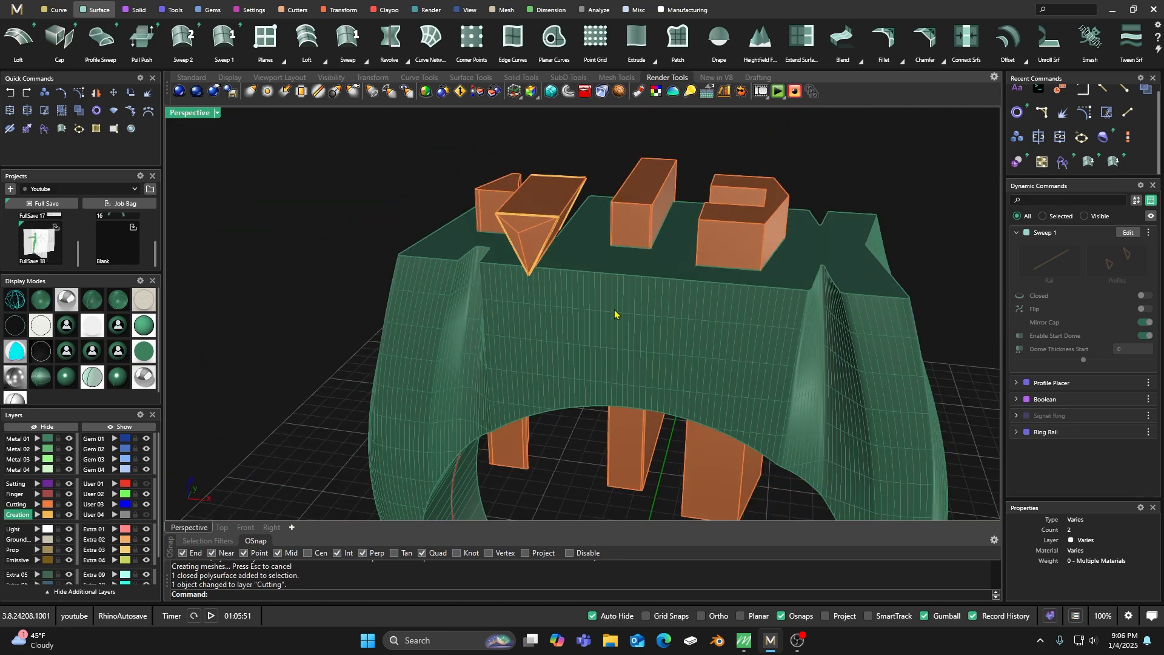
Lower the V-shaped cutter between A and L slightly so its tip sits deeper in the ring top.
left_click(575, 227)
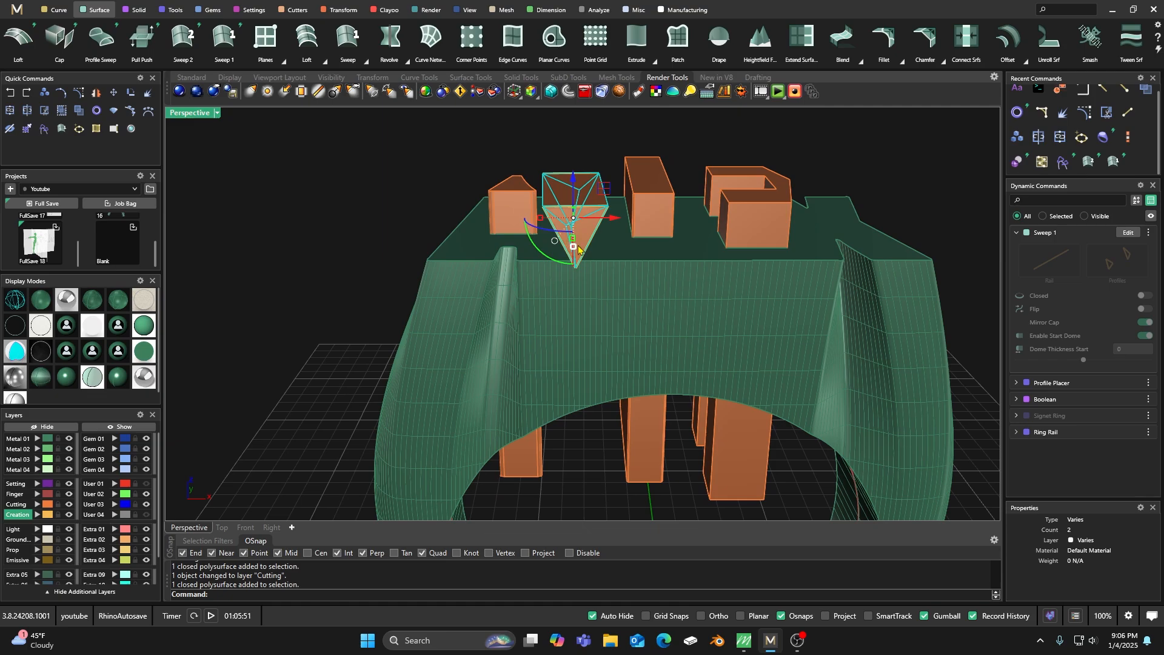
left_click_drag(572, 176, 574, 187)
right_click_drag(591, 321, 598, 275)
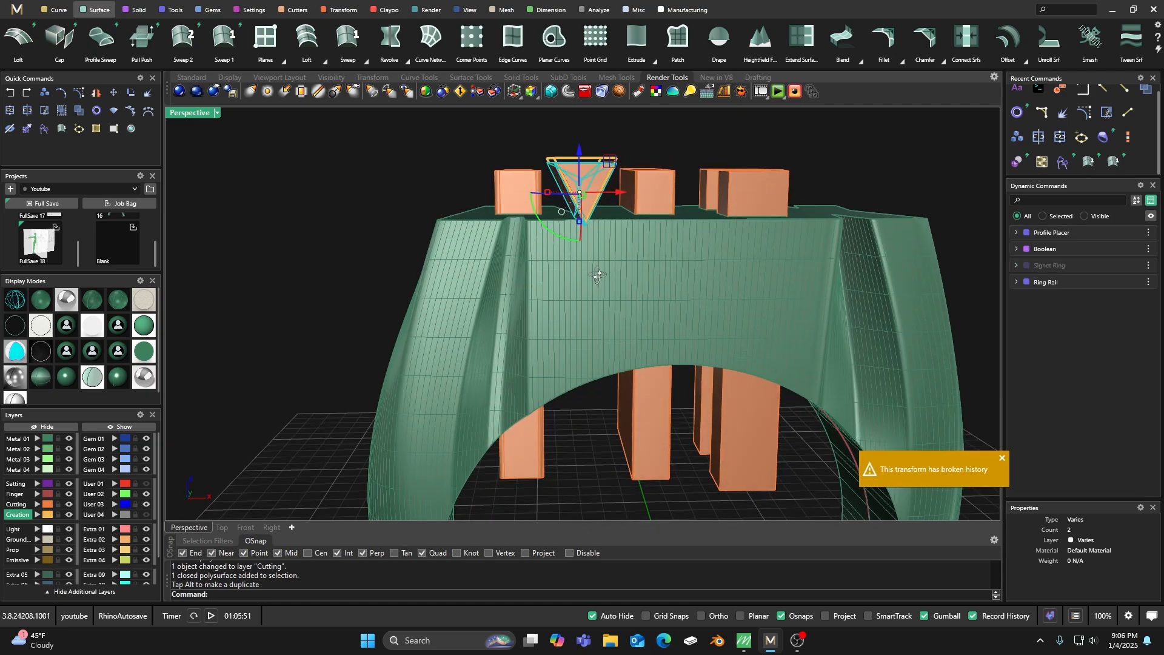
scroll(587, 231, "up", 3)
scroll(611, 238, "down", 4)
left_click(621, 155)
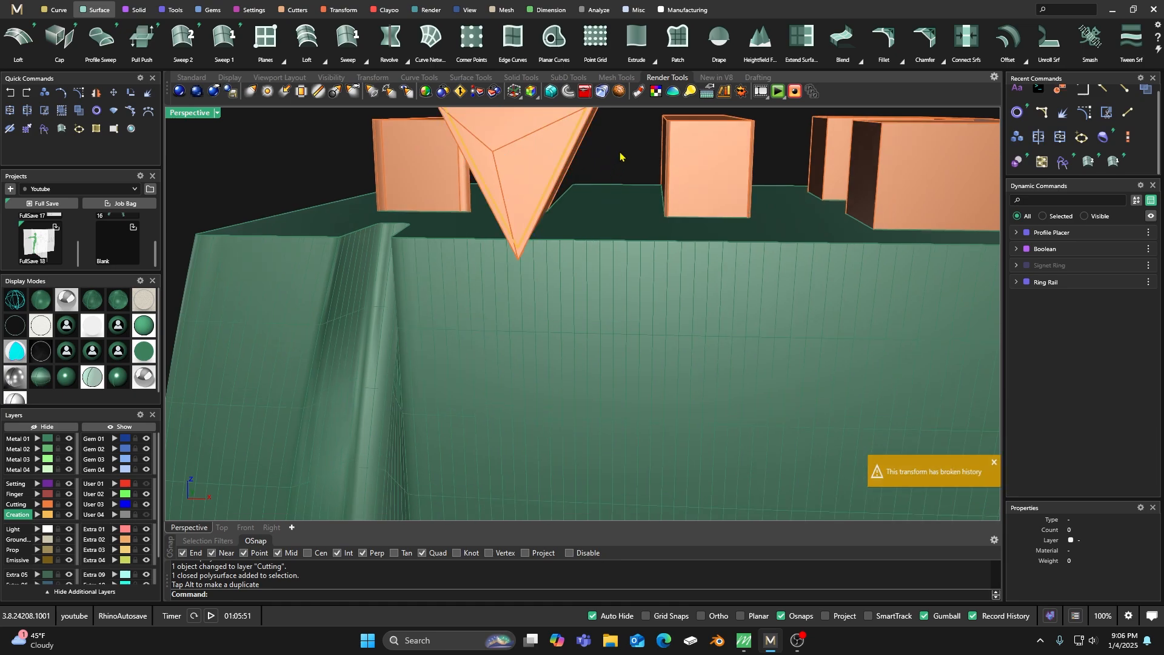
Subtract the V-shaped cutter from the ring with Boolean Difference.
scroll(569, 194, "up", 3)
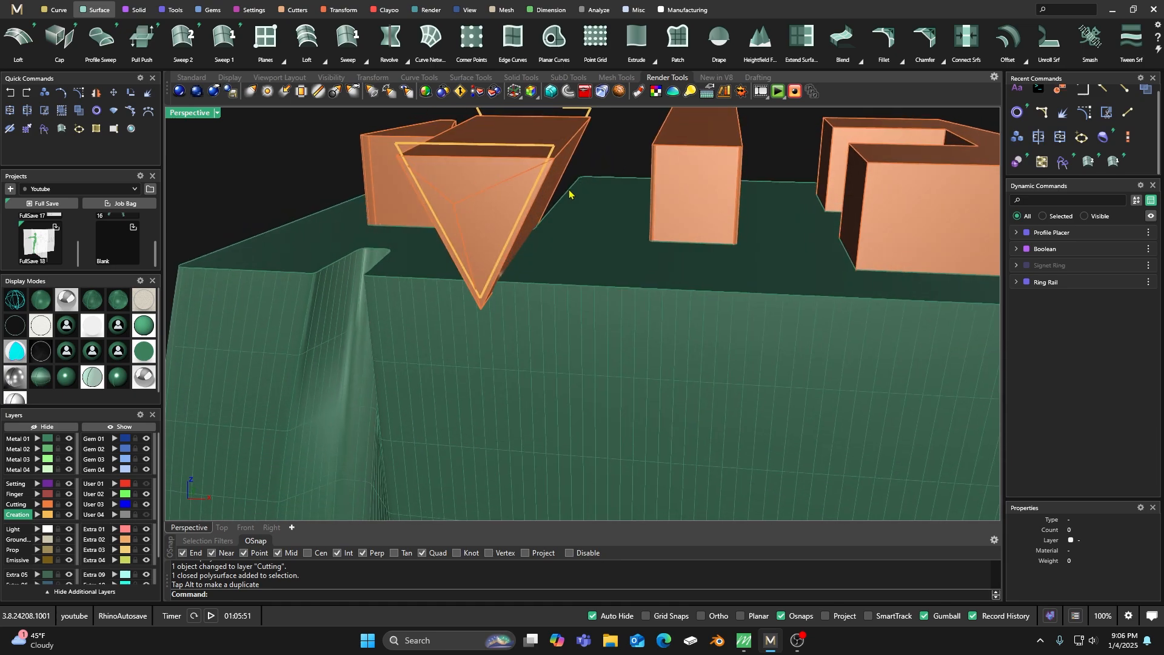
left_click(135, 9)
left_click(63, 42)
left_click(388, 309)
key("Return")
left_click(481, 188)
key("Return")
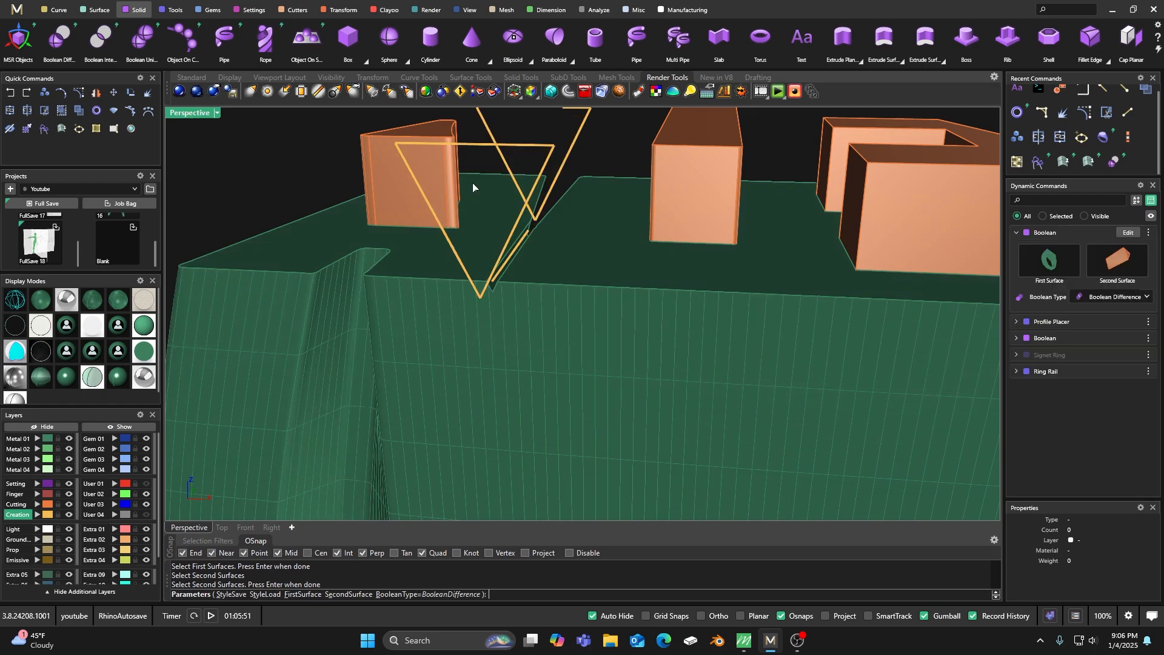
right_click_drag(536, 225, 528, 215)
key("Return")
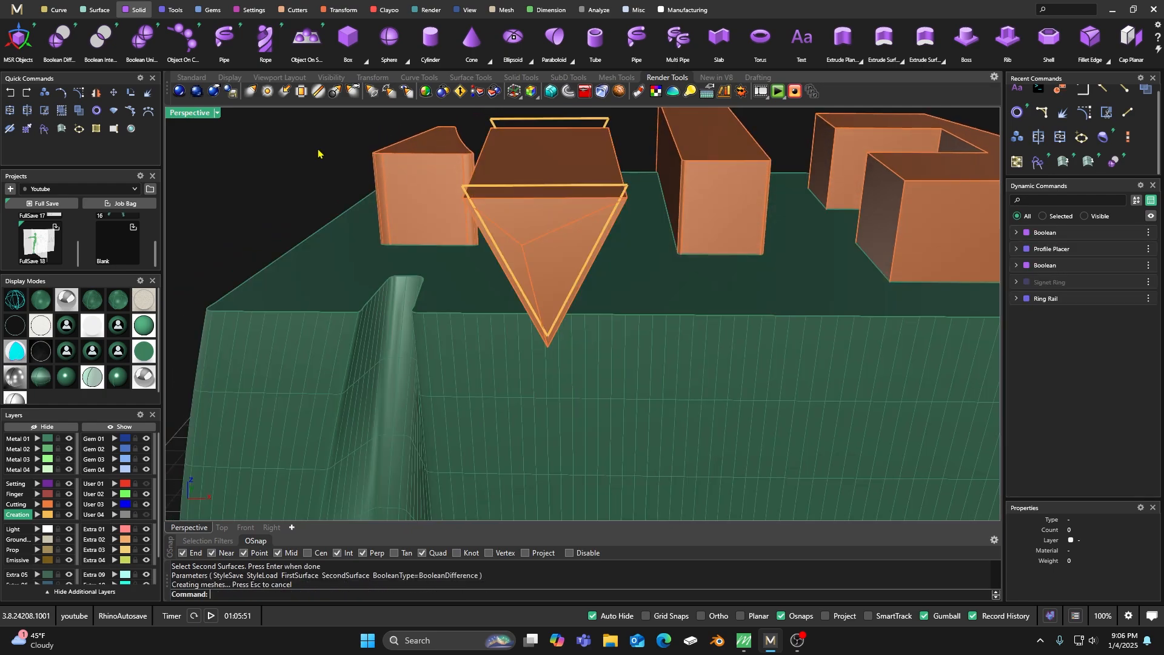
Hide the Cutting layer and switch the viewport to a smooth rendered display without curves or surface lines.
left_click(69, 514)
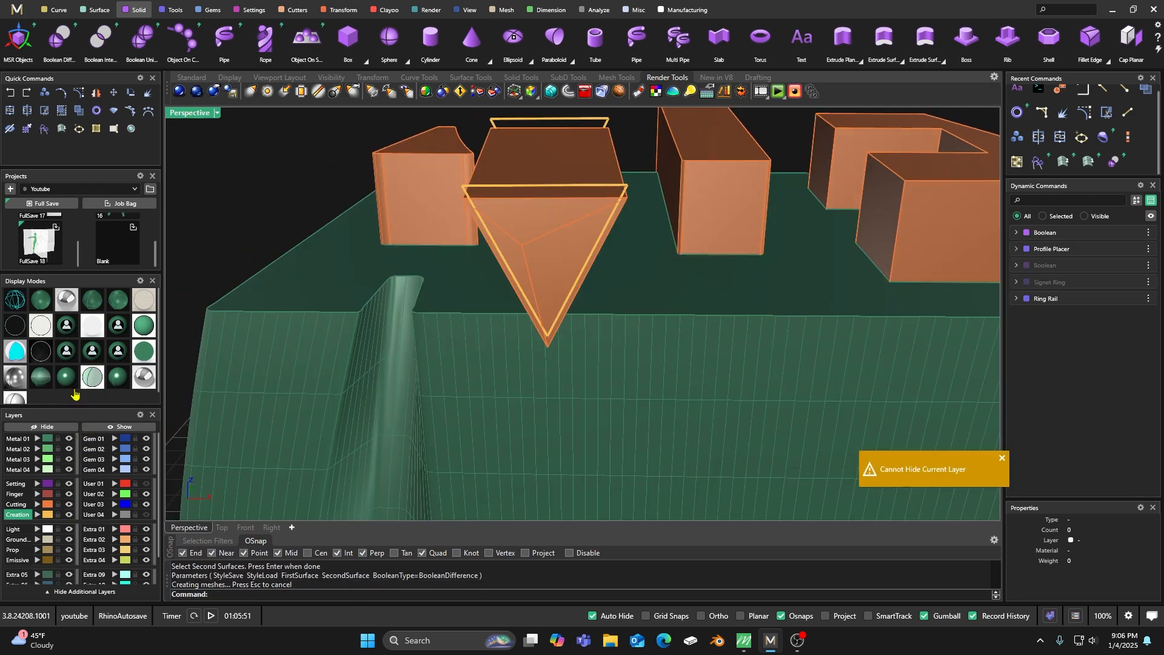
left_click(69, 504)
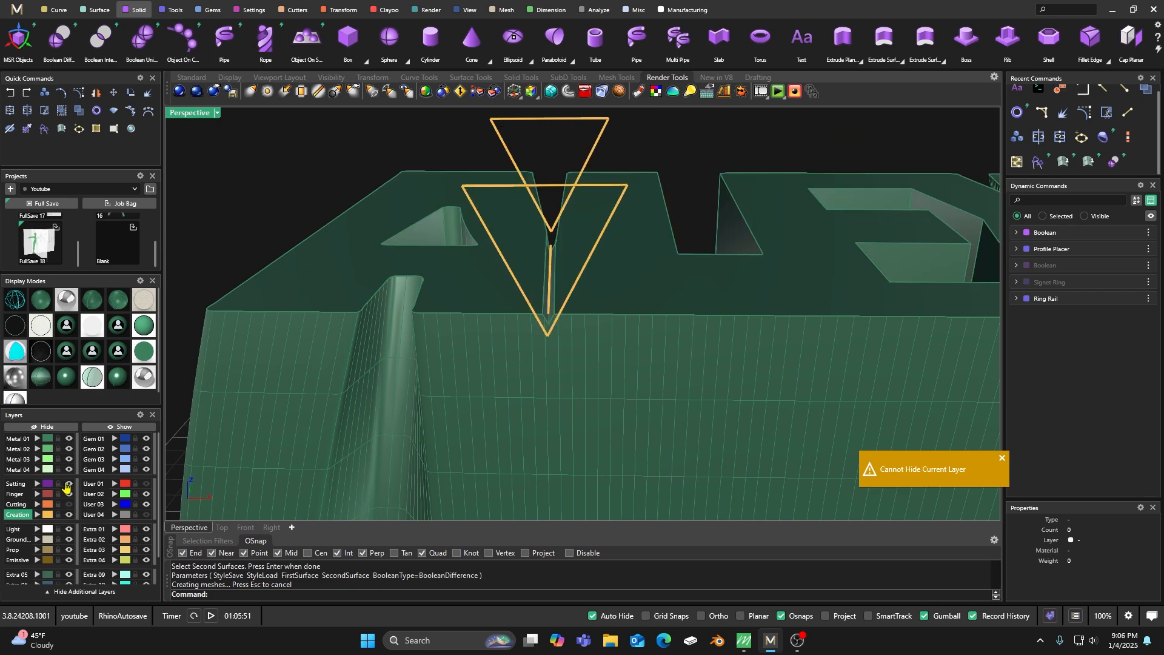
left_click(75, 381)
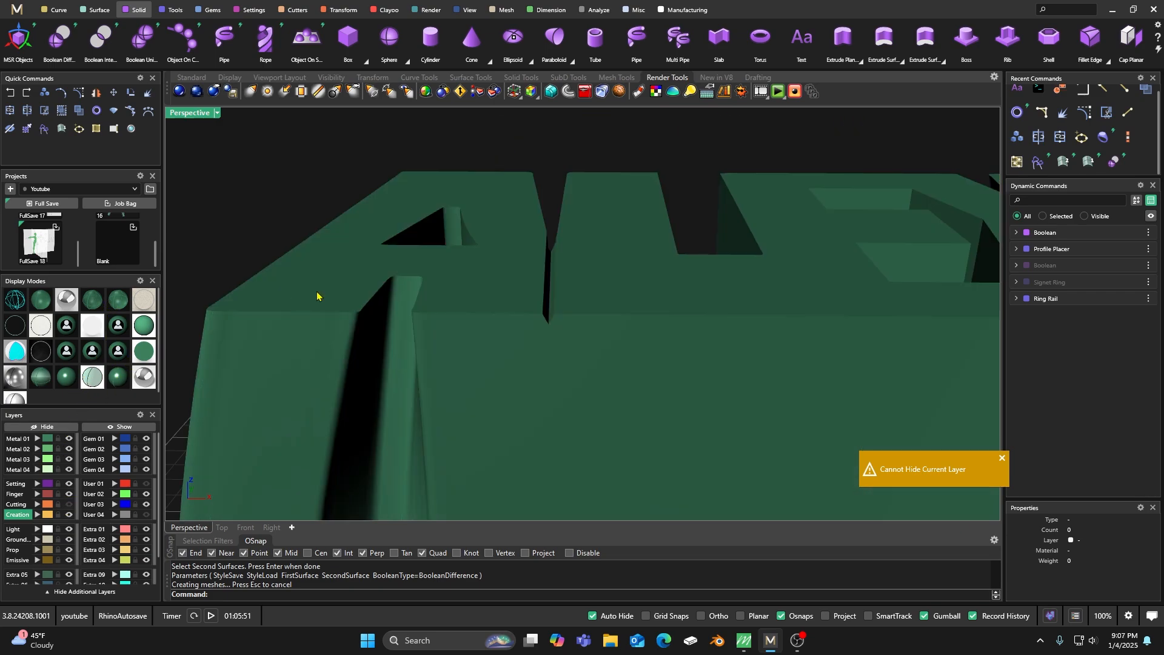
Examine the V groove between A and L and the whole ring top from several angles and distances.
scroll(544, 209, "down", 6)
right_click_drag(544, 213, 549, 310)
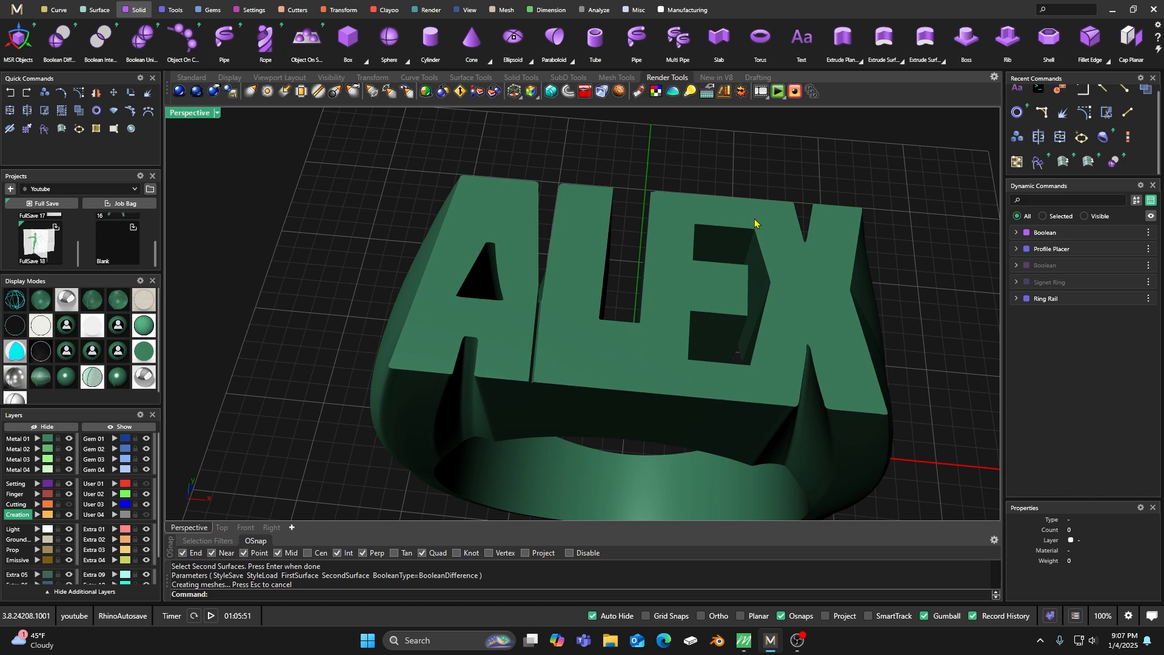
right_click_drag(580, 326, 591, 278)
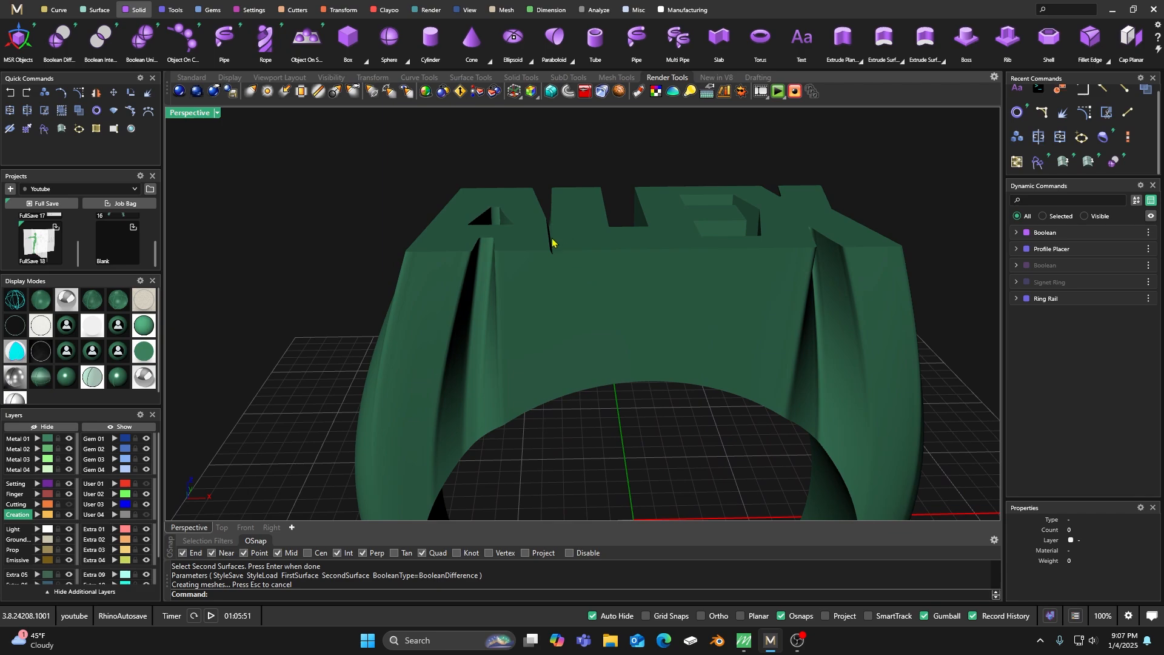
scroll(552, 241, "up", 3)
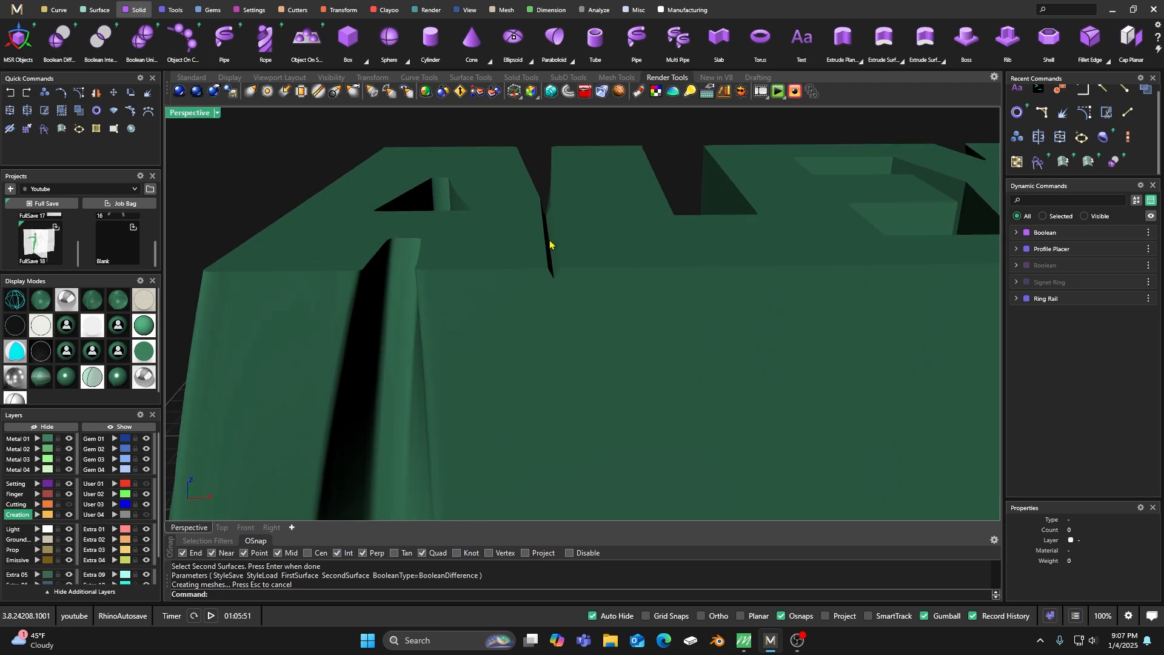
scroll(551, 240, "down", 3)
right_click_drag(548, 246, 549, 334)
scroll(534, 315, "down", 2)
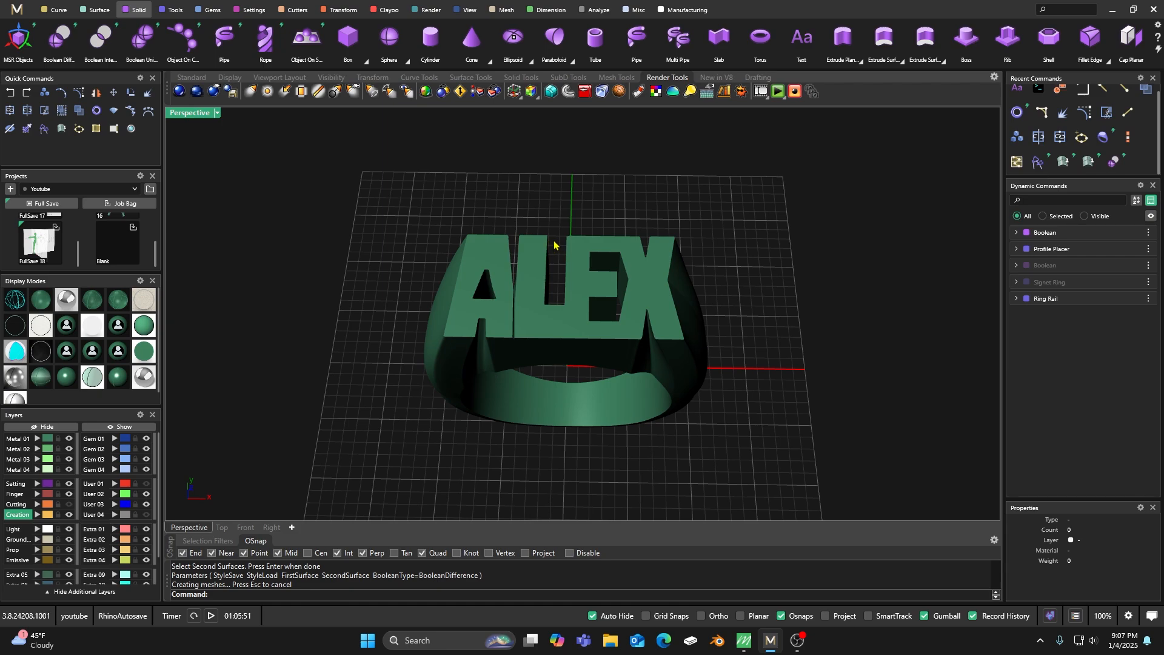
right_click_drag(563, 281, 594, 322)
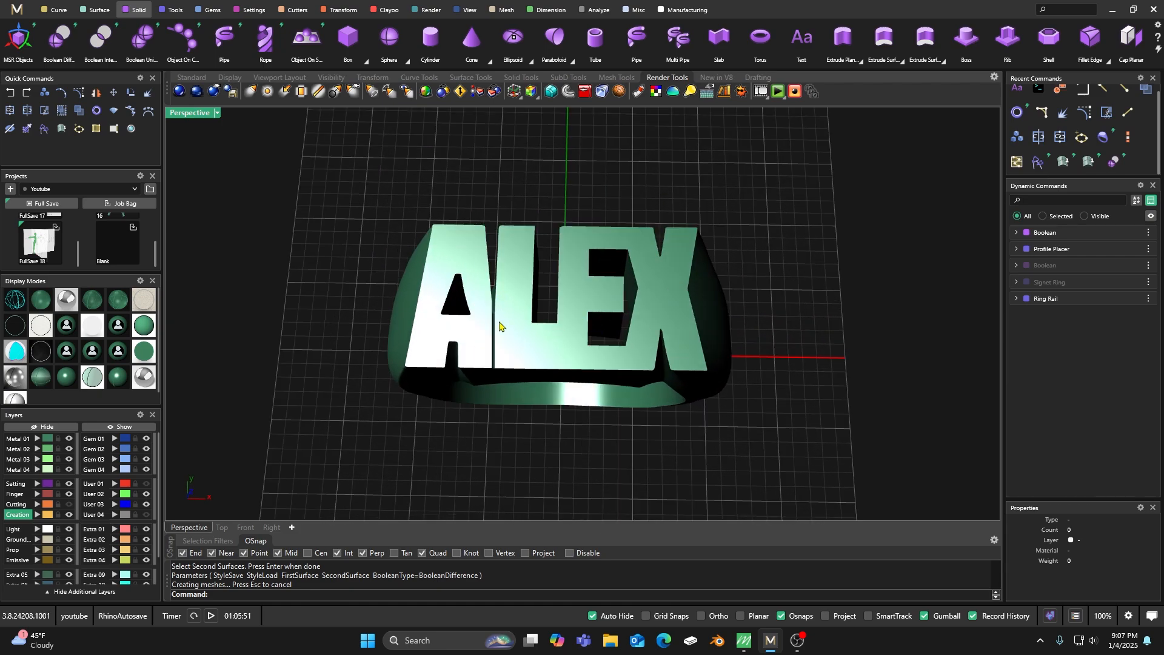
right_click_drag(598, 305, 617, 354)
scroll(715, 343, "up", 4)
right_click_drag(650, 313, 600, 424)
scroll(643, 311, "down", 5)
right_click_drag(570, 289, 460, 392)
scroll(460, 392, "down", 3)
right_click_drag(454, 333, 551, 397)
scroll(551, 398, "up", 3)
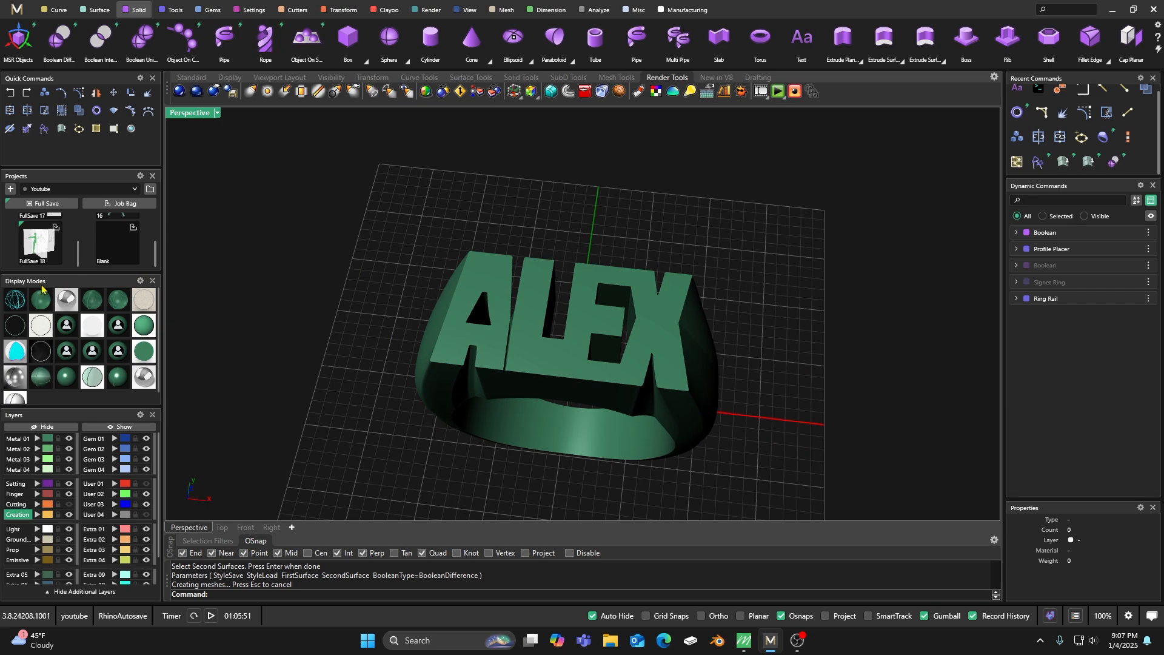
Restore the display that shows curves and surface lines, and move all curves on the Creation layer to User 04.
left_click(48, 300)
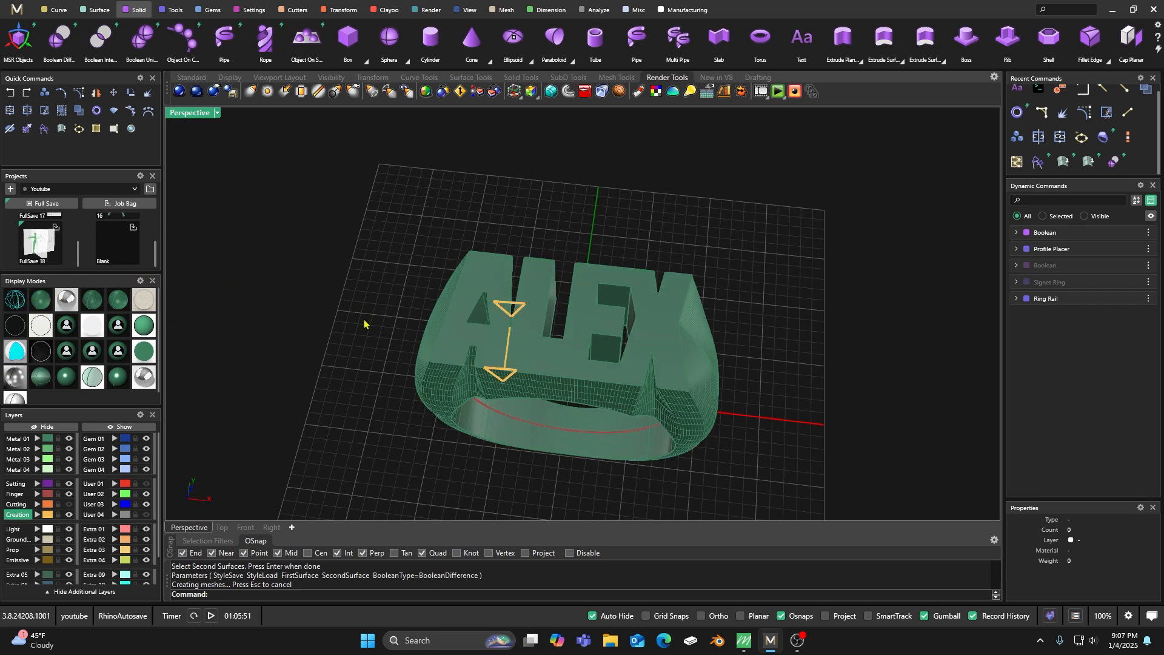
left_click(48, 514)
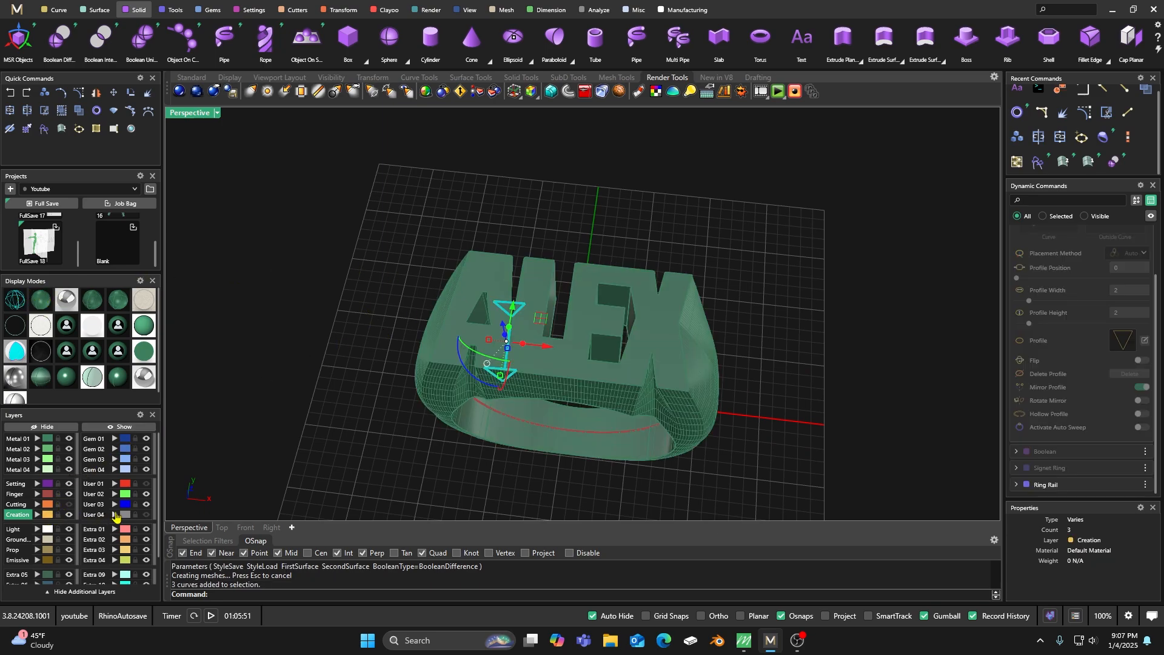
left_click(115, 514)
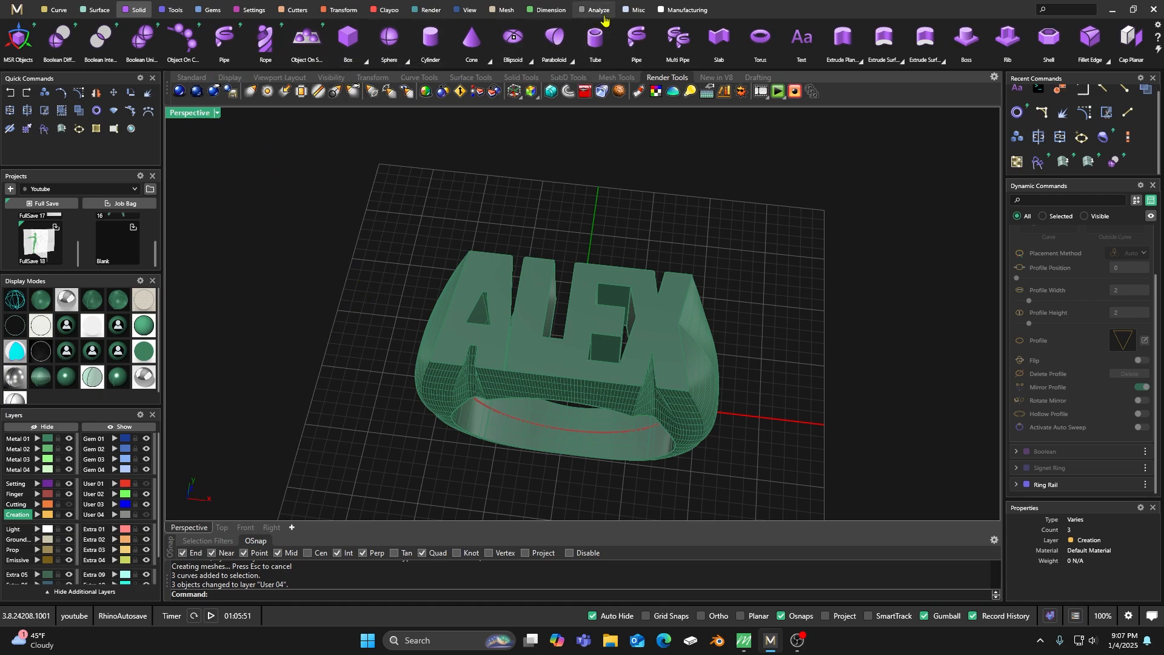
Measure the width of the X's lower right leg, along its front edge, with a linear dimension.
left_click(552, 10)
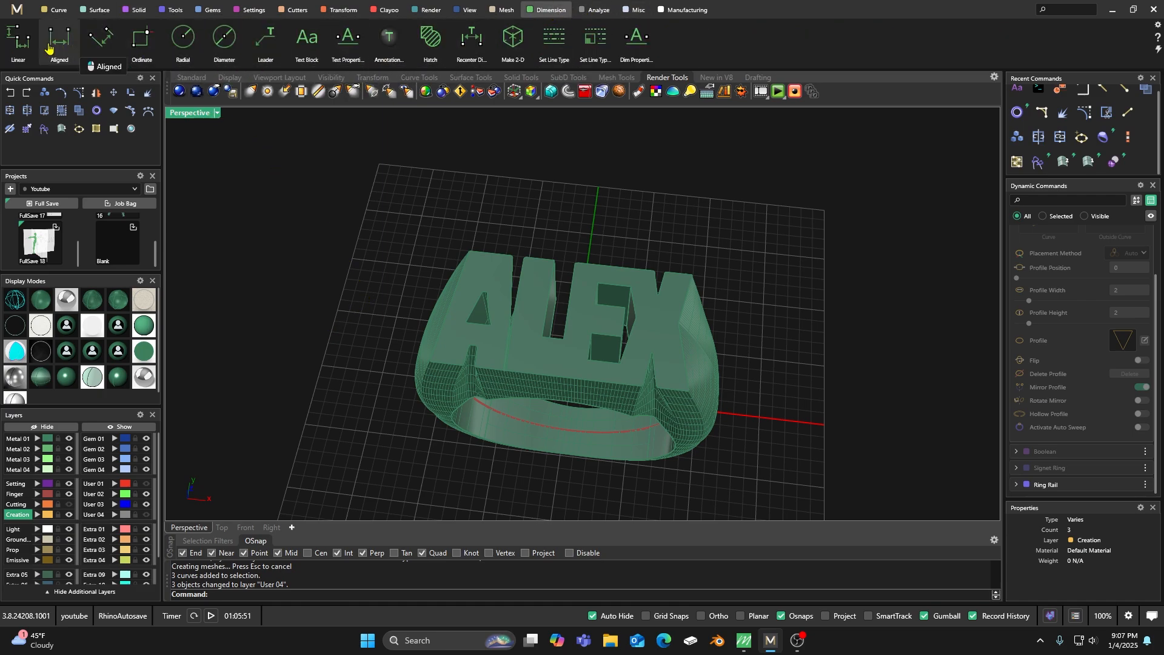
left_click(19, 39)
scroll(493, 290, "up", 5)
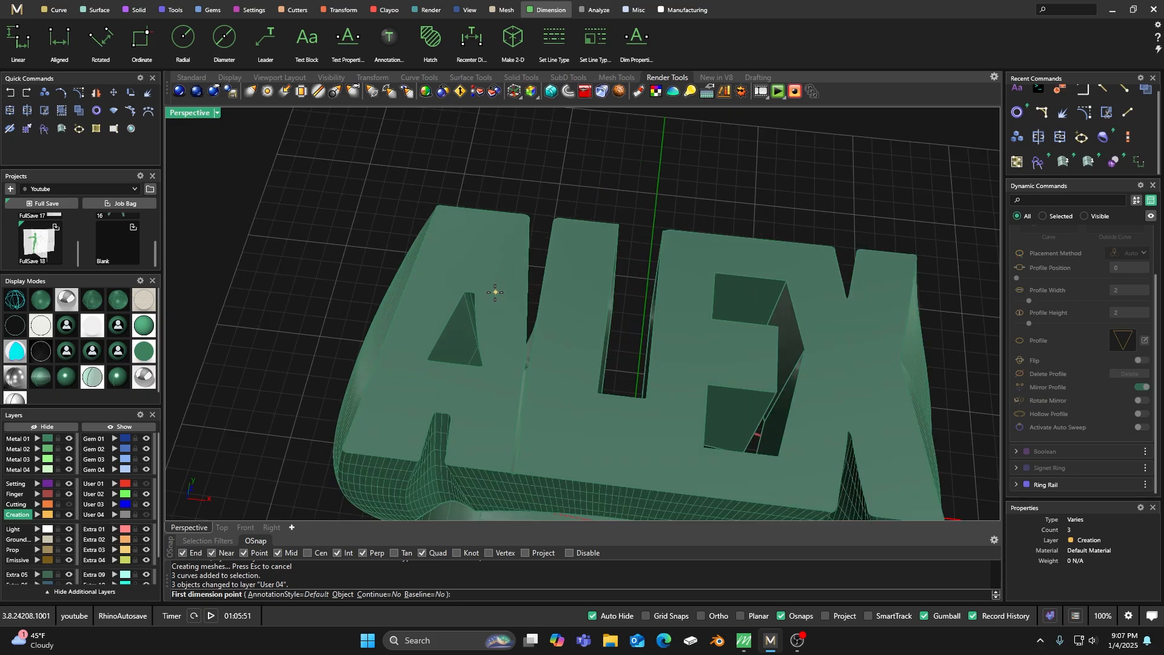
scroll(561, 349, "down", 4)
scroll(721, 405, "up", 5)
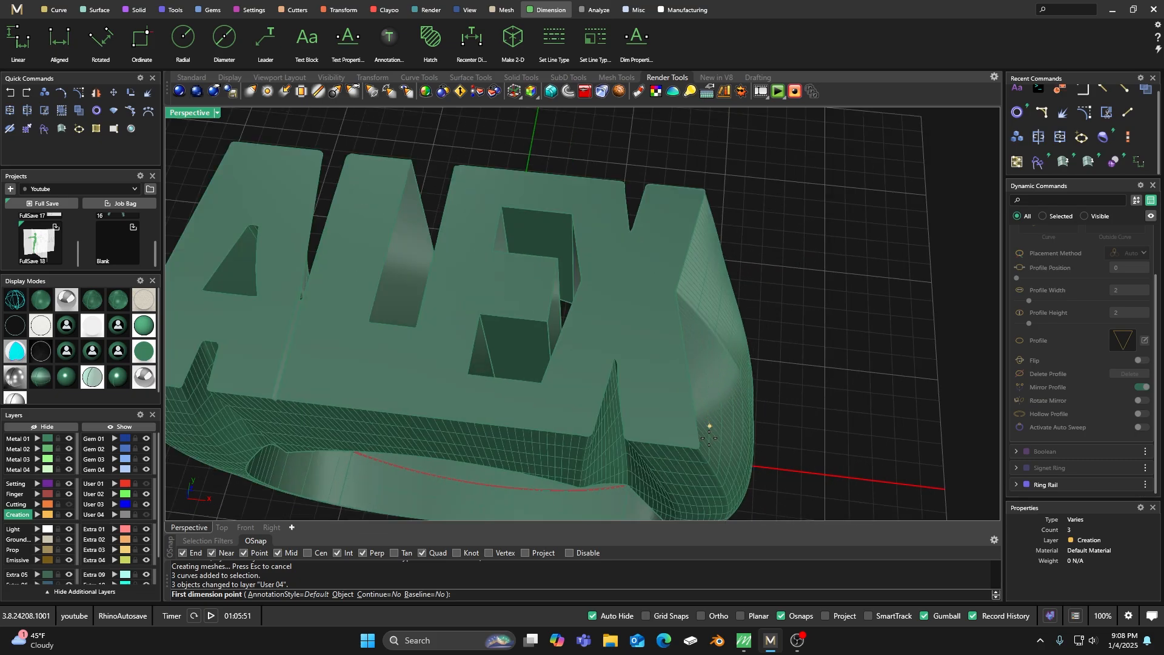
left_click(624, 435)
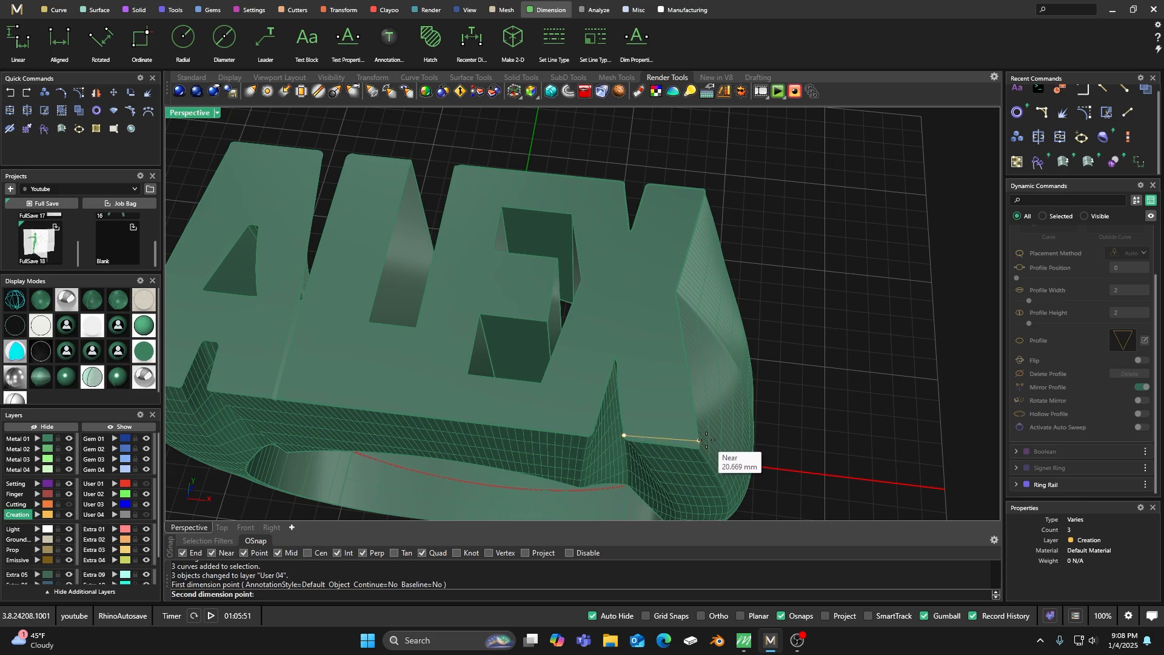
right_click_drag(707, 436, 720, 400)
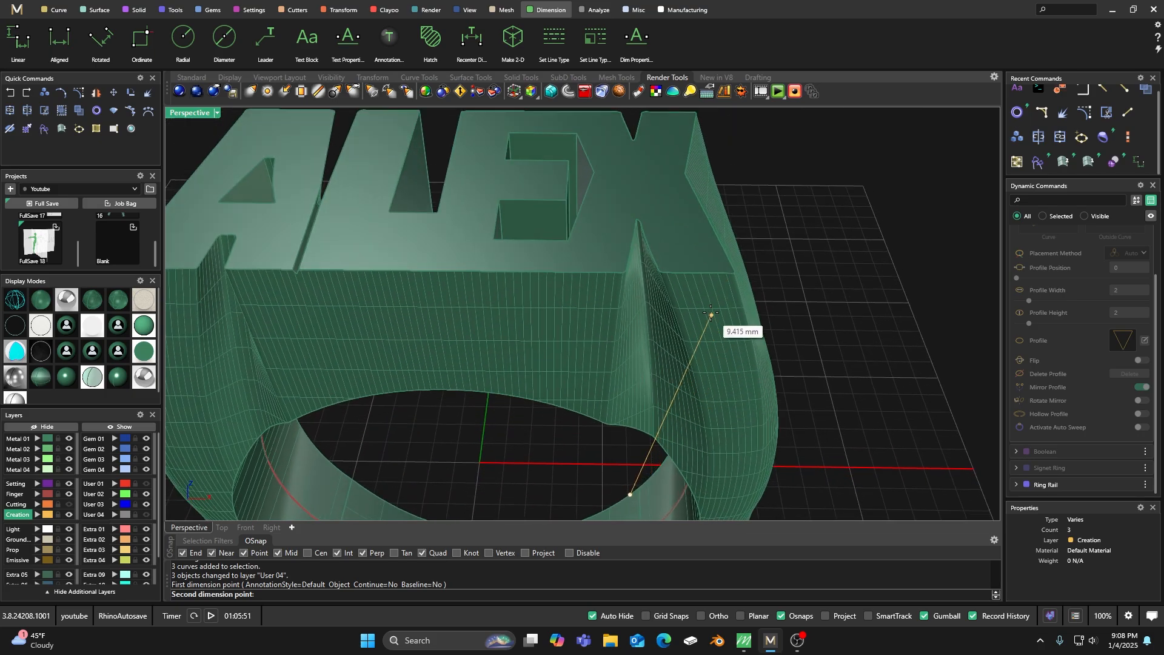
key("Escape")
right_click_drag(662, 276, 662, 257)
key("Return")
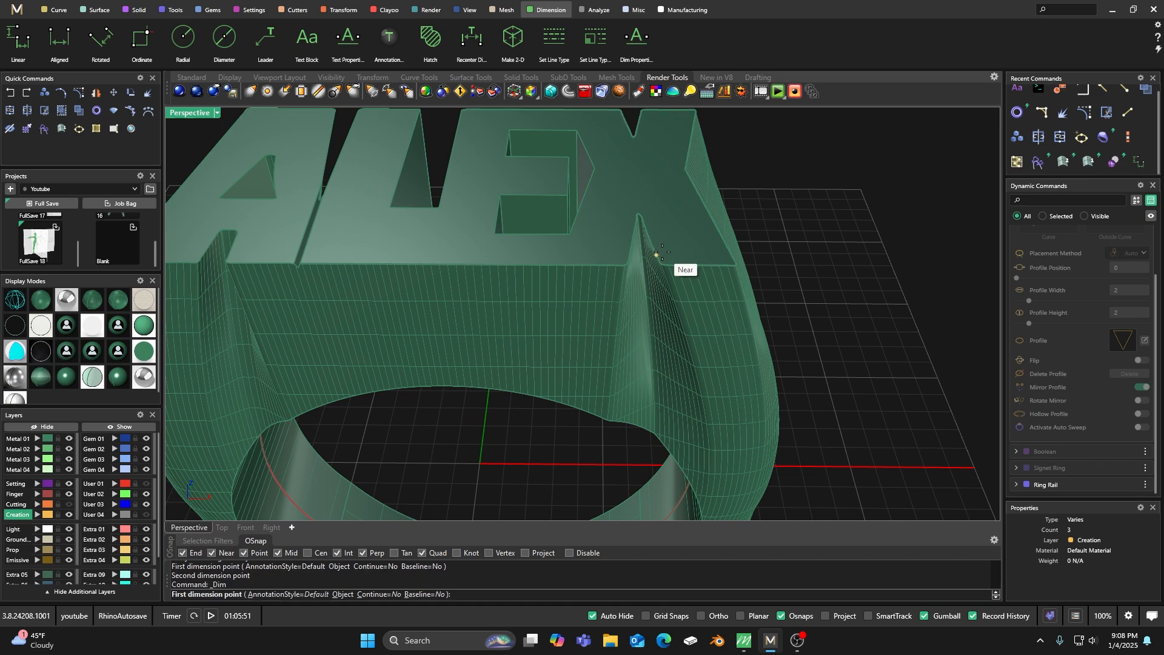
left_click(656, 255)
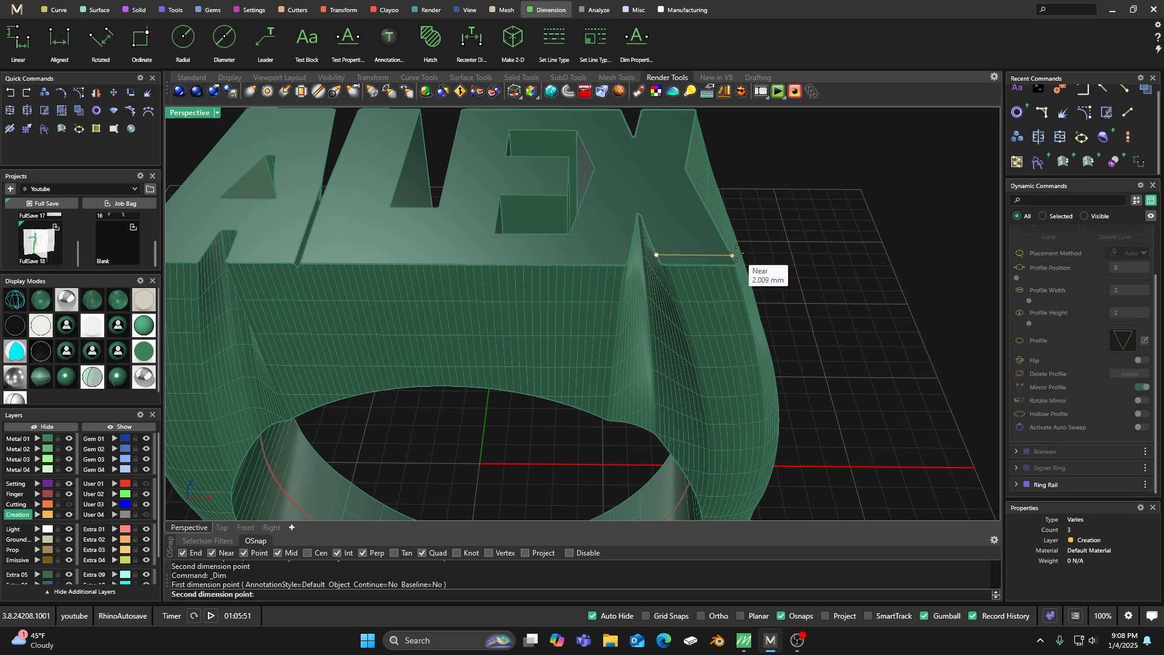
key("Escape")
Measure the width of the L's upper end with a linear dimension between its two upper corners.
scroll(686, 310, "down", 5)
right_click_drag(683, 290, 689, 312)
scroll(536, 273, "up", 6)
key("Return")
left_click(449, 193)
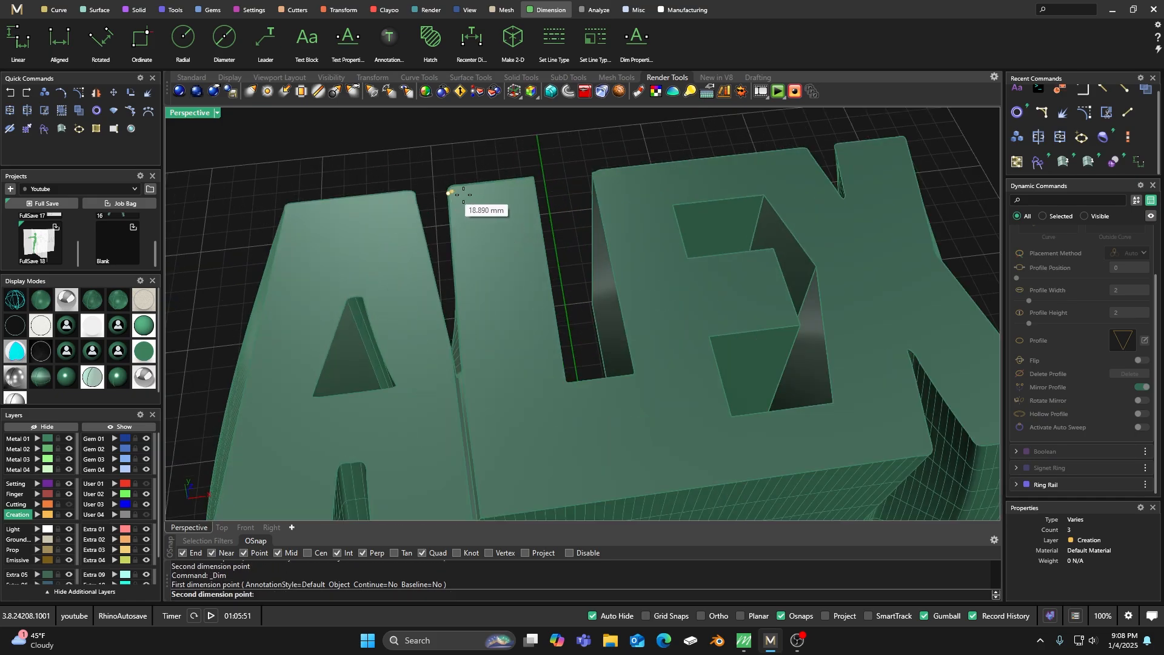
left_click(534, 184)
left_click(549, 201)
scroll(512, 246, "down", 5)
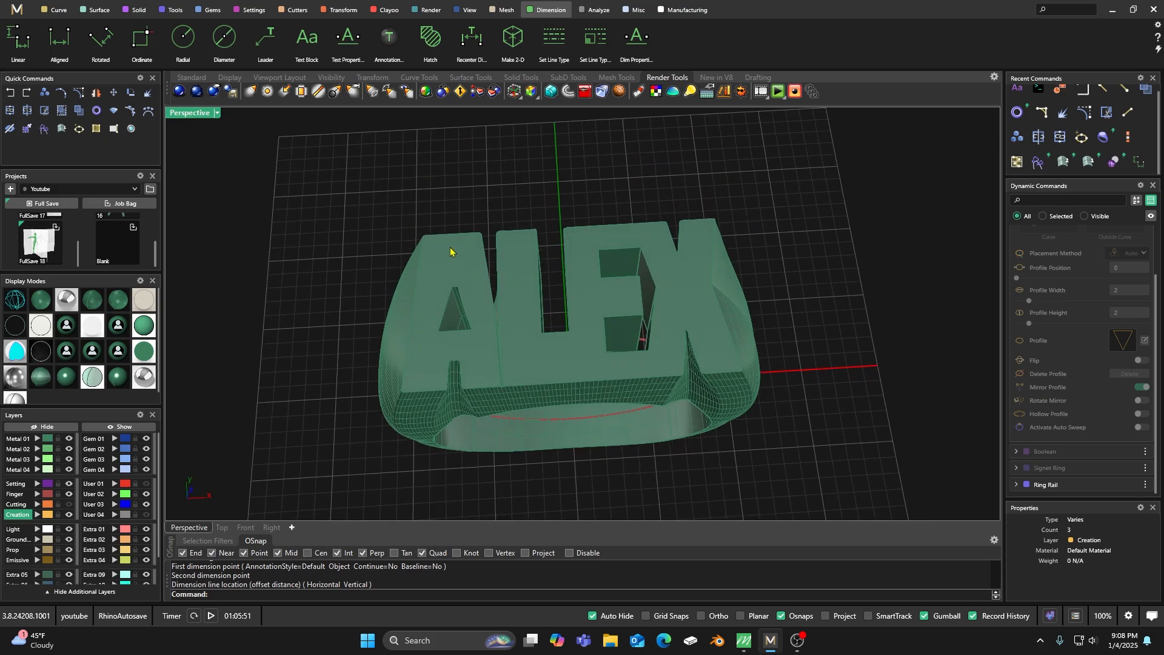
Measure the width of the A's upper end with a linear dimension between its two upper corners.
scroll(452, 251, "up", 5)
key("Return")
left_click(388, 232)
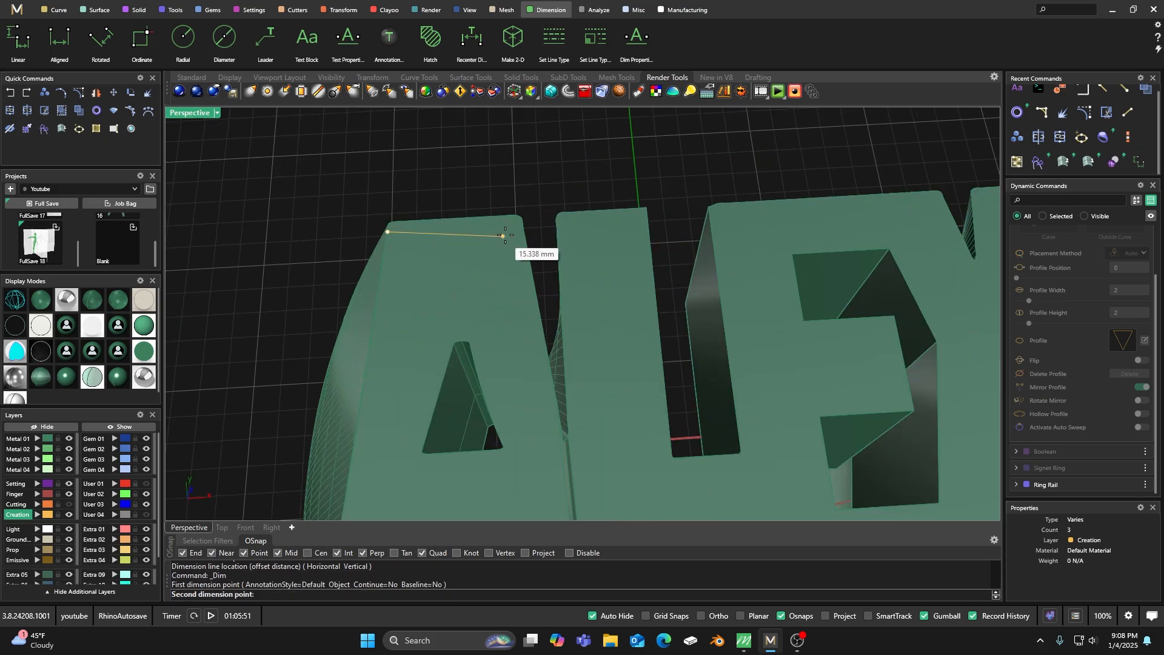
left_click(522, 228)
scroll(522, 228, "down", 6)
key("Escape")
Switch the viewport to a smooth rendered display without surface lines and examine the whole ring from several angles.
mouse_move(521, 325)
right_mouse_down()
mouse_move(499, 286)
mouse_move(521, 336)
right_mouse_up()
scroll(505, 302, "down", 5)
left_click(68, 378)
right_click_drag(407, 320, 403, 346)
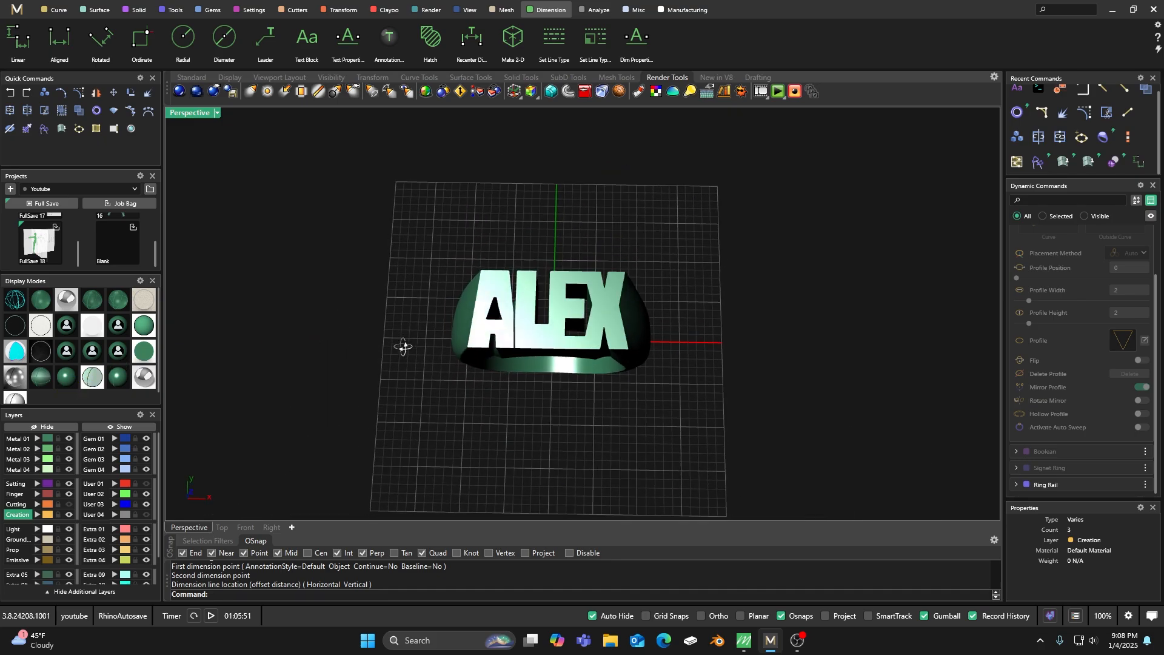
scroll(528, 316, "up", 6)
right_click_drag(563, 373, 585, 345)
scroll(601, 356, "down", 3)
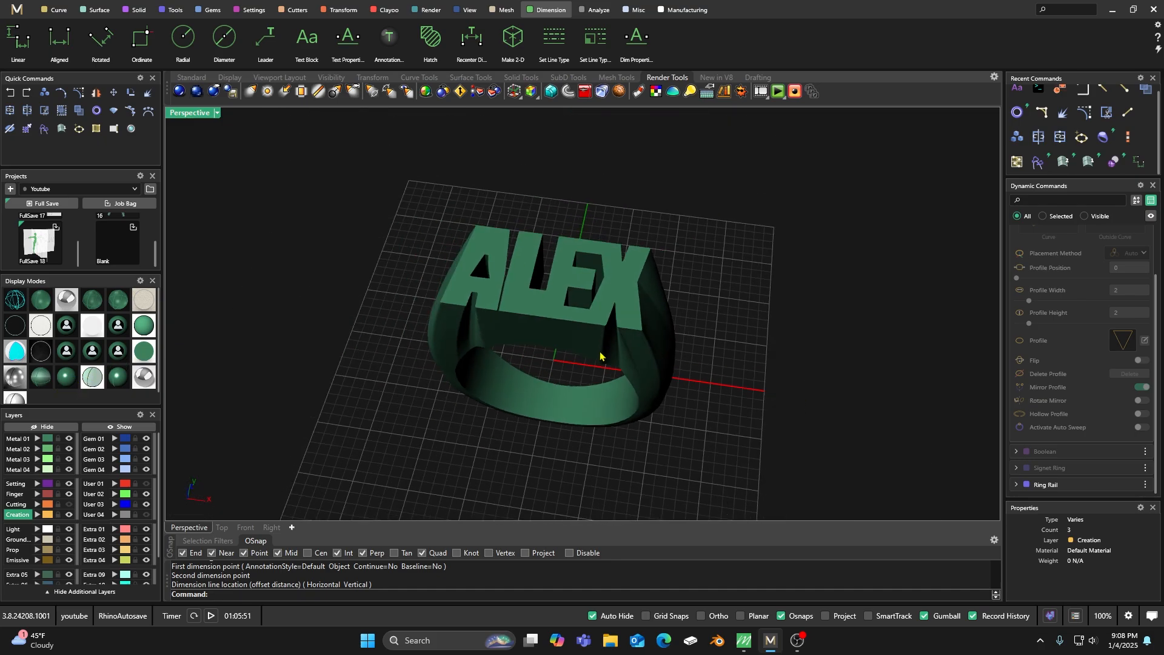